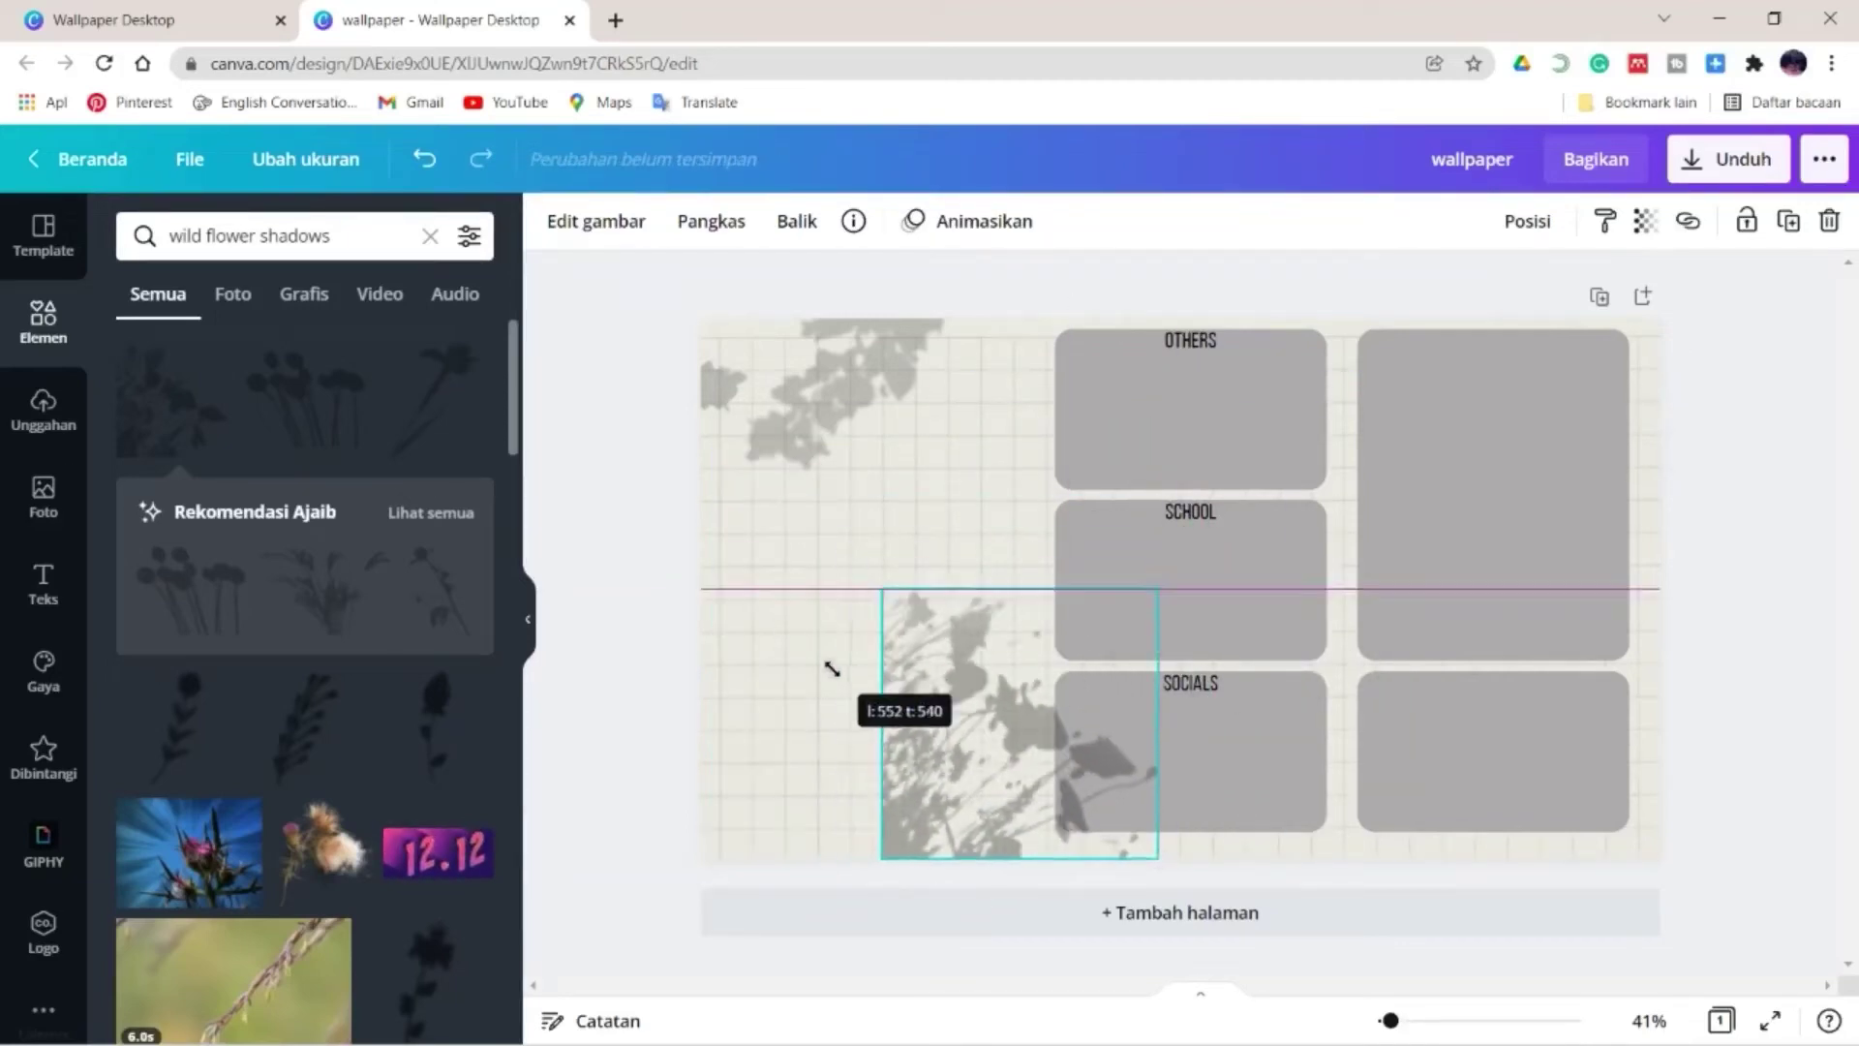
- Shrink the wild flower shadow and move it into the lower left corner of the page
drag(998, 736, 808, 736)
drag(706, 601, 755, 727)
drag(870, 756, 768, 795)
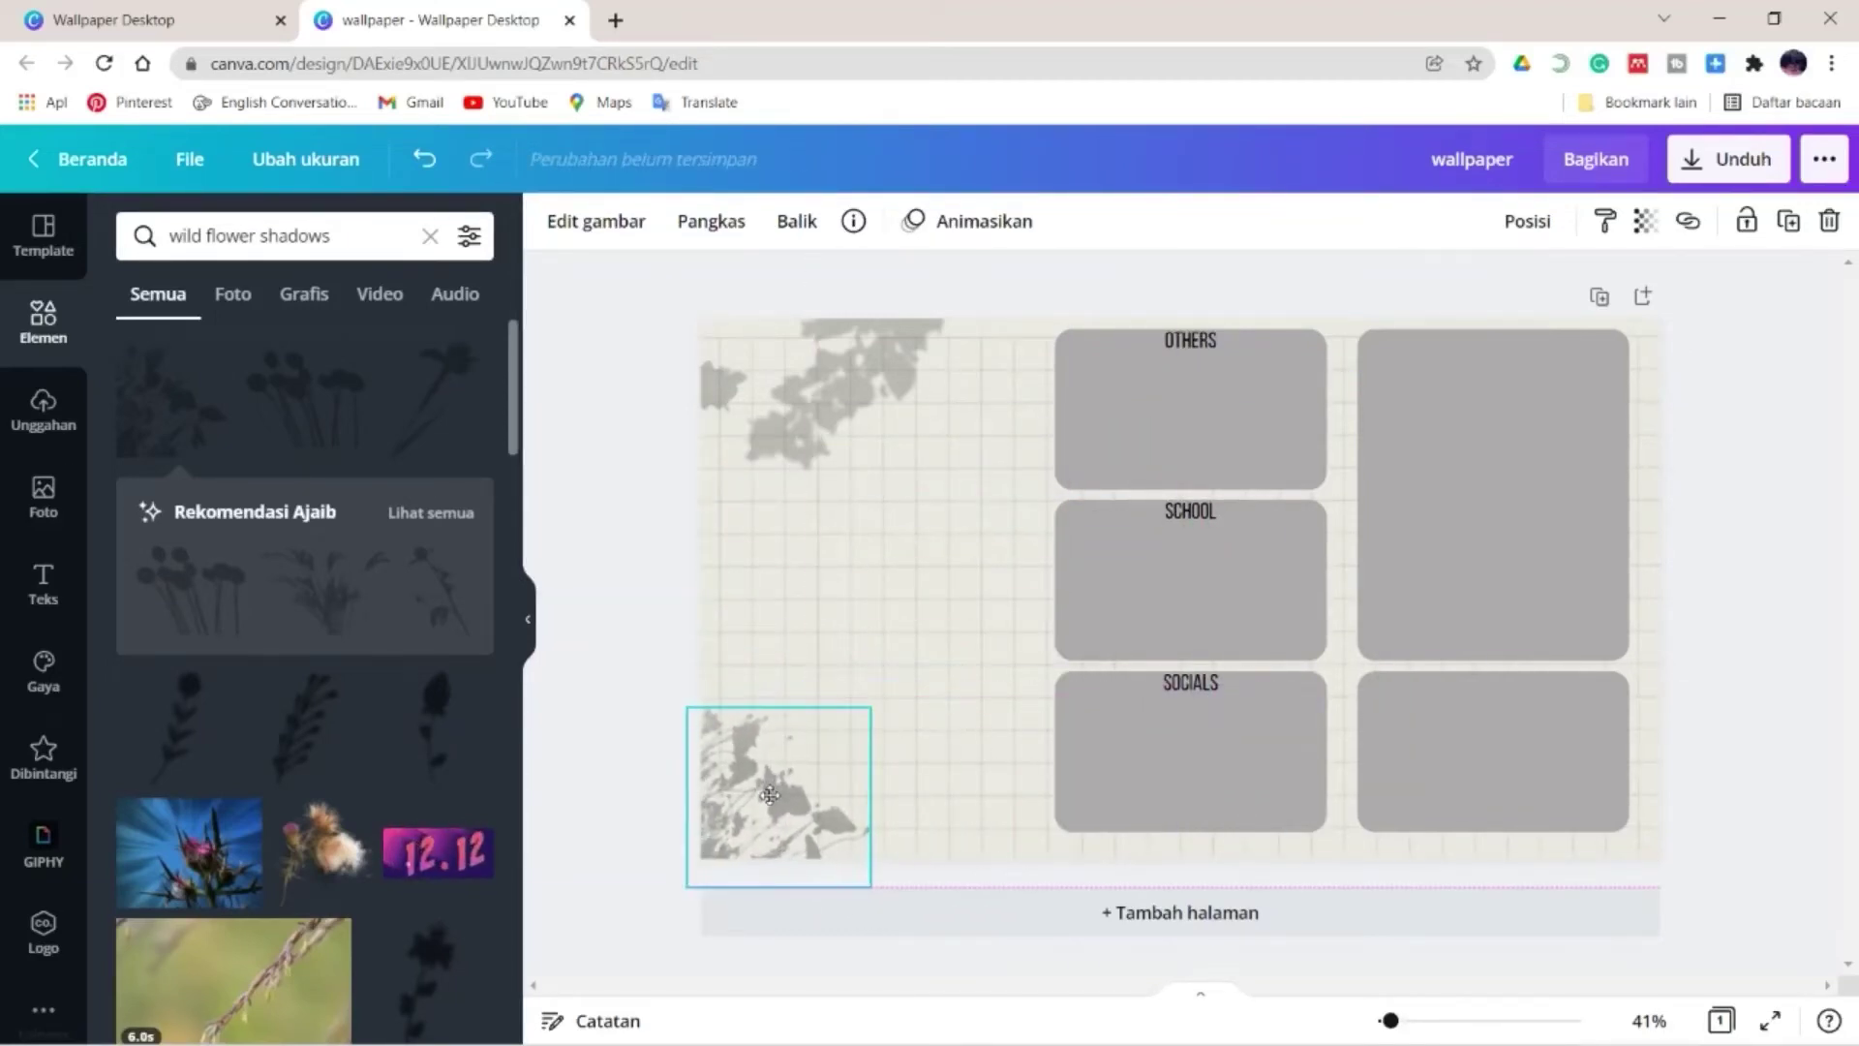
- Shift the leaf shadow closer to the page's upper left corner and fine-tune the lower flower shadow's size and position
drag(829, 409, 817, 398)
drag(721, 523, 730, 510)
drag(812, 391, 801, 394)
drag(791, 807, 803, 797)
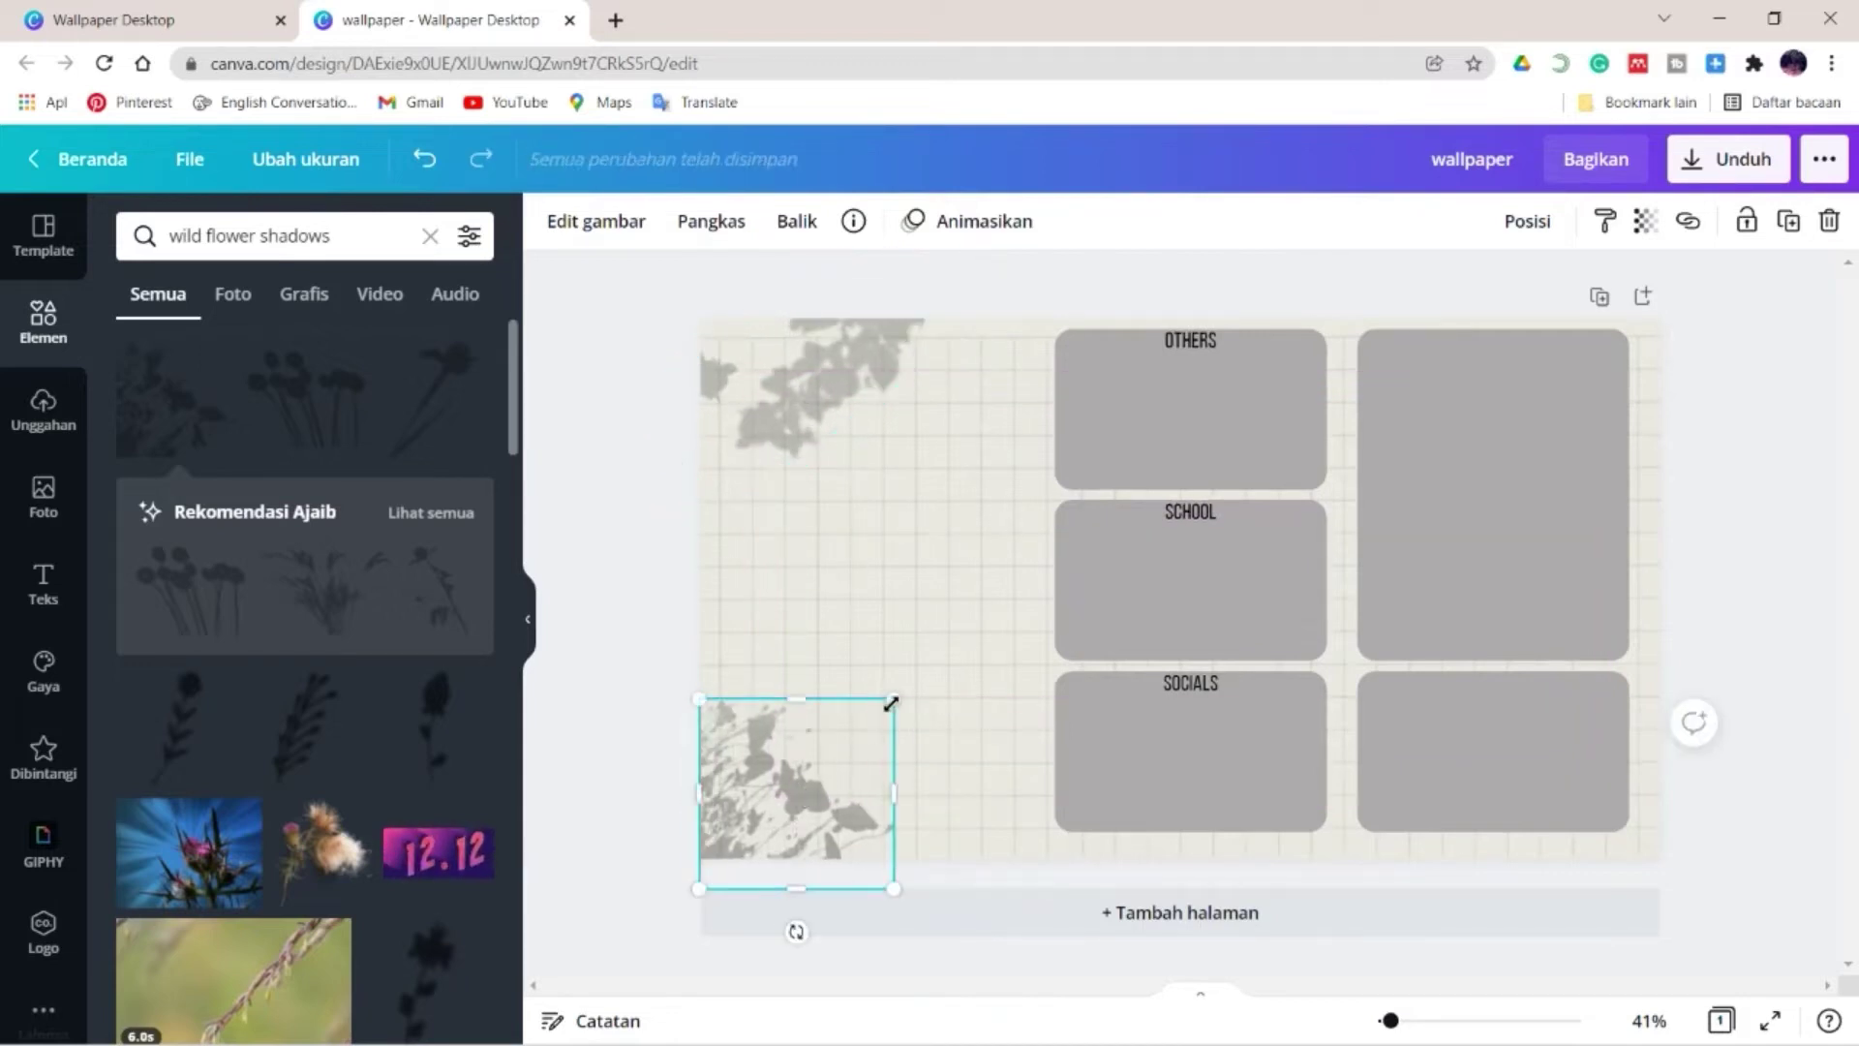
drag(891, 704, 899, 695)
click(625, 593)
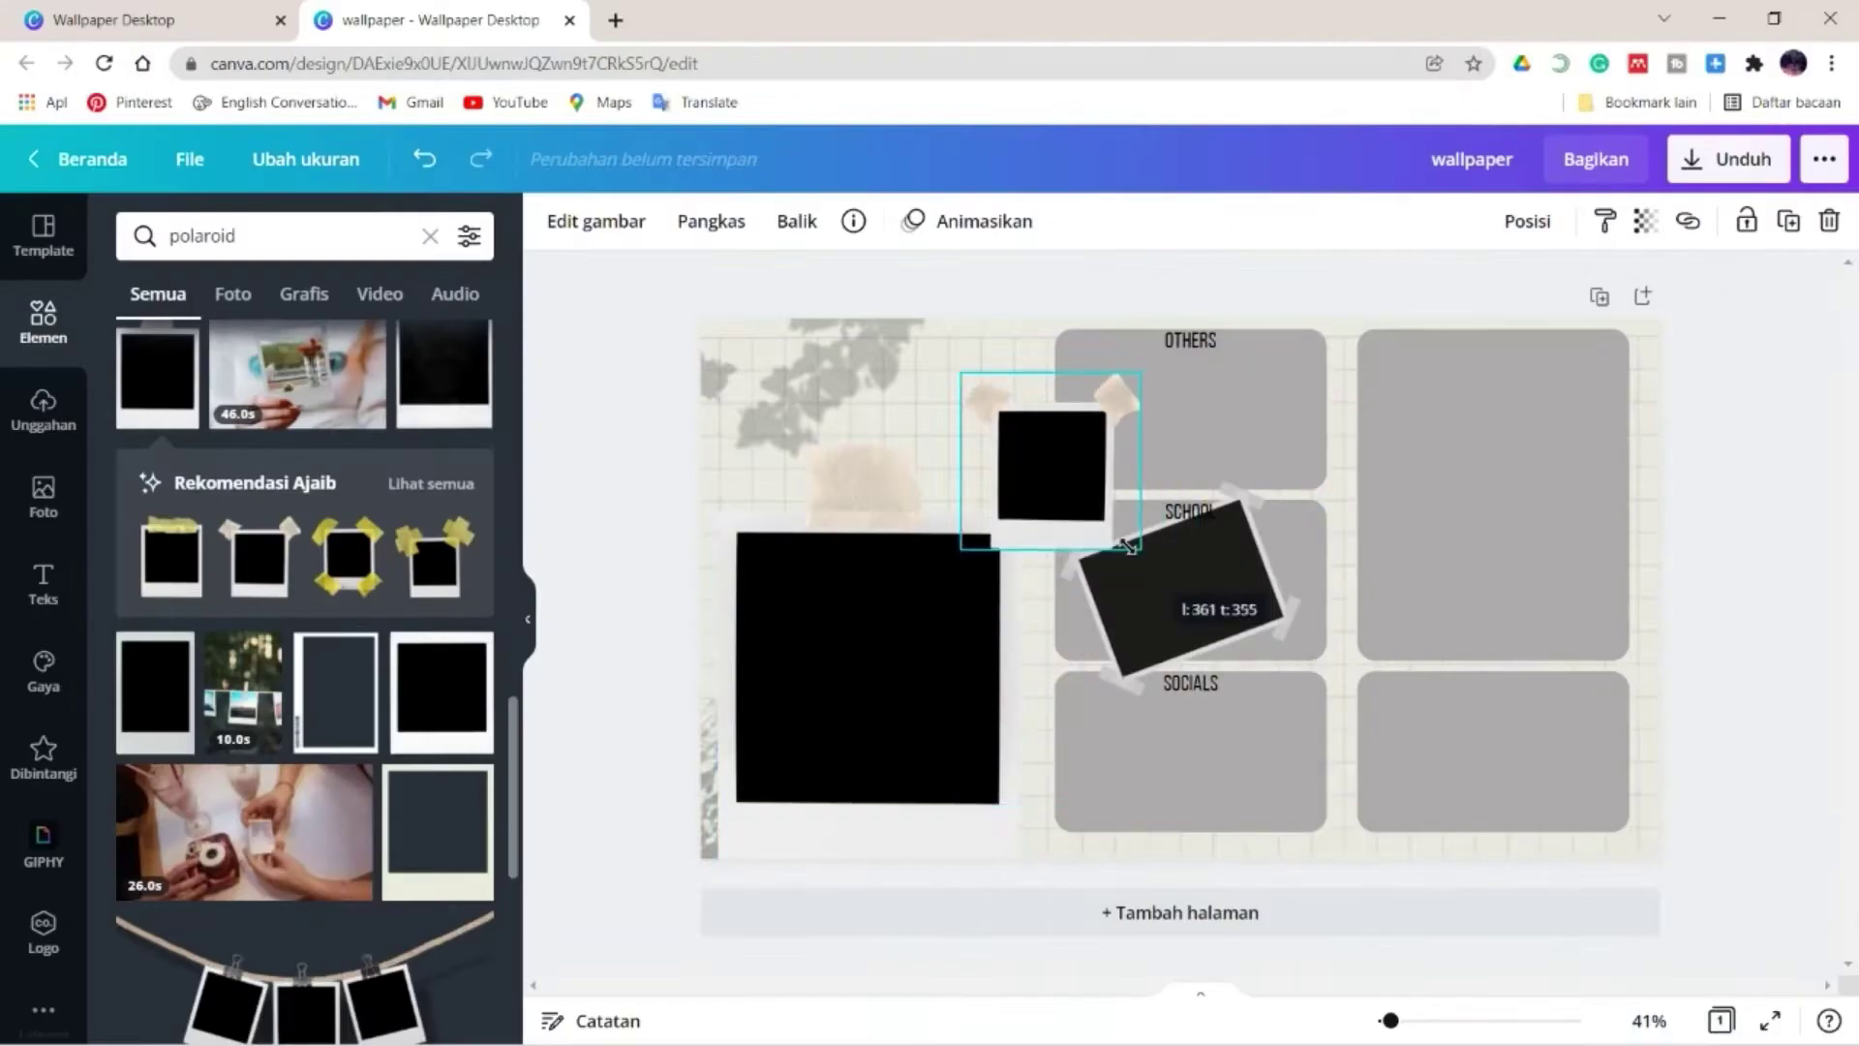
- Move the two-tape polaroid into the empty left area of the page and delete the tilted dark photo frame
click(794, 677)
click(1047, 467)
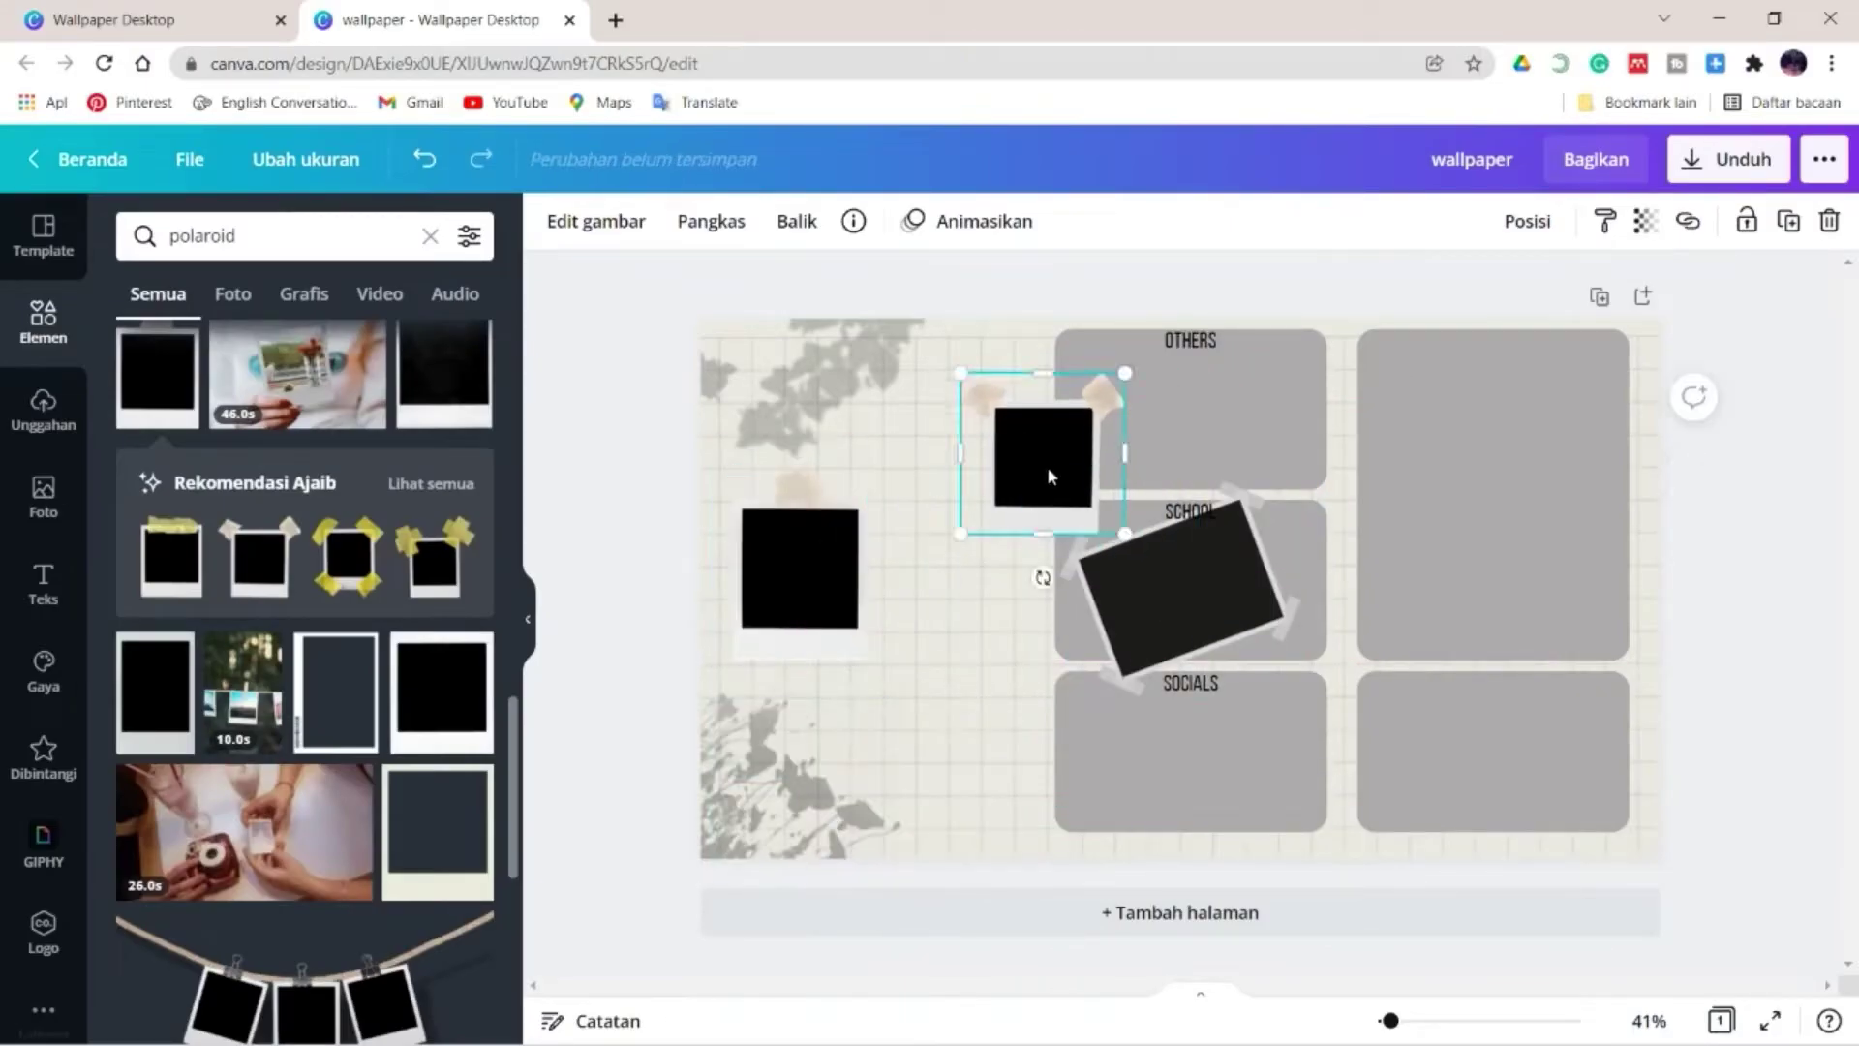
drag(1049, 470, 979, 501)
click(1228, 610)
drag(1188, 555, 941, 666)
key(Delete)
- Arrange the two polaroids diagonally, with the two-tape one at the left and the single-tape one lower beside the grey boxes
drag(823, 600, 938, 693)
click(976, 463)
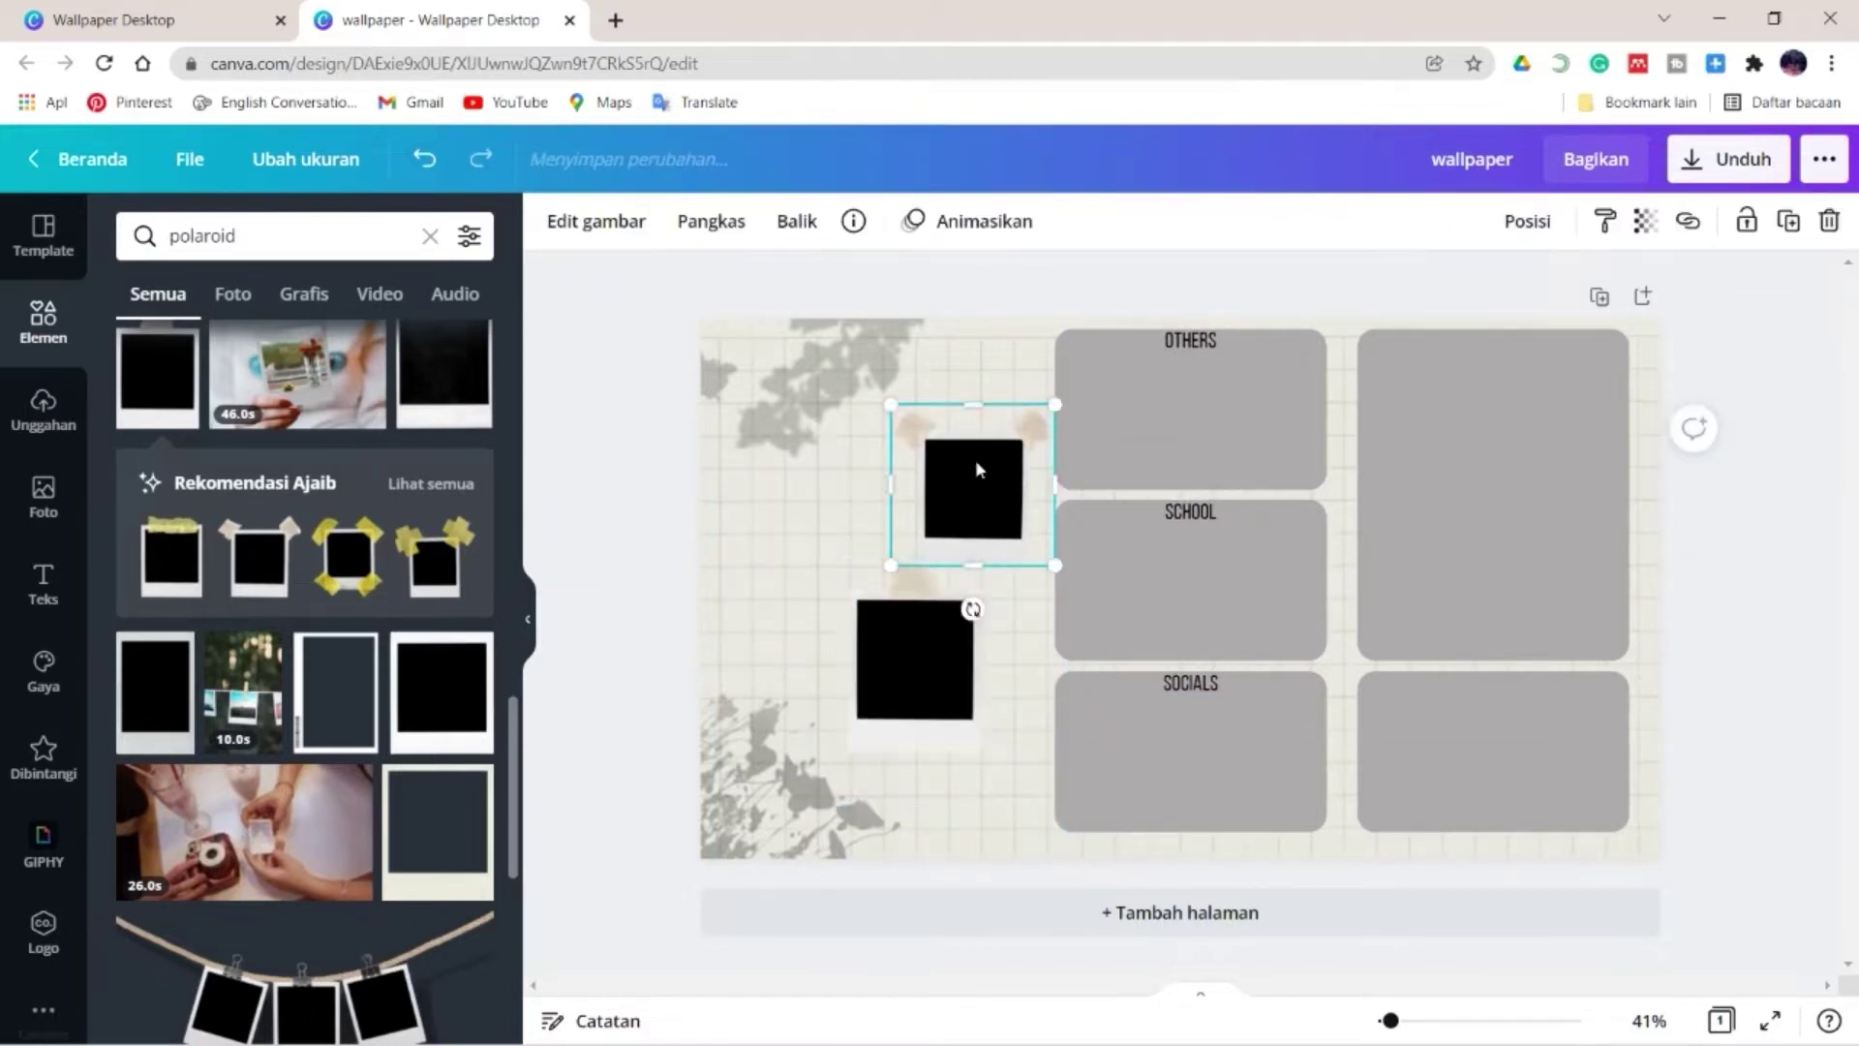
drag(976, 470, 800, 554)
click(928, 689)
drag(982, 745, 965, 728)
key(Delete)
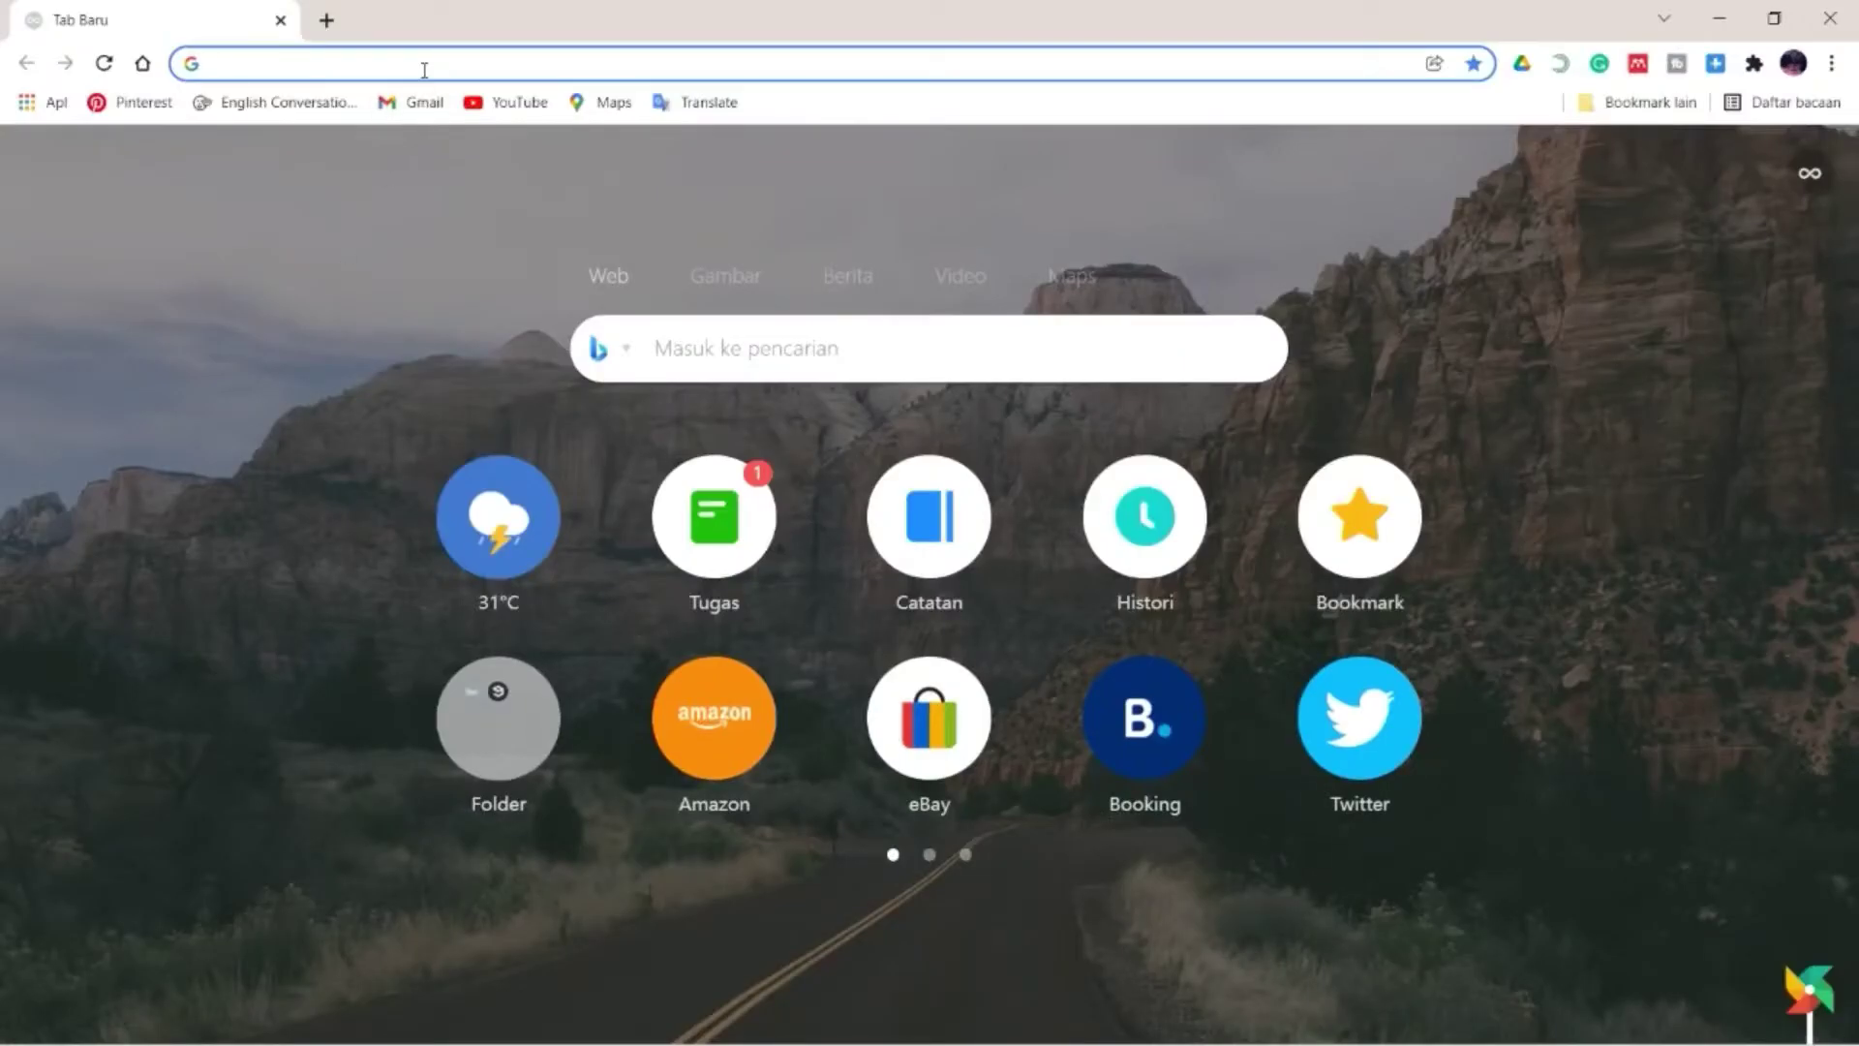
- Open canva.com and create a blank Wallpaper Desktop design
text(canva.com)
key(Return)
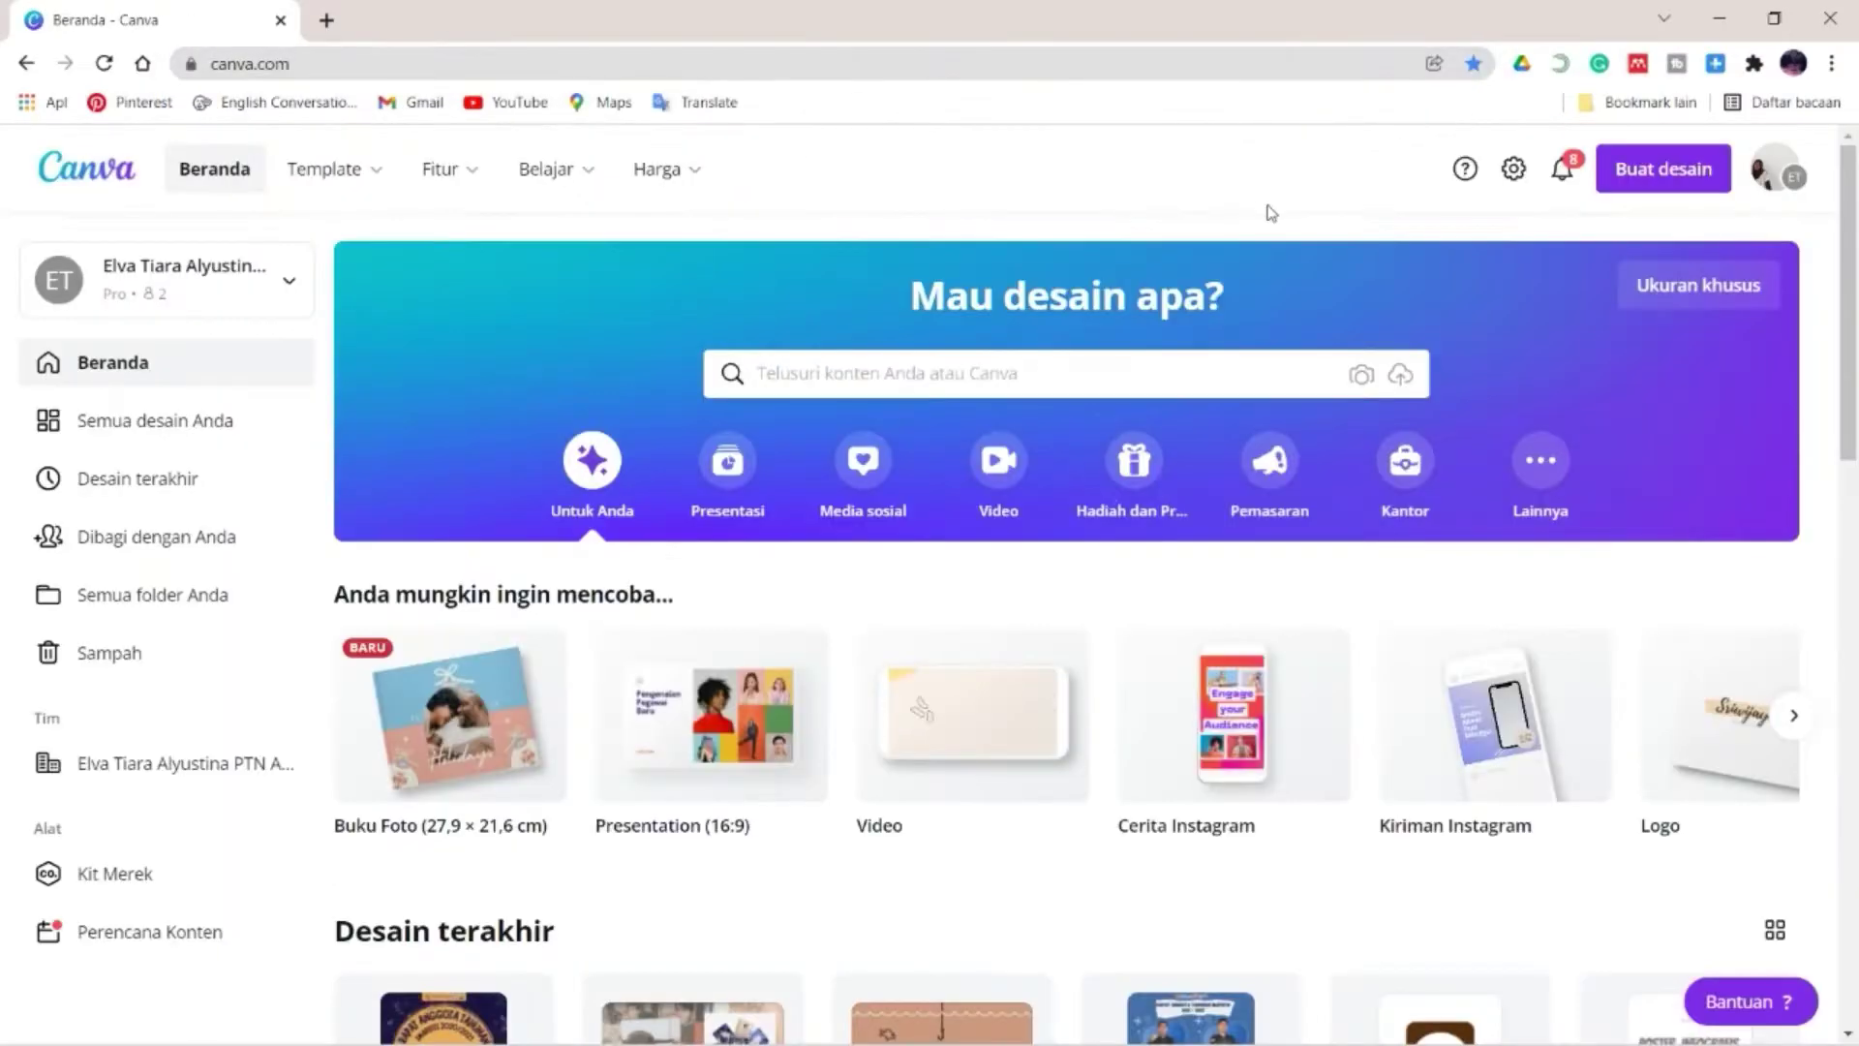
click(1030, 360)
text(wallpape)
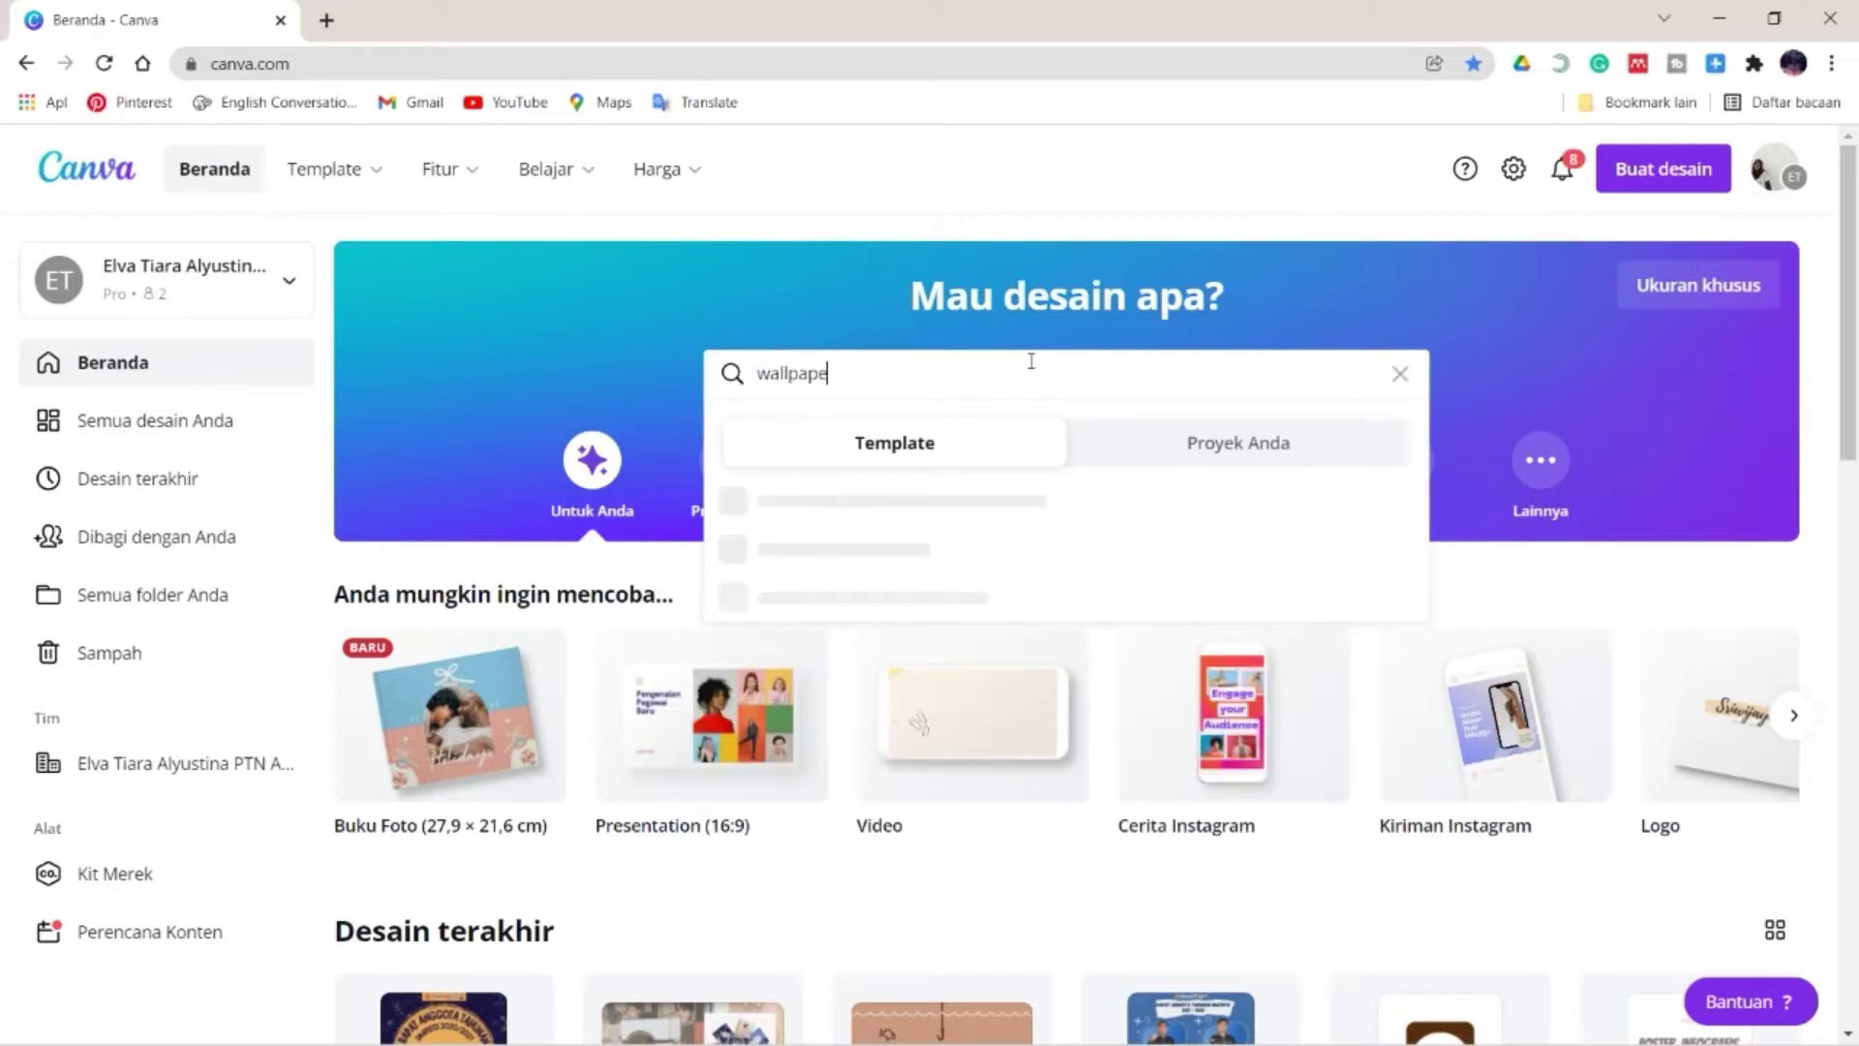
text(r)
click(876, 548)
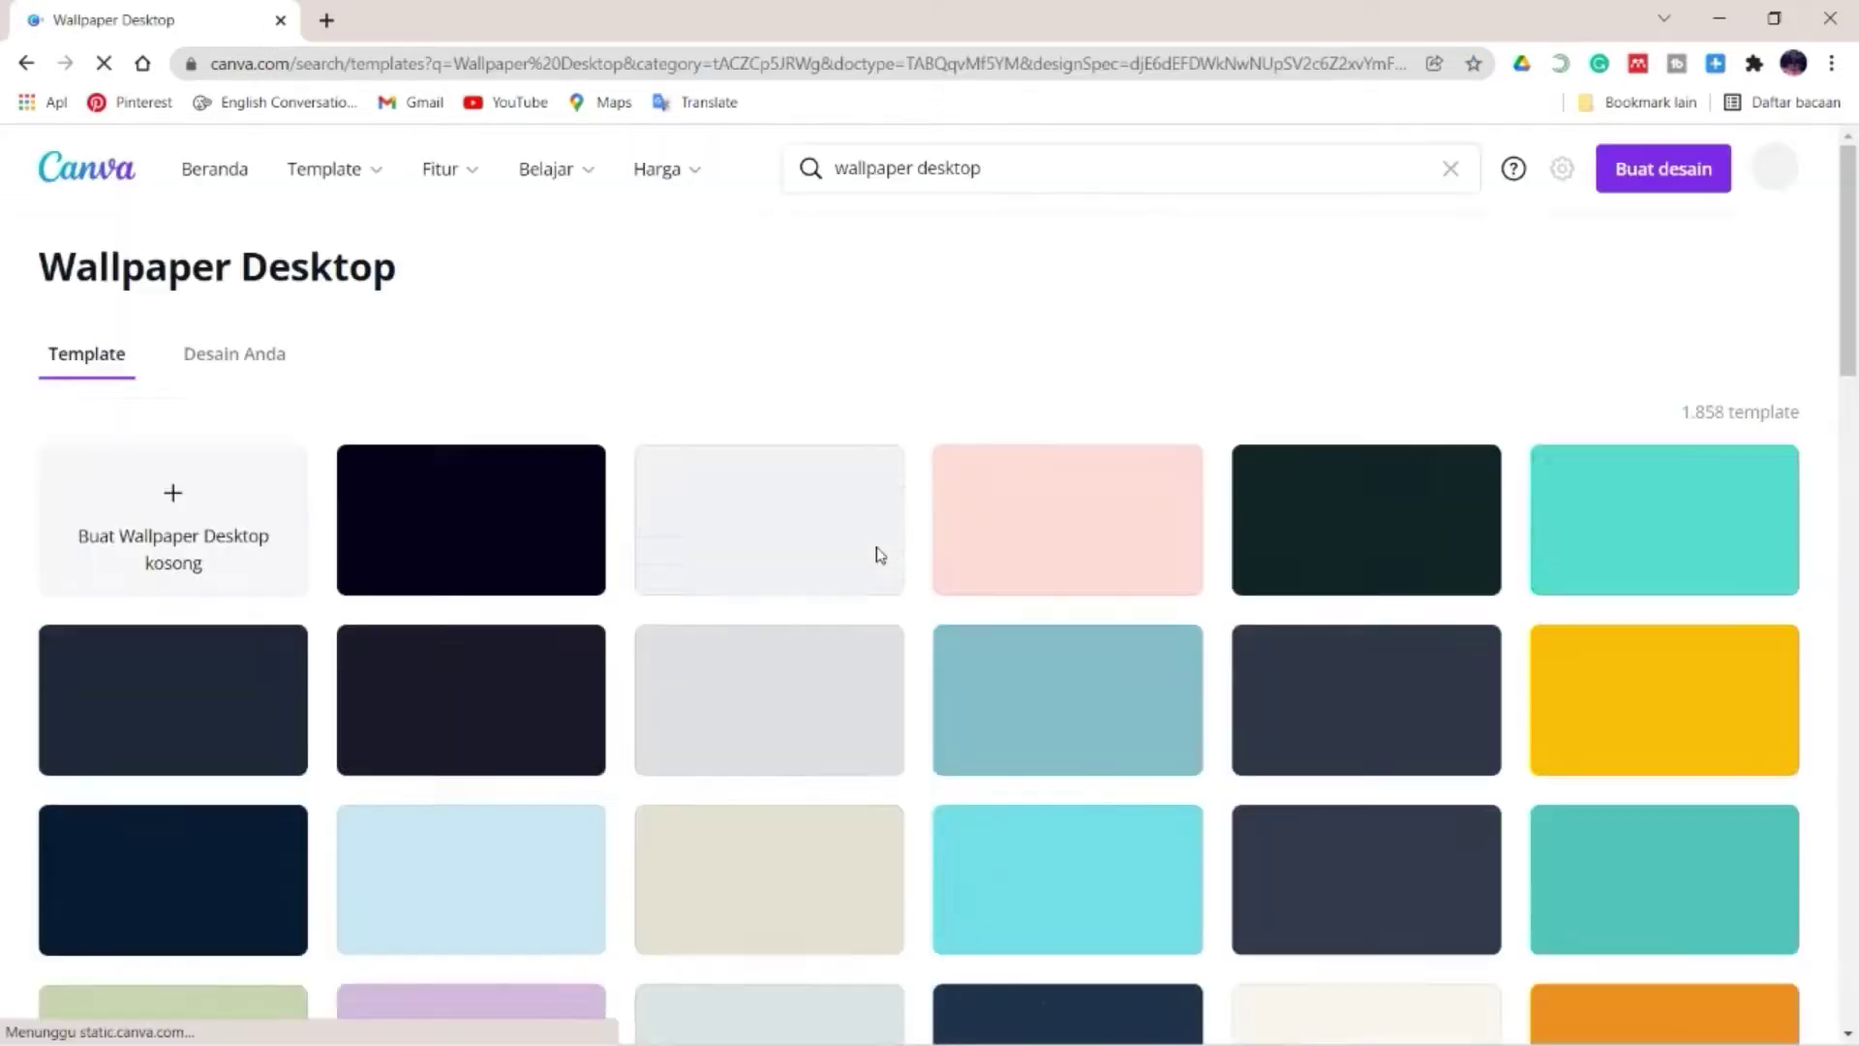
click(174, 531)
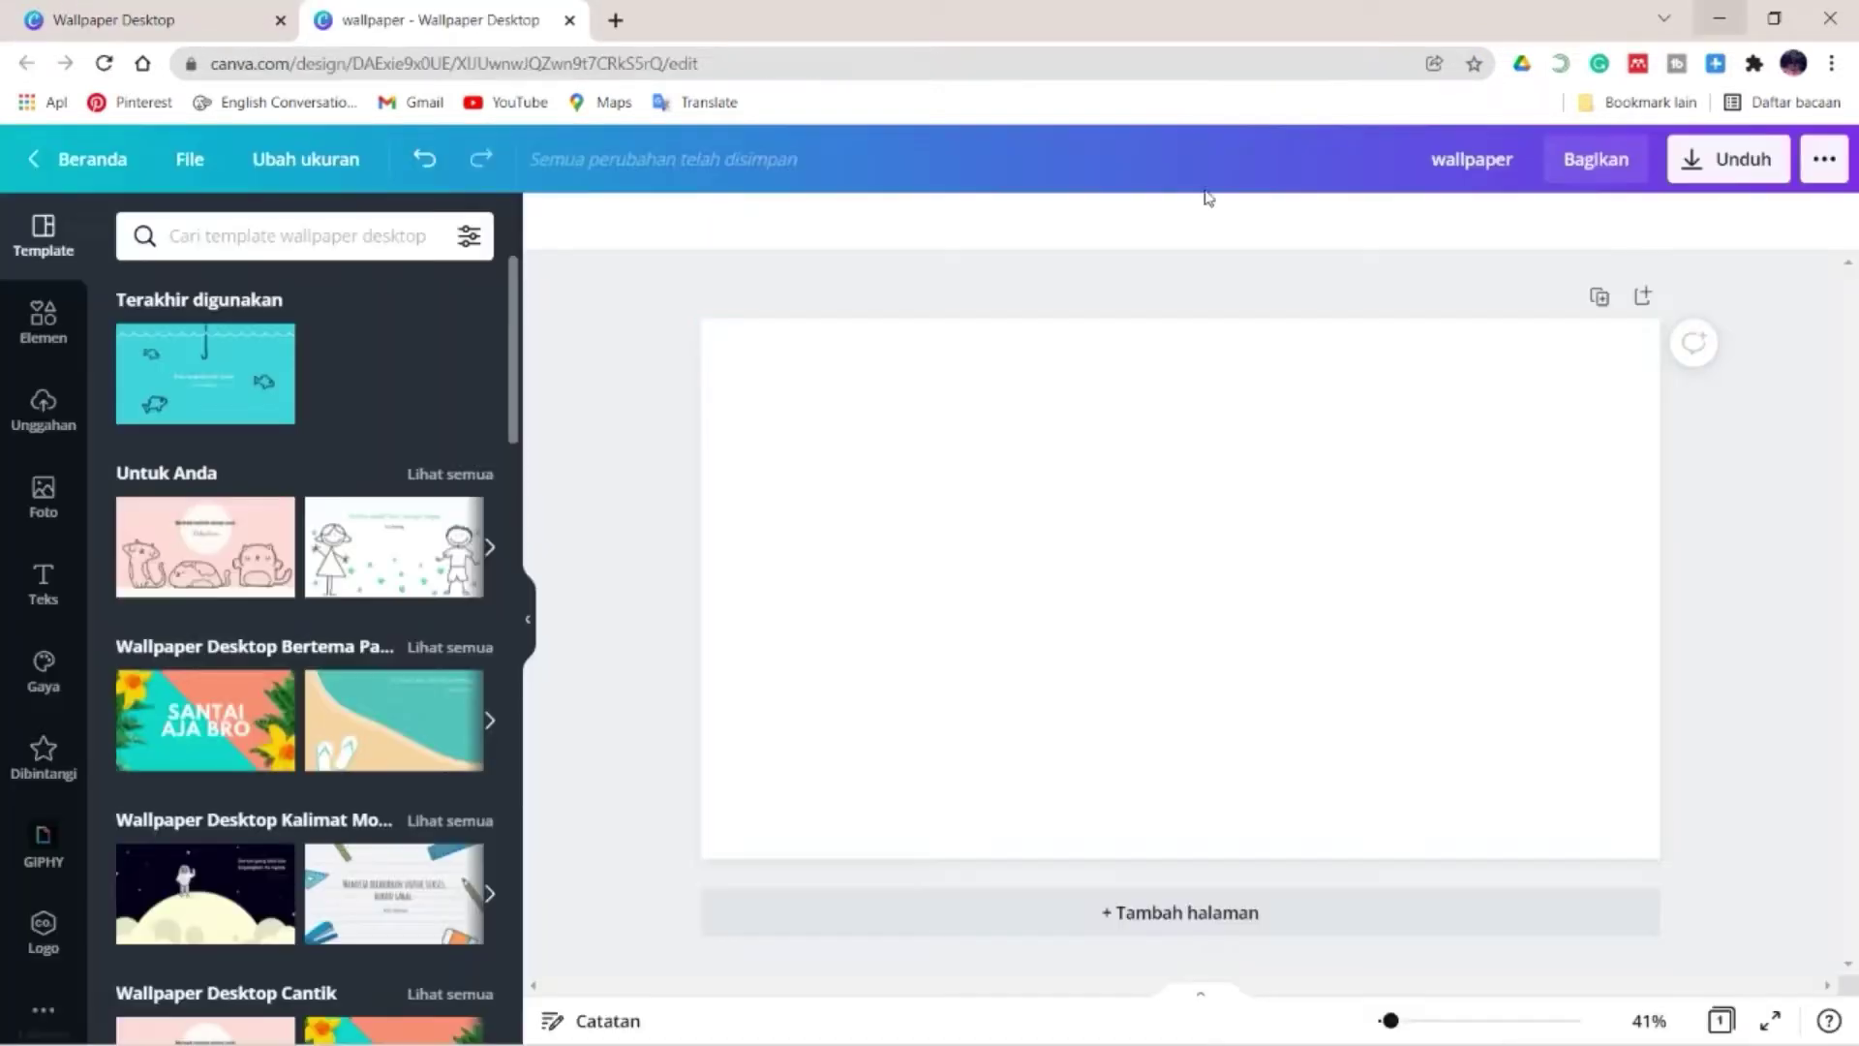
- Search the elements for "grid" and add the beige grid paper image to the page
click(43, 319)
click(264, 235)
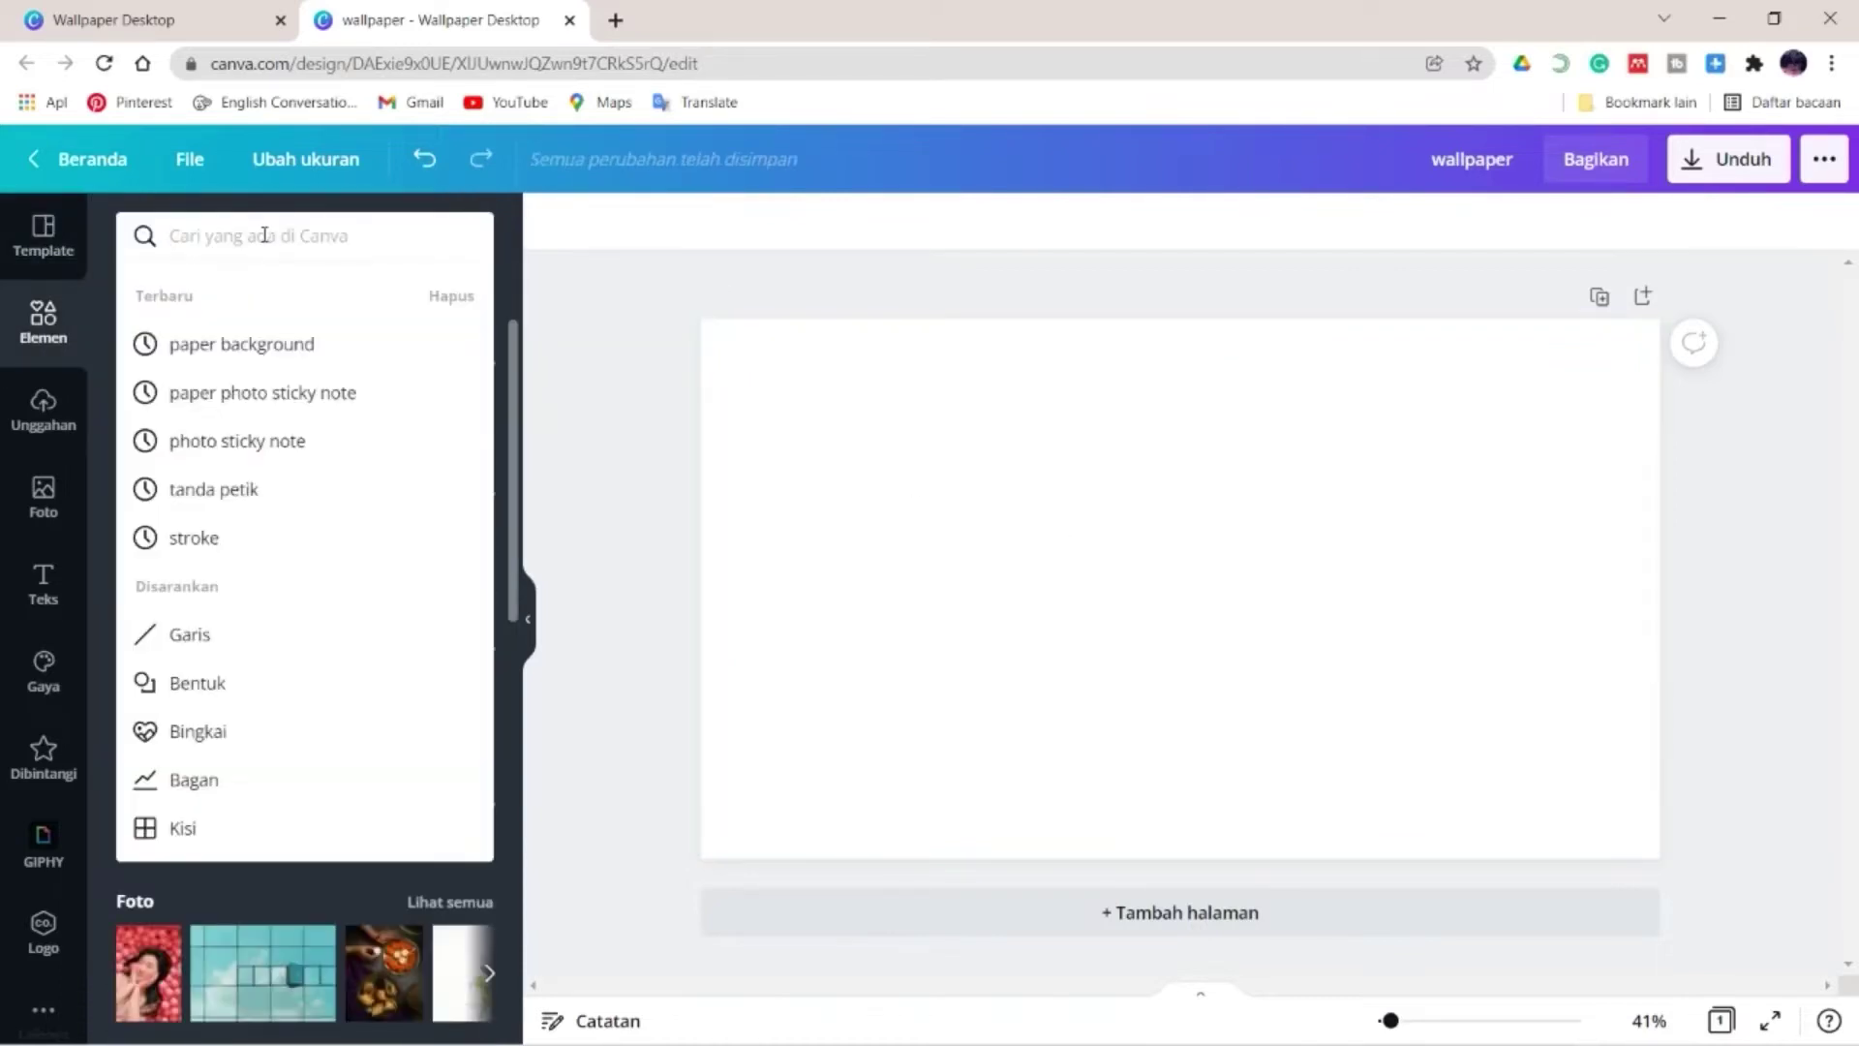
text(grid)
key(Return)
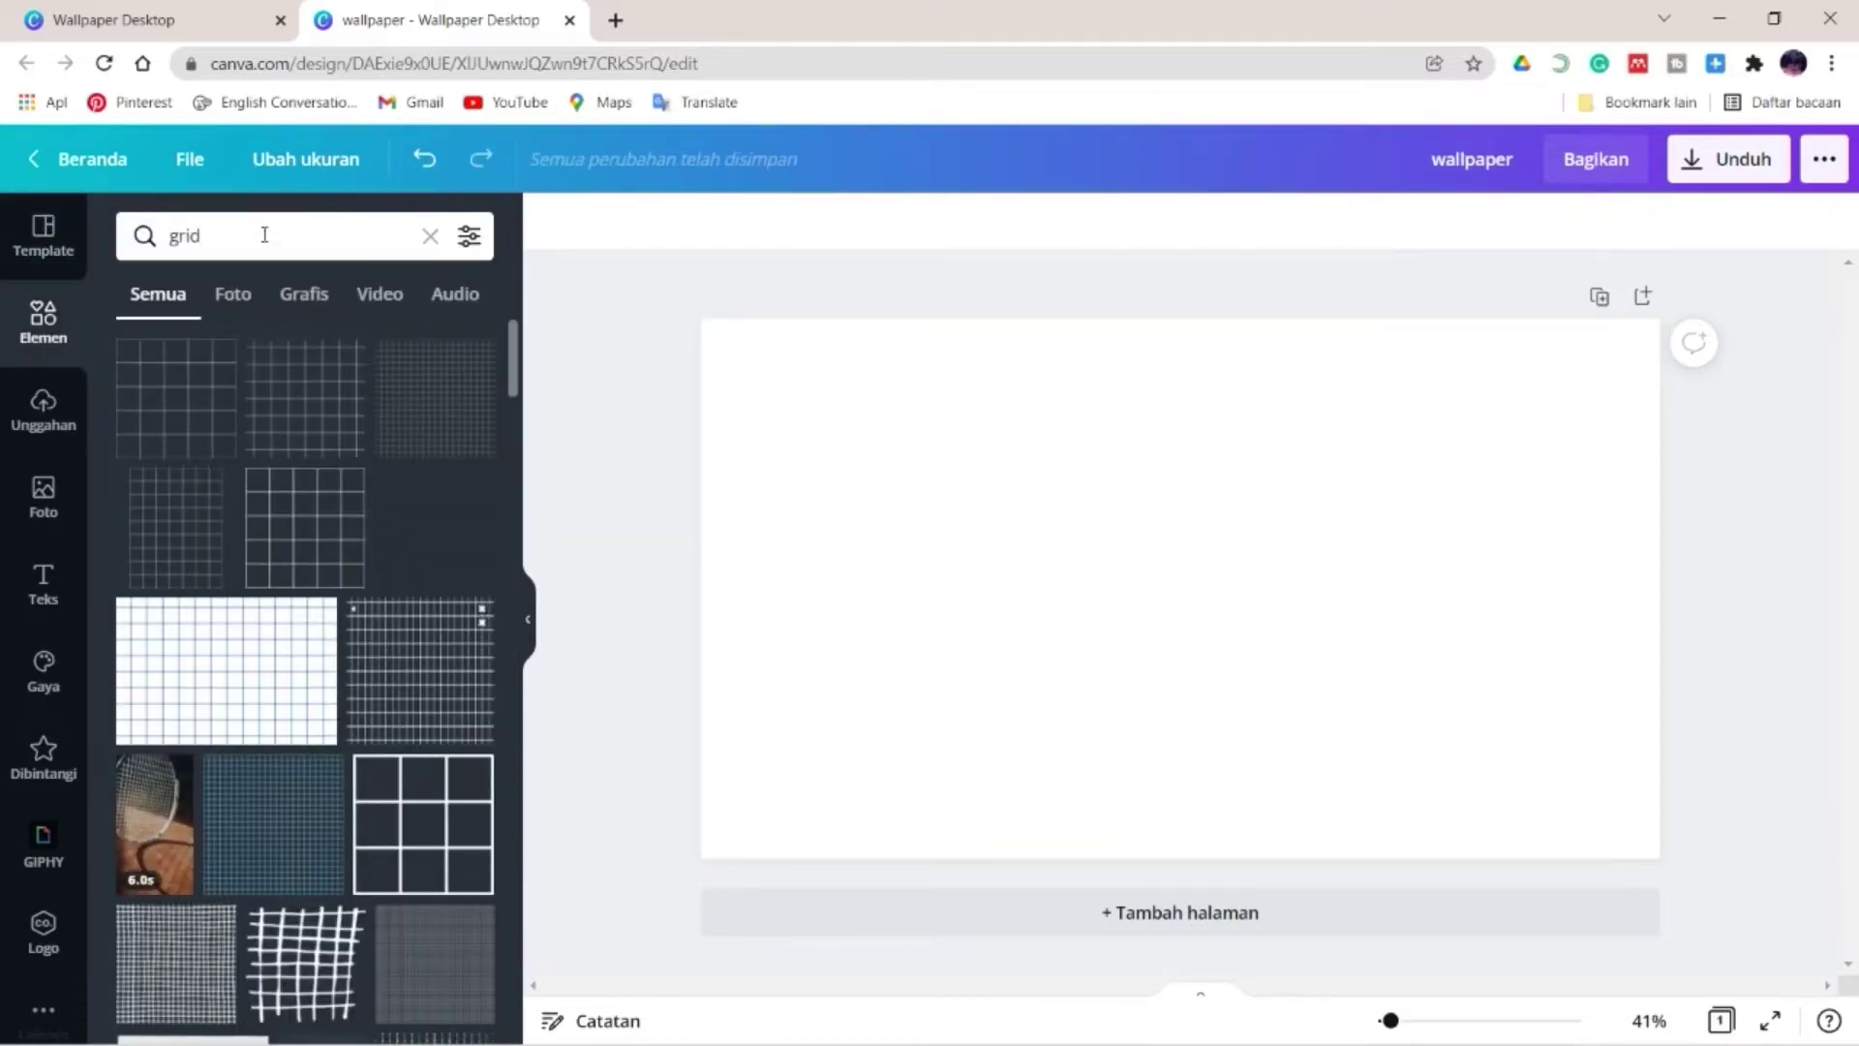
scroll(356, 797, down, 3)
click(211, 749)
scroll(291, 678, down, 5)
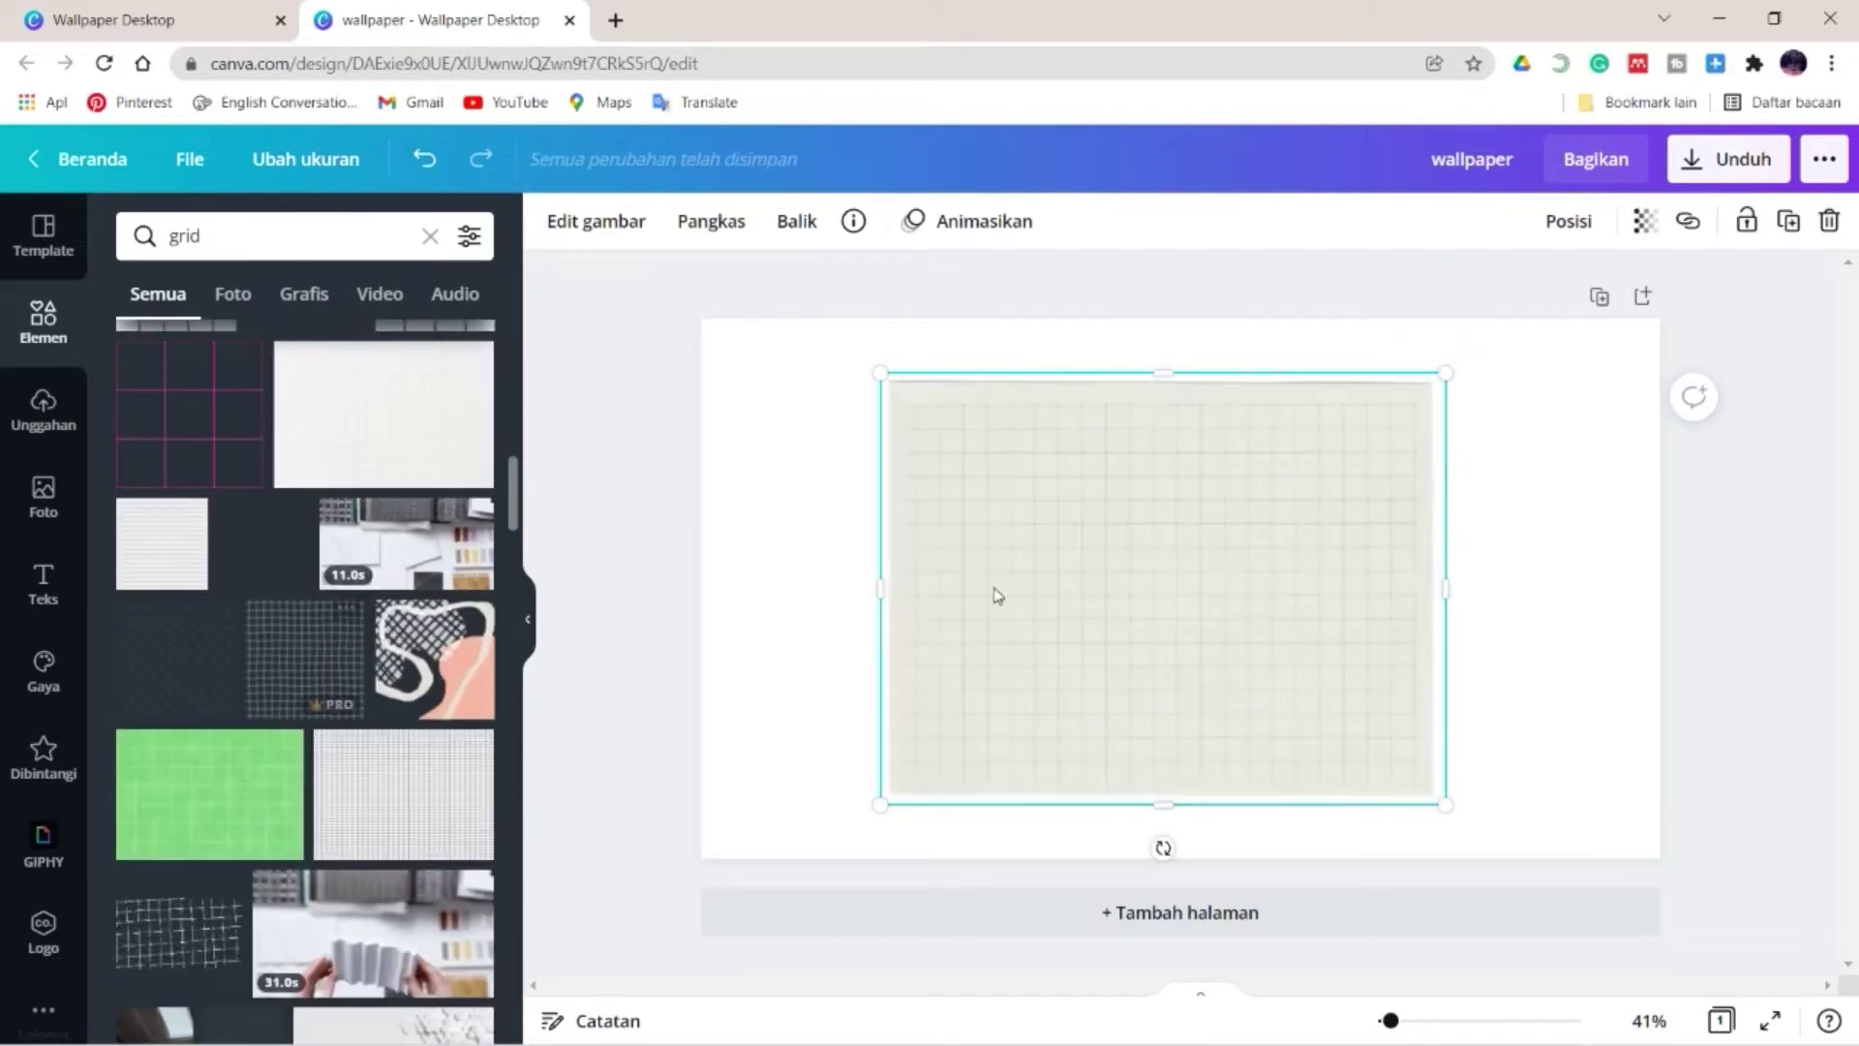
- Enlarge the grid paper image to span the page's full height and align it with the page's right edge
drag(998, 595, 1266, 523)
drag(1239, 741, 1369, 908)
drag(1442, 594, 1494, 610)
click(1690, 620)
click(1496, 614)
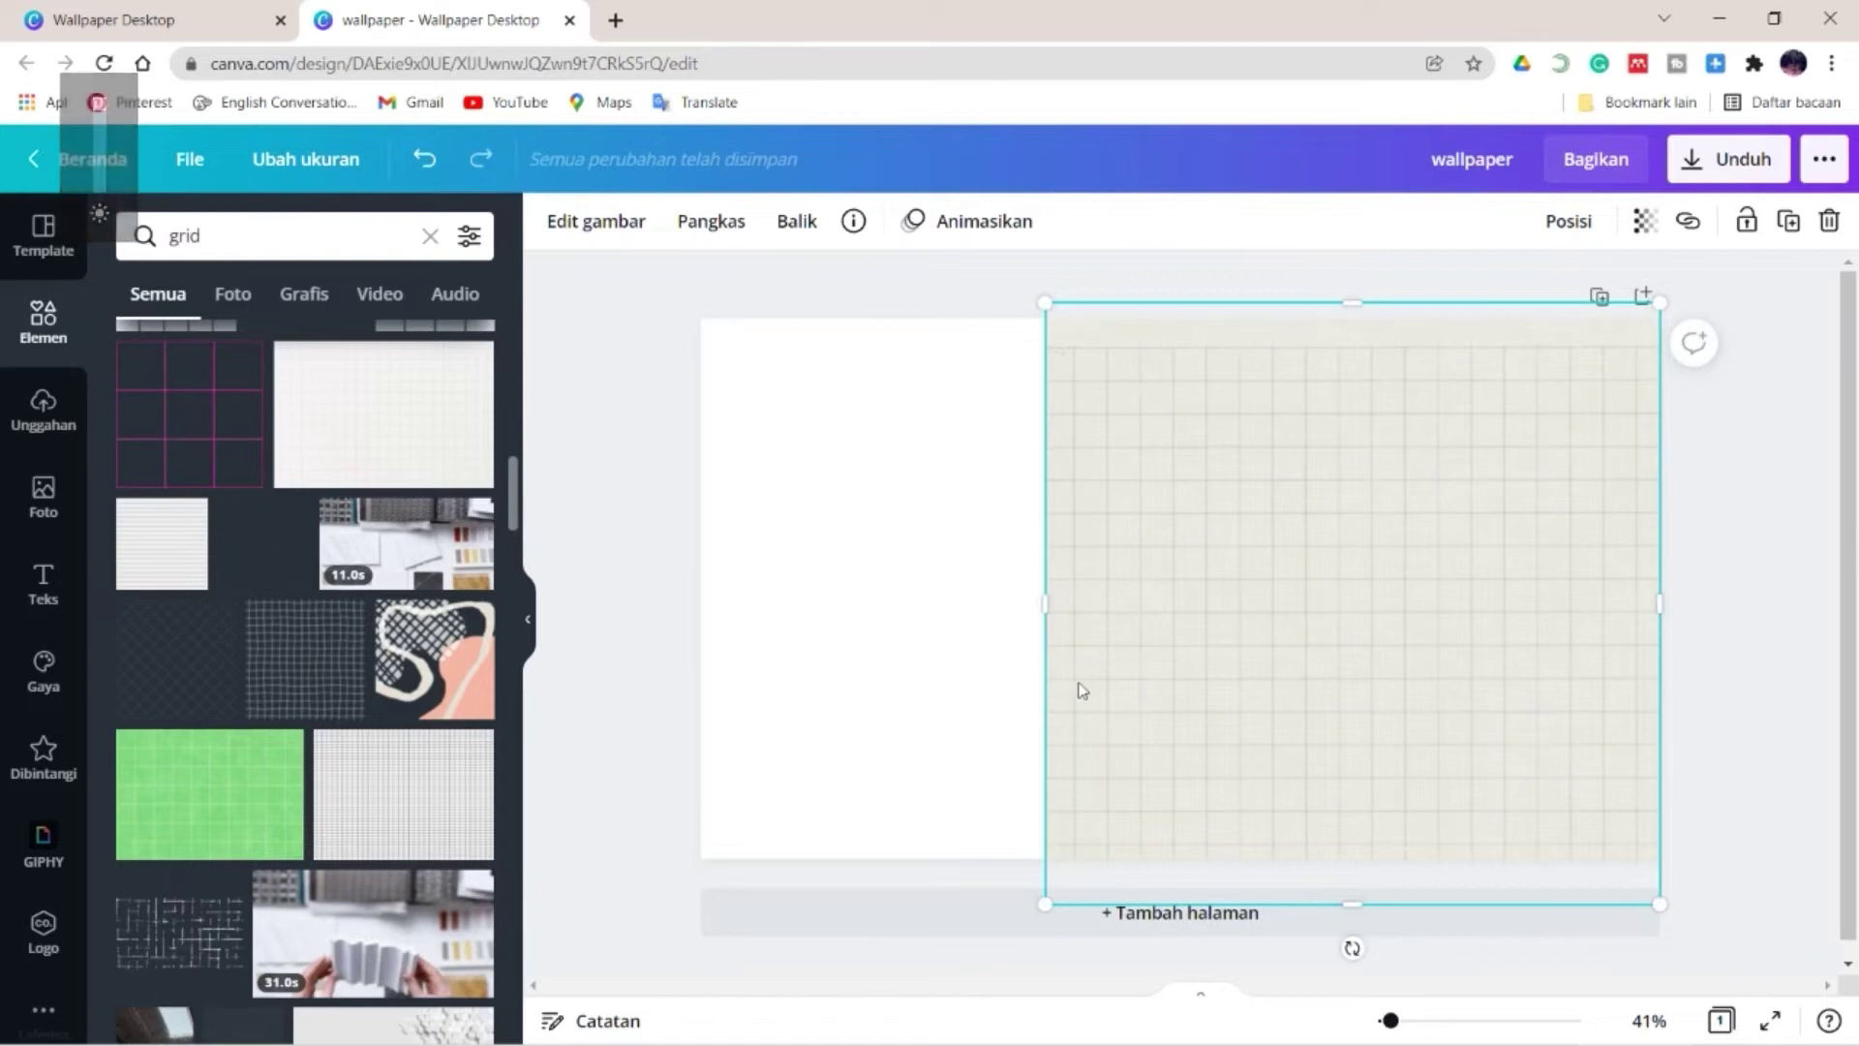
drag(1199, 450, 1205, 433)
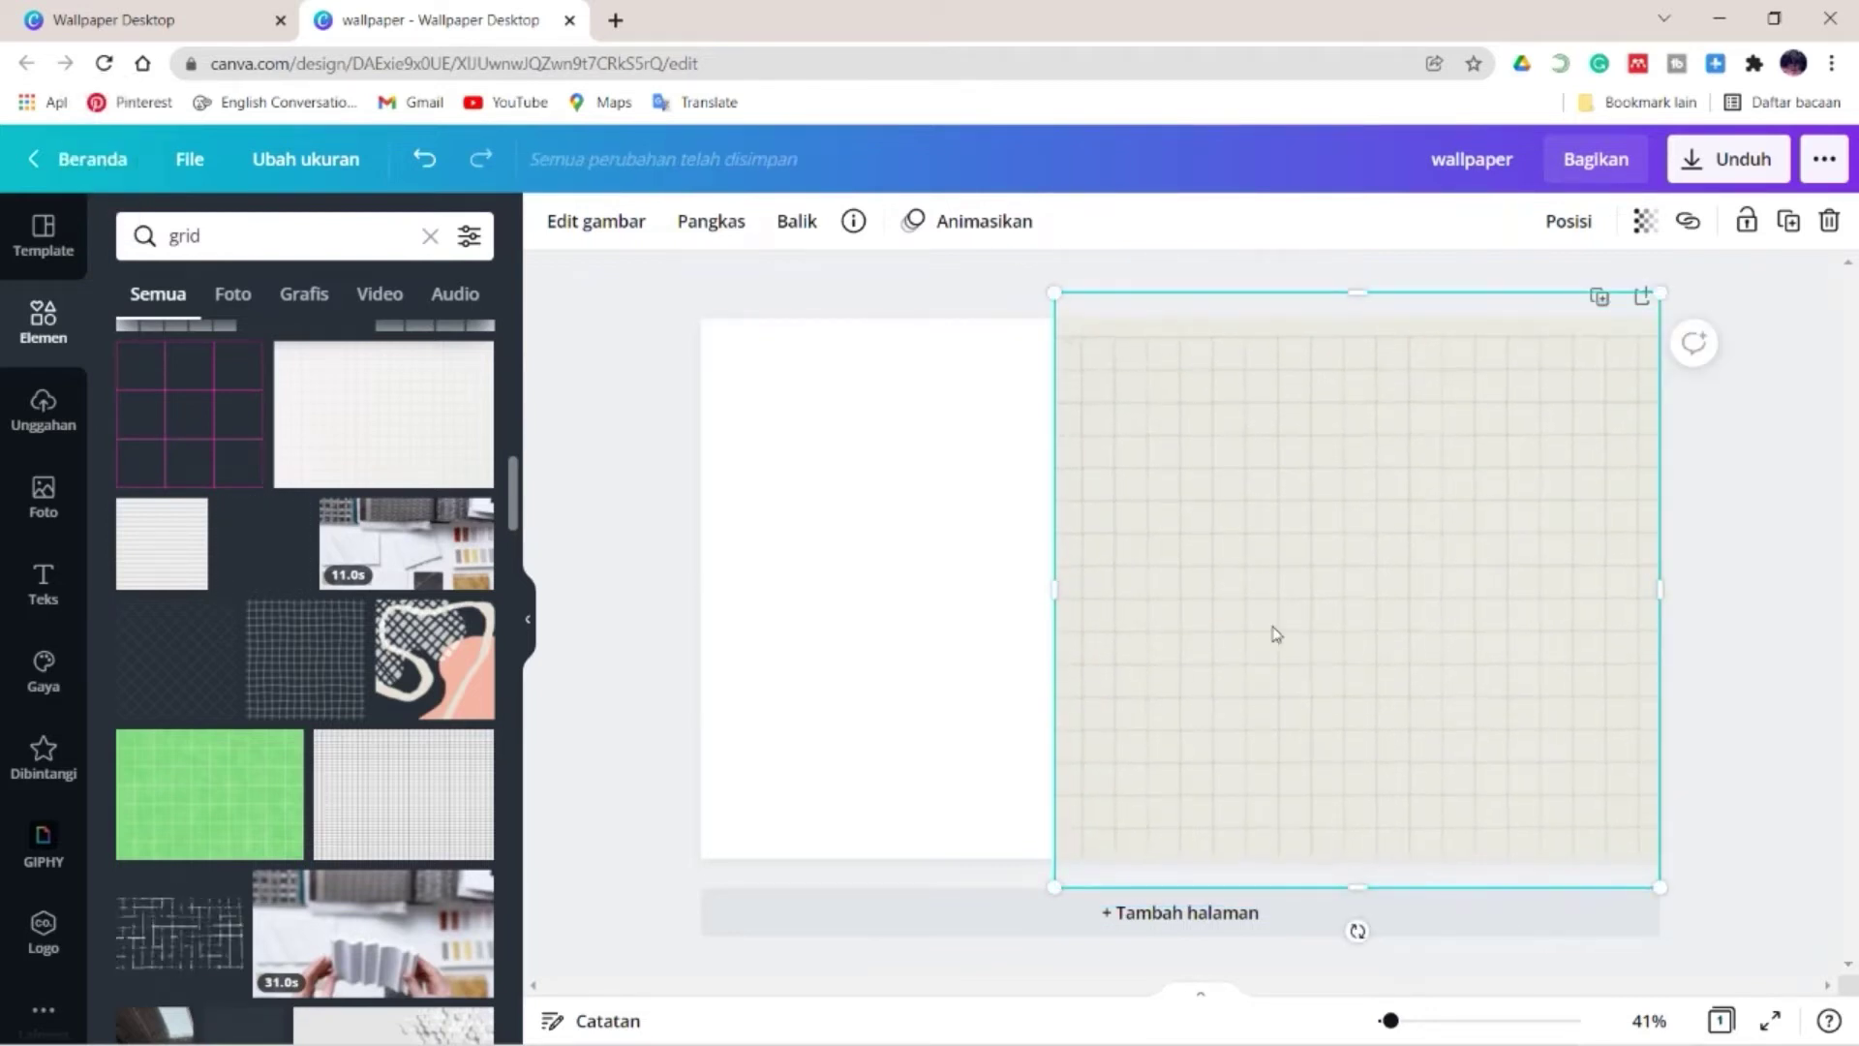
- Place a copy of the grid paper over the page's left part, lining up its grid lines with the first image
drag(1276, 634, 674, 620)
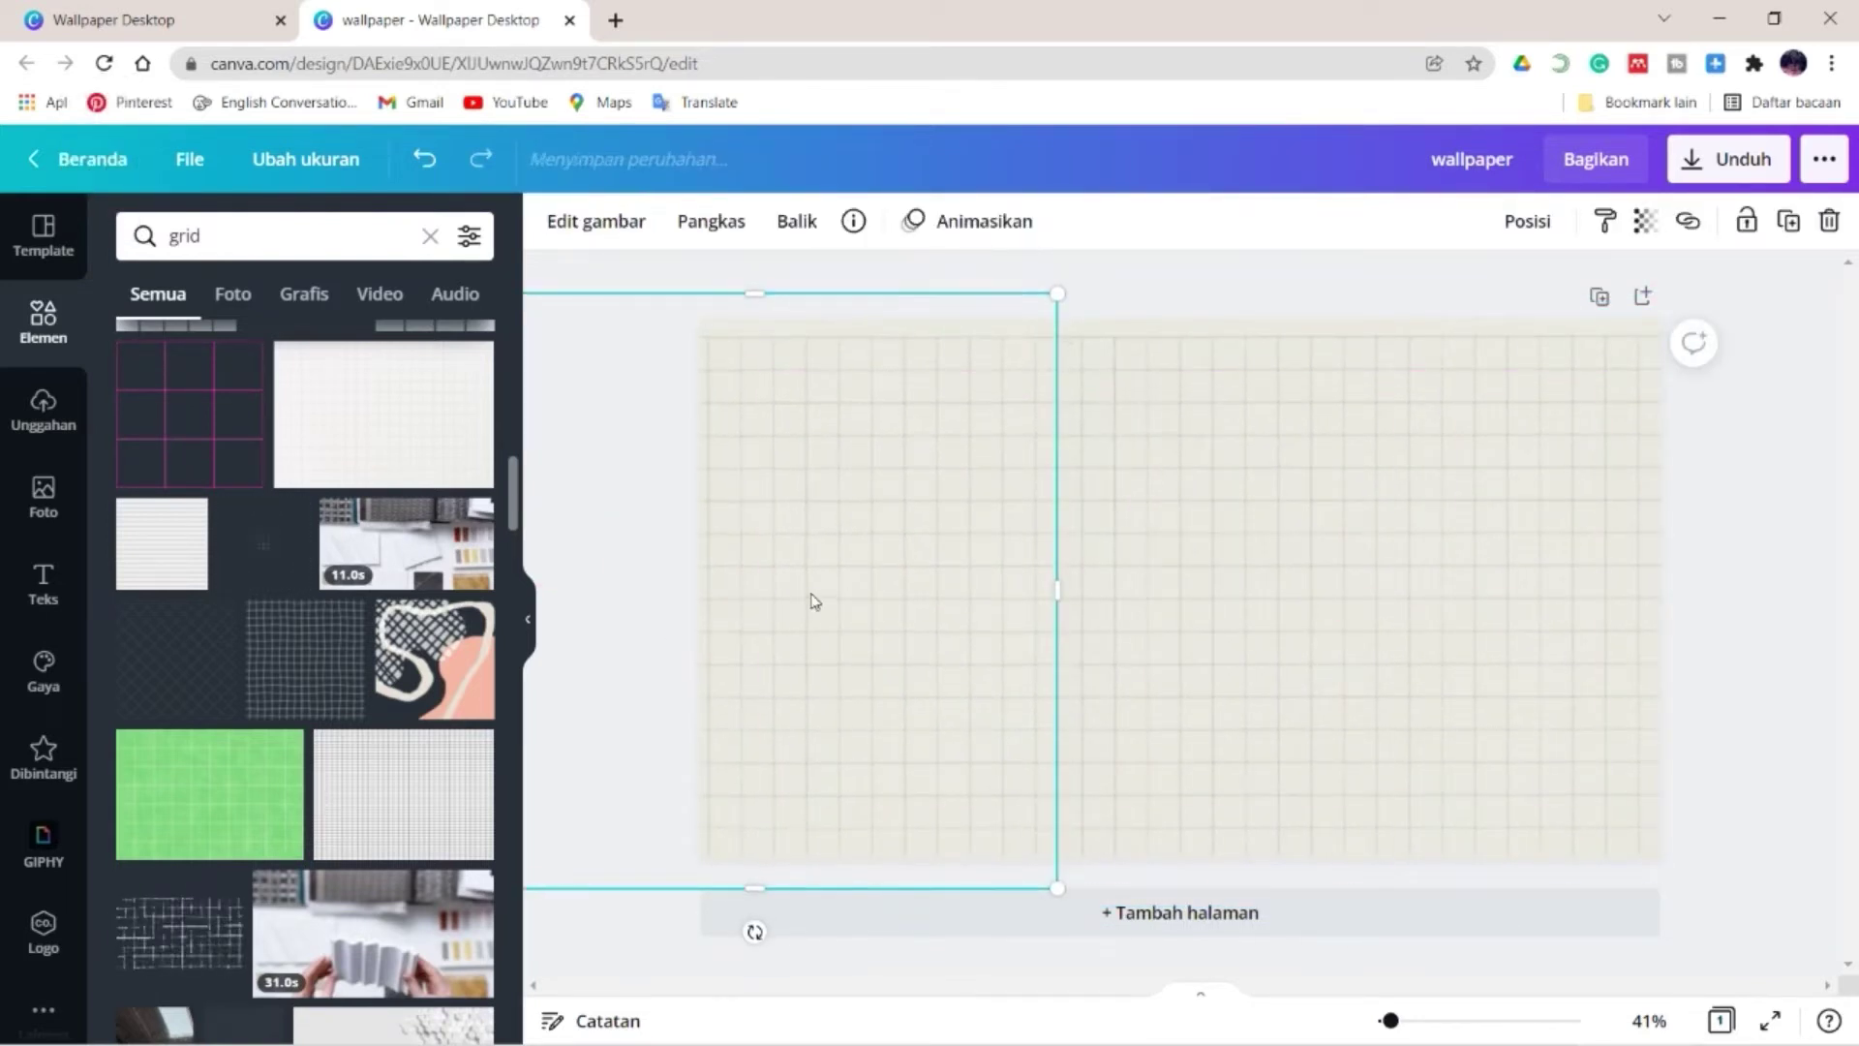
click(1789, 490)
drag(884, 551, 891, 551)
click(1730, 592)
click(911, 617)
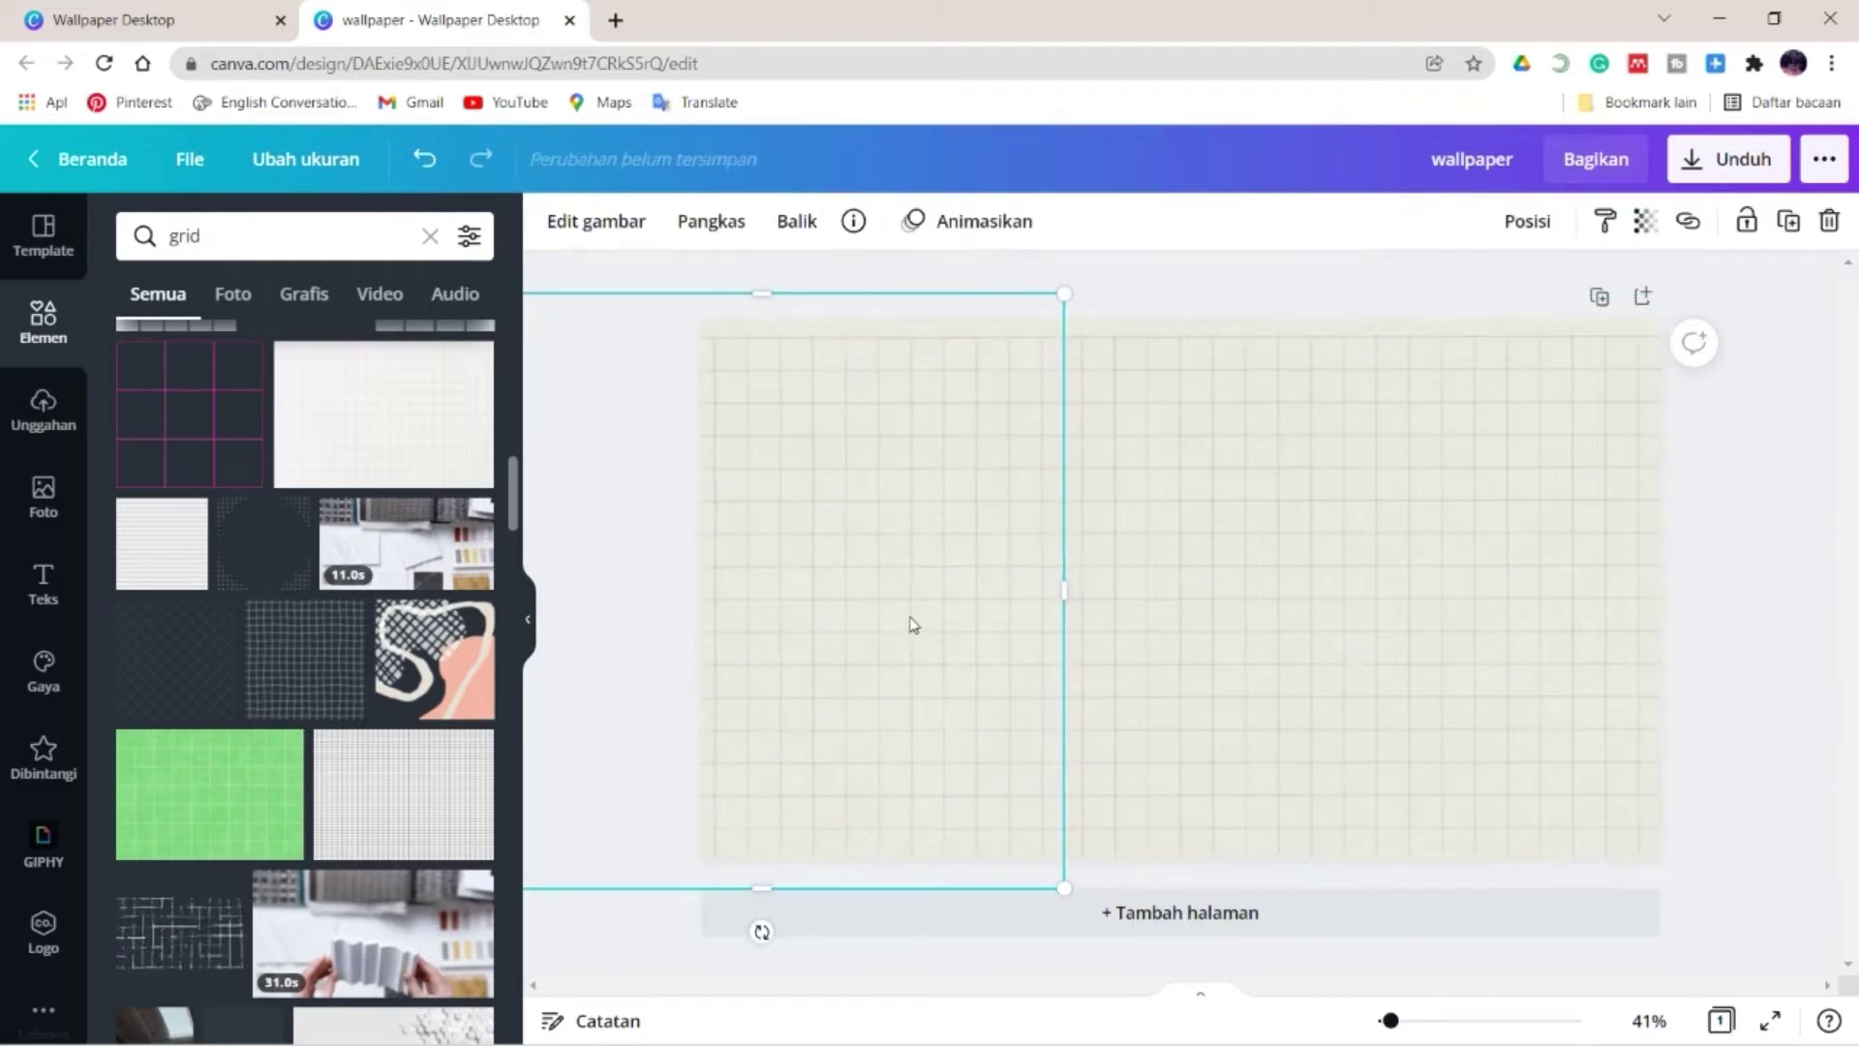
click(625, 440)
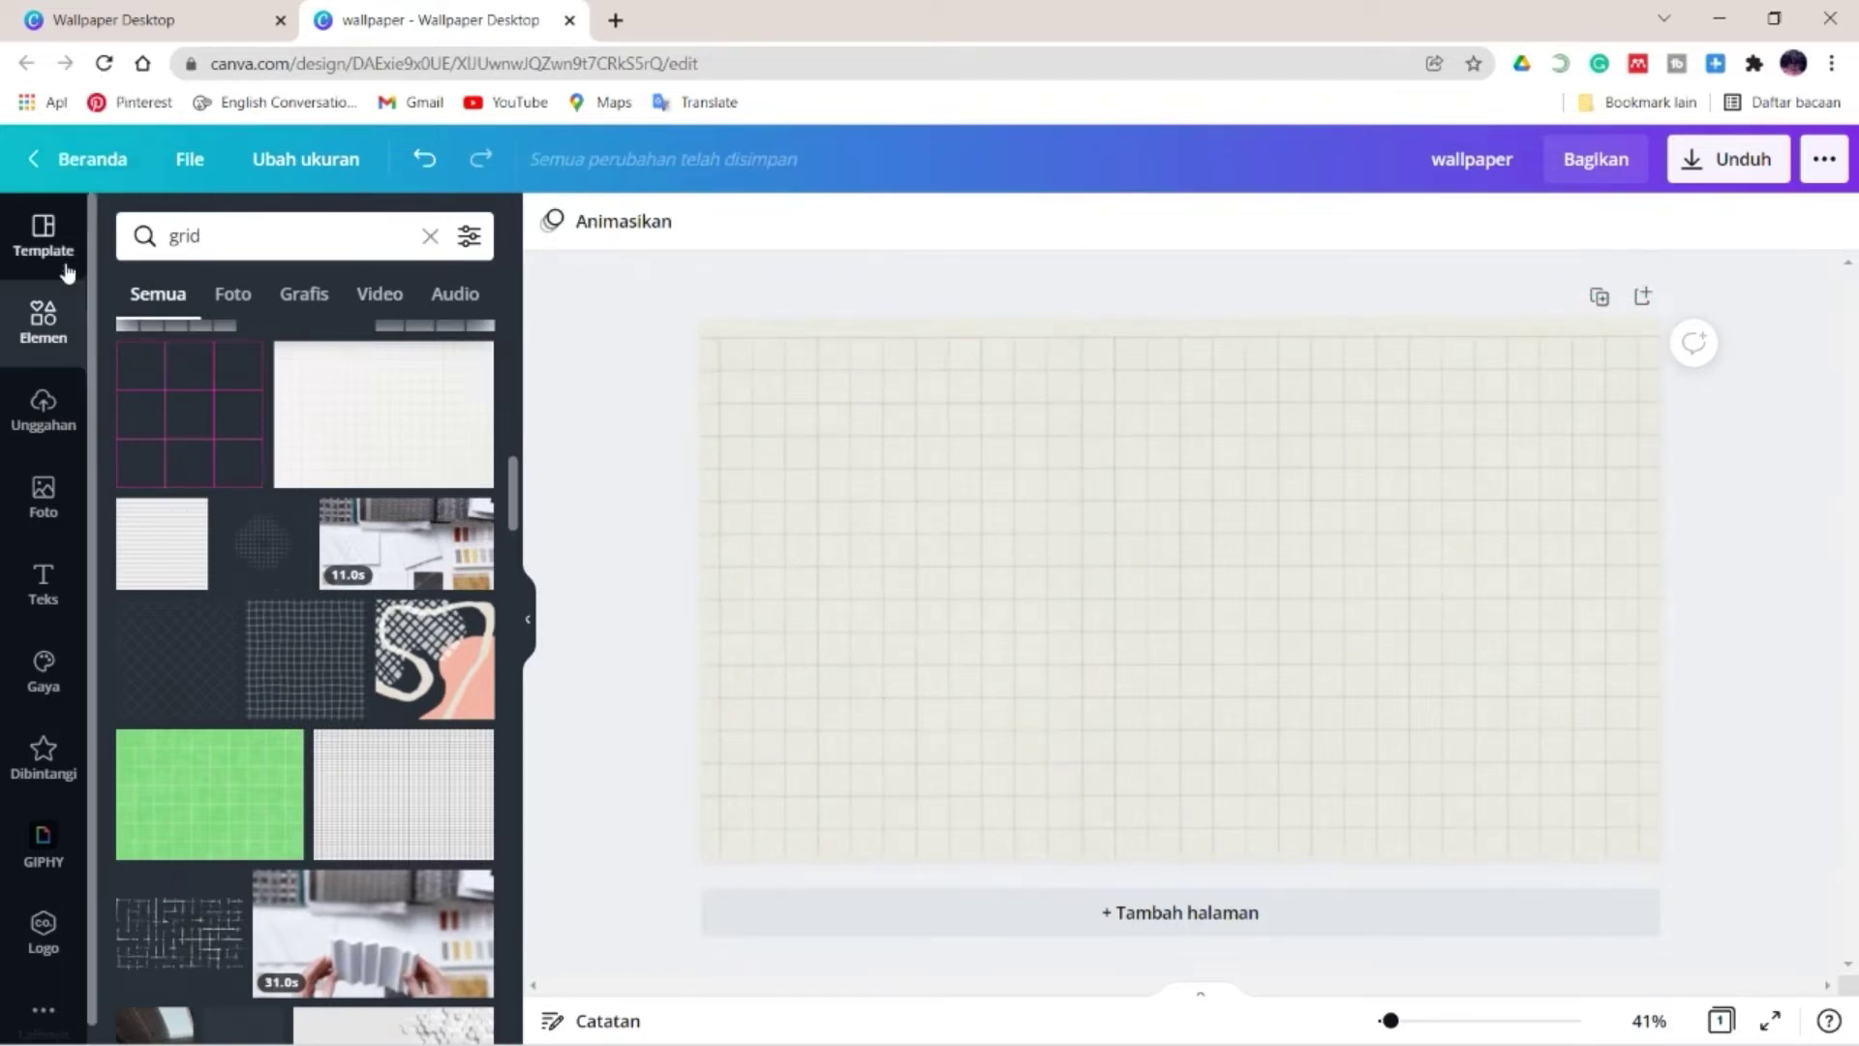
- Add a rounded square from the lines and shapes collection and shrink it slightly
click(44, 312)
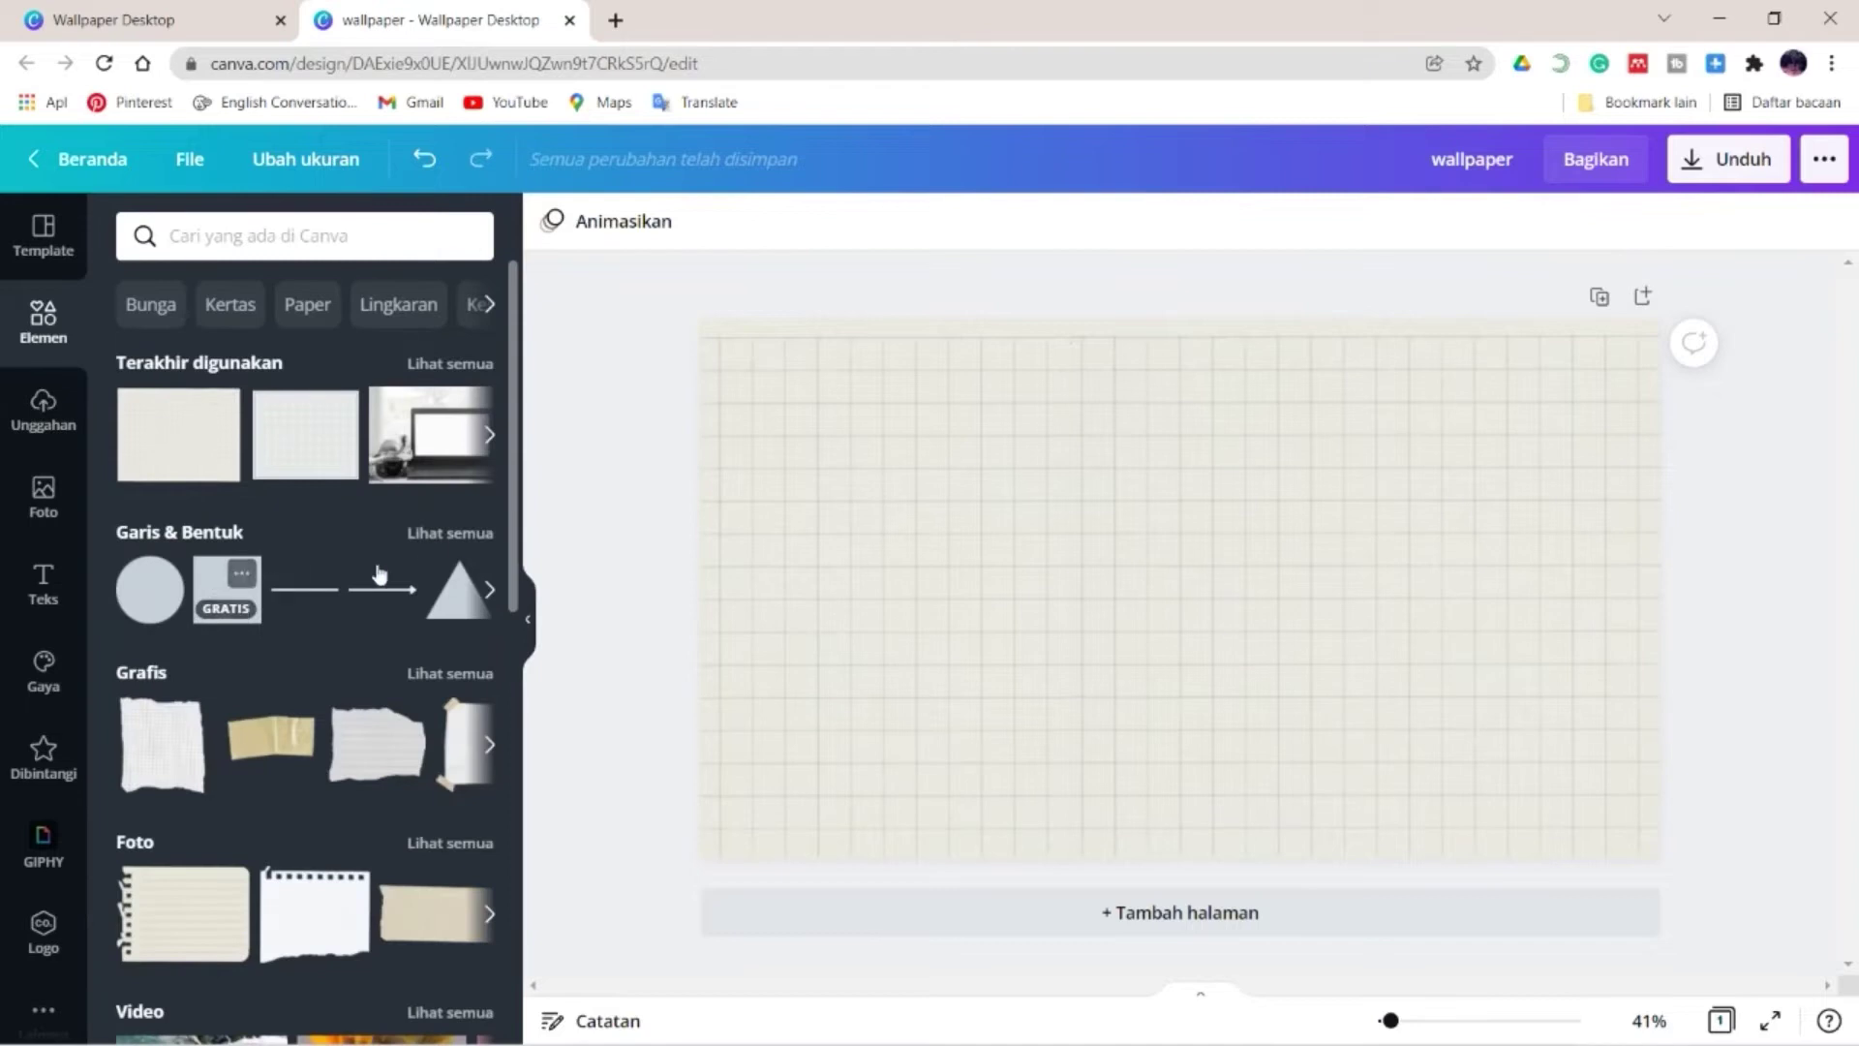
click(426, 528)
scroll(397, 590, down, 2)
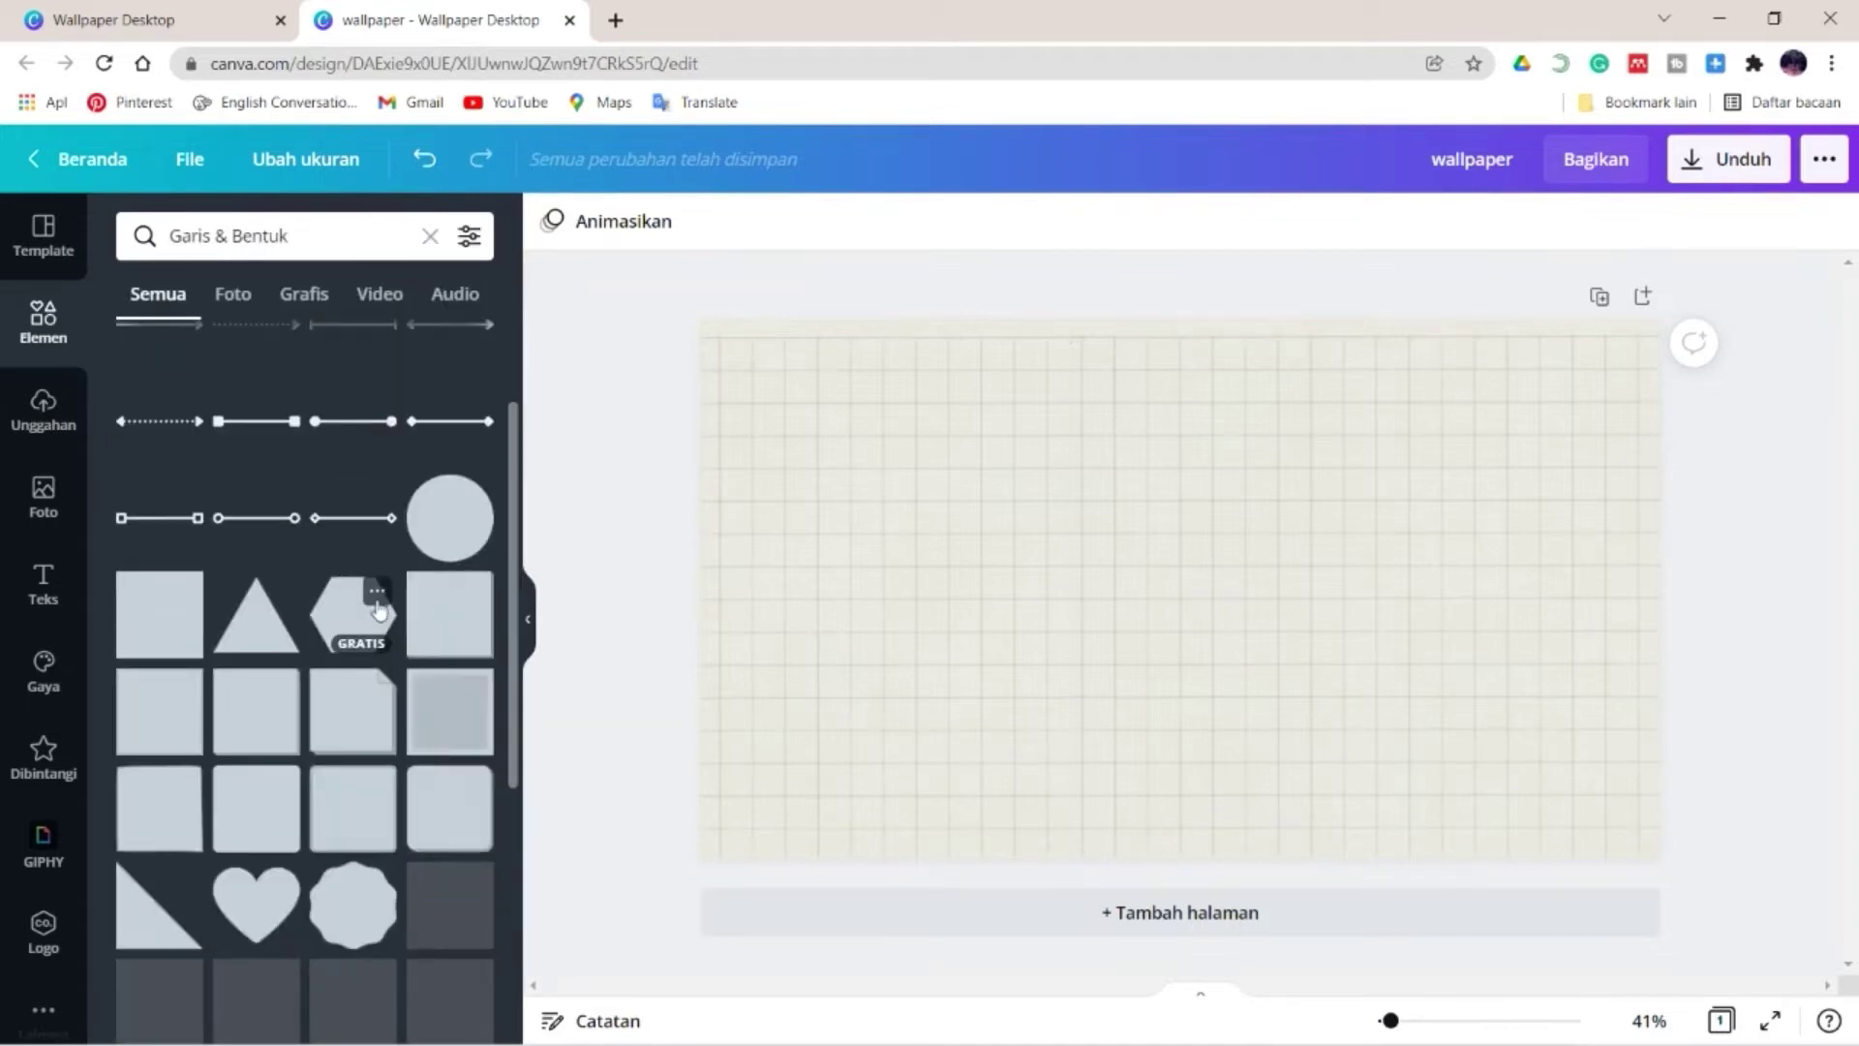
click(239, 814)
drag(1174, 652, 1283, 585)
drag(1440, 668, 1412, 643)
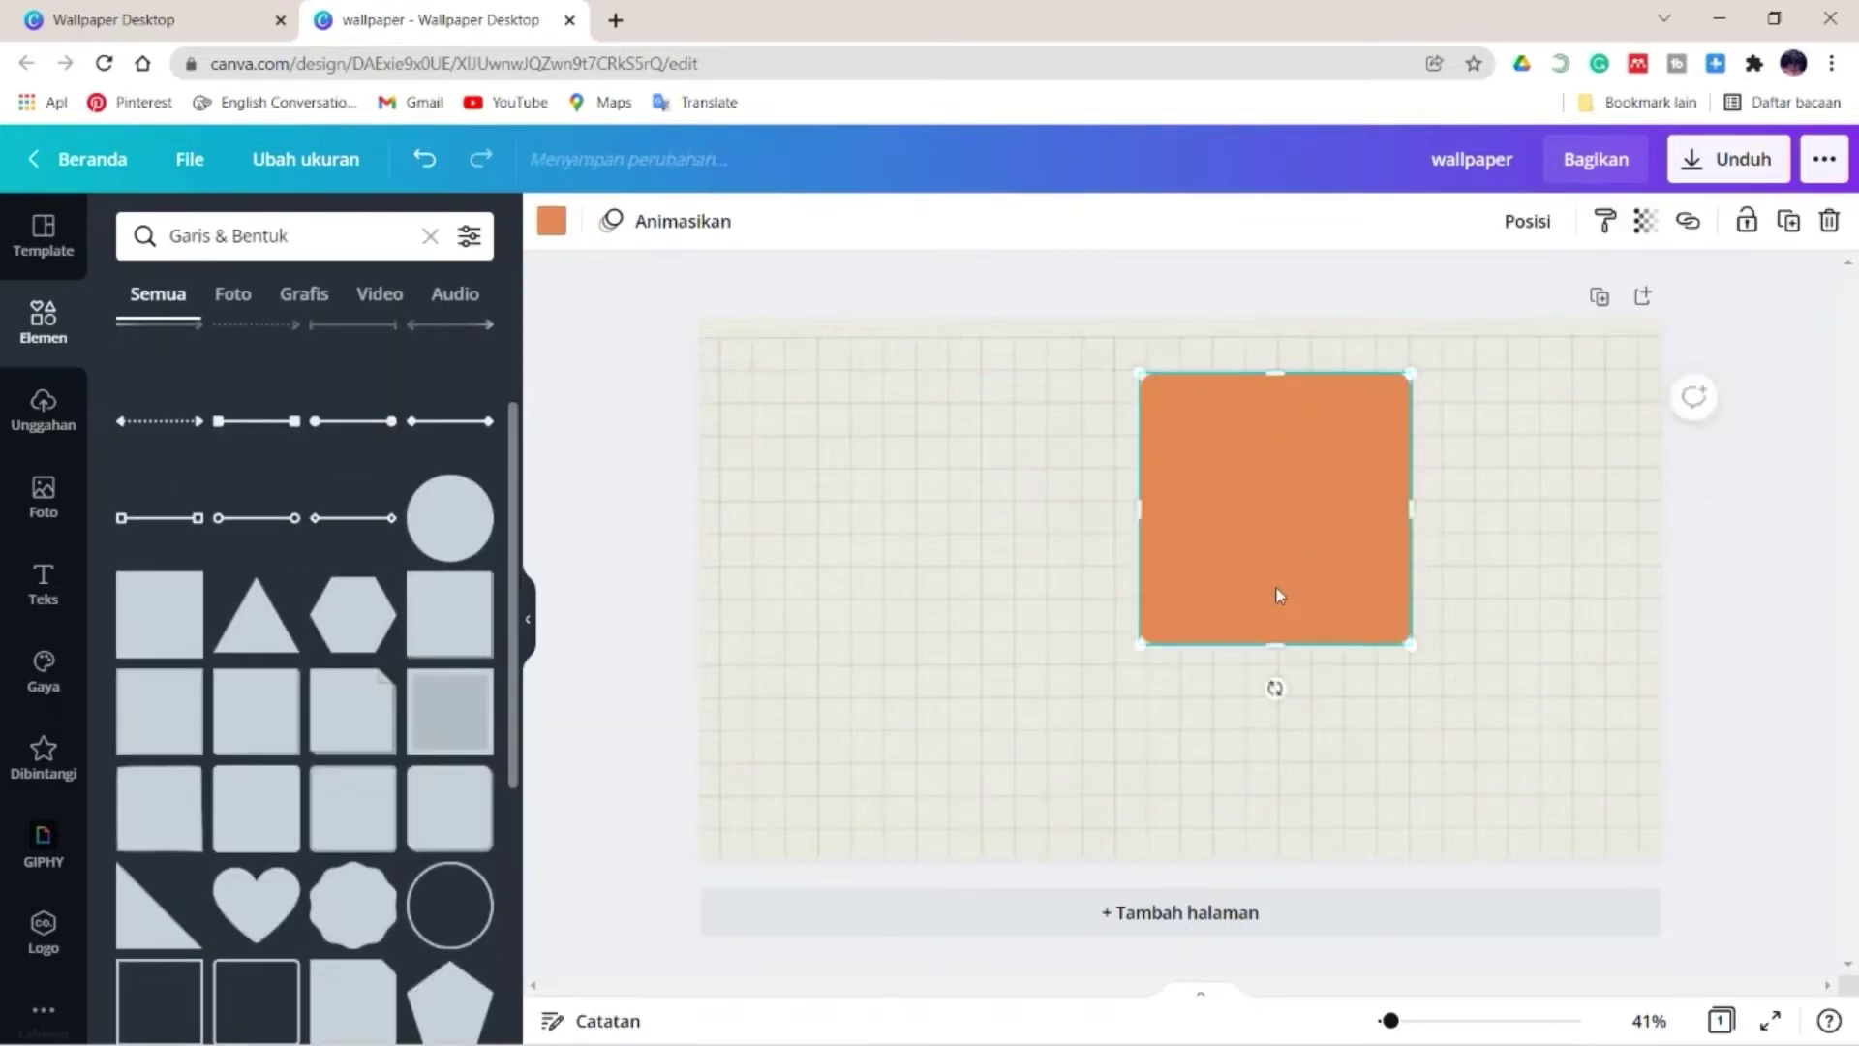
- Place the rounded square at the page's lower right and put a shorter copy directly above it
drag(1274, 594, 1462, 738)
click(1496, 528)
drag(1493, 607, 1494, 468)
click(1487, 549)
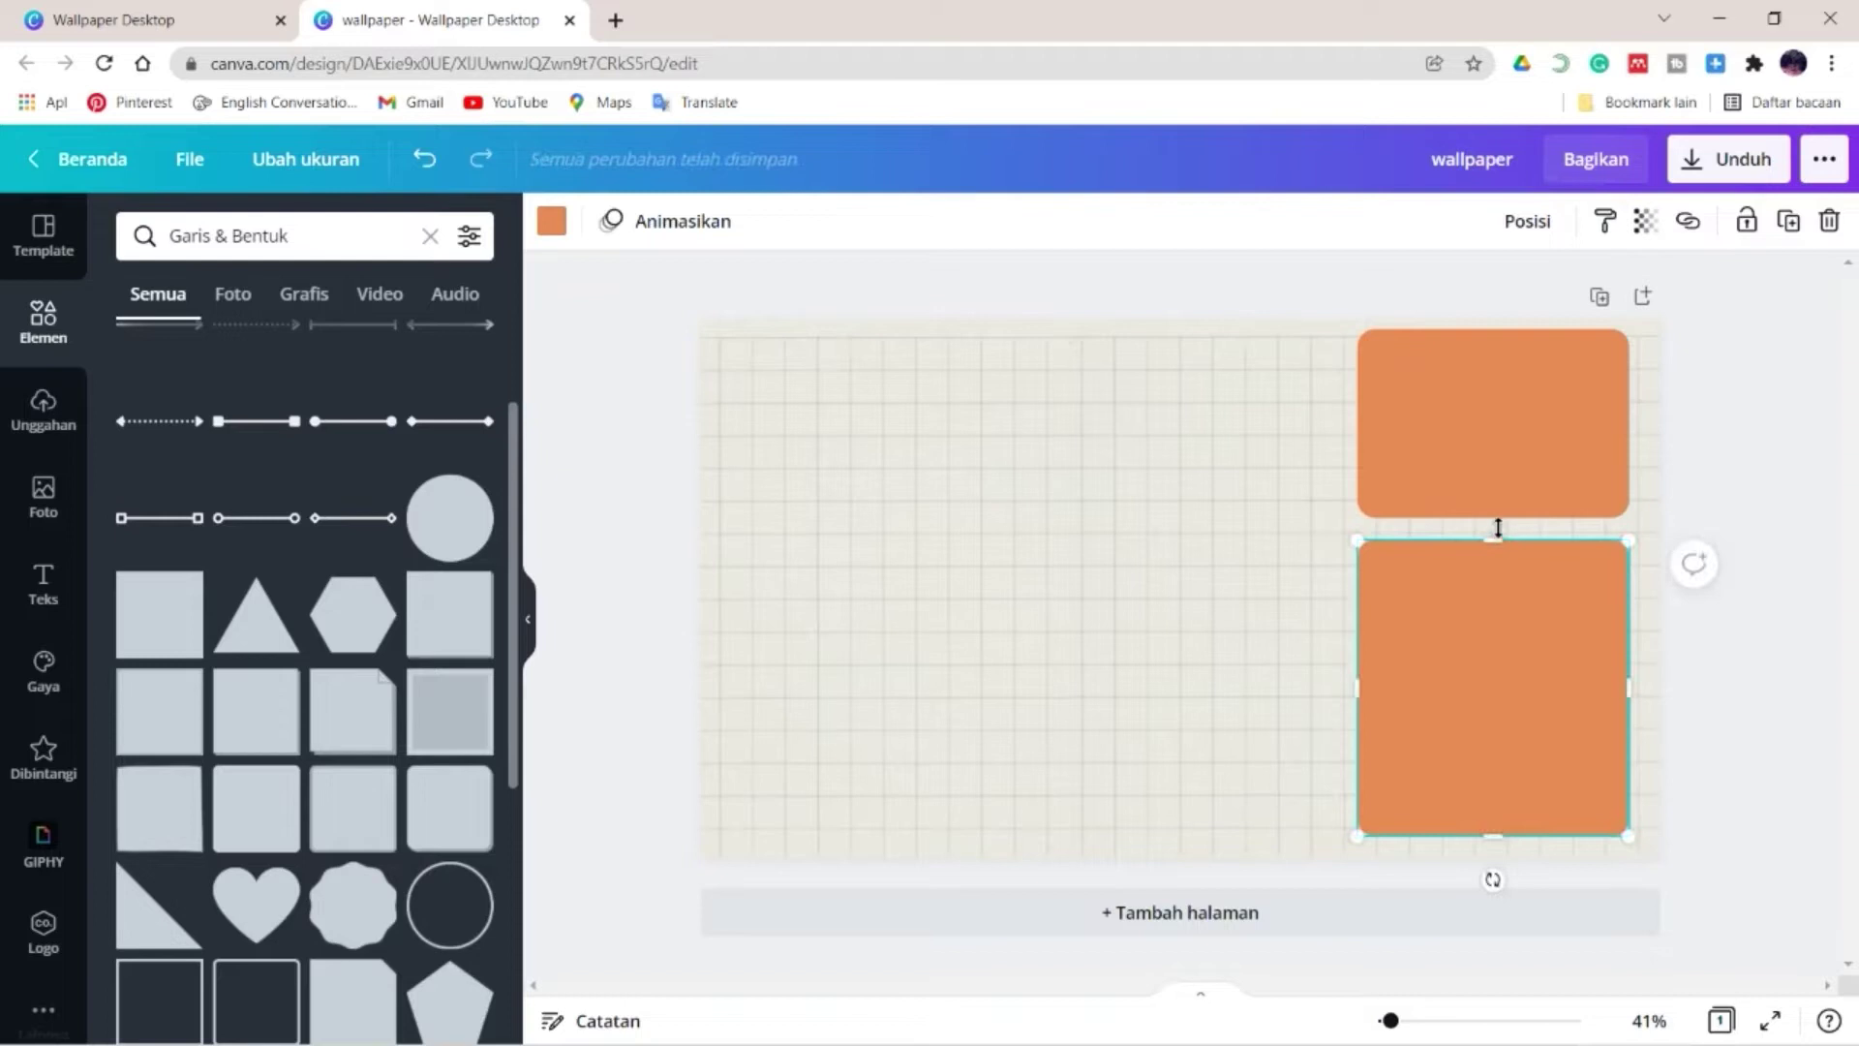
click(1493, 523)
- Recolour both rounded boxes from orange to a custom medium grey
click(551, 225)
click(141, 347)
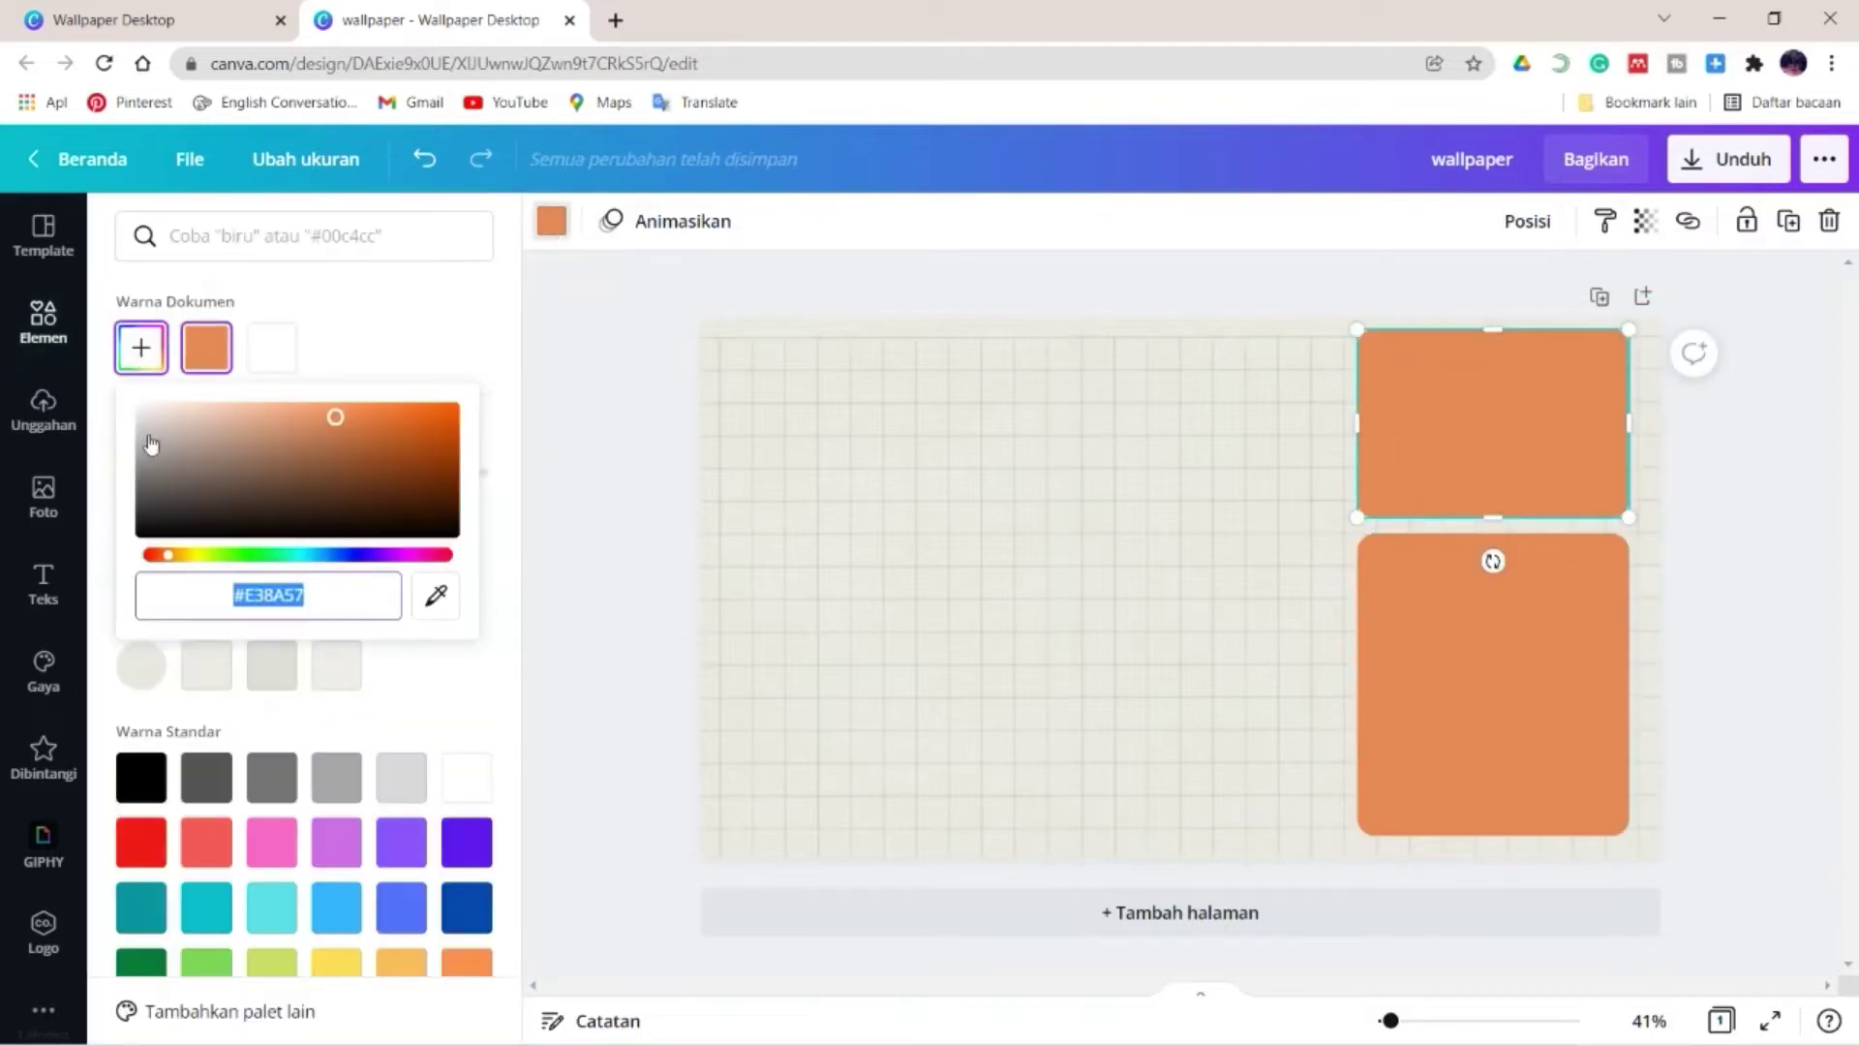
drag(141, 418, 143, 454)
click(1105, 290)
click(1491, 620)
click(554, 229)
click(206, 347)
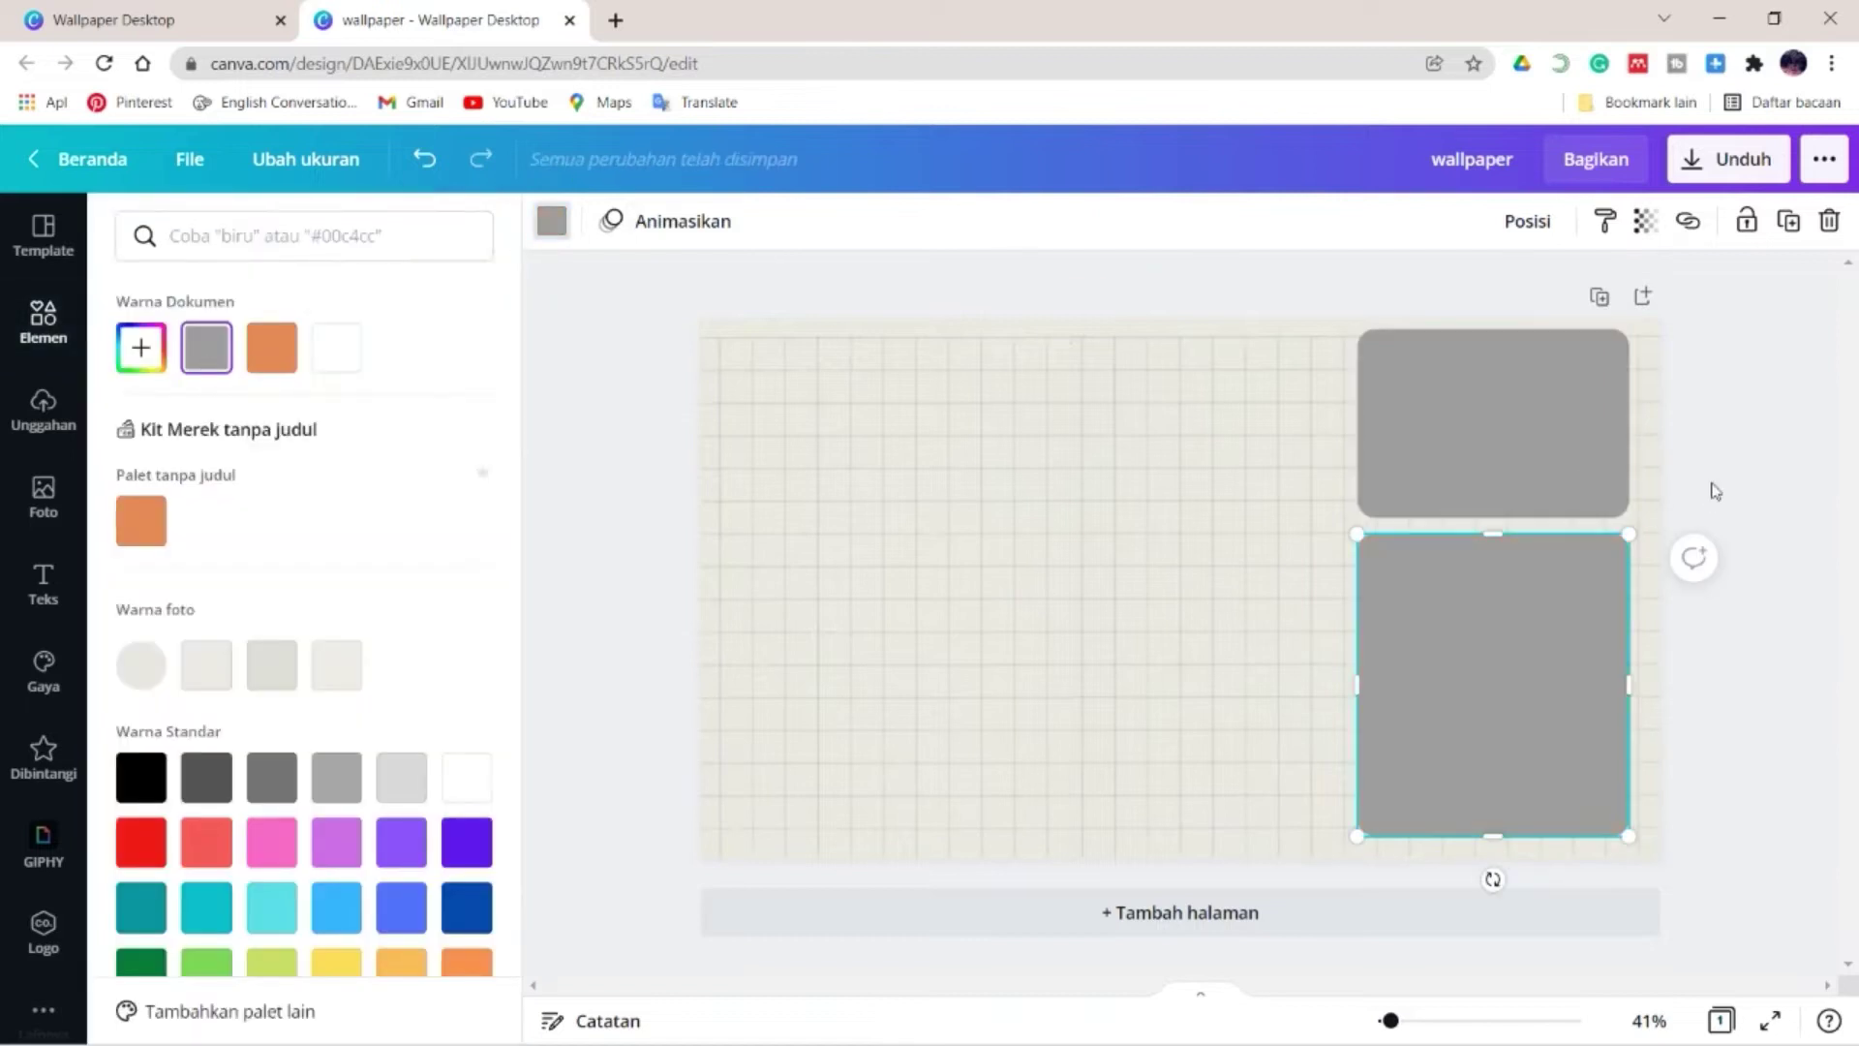
- Resize the two grey boxes so the upper one is tall and the lower one is short
click(1715, 492)
click(1550, 547)
drag(1488, 565, 1495, 675)
click(1485, 554)
click(1520, 716)
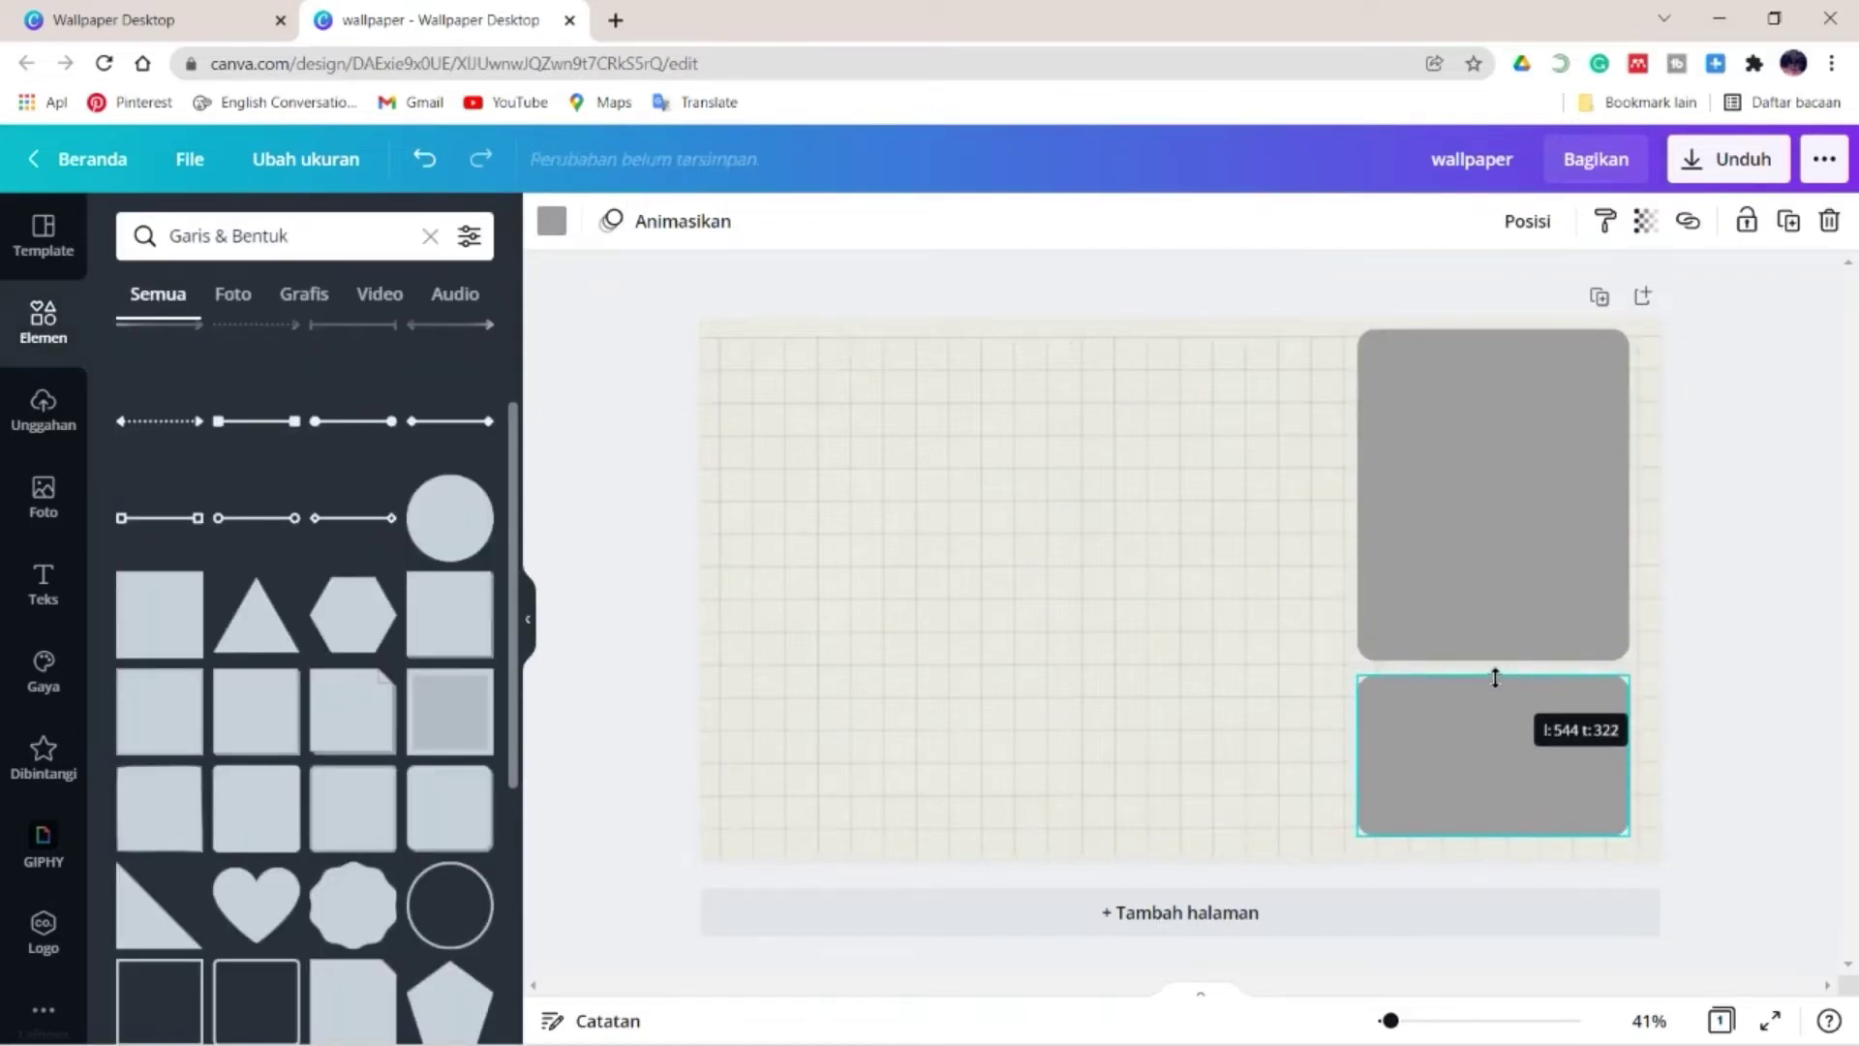
- Build a column of three copies of the short grey box beside the existing column and align them
drag(1437, 765, 1183, 600)
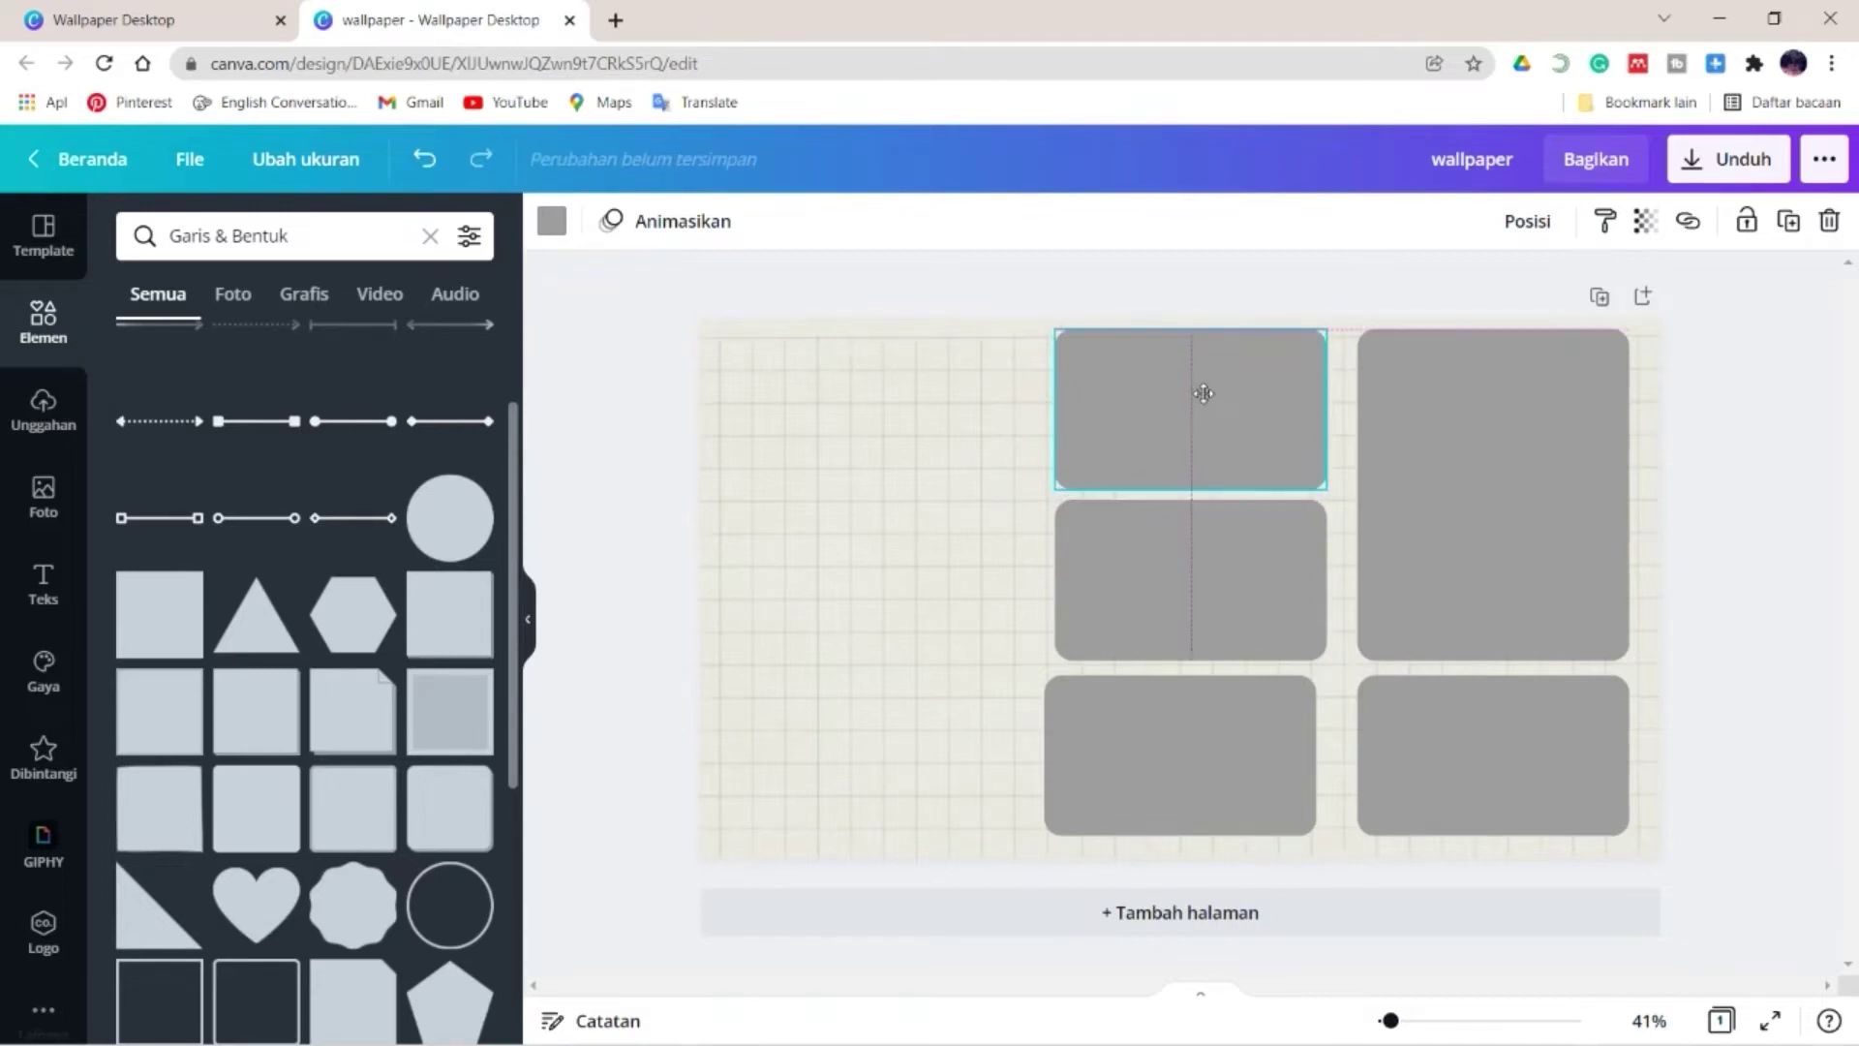
drag(1202, 694, 1191, 743)
click(1225, 623)
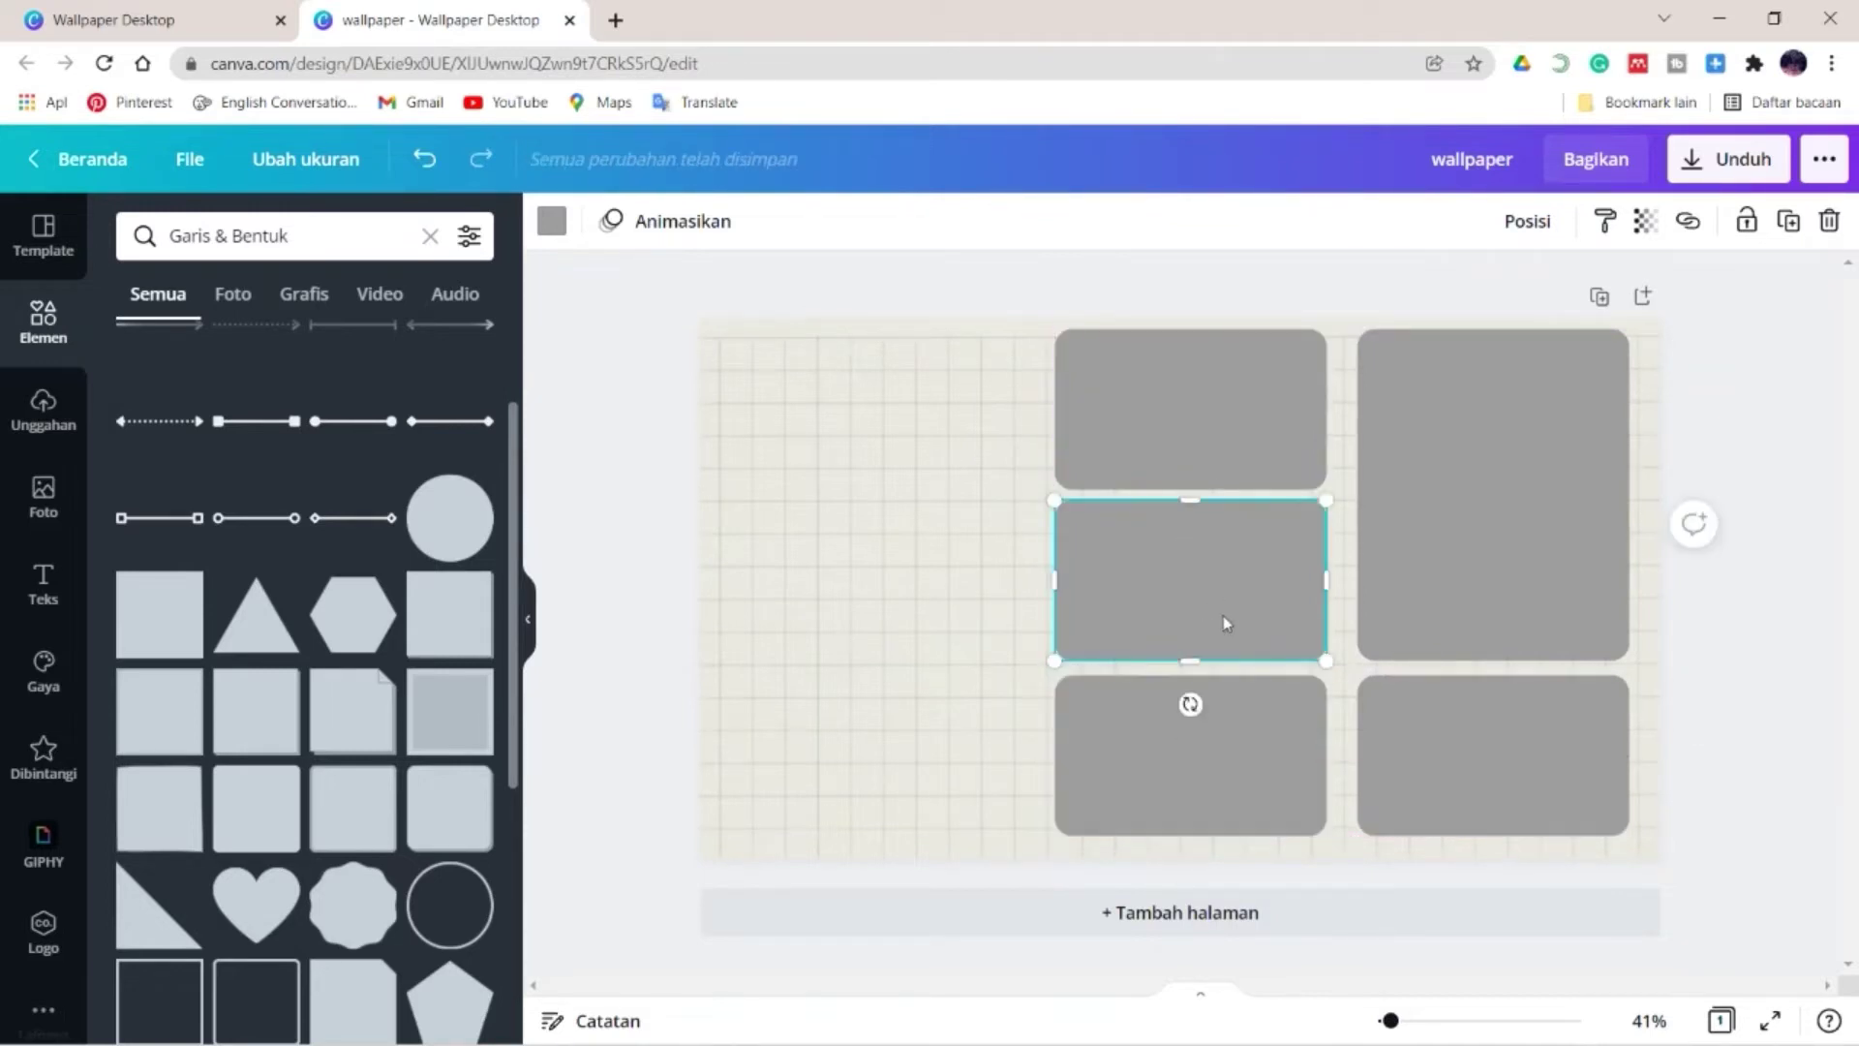
- Nudge the short grey boxes to even out the vertical gaps in both columns
click(1176, 595)
key(Down)
key(Down)
key(Down)
key(Down)
click(1494, 573)
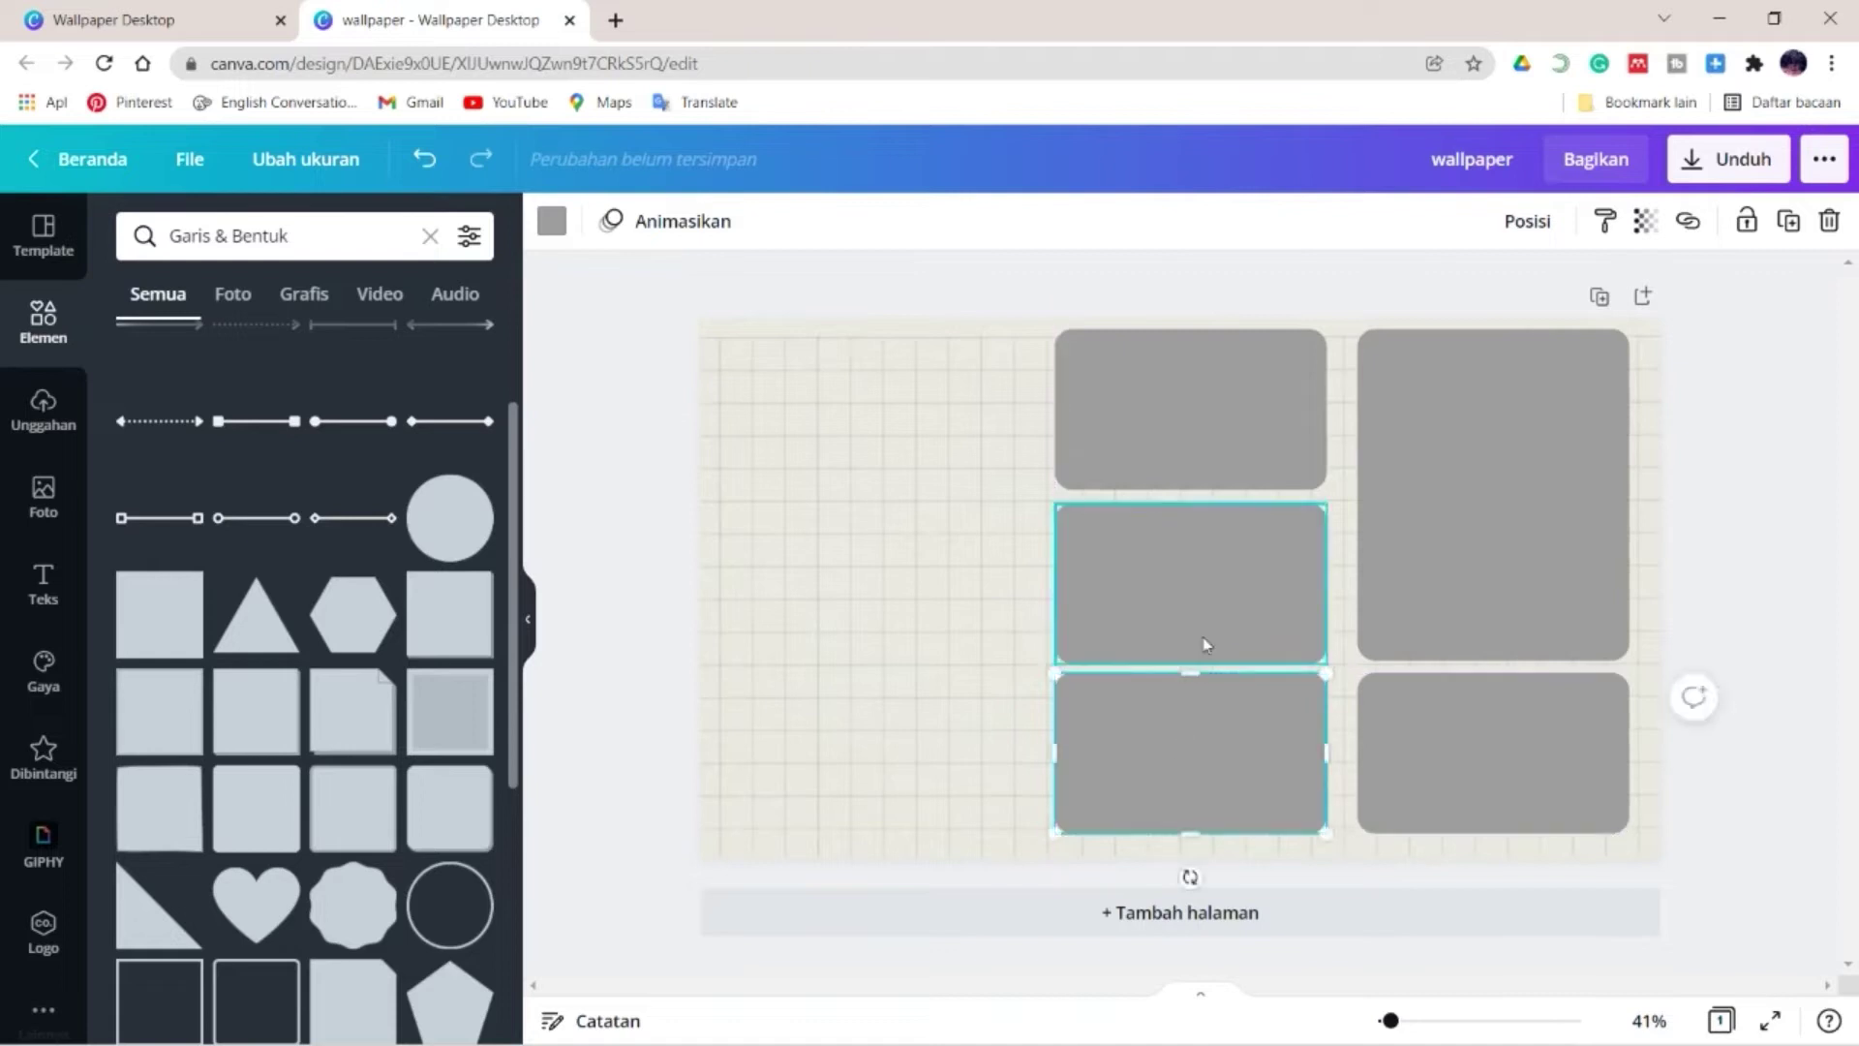
drag(1205, 644, 1207, 616)
click(1731, 648)
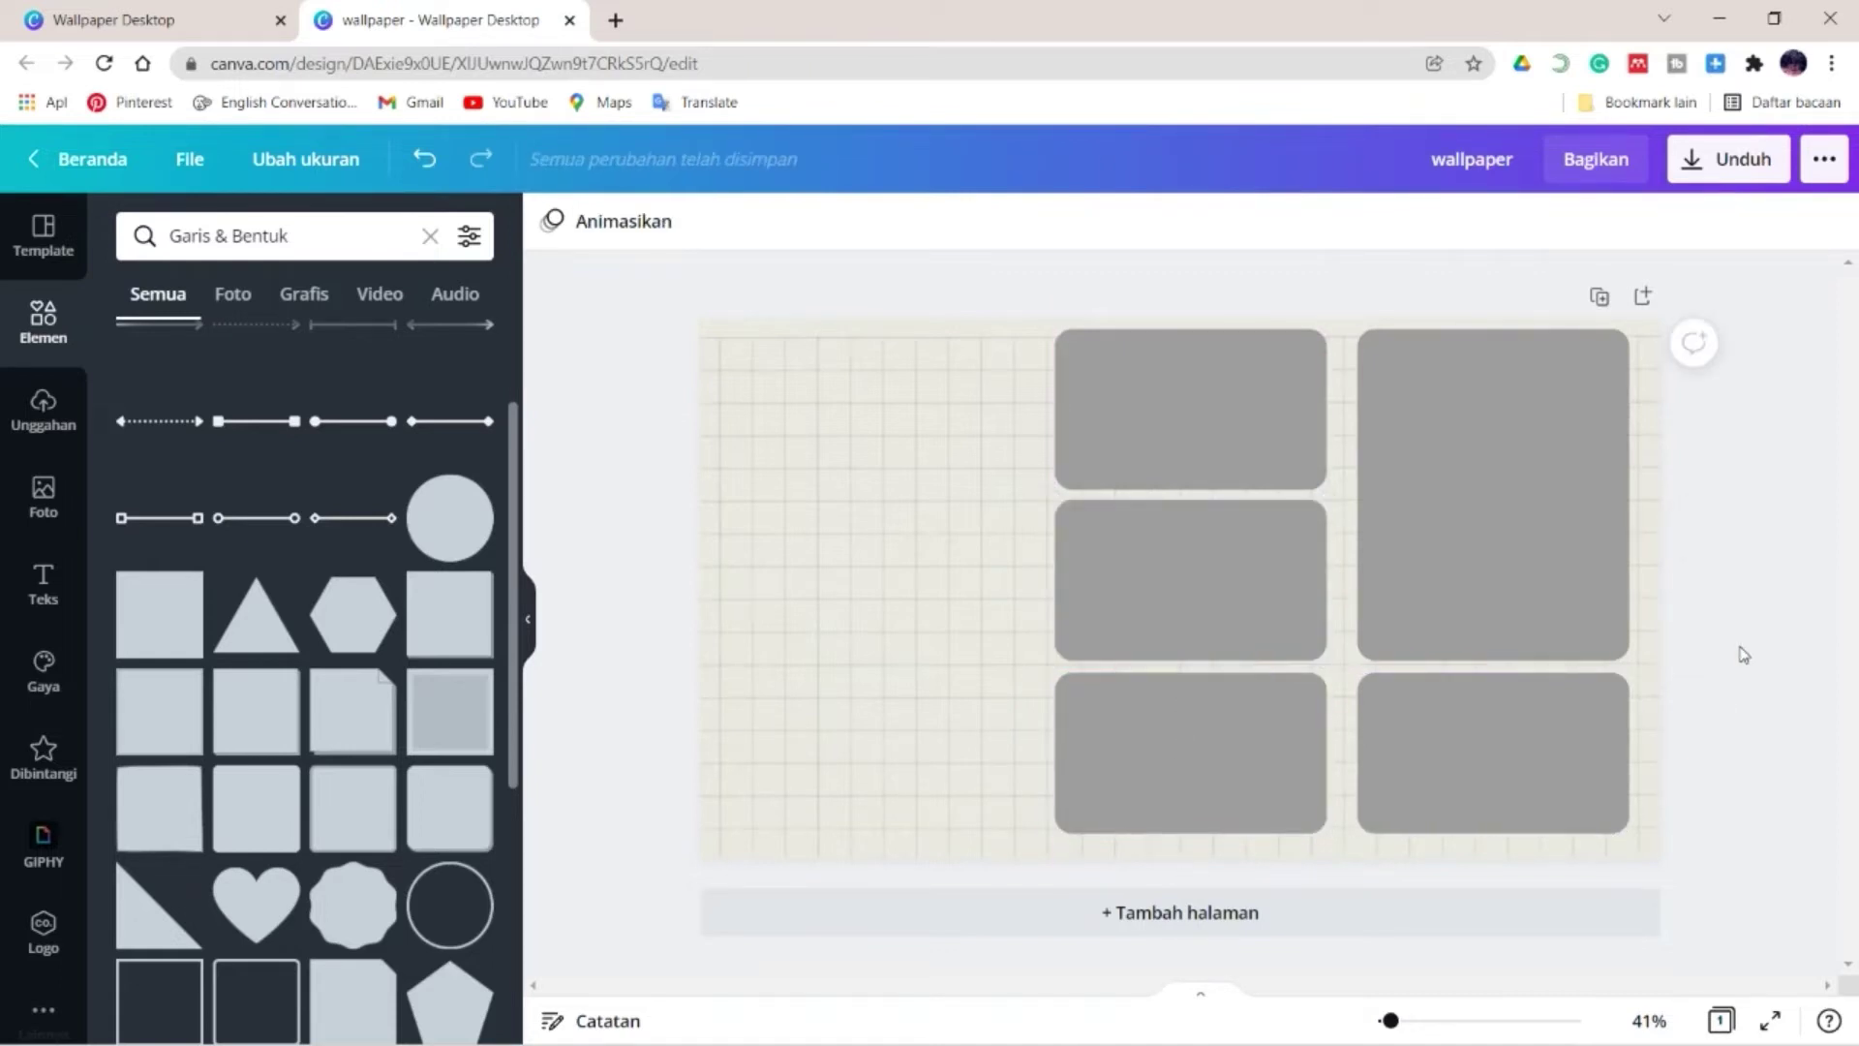
- Fill the tall box with the lighter grey #B2B0B0
click(1501, 572)
click(551, 221)
click(141, 347)
click(141, 445)
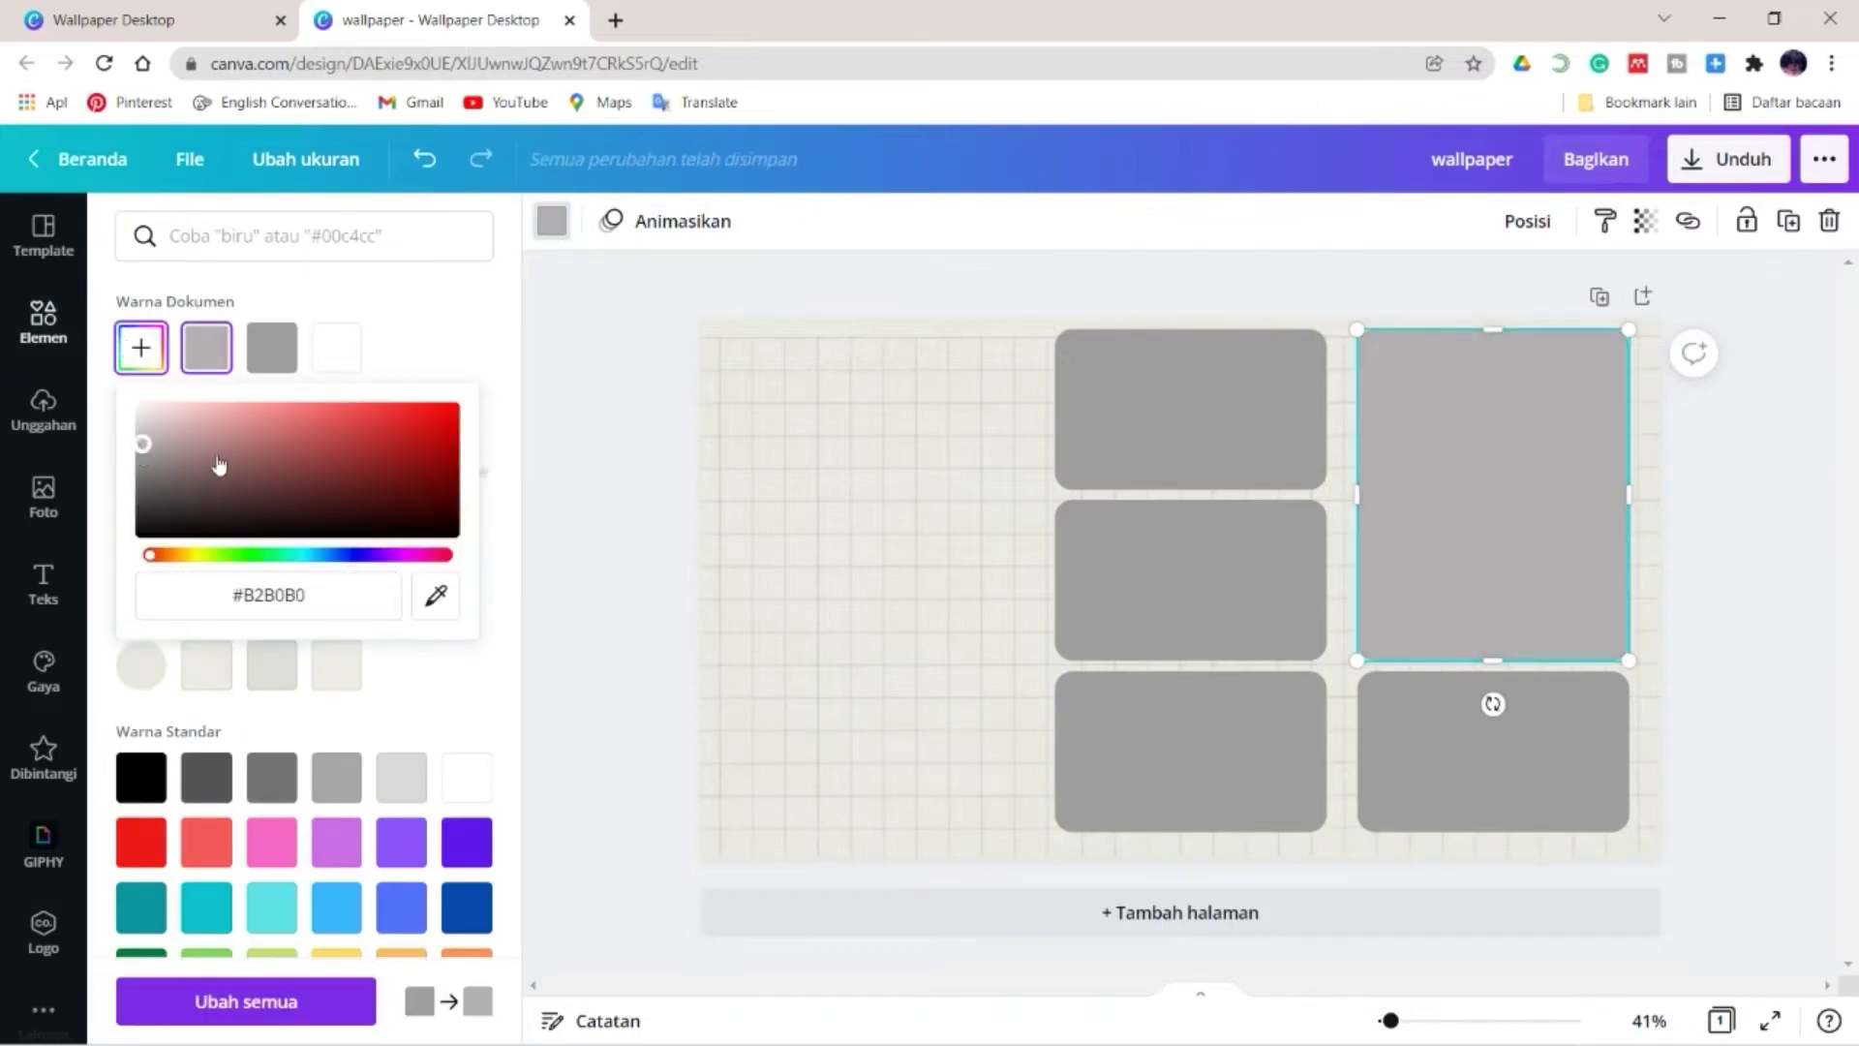
- Apply the tall box's lighter grey to the four short boxes
click(1369, 751)
click(206, 347)
click(1190, 751)
click(207, 348)
click(1190, 581)
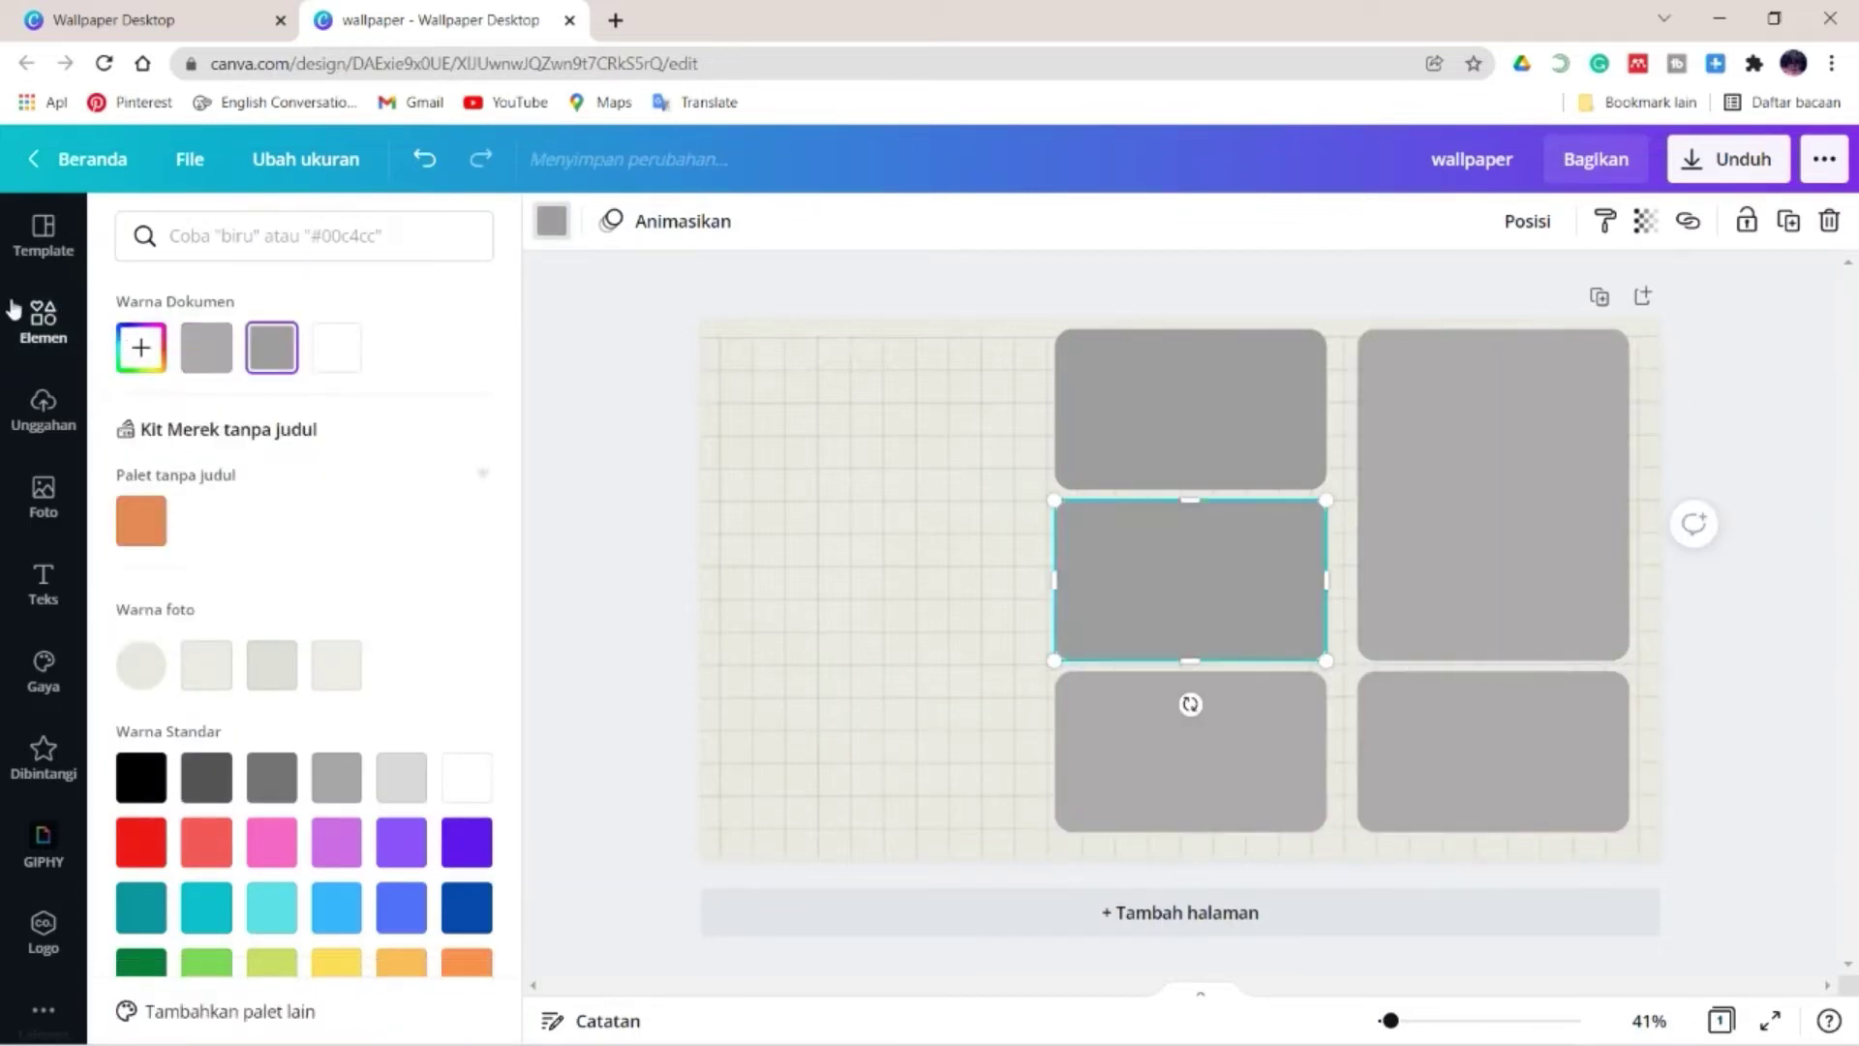
click(206, 347)
click(1189, 422)
click(206, 348)
- Add a small body text reading School on the middle short grey box and set its font to Bebas Neue
click(43, 584)
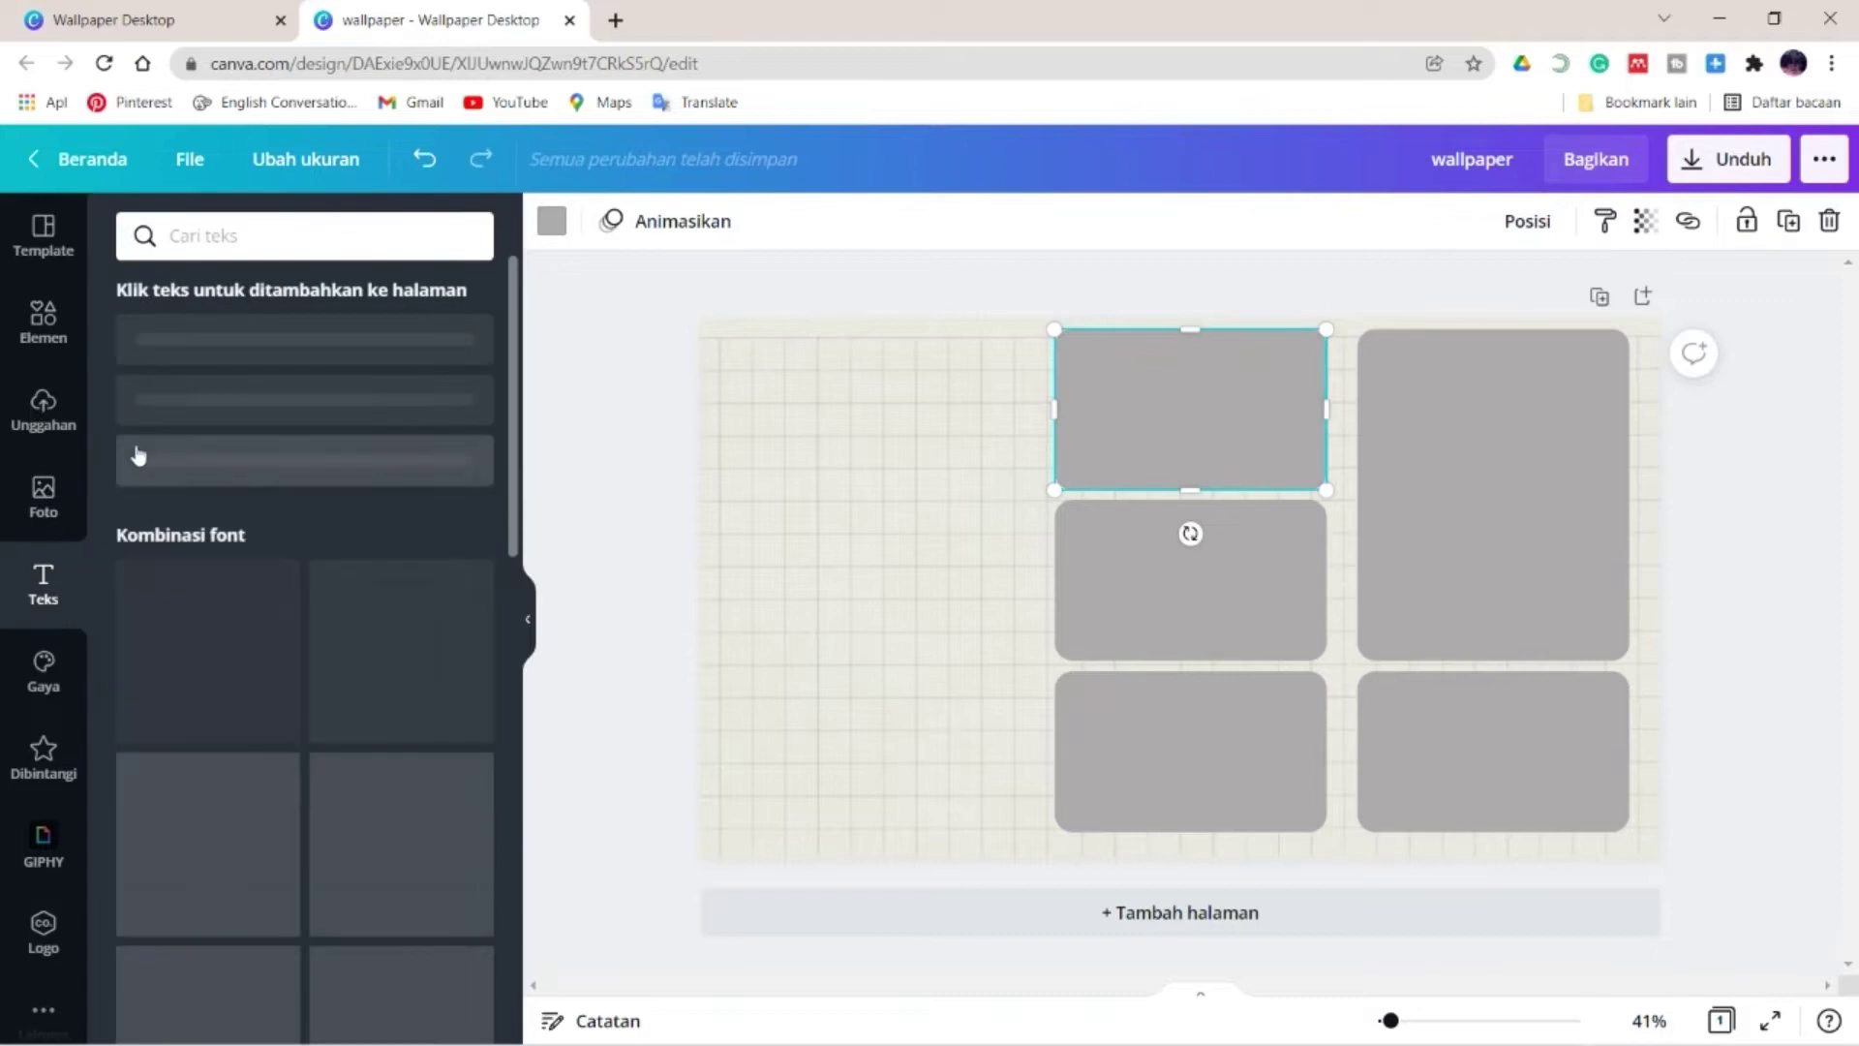
drag(303, 510, 1193, 505)
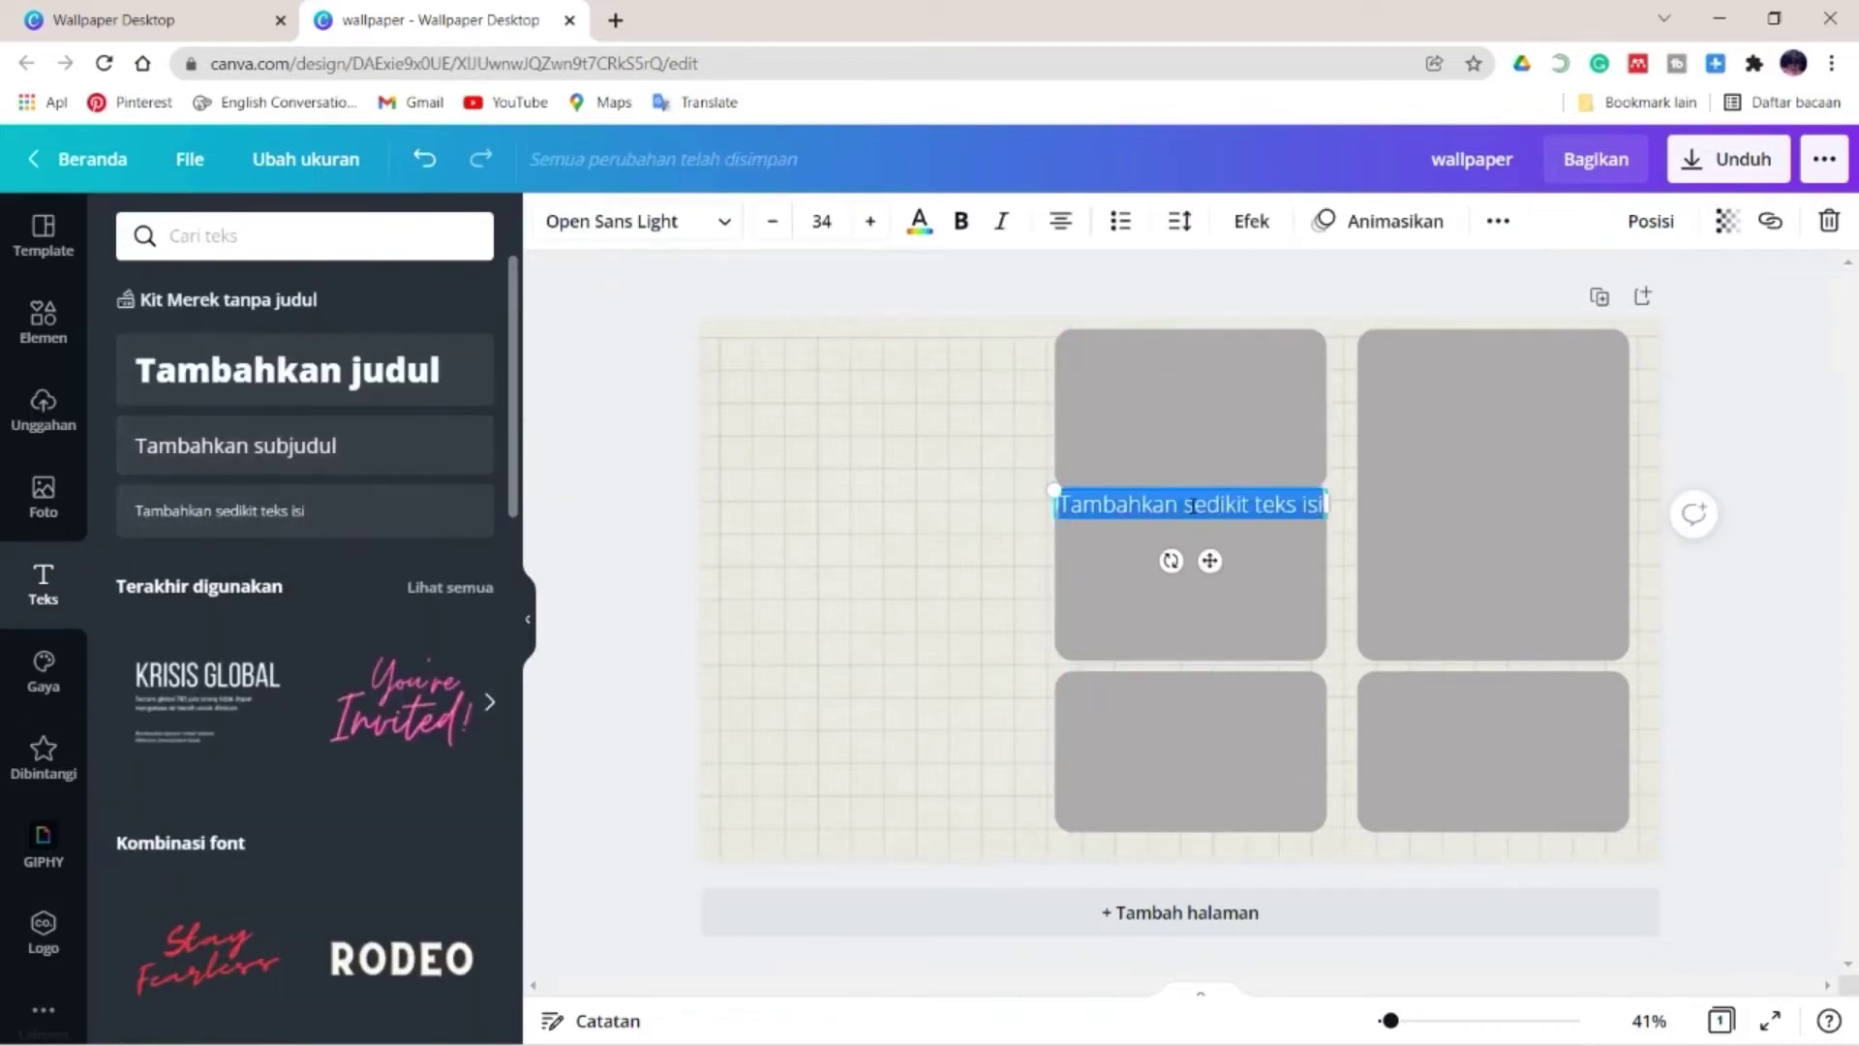
click(678, 225)
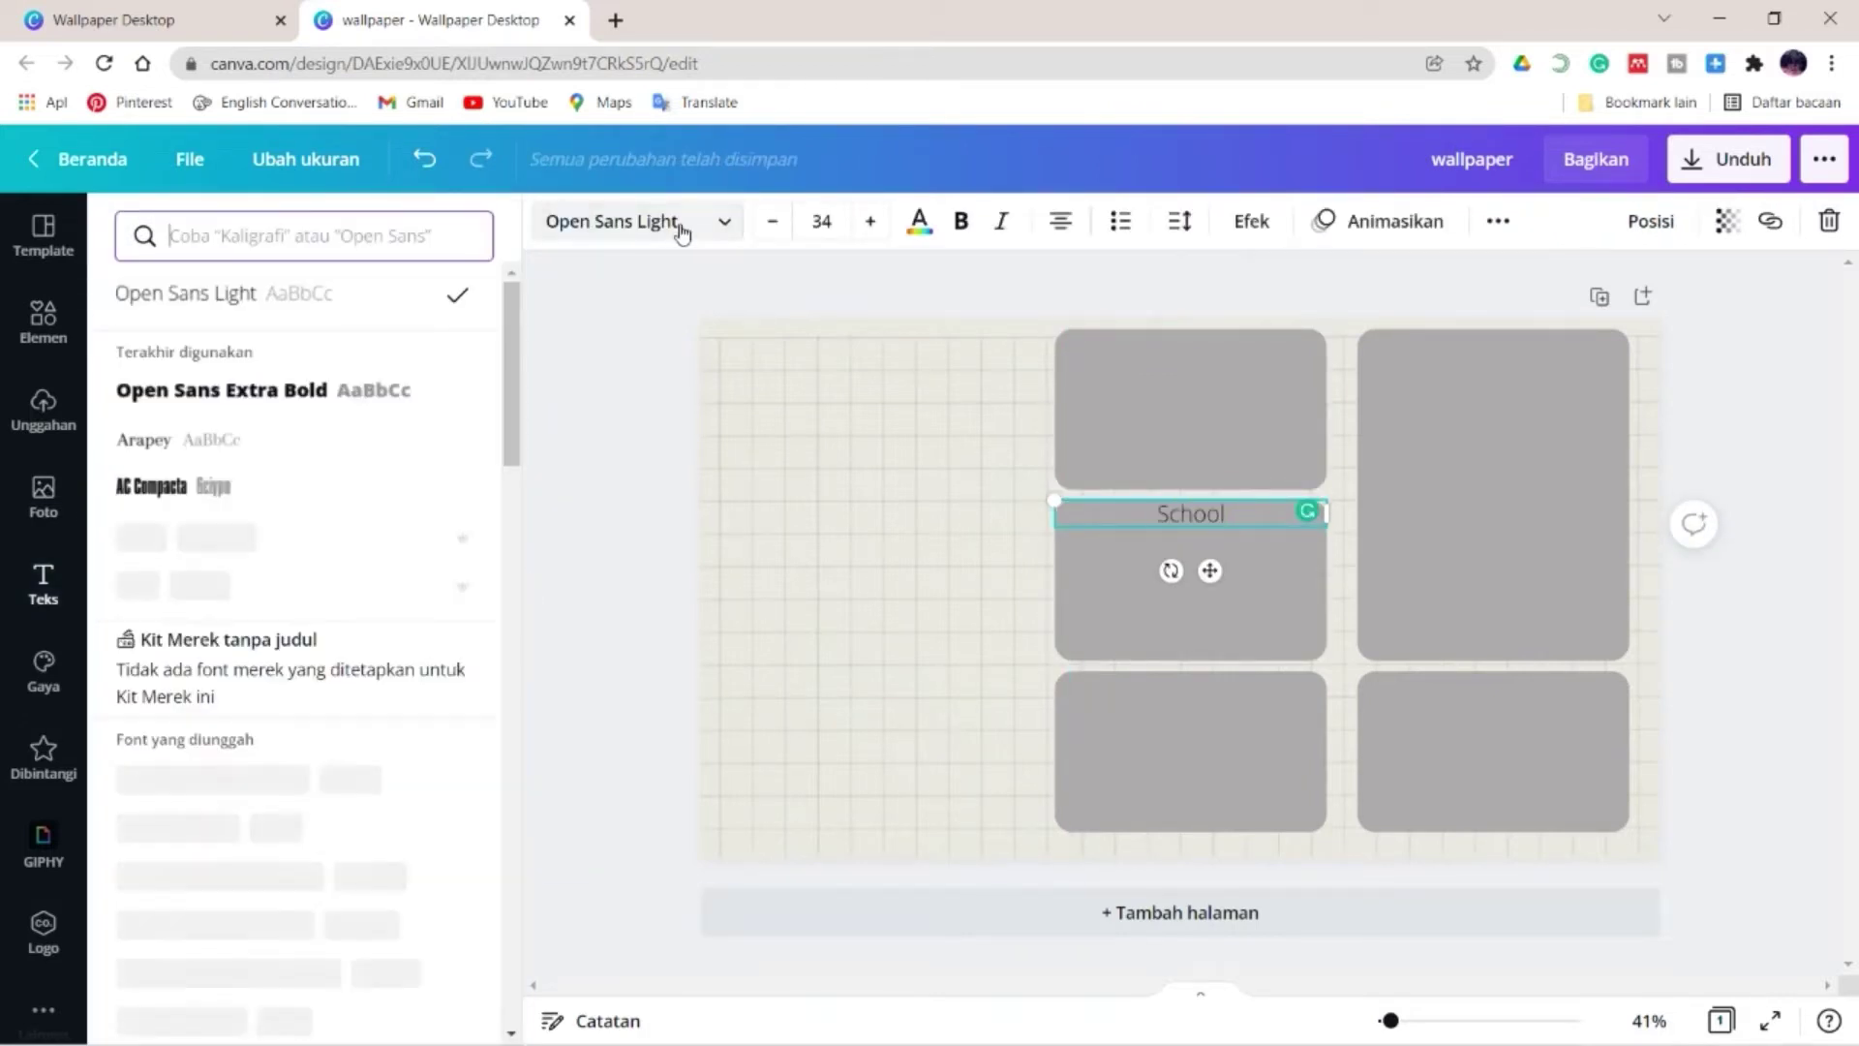
text(bebas)
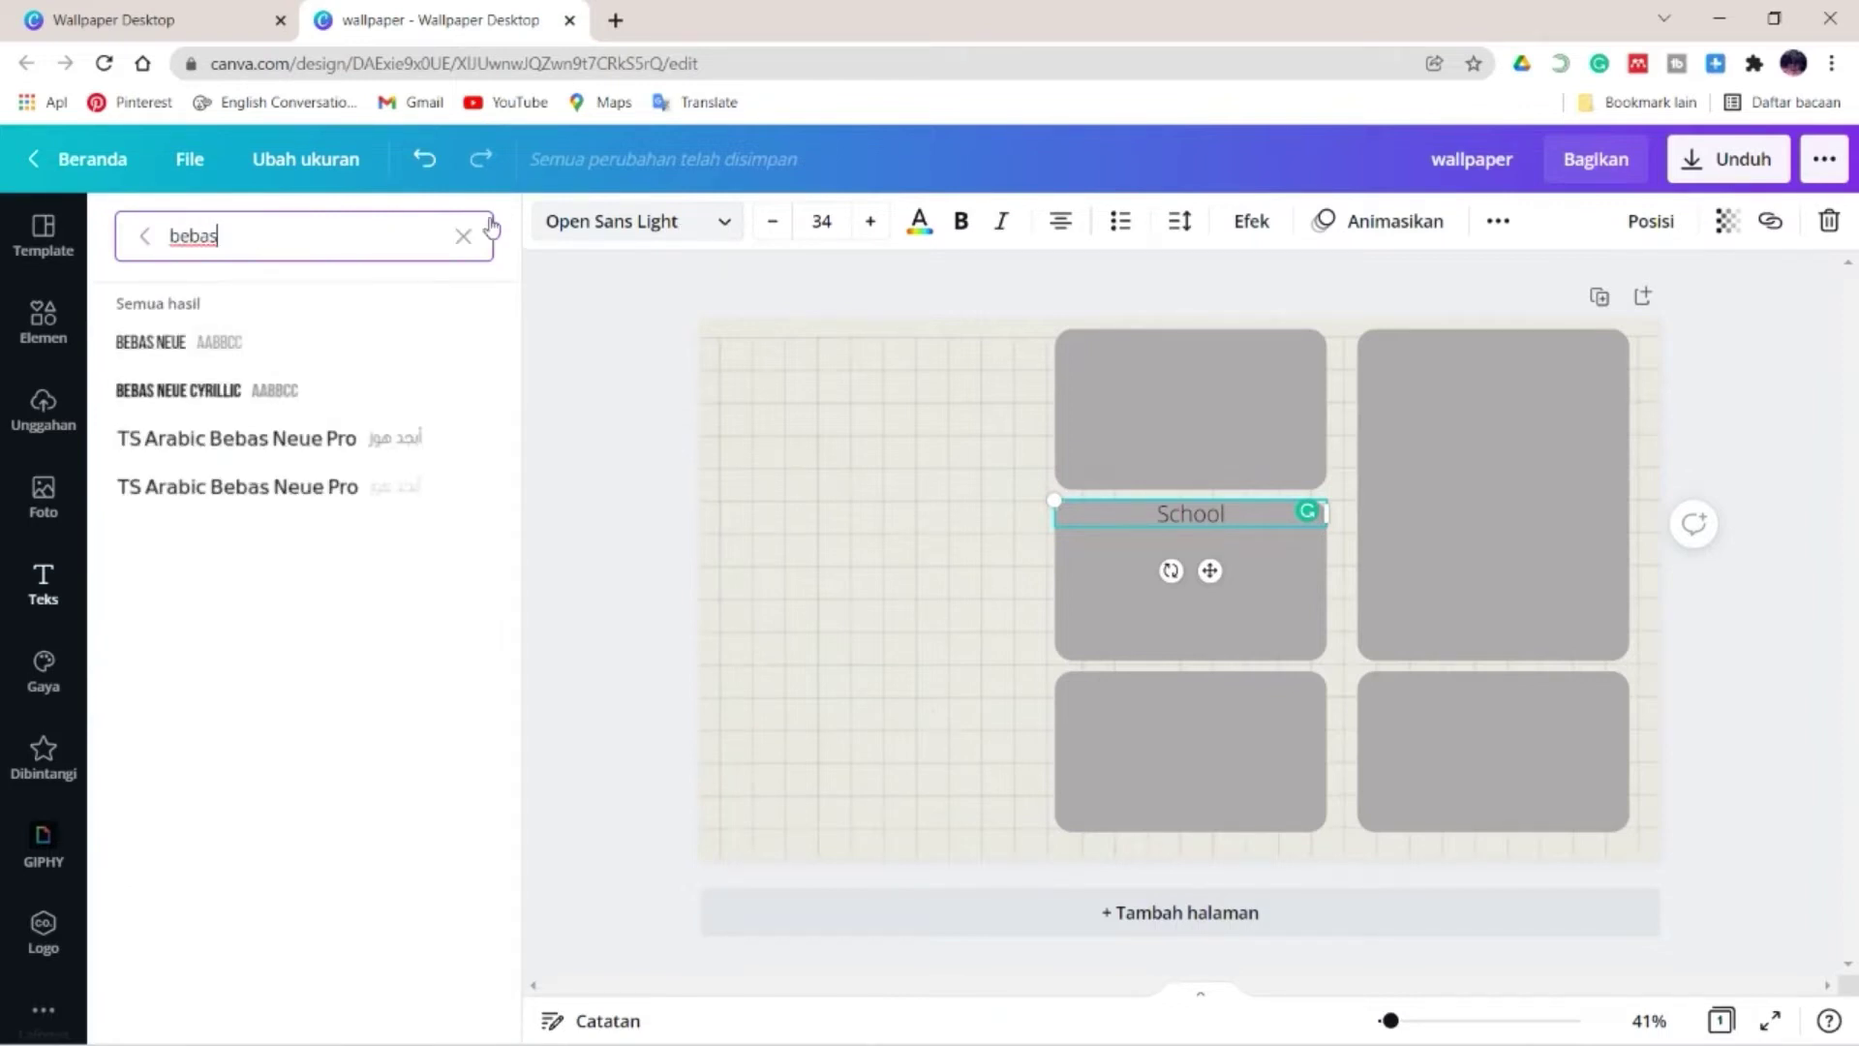
click(315, 326)
- Duplicate the SCHOOL label onto the boxes below and above it, reworded as SOCIALS and OTHERS
drag(1209, 571, 1207, 747)
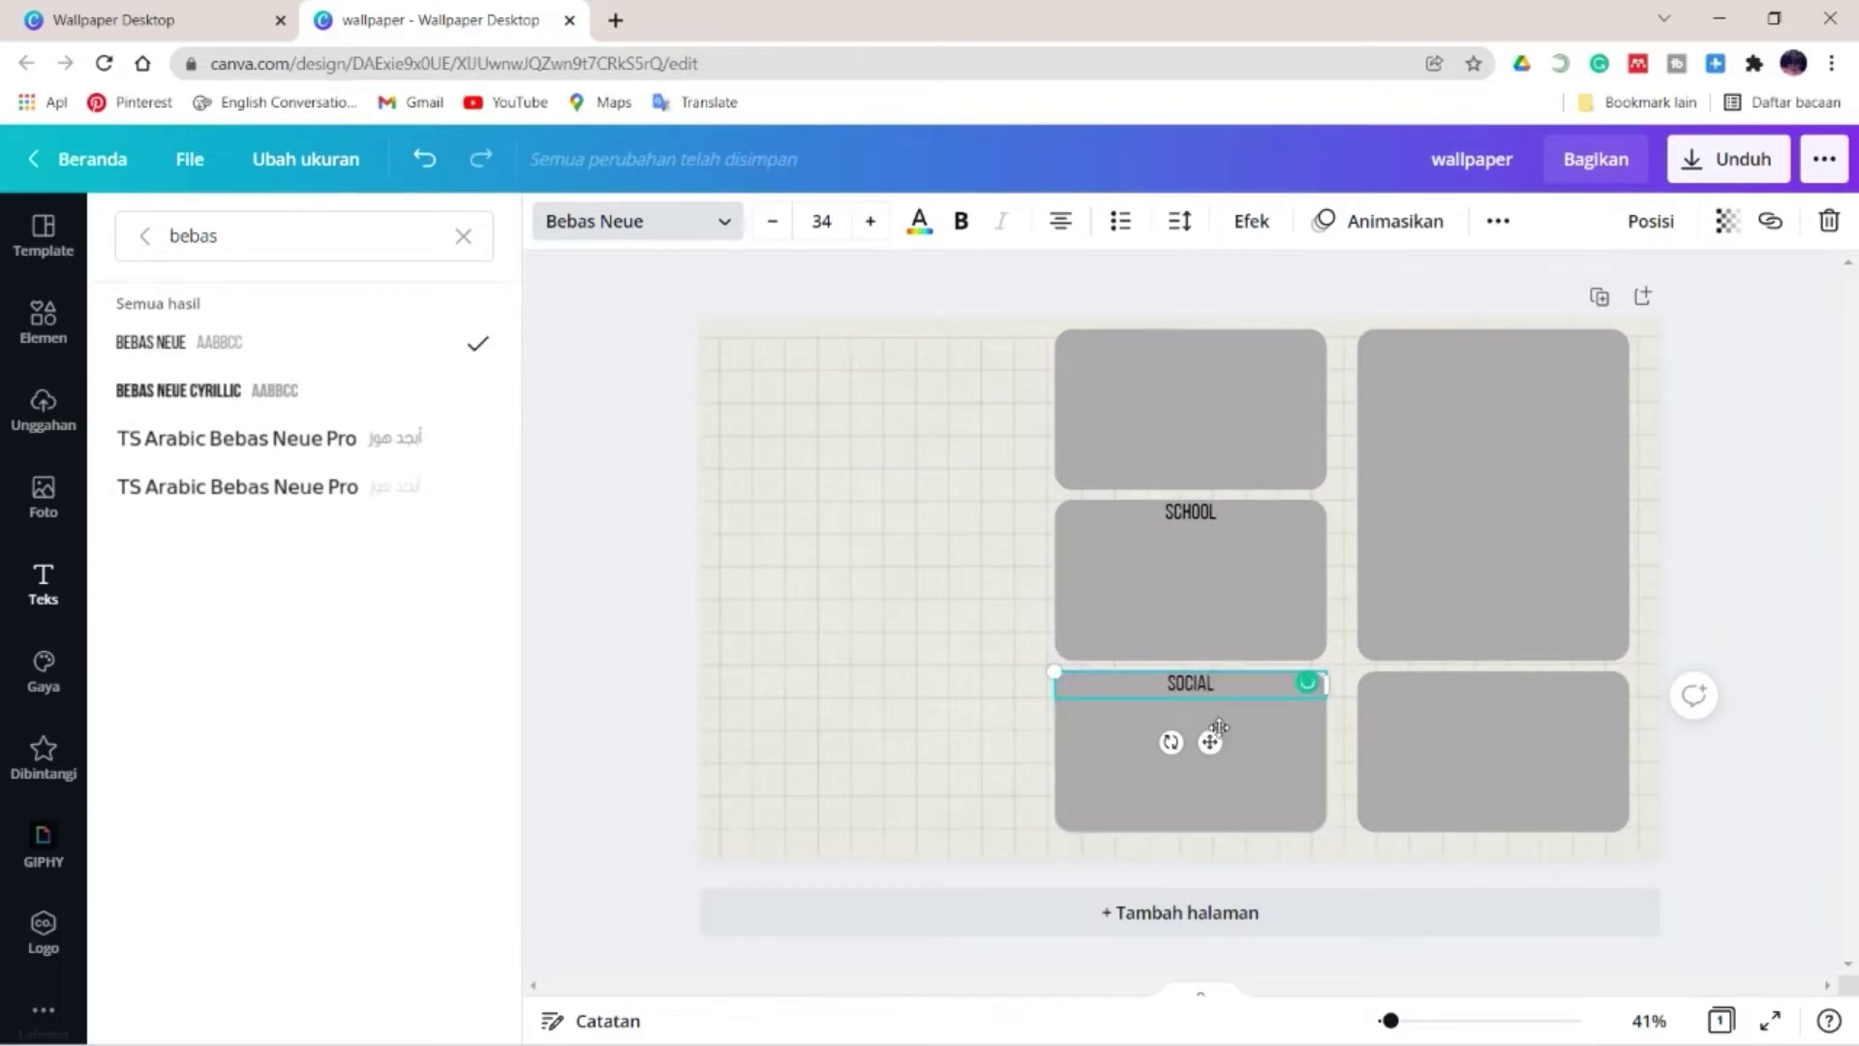
drag(1218, 726, 1216, 383)
double_click(1150, 345)
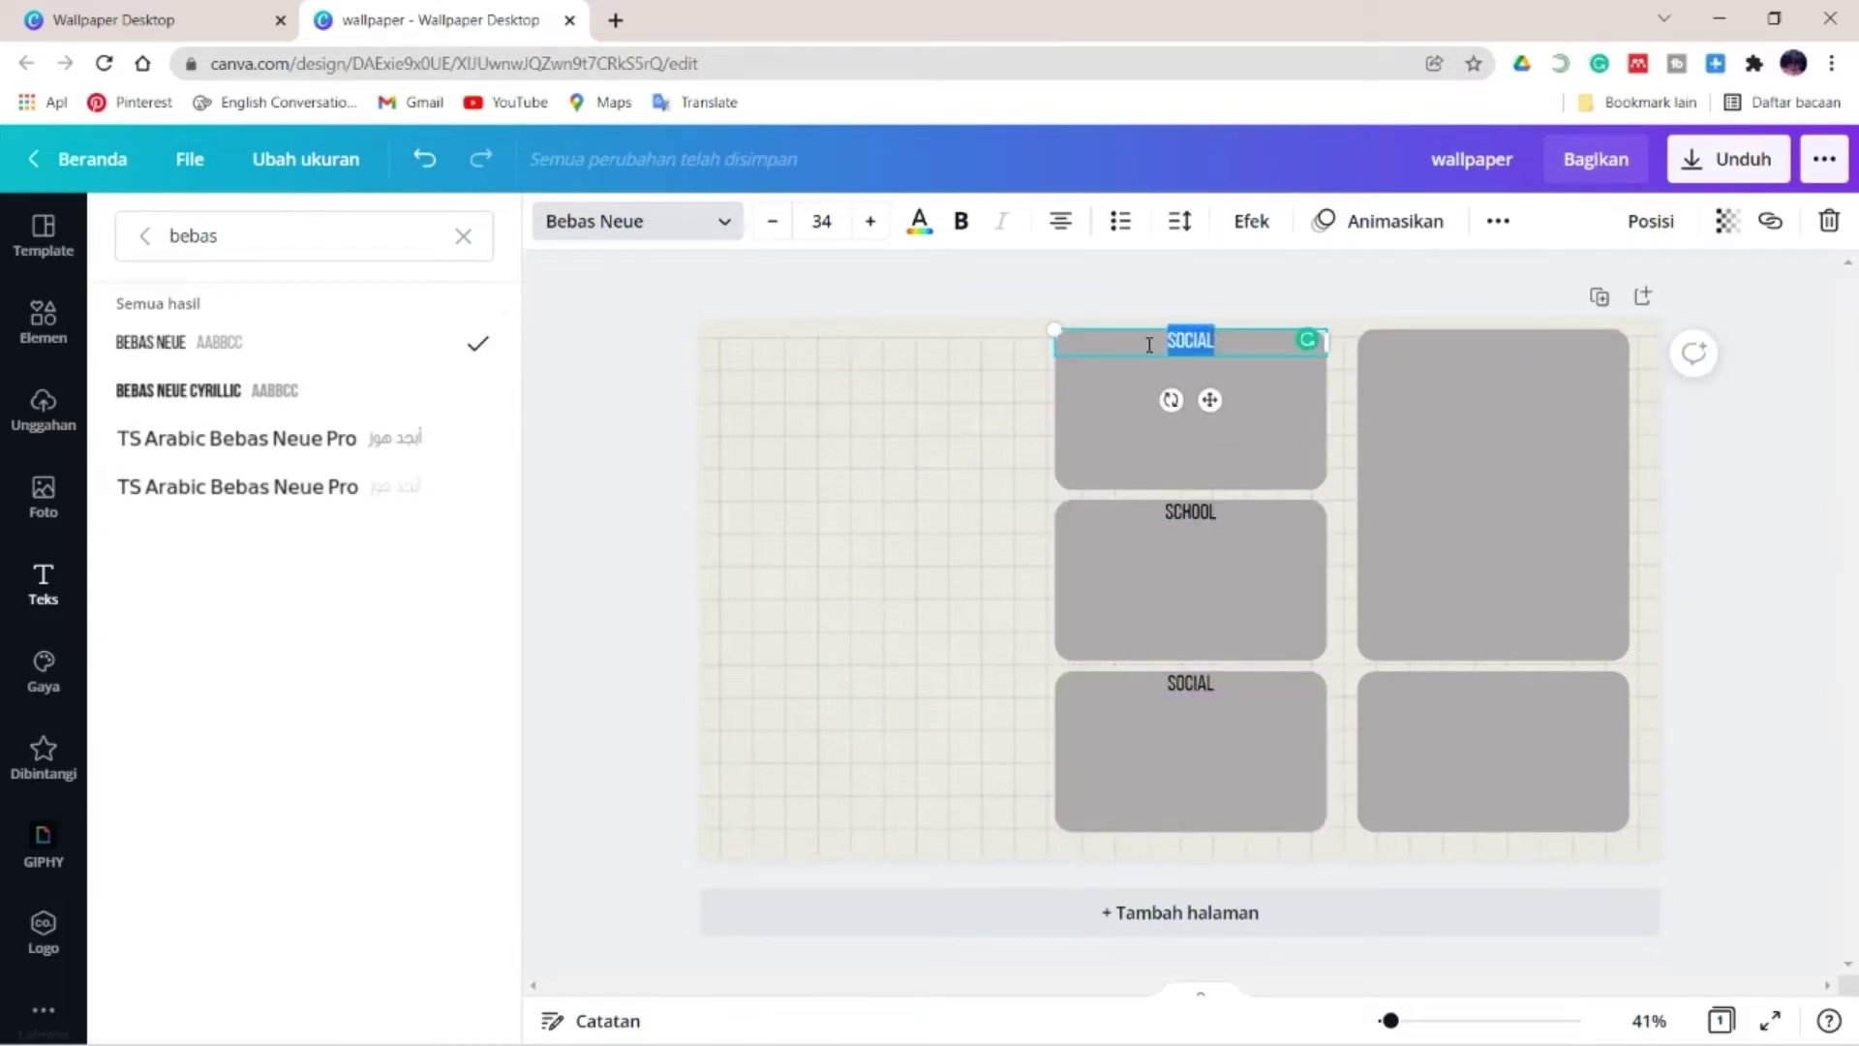
text(OTHERS)
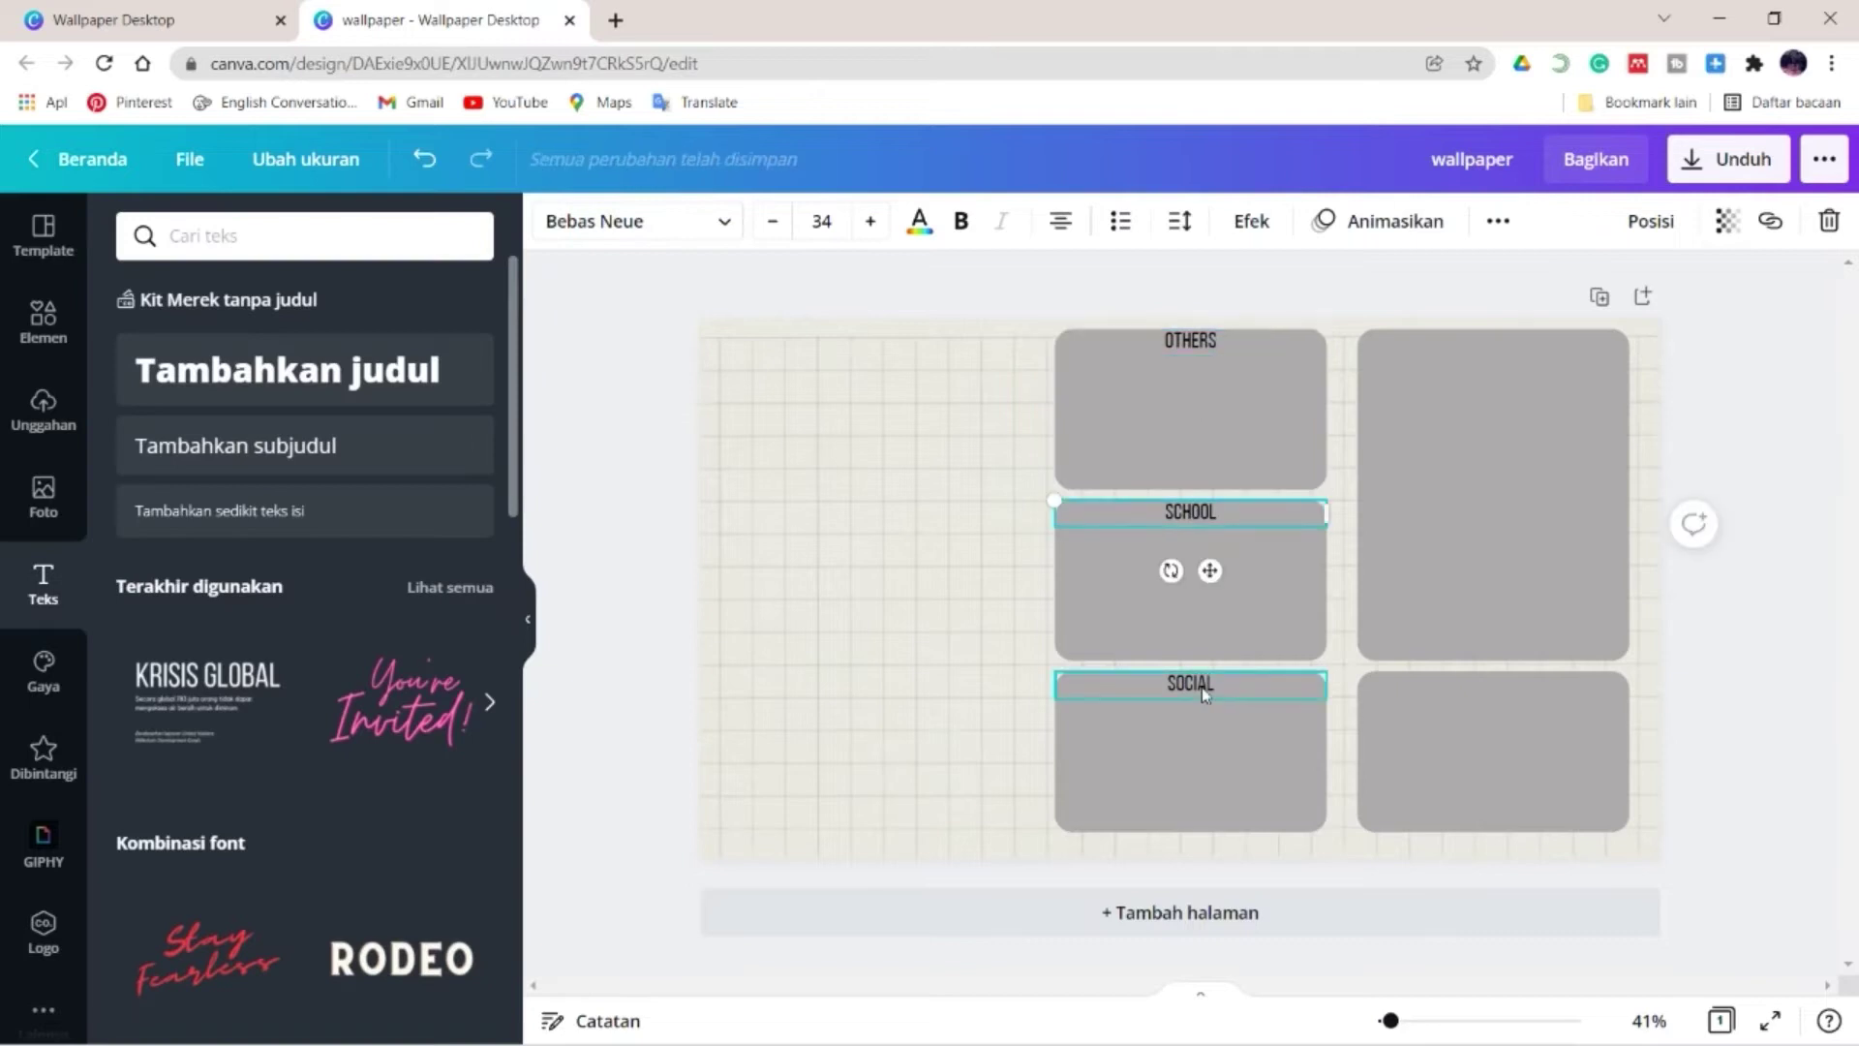
click(1672, 427)
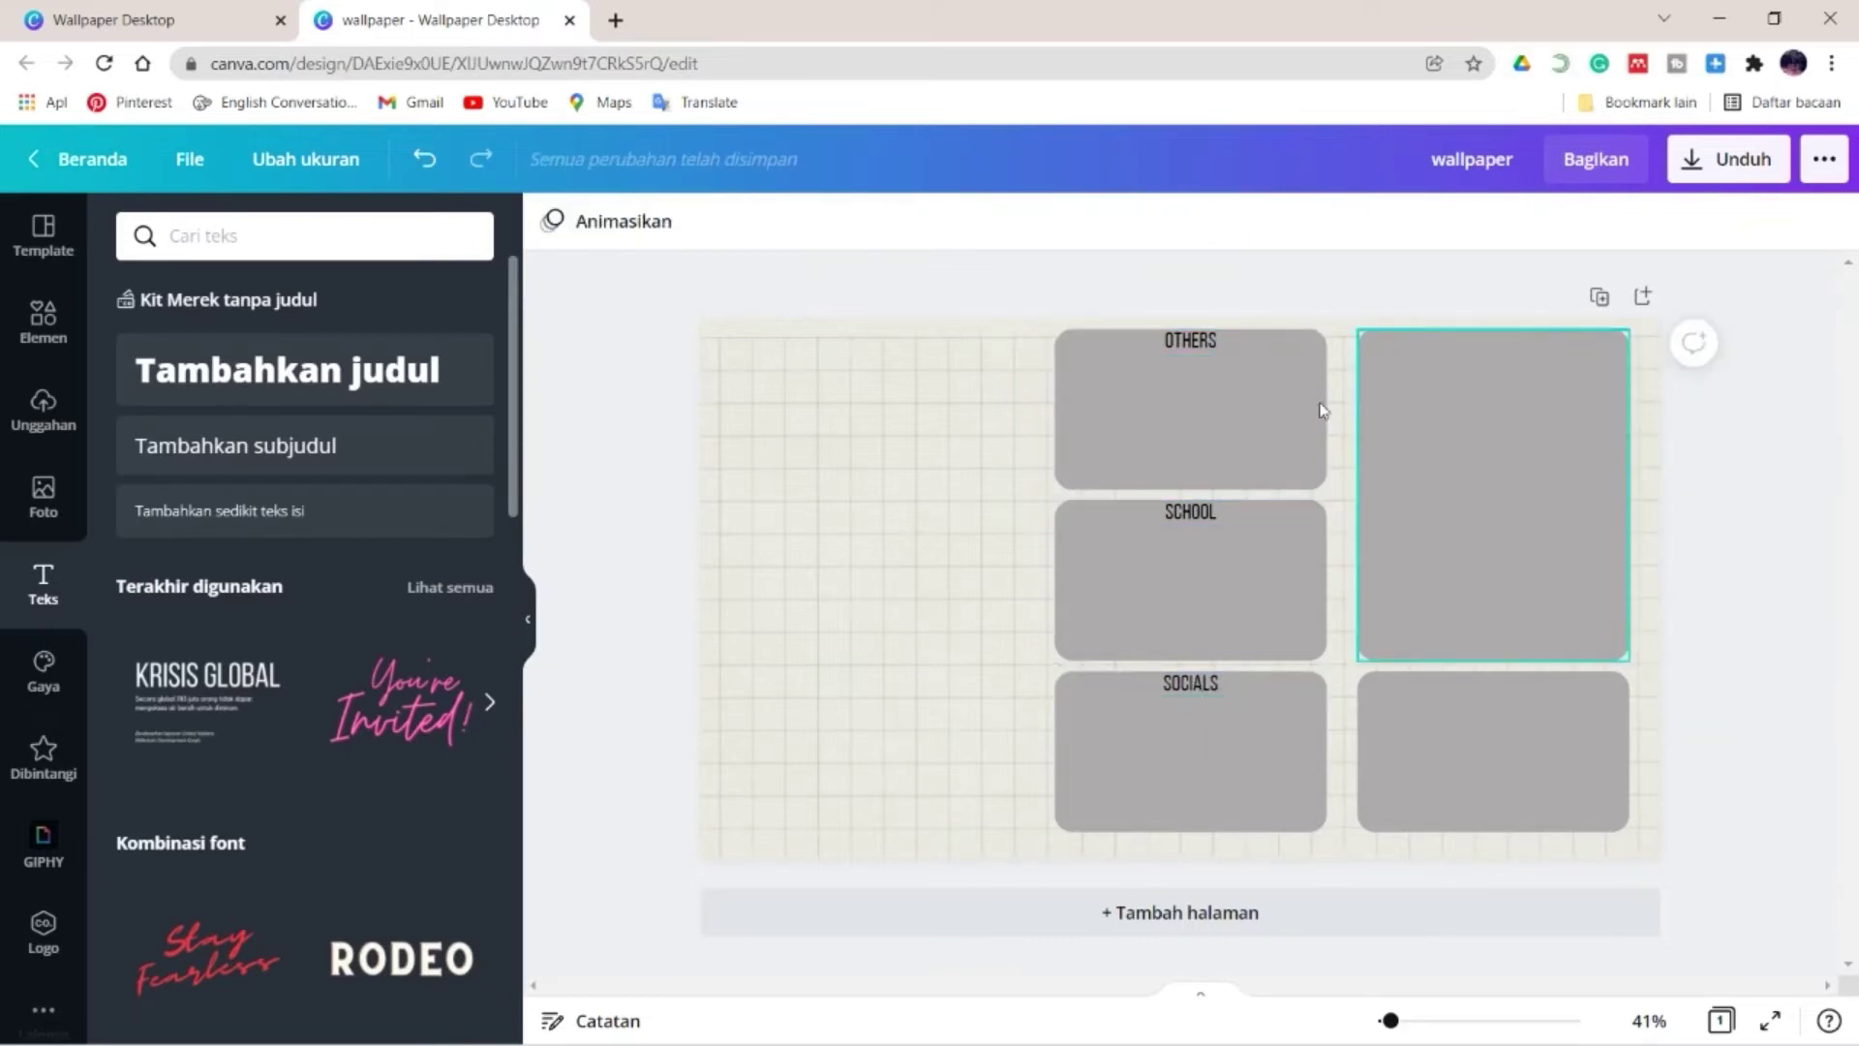
- Search the elements library for "shadow branches" and browse the results
click(43, 319)
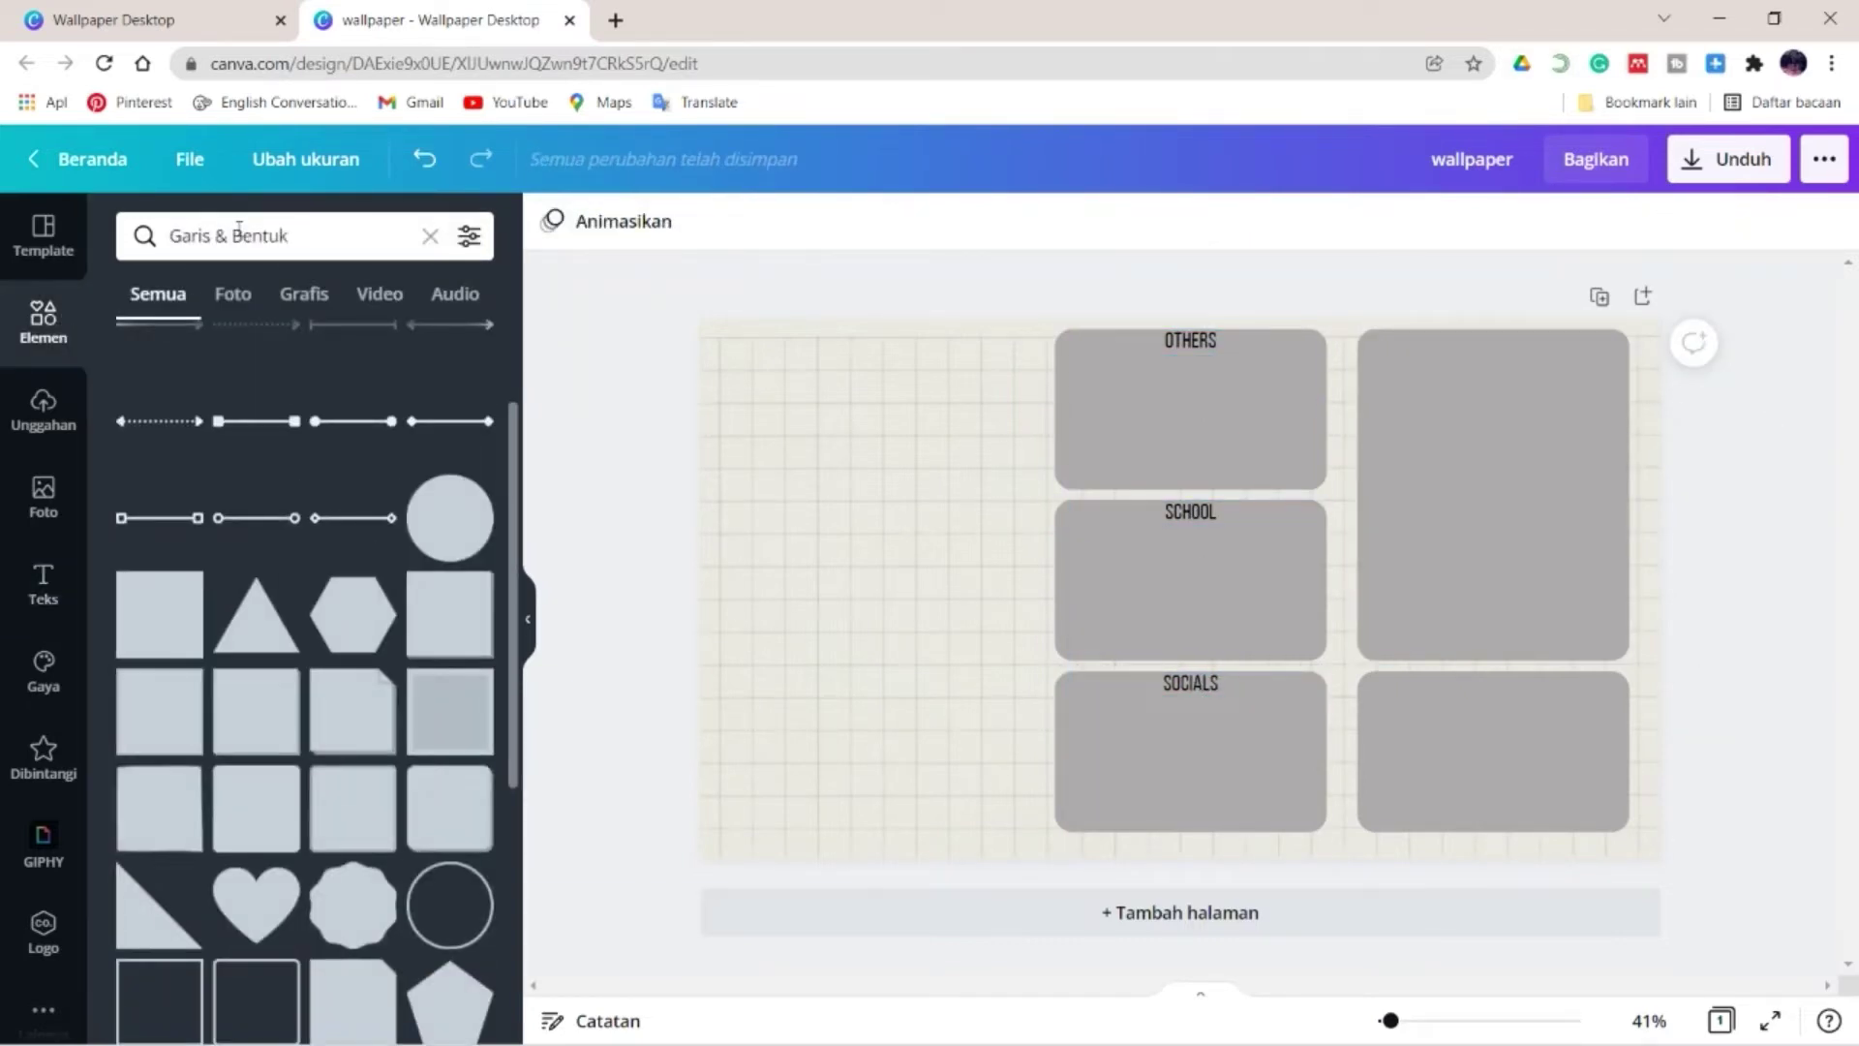
click(290, 232)
text(shadow brances)
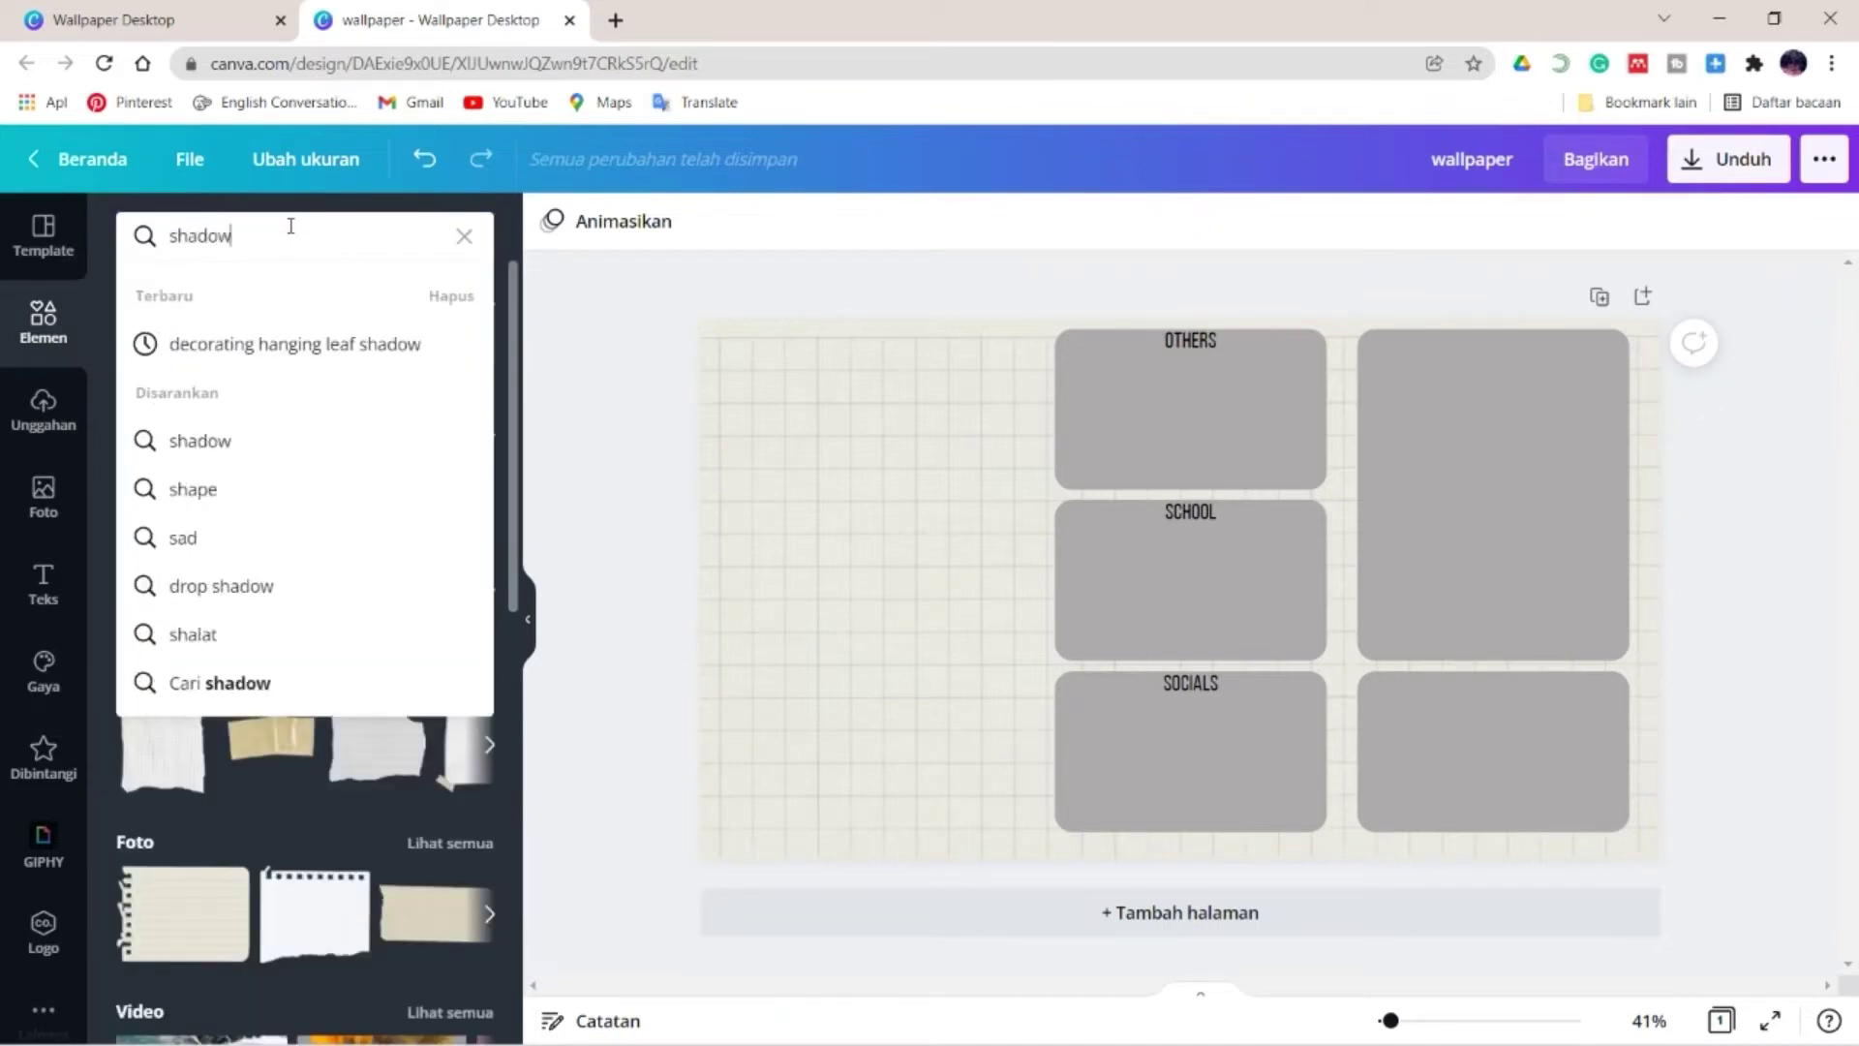
key(Return)
click(286, 234)
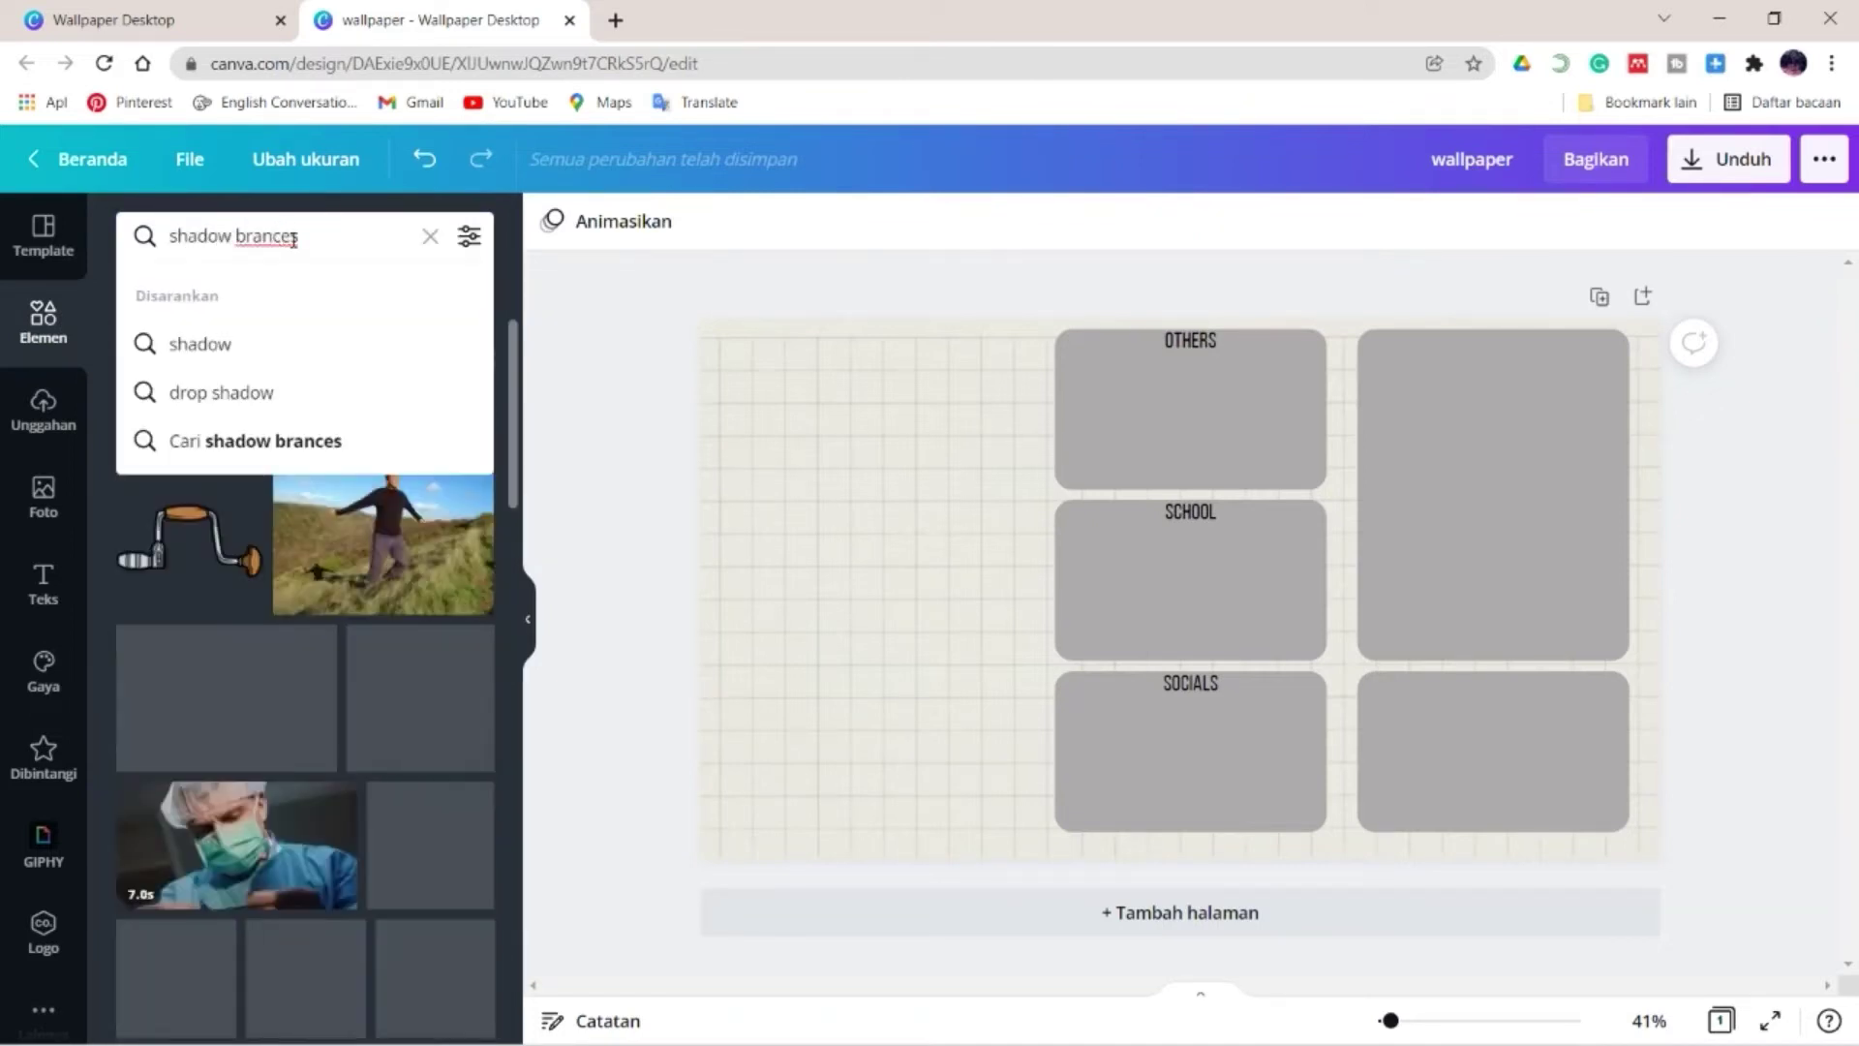
text(h)
key(Return)
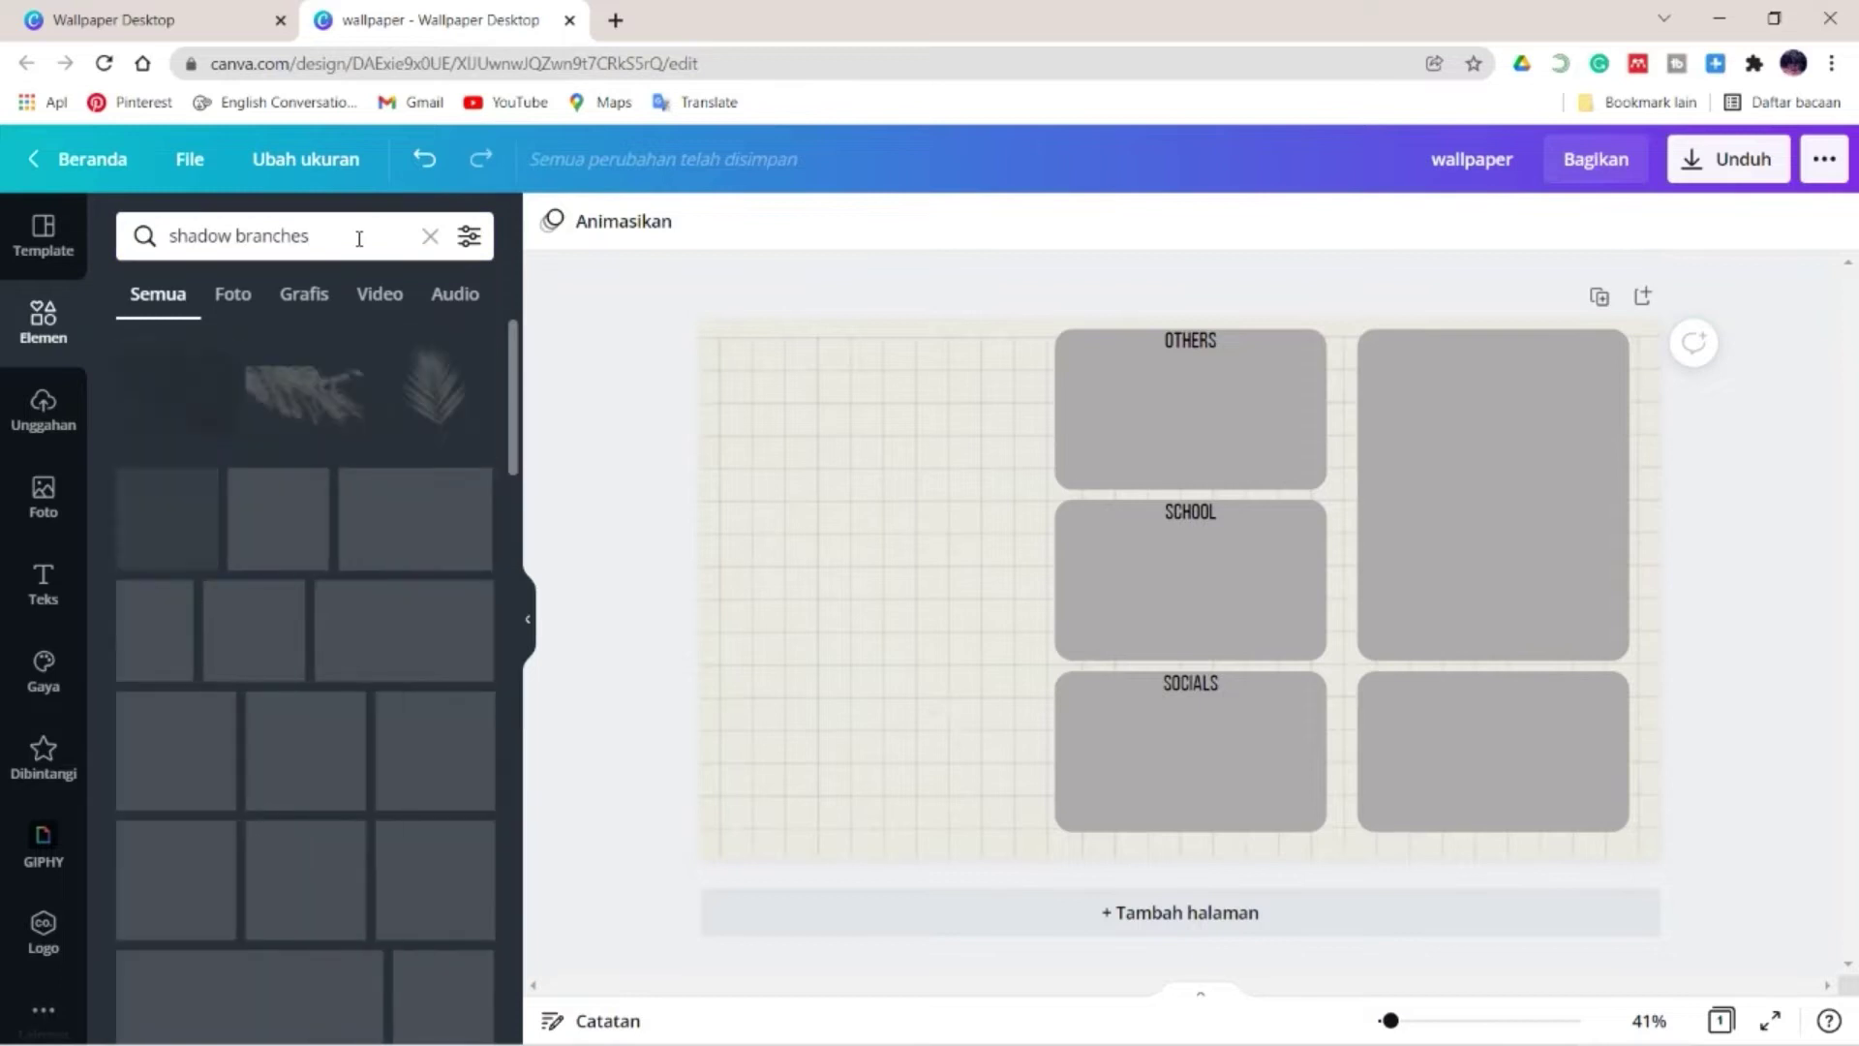
scroll(278, 548, down, 10)
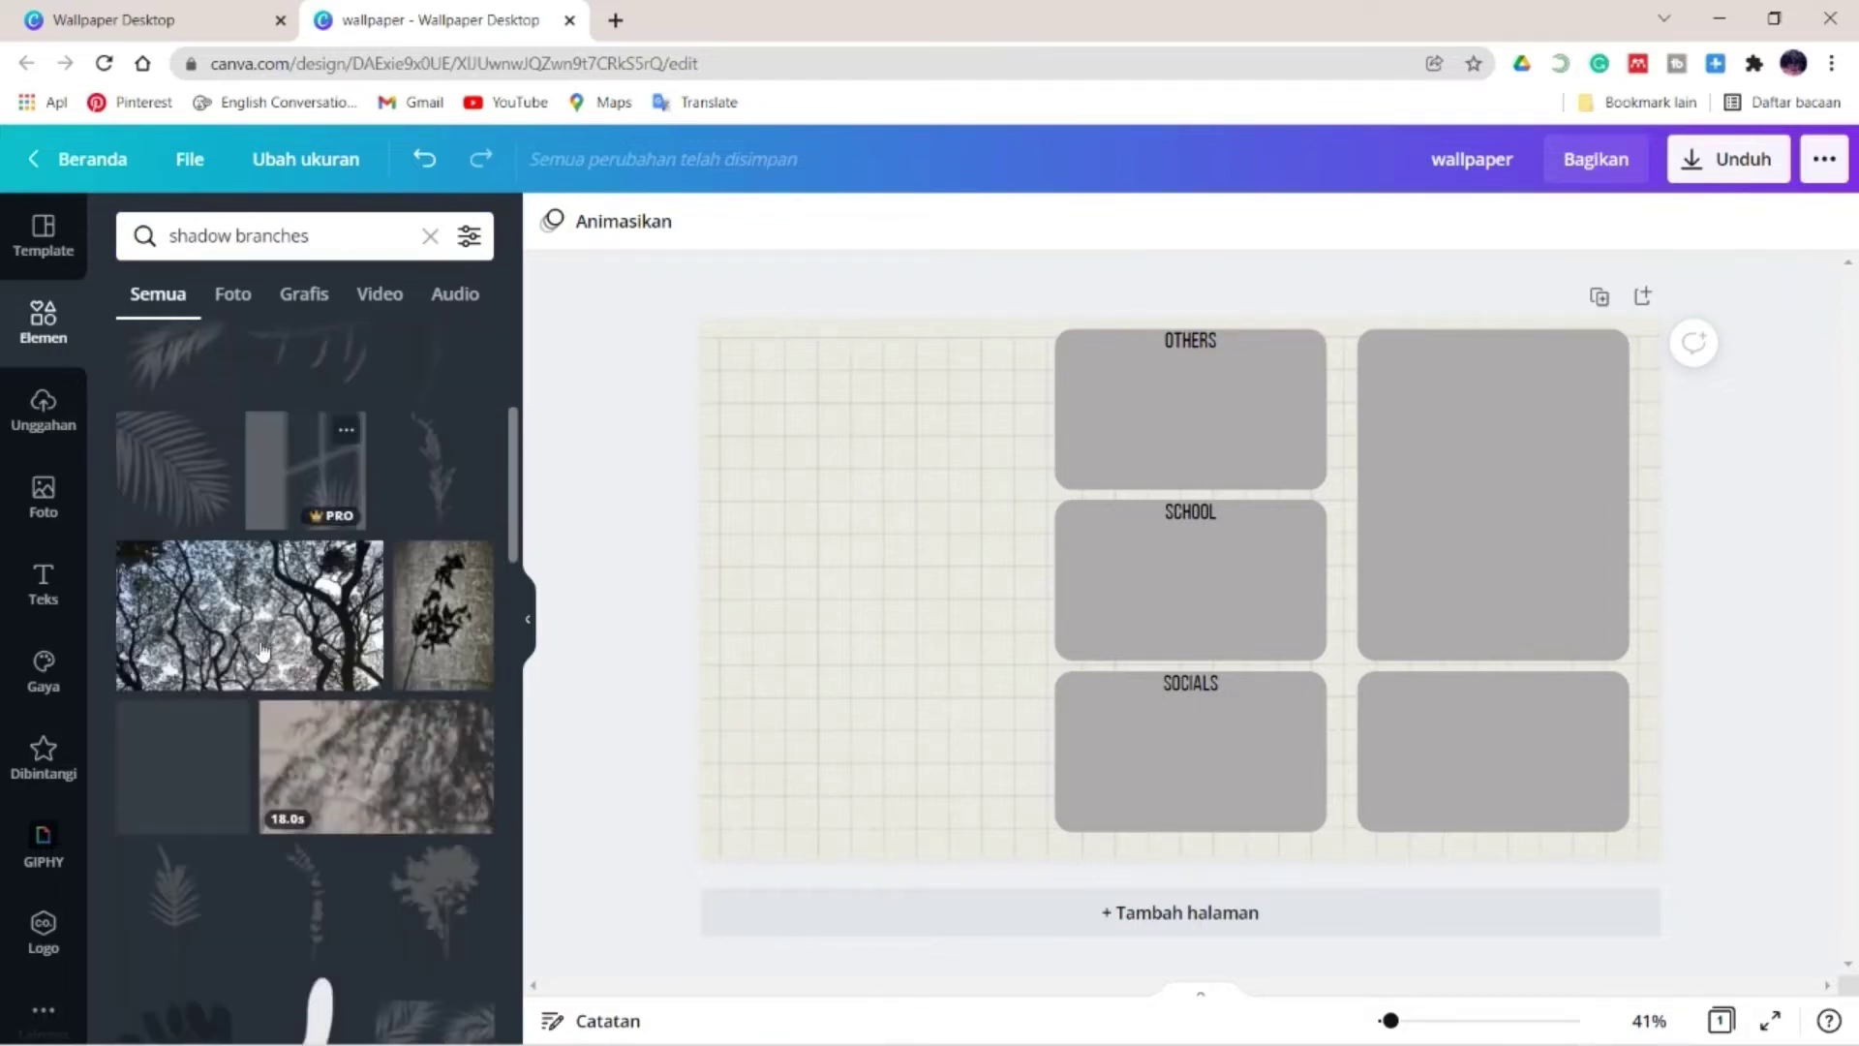
scroll(249, 579, up, 10)
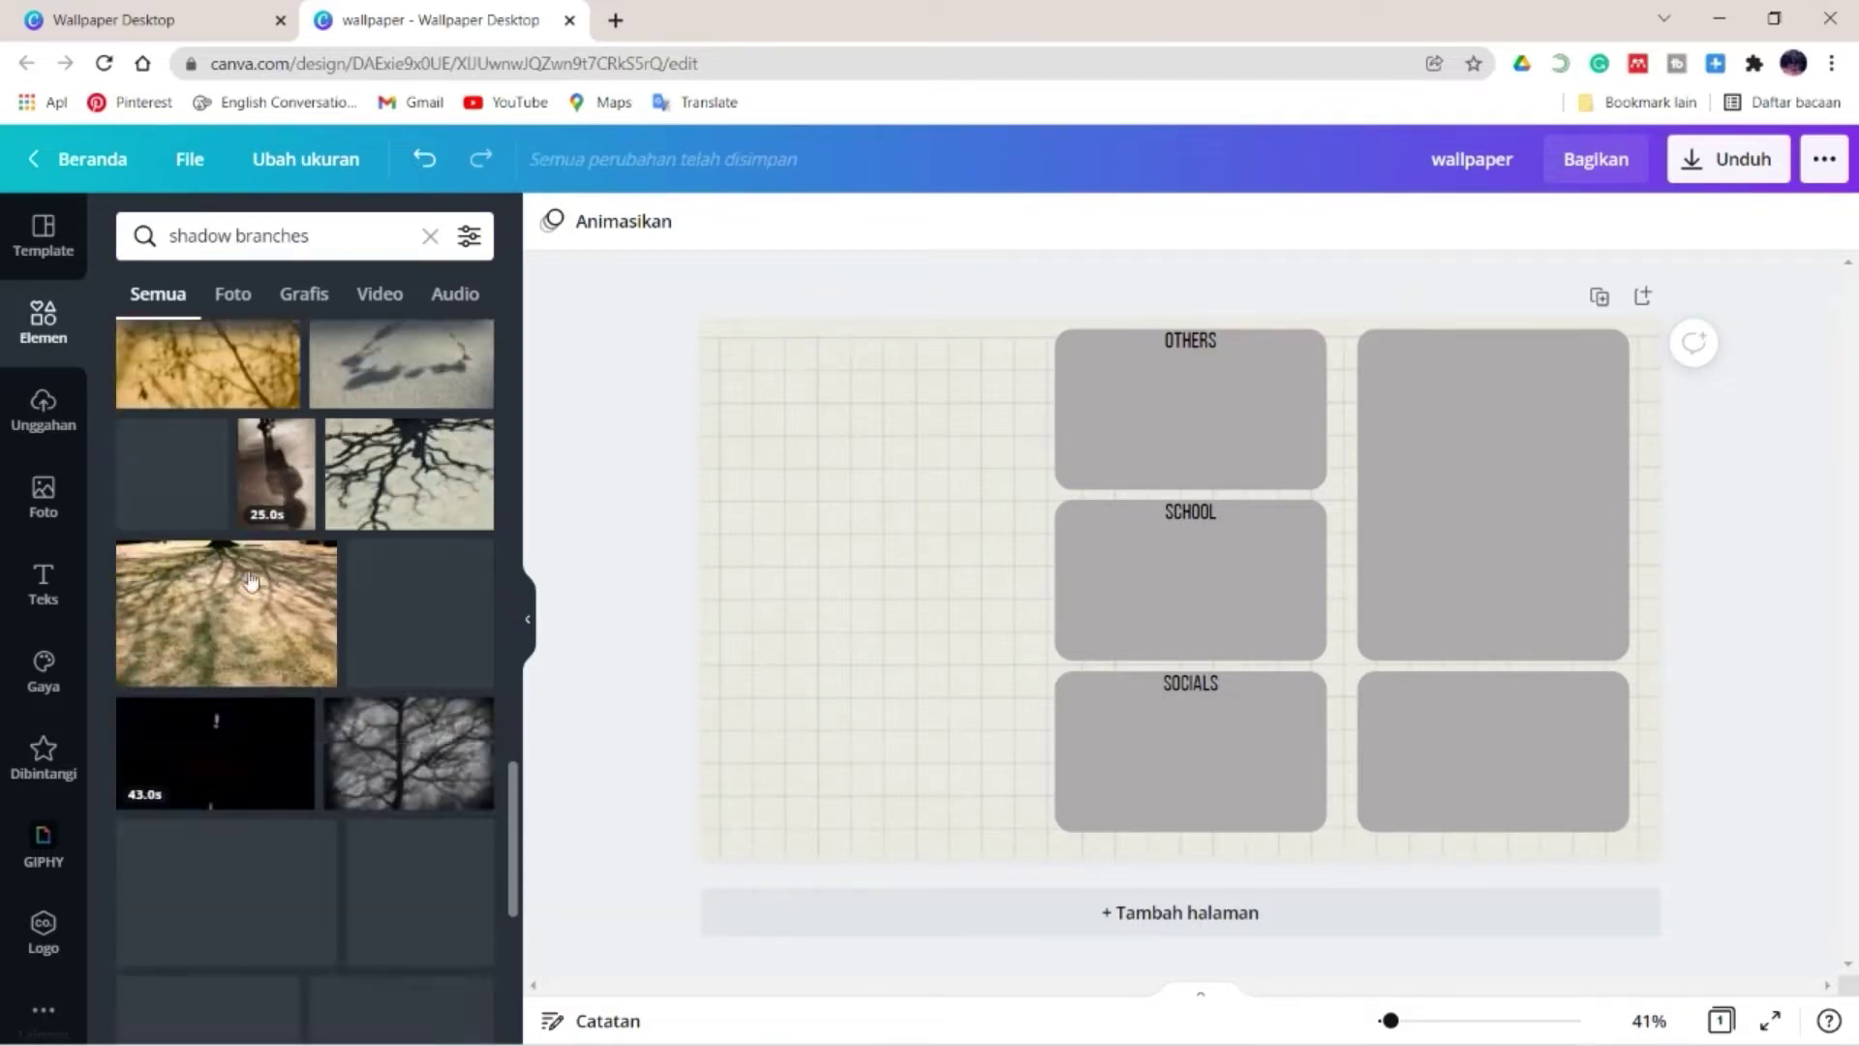
- Add a bare branch shadow and a leafy branch shadow, shrink both and place them along the page's left edge
click(165, 400)
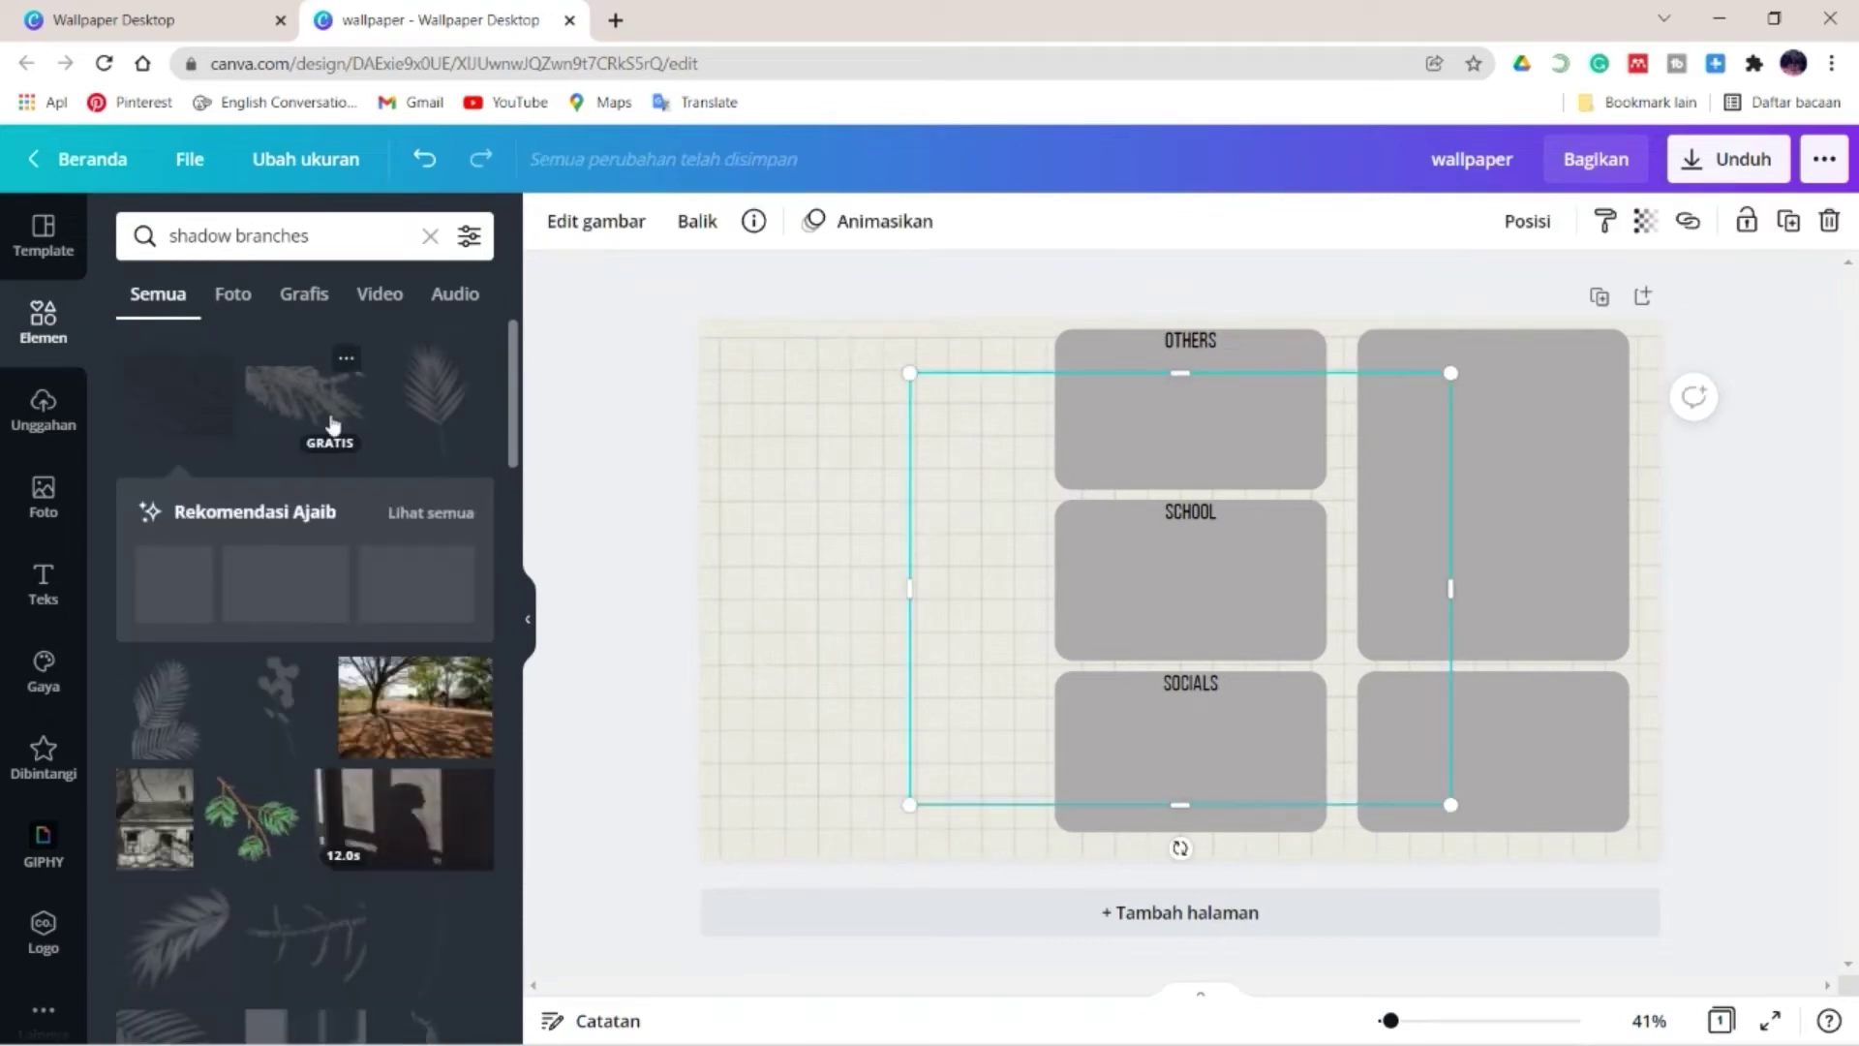
click(450, 416)
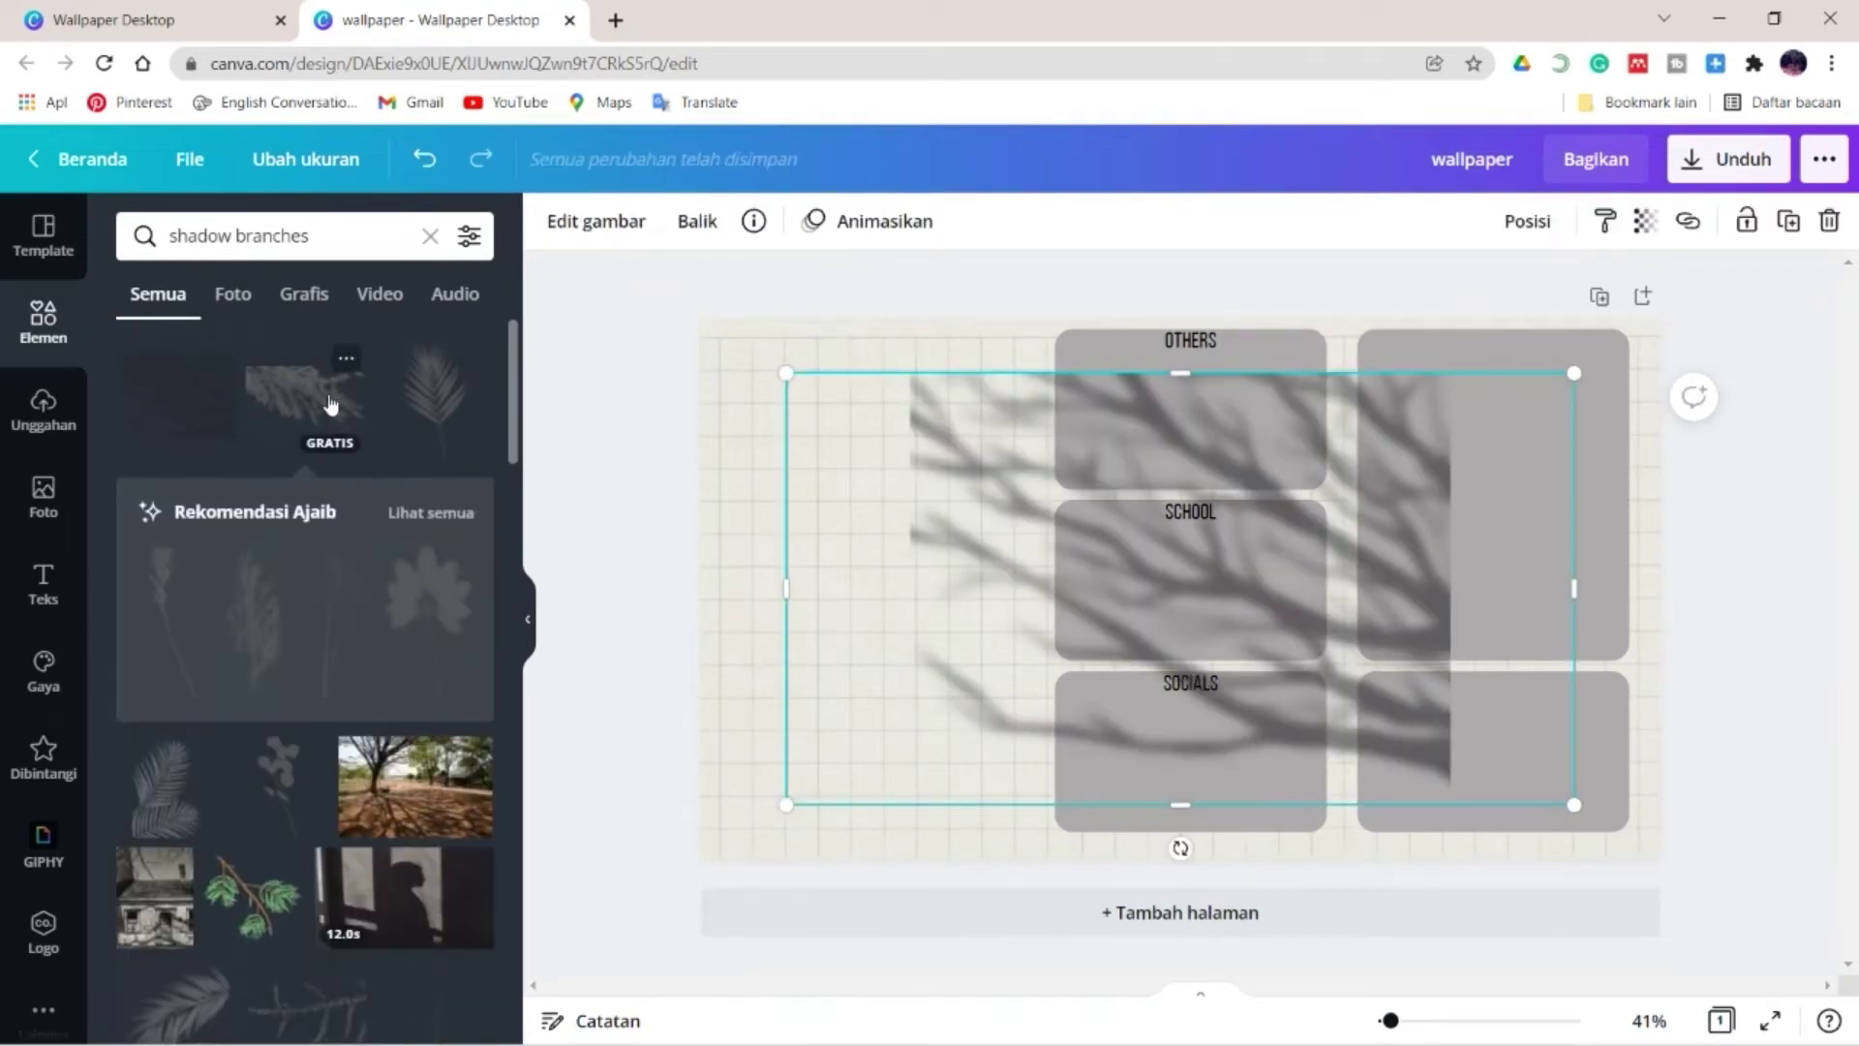
drag(1482, 764, 1003, 449)
drag(915, 417, 878, 382)
drag(1084, 526, 1056, 564)
key(ctrl+z)
drag(1242, 464, 1029, 535)
drag(1239, 872, 973, 668)
drag(852, 556, 840, 592)
drag(827, 744, 833, 569)
- Make the leafy branch shadow more transparent and shift it further into the page's upper left corner
click(852, 388)
click(1644, 221)
click(1511, 294)
drag(814, 368, 790, 368)
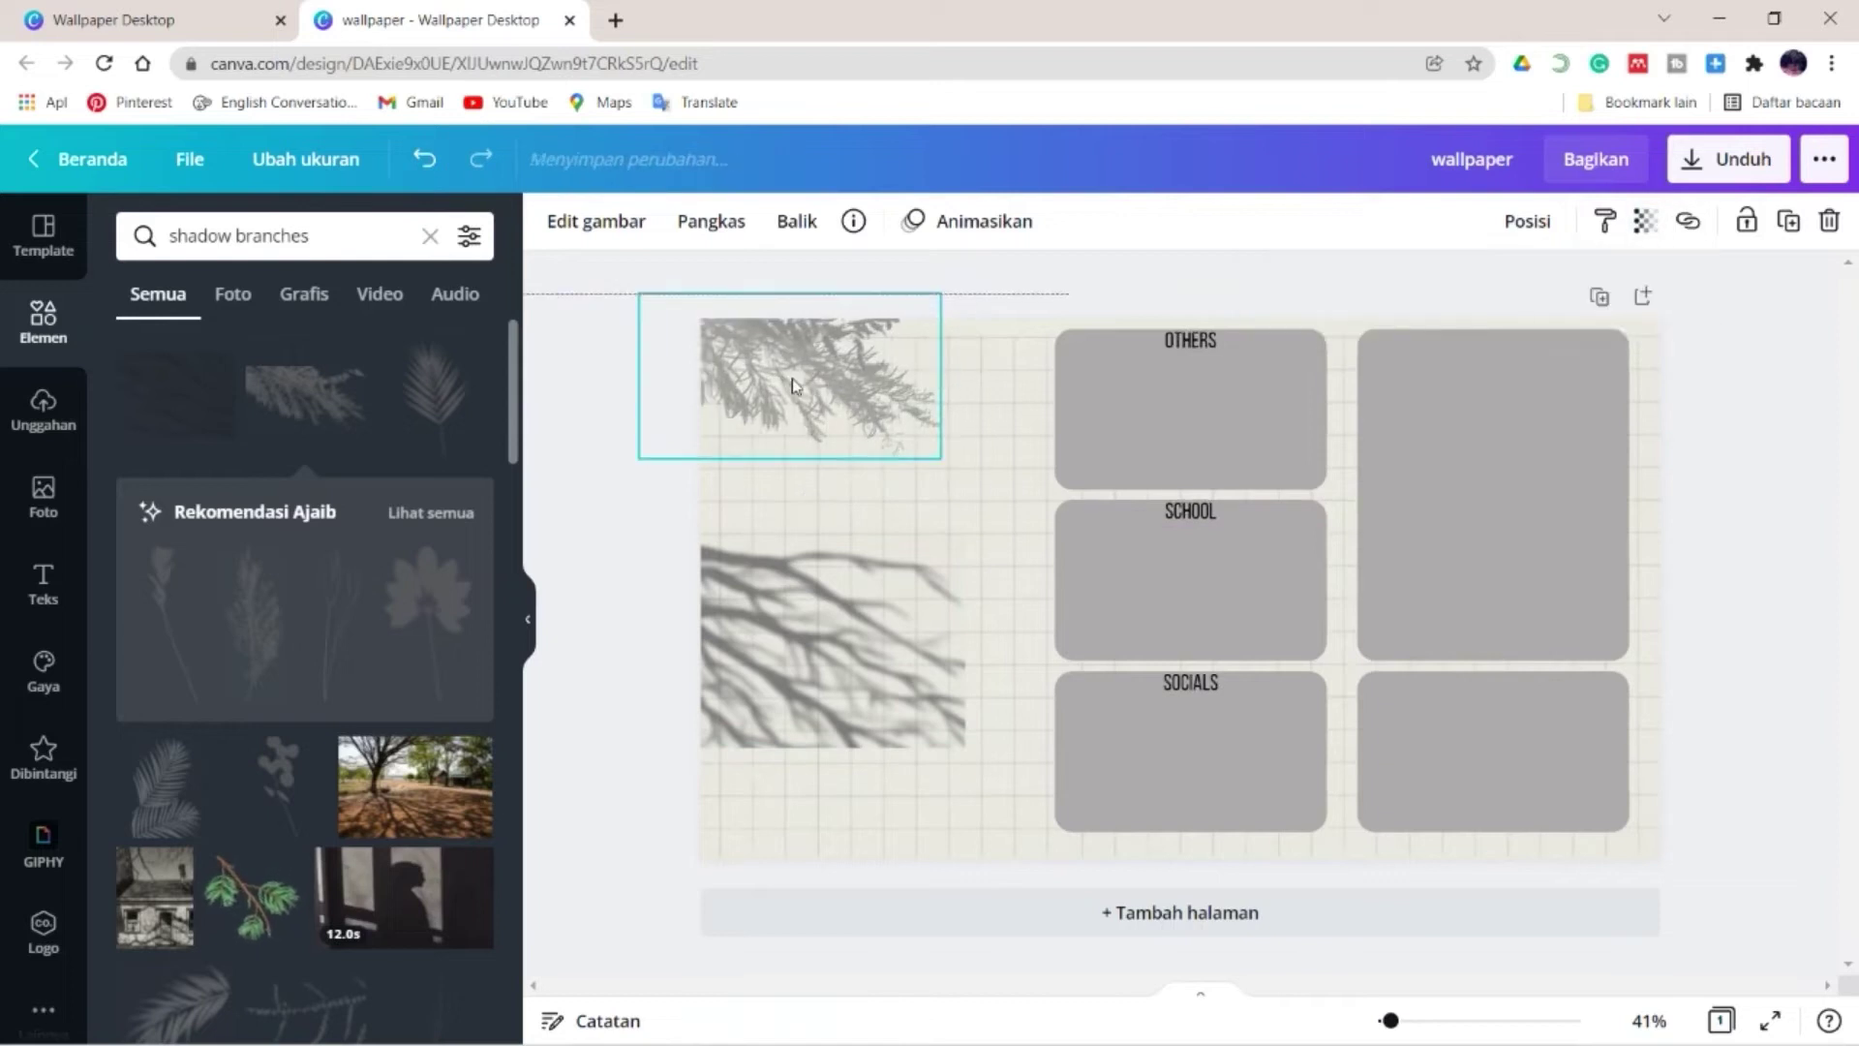
- Add a dark blurred leaf shadow over the page's upper left area and delete the two earlier branch shadows
scroll(305, 629, down, 3)
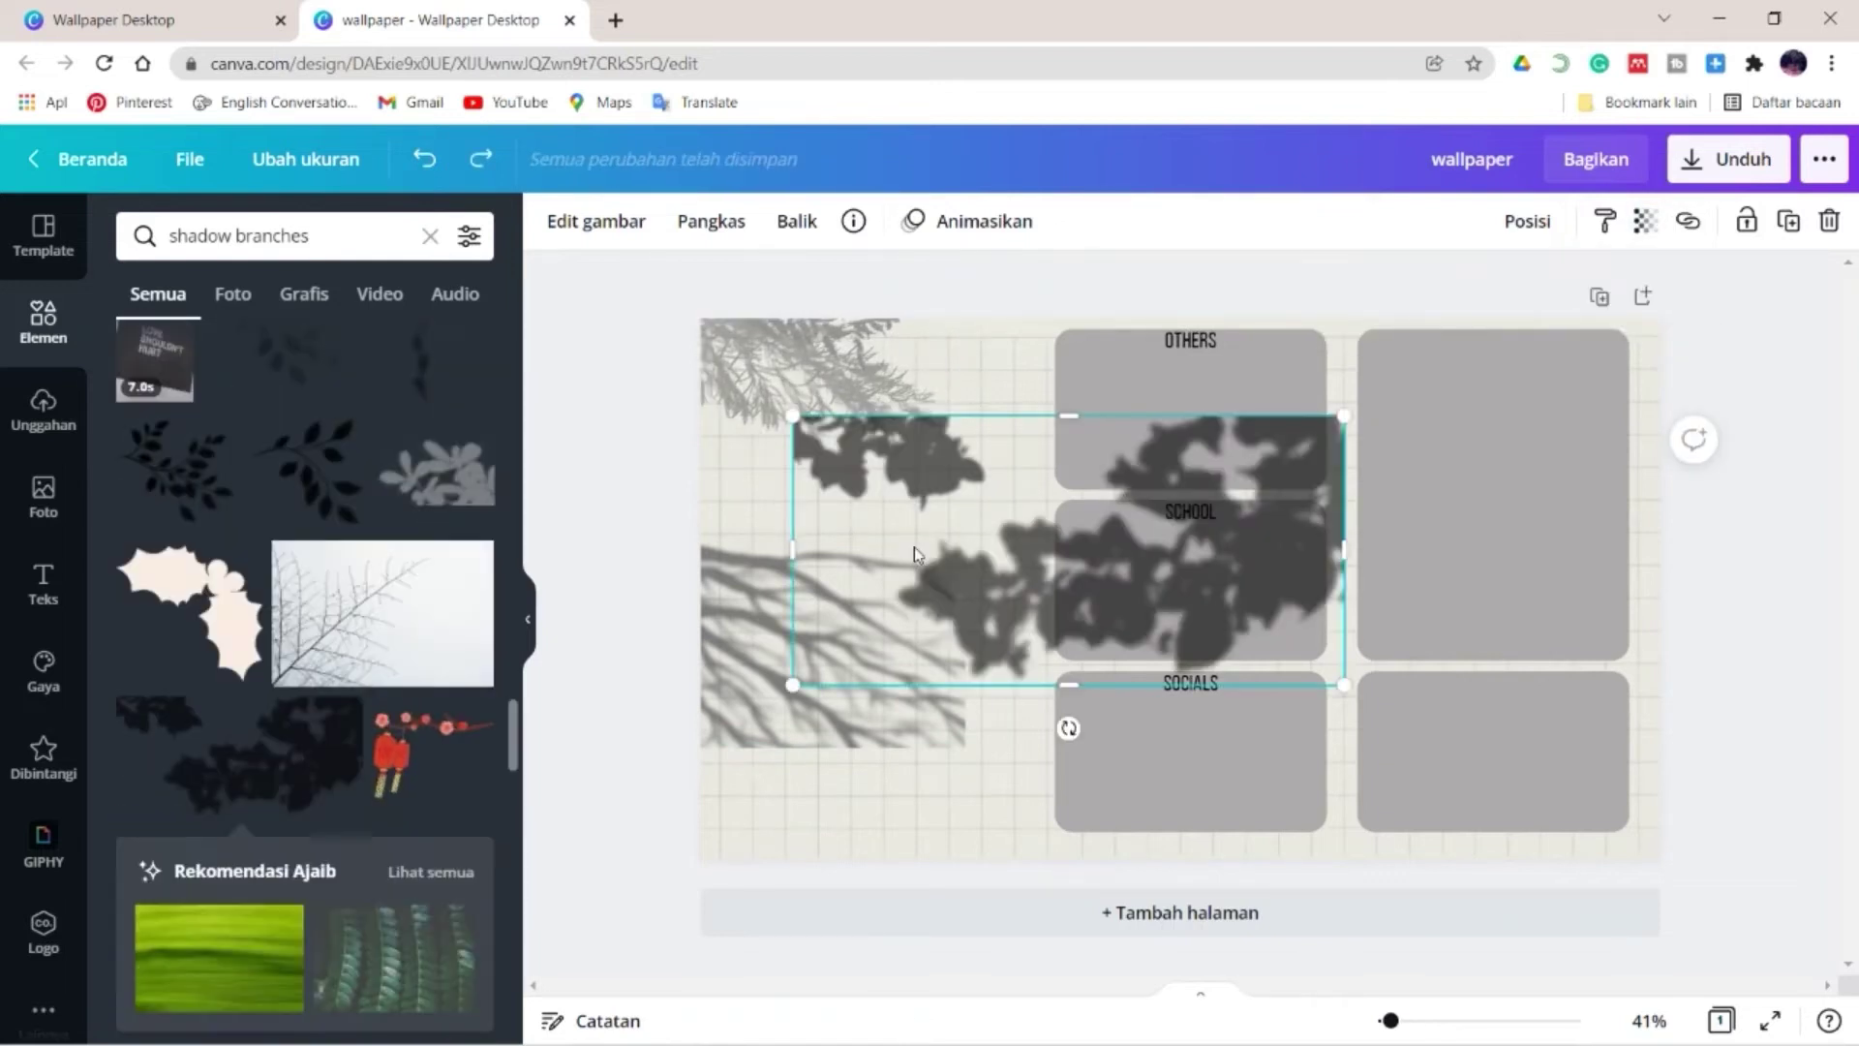
drag(958, 578, 991, 723)
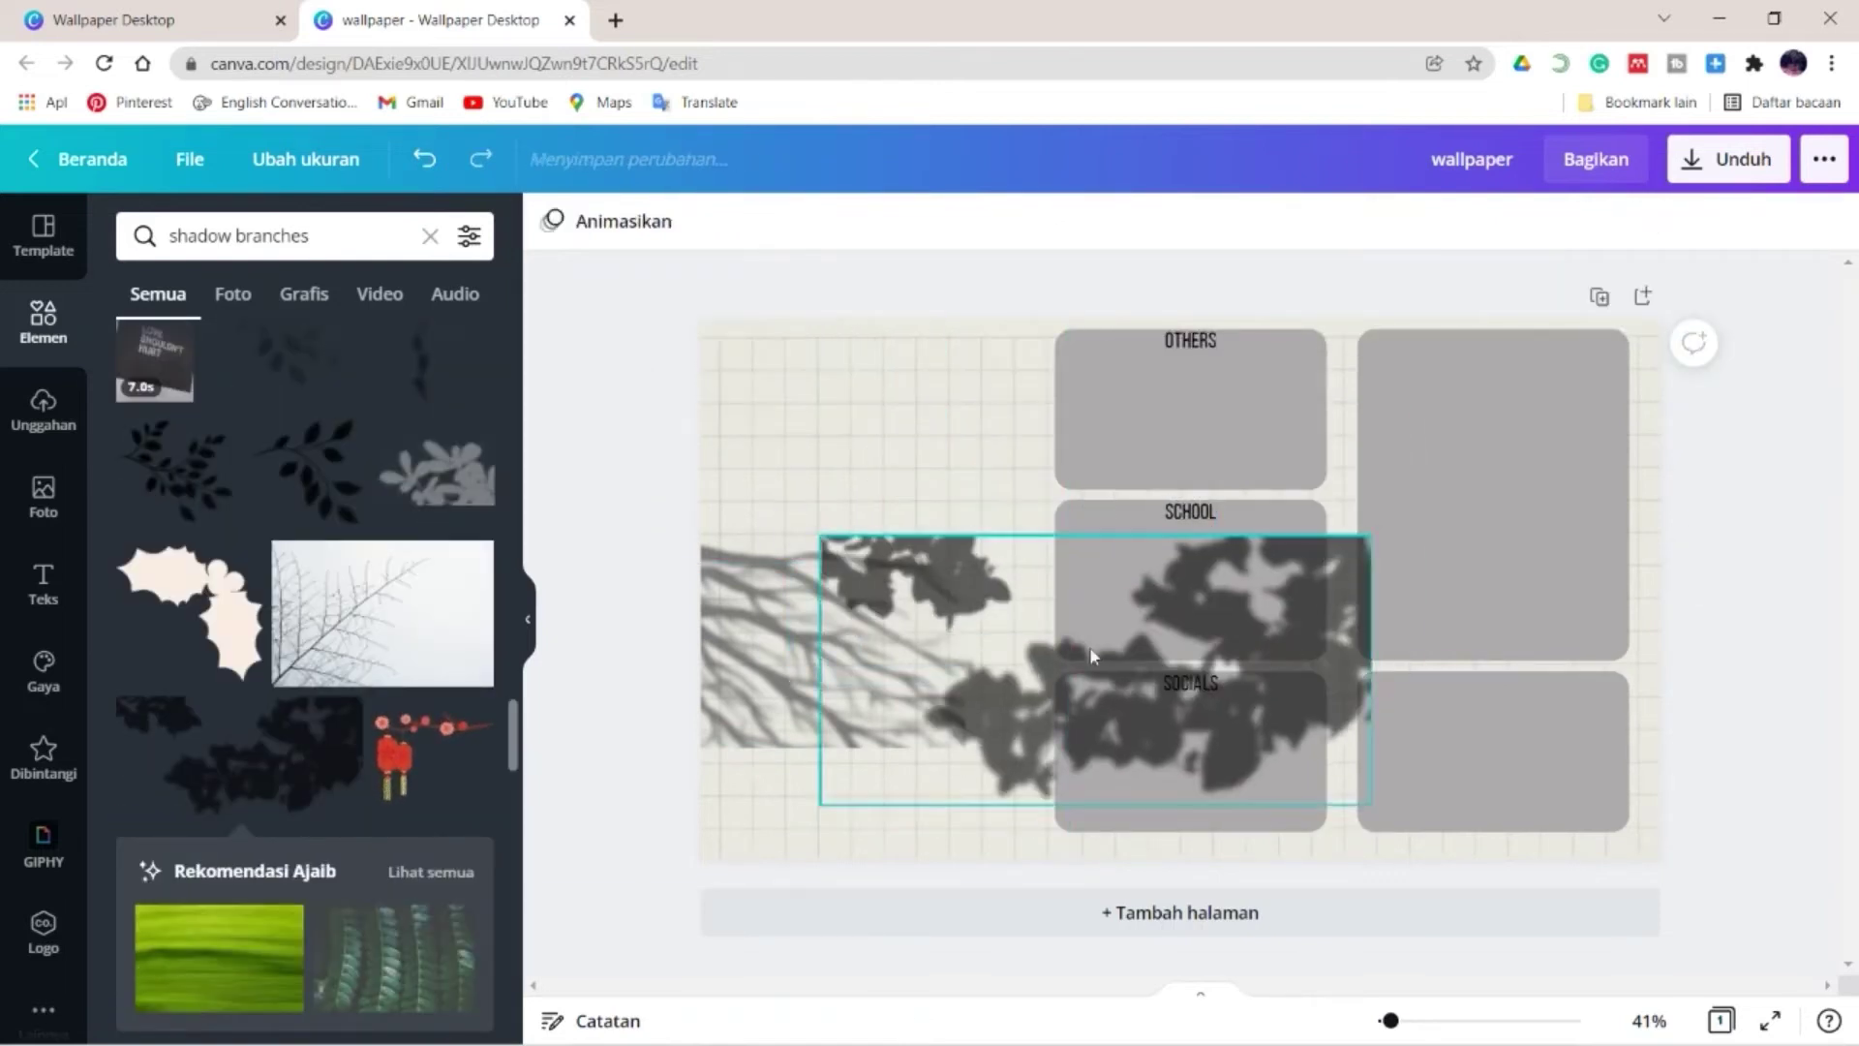
click(1212, 604)
drag(1212, 604, 989, 362)
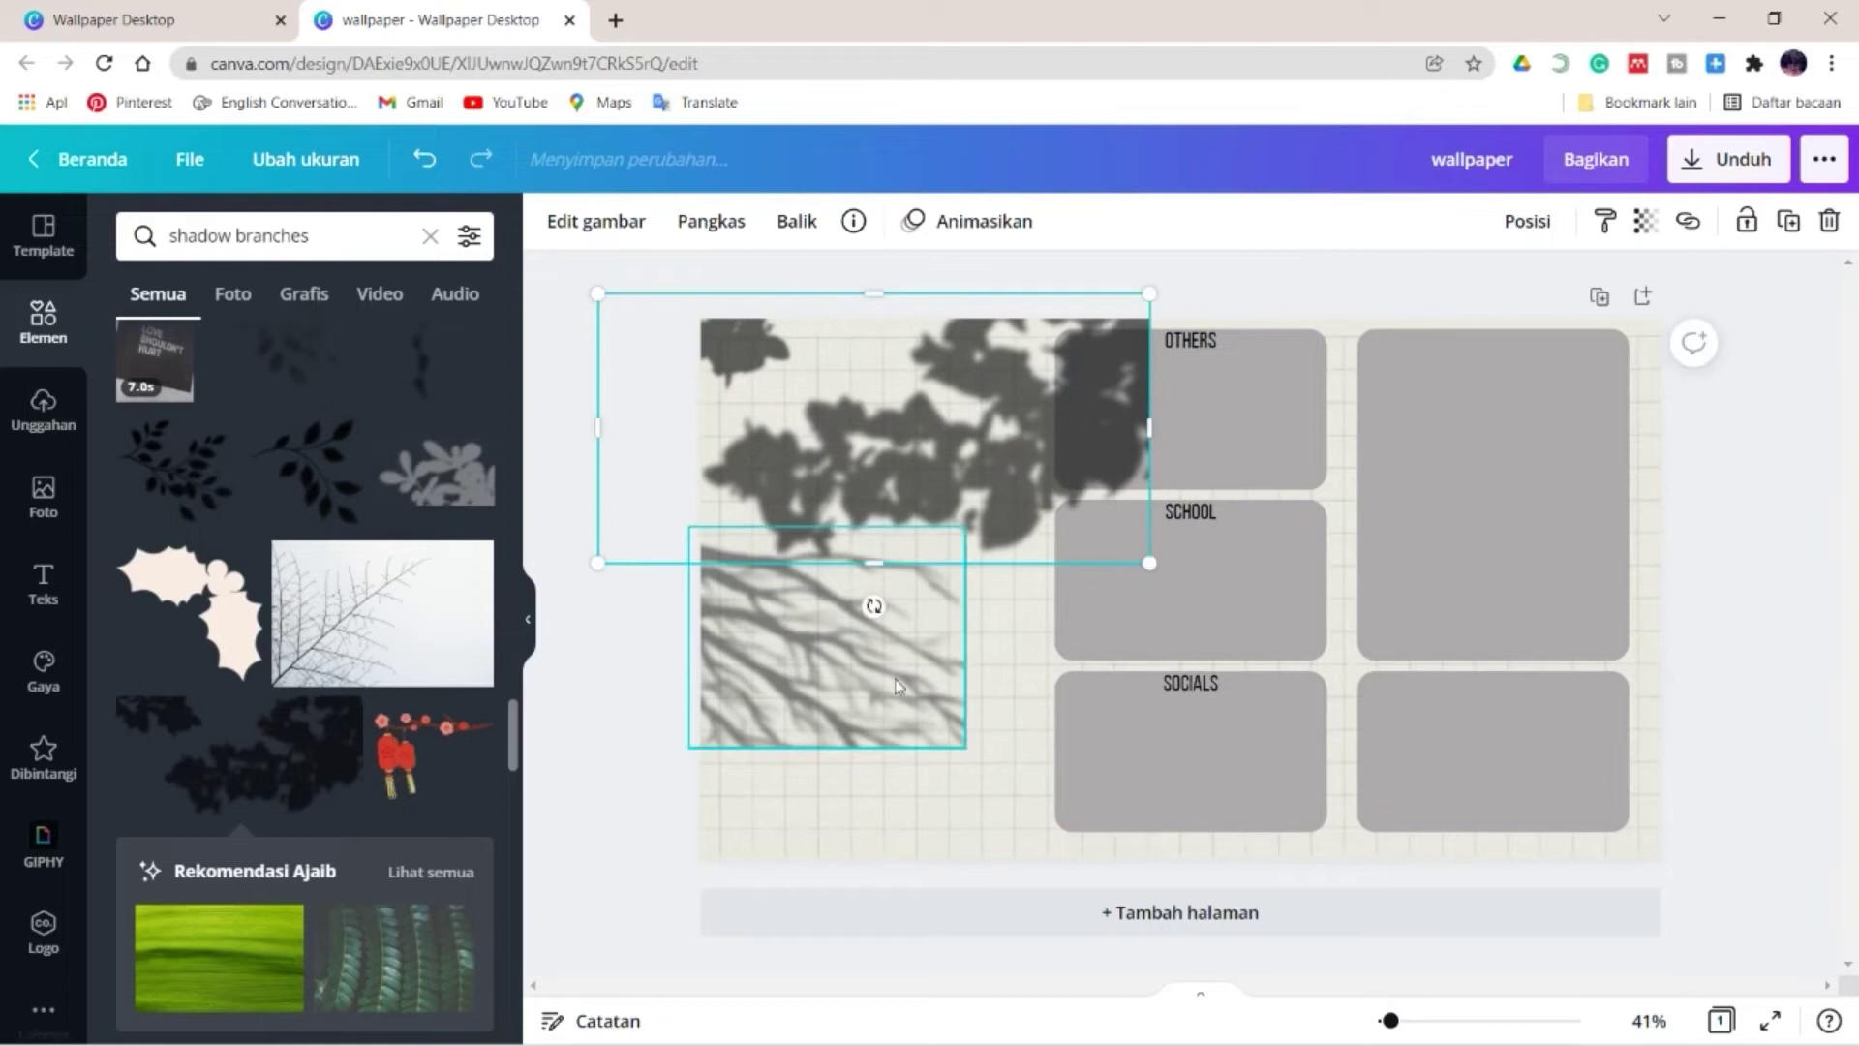
click(862, 630)
key(Delete)
- Shrink the blurred leaf shadow to fit the page's upper left corner and make it more transparent
click(1056, 494)
drag(1149, 562, 917, 447)
drag(821, 391, 923, 418)
drag(1018, 474, 967, 448)
drag(891, 397, 891, 397)
click(1643, 221)
drag(1563, 295, 1466, 295)
click(1690, 465)
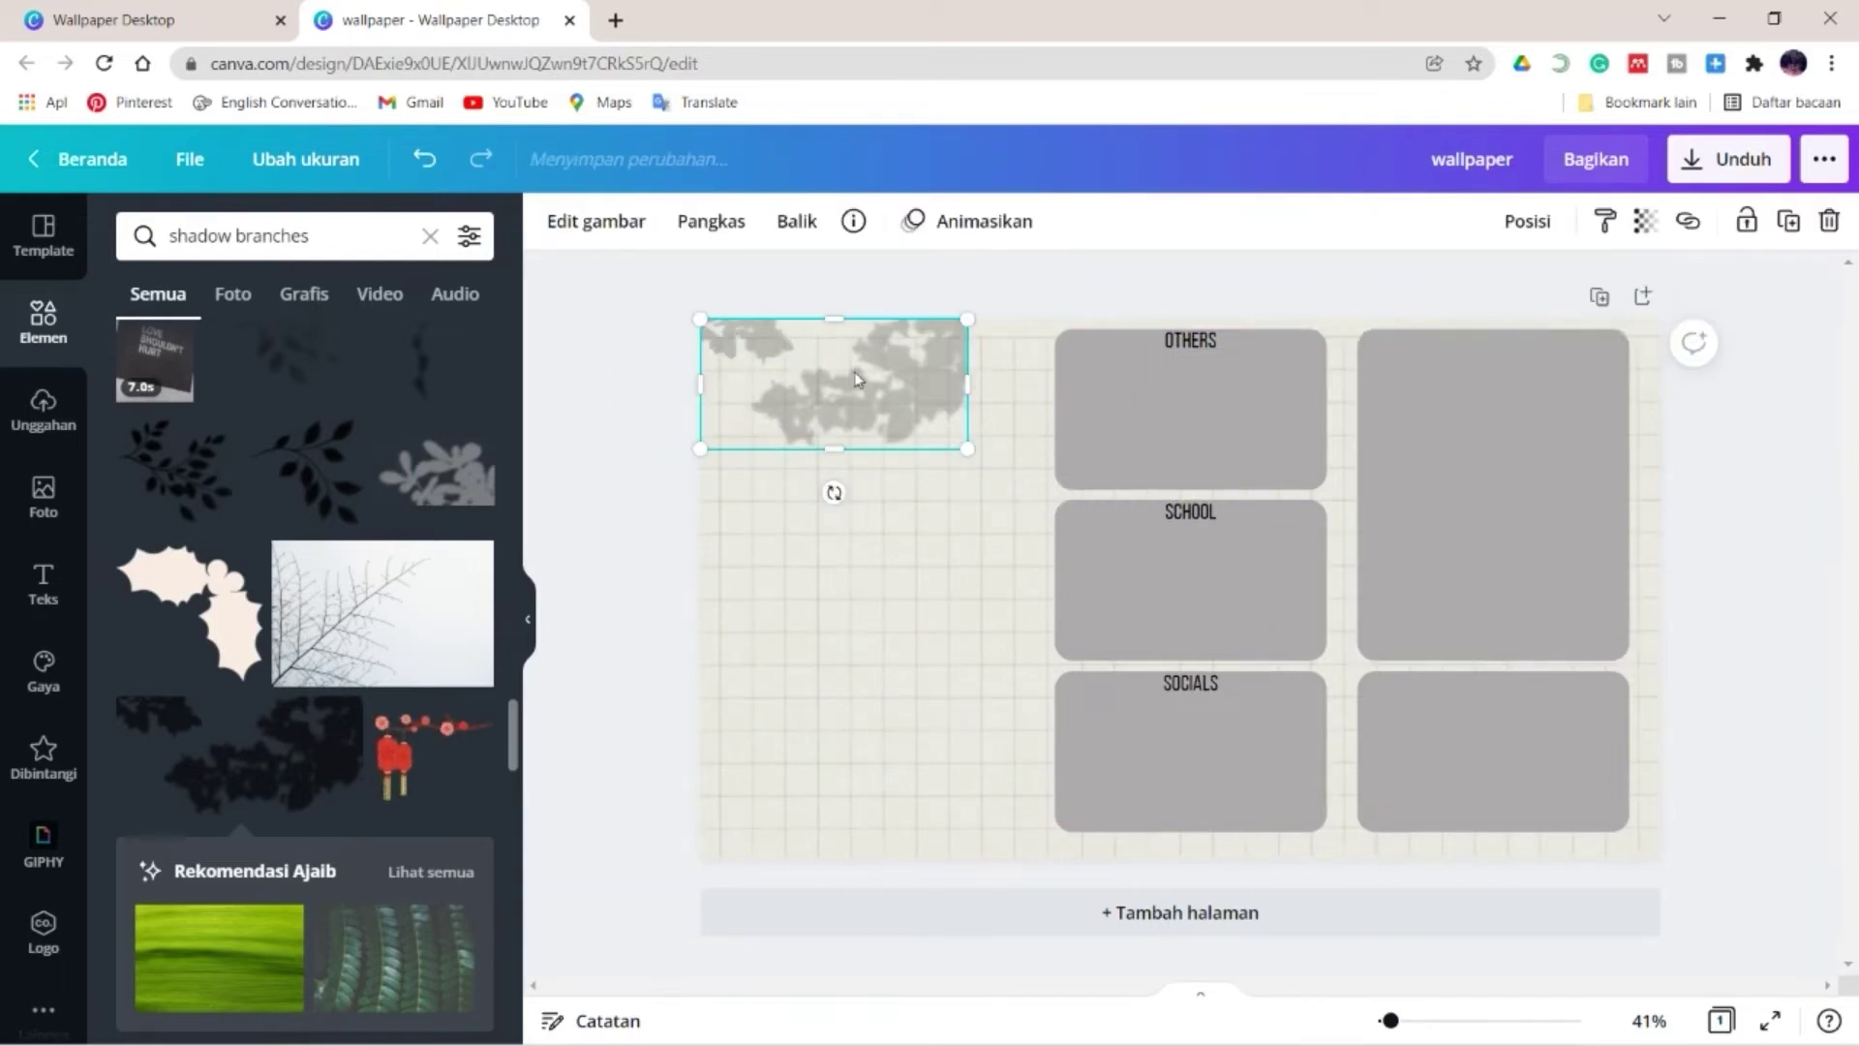
- Rotate the leaf shadow counterclockwise, enlarge it slightly and position it so it hangs from the page's upper left corner
drag(834, 492, 876, 508)
drag(728, 488, 714, 505)
drag(829, 426, 808, 406)
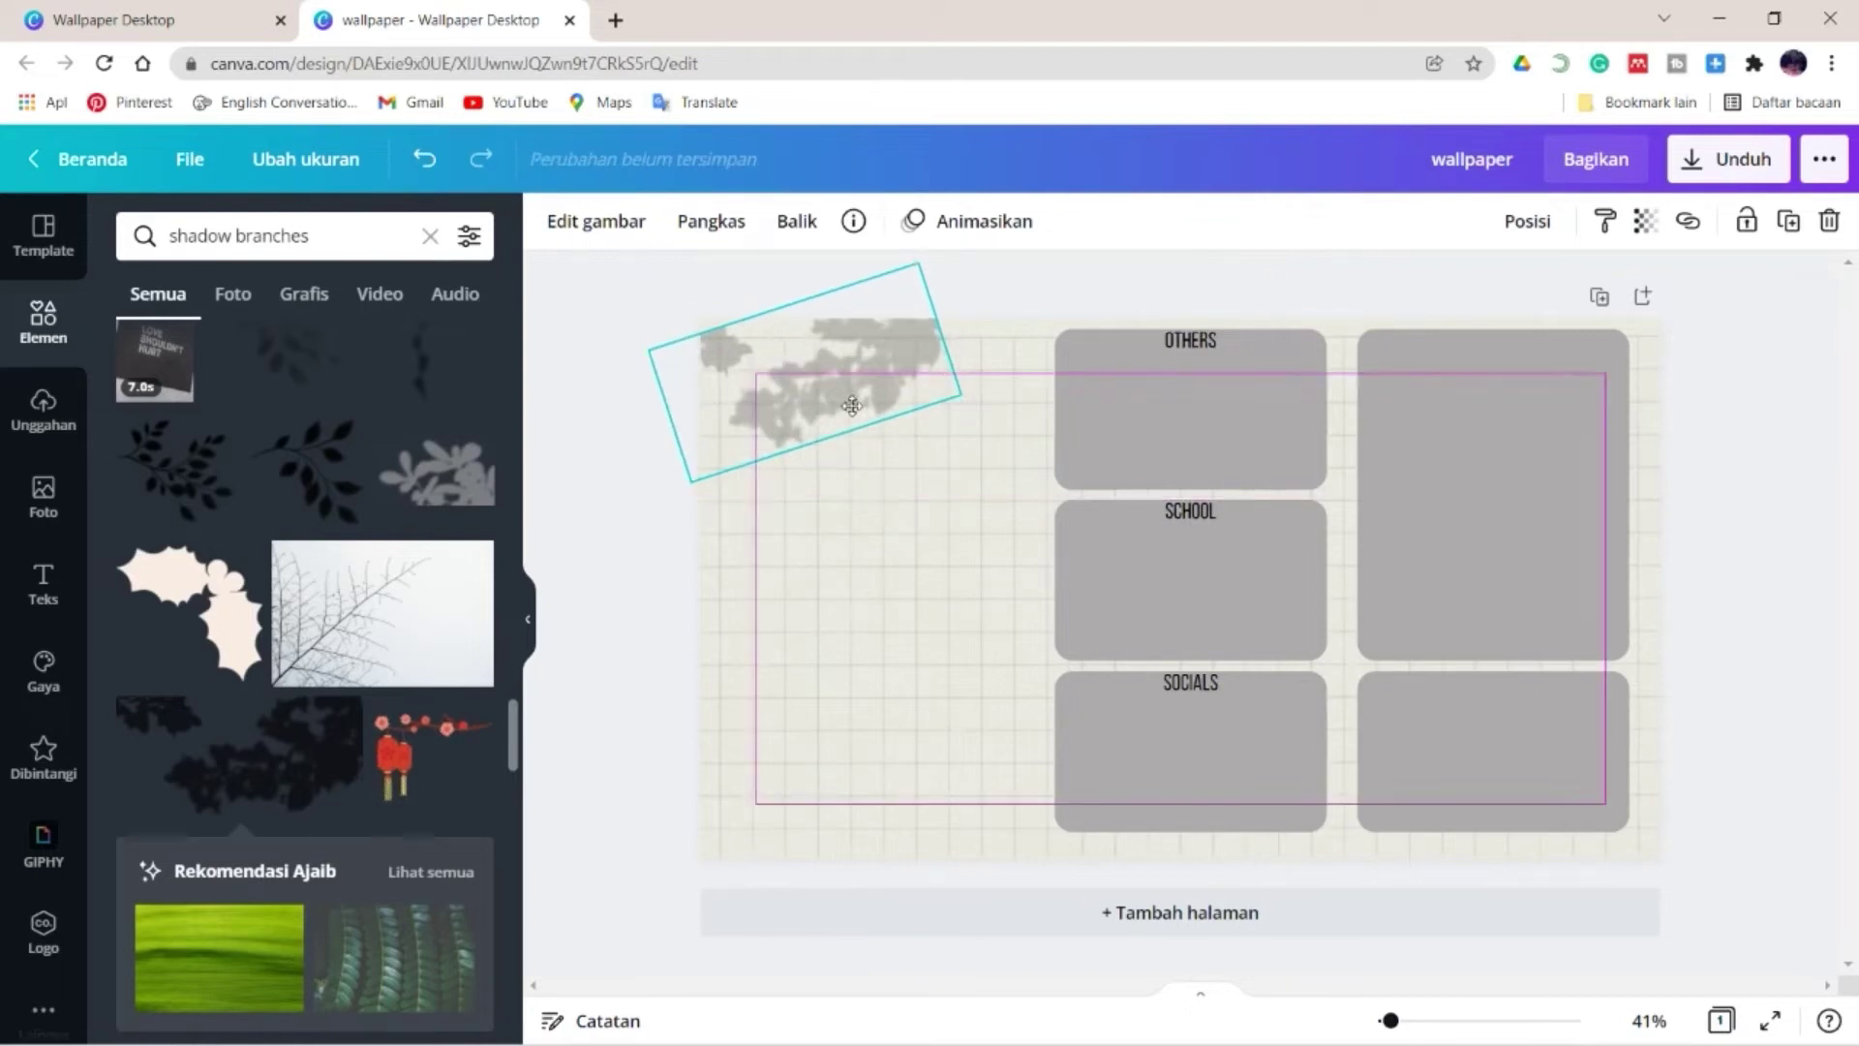
drag(690, 484, 687, 507)
drag(813, 416, 816, 424)
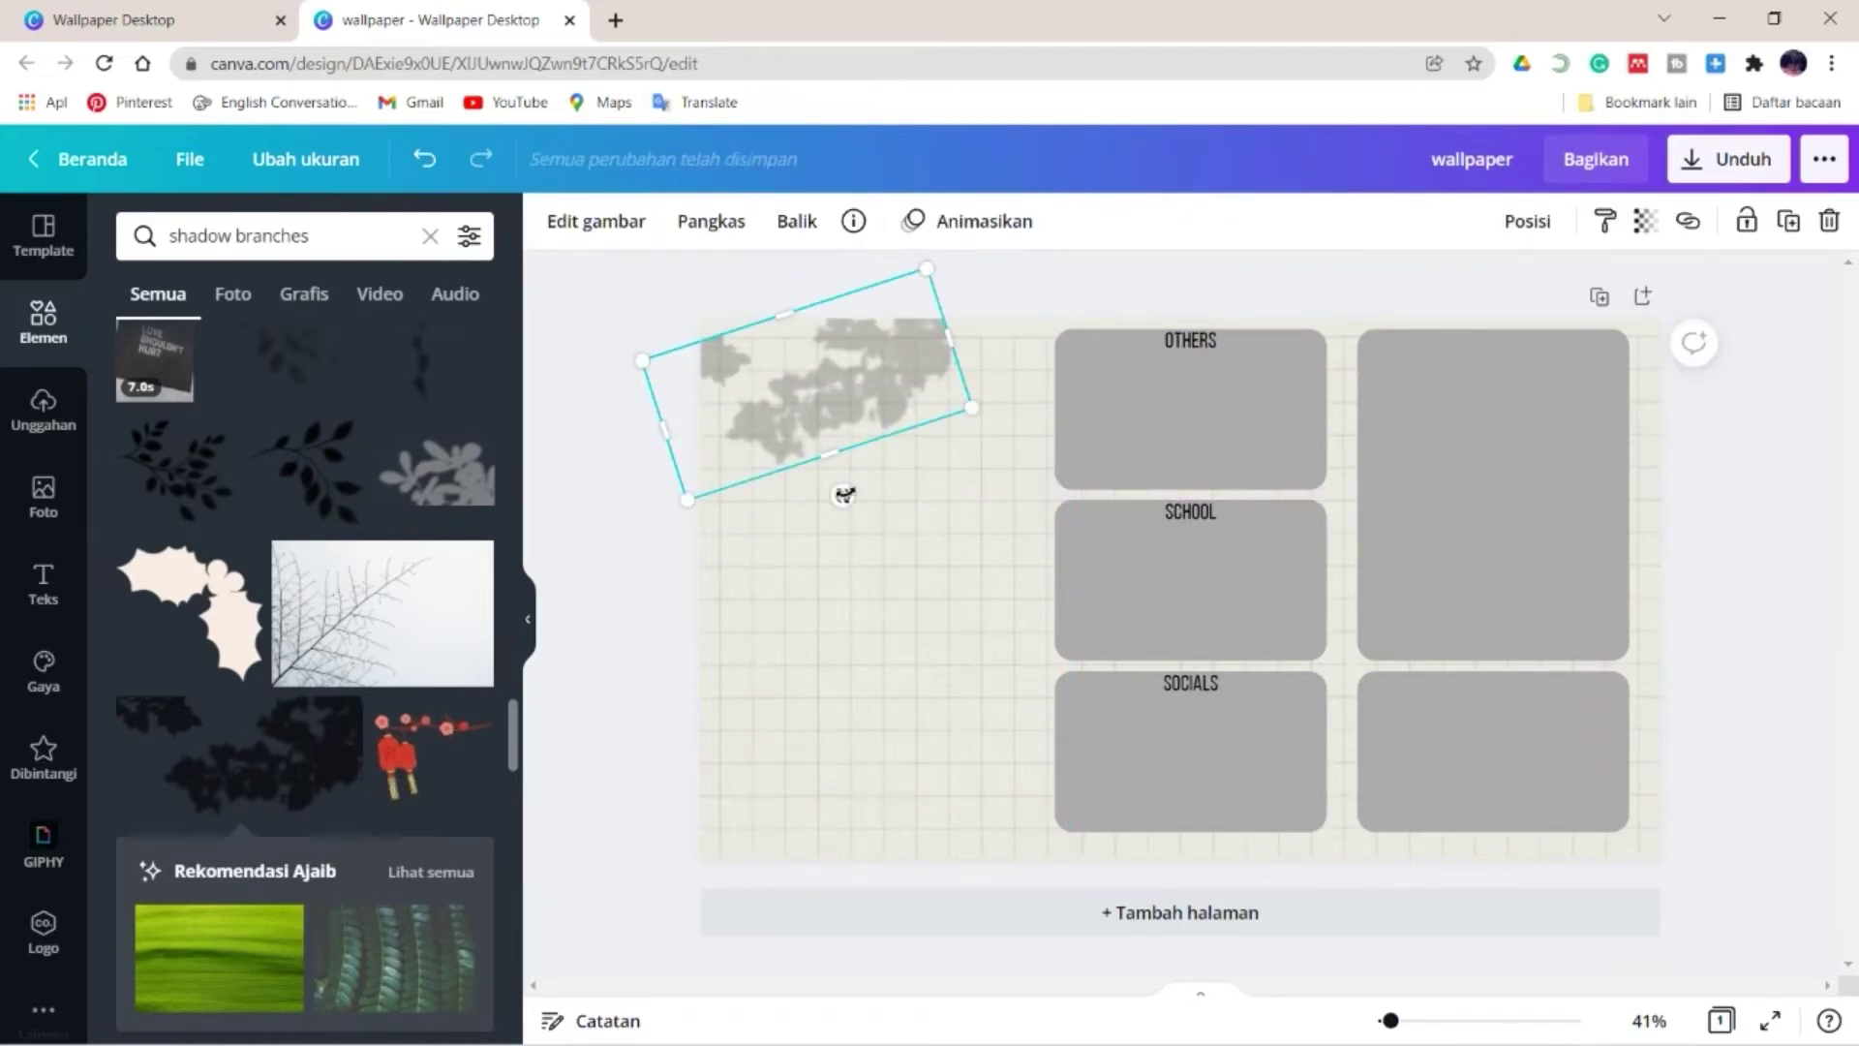
drag(845, 495, 877, 475)
click(641, 519)
- Search the elements for "wild flower shadows" and add the dense wildflower shadow to the page
click(426, 238)
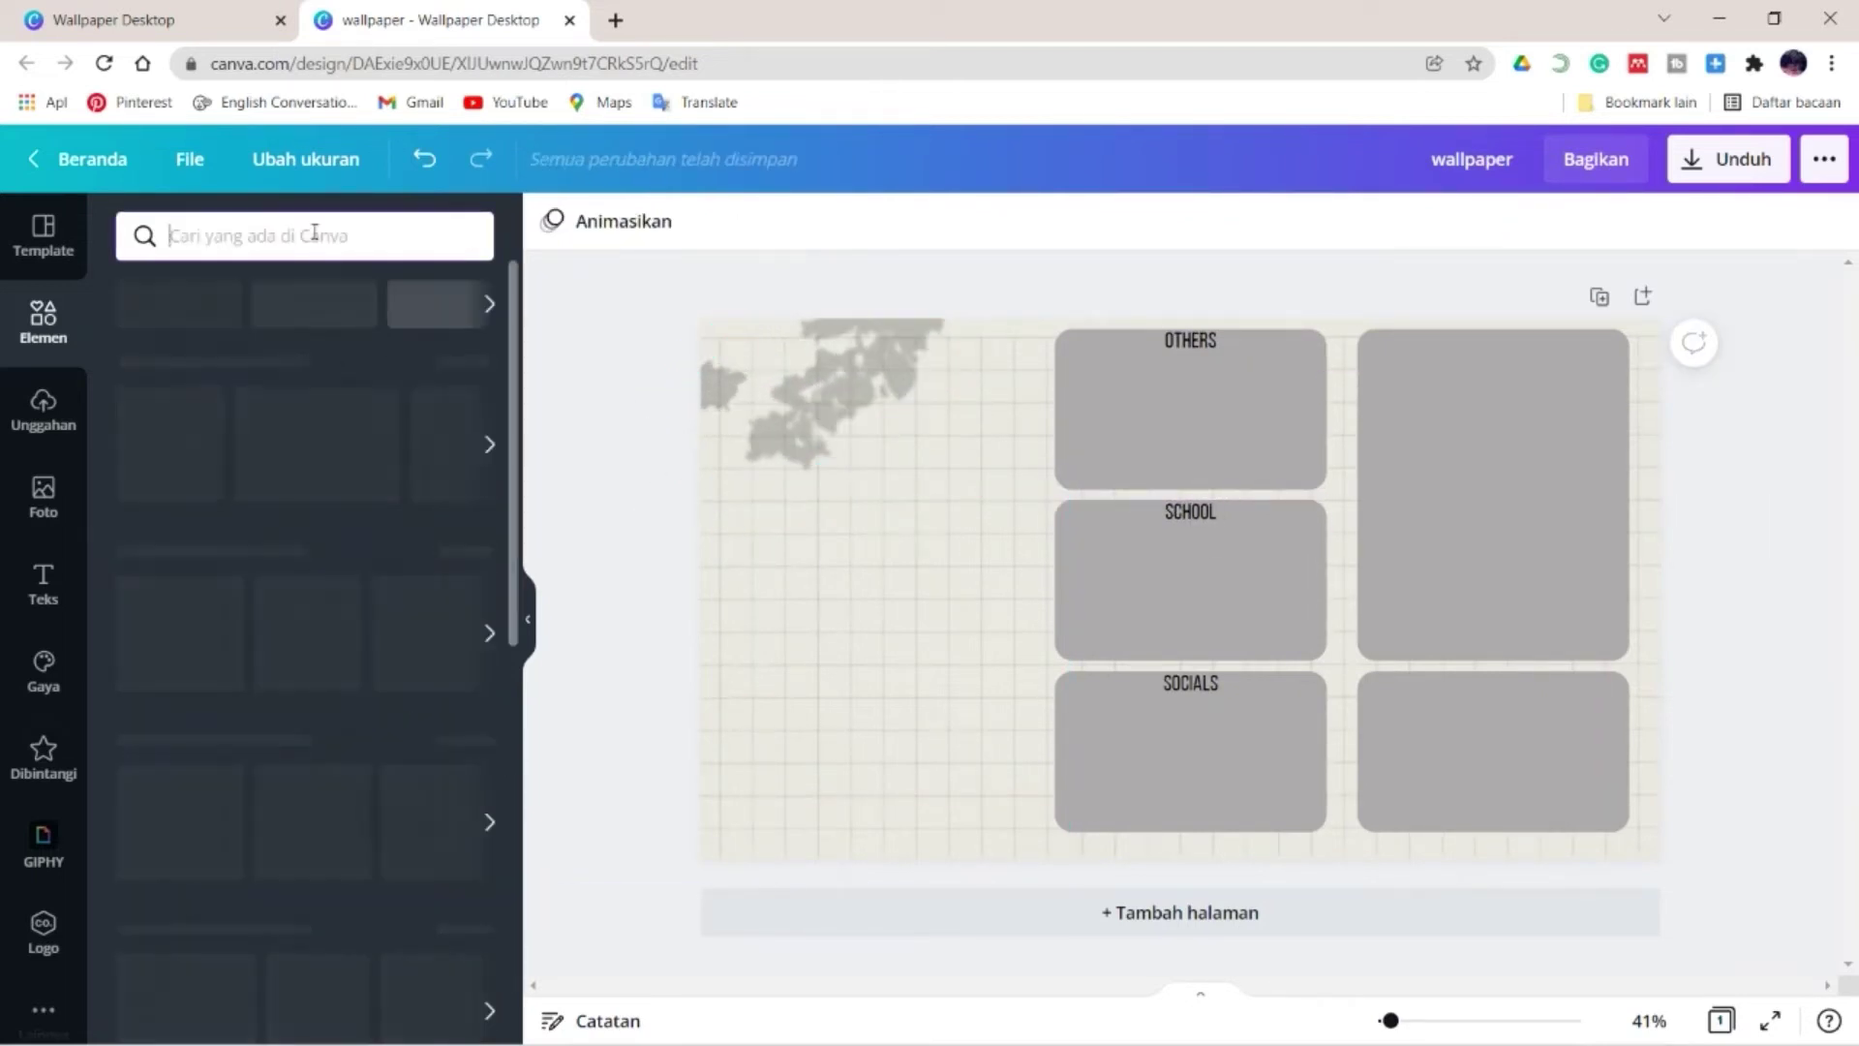
text(wild flower shadows)
key(Return)
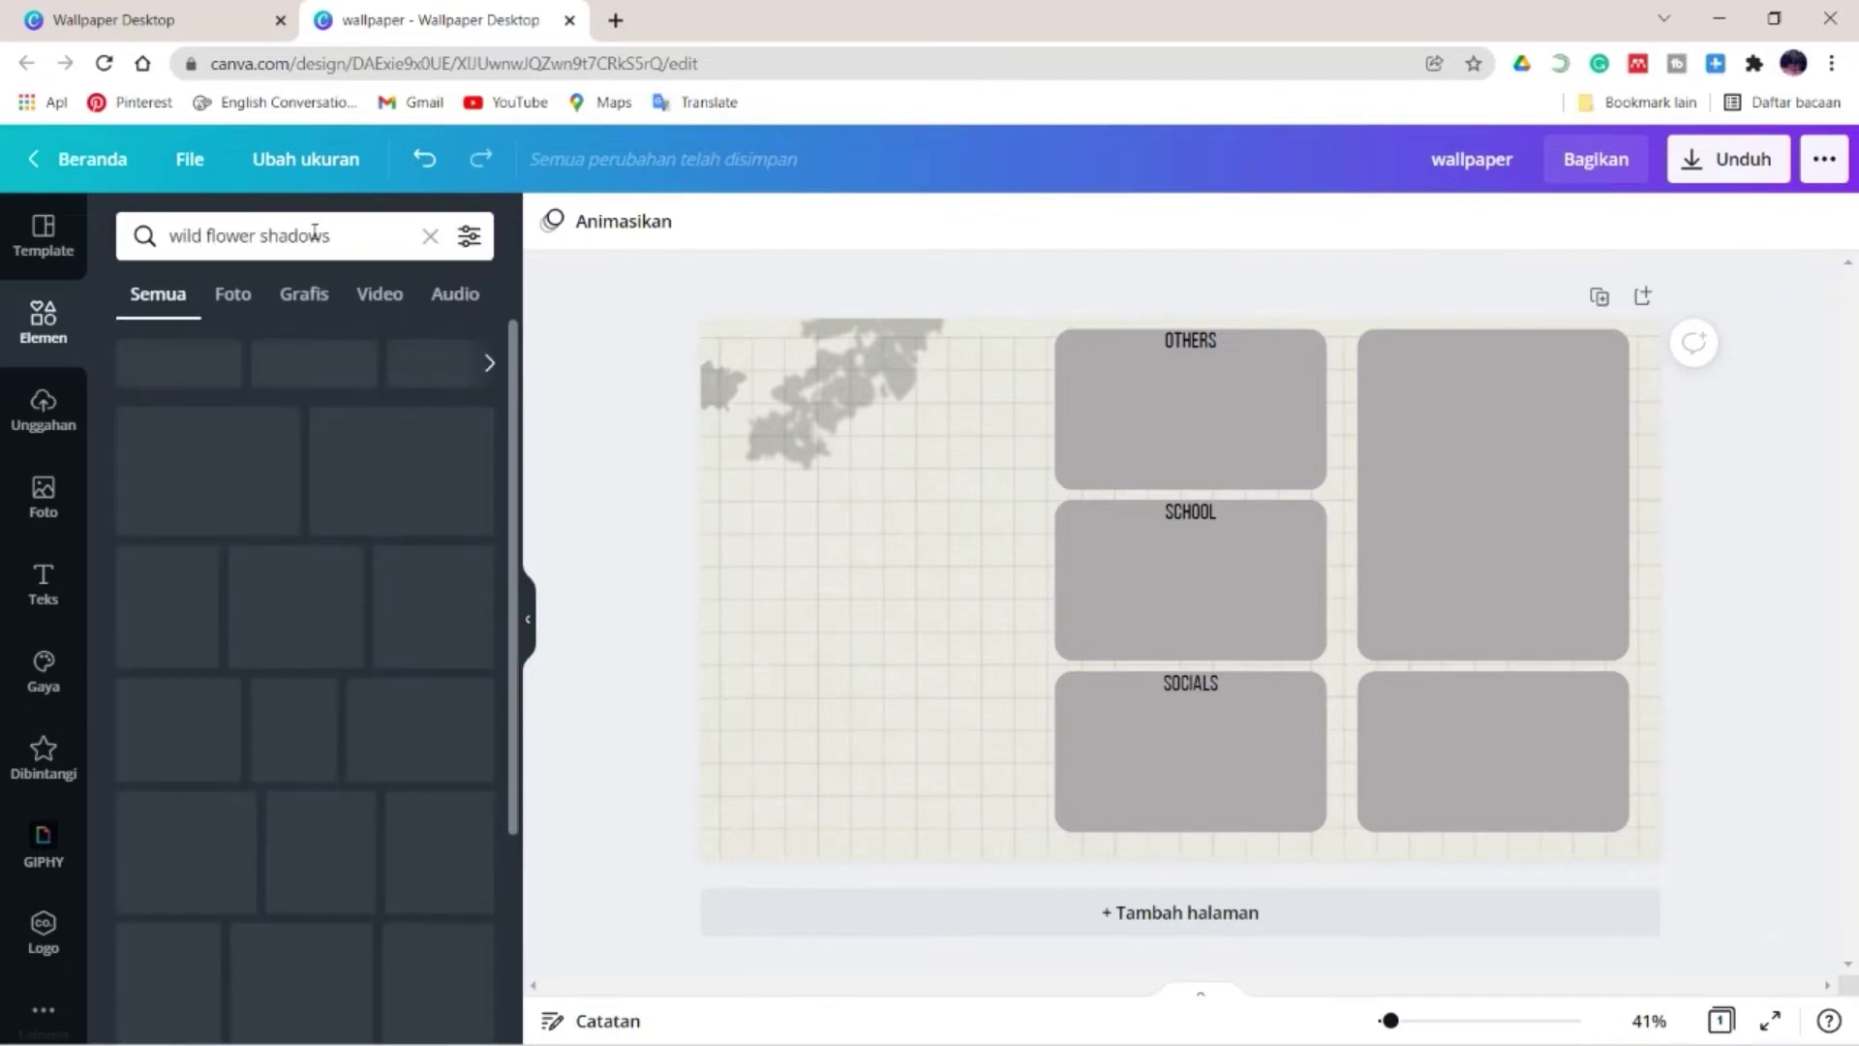
click(170, 424)
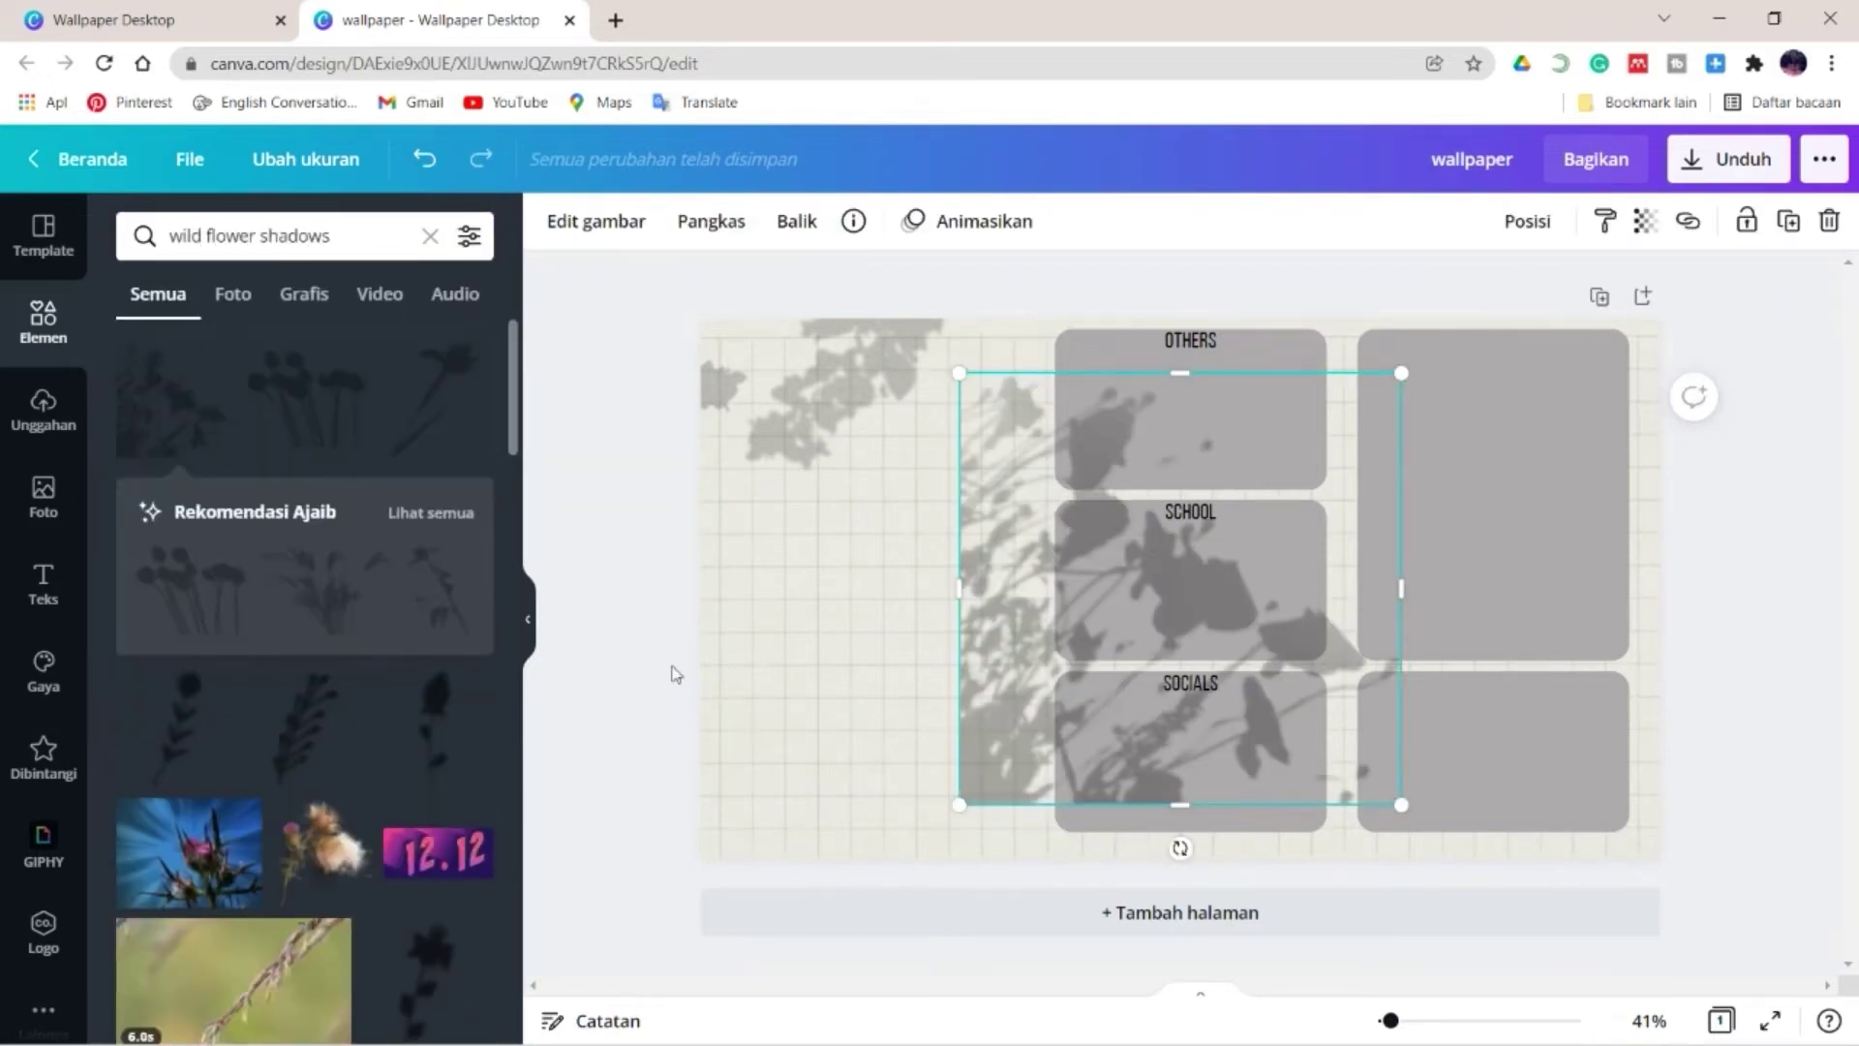
- Shrink the wildflower shadow and place it in the page's lower left corner
drag(978, 691, 736, 743)
drag(718, 423, 825, 668)
drag(997, 726, 810, 727)
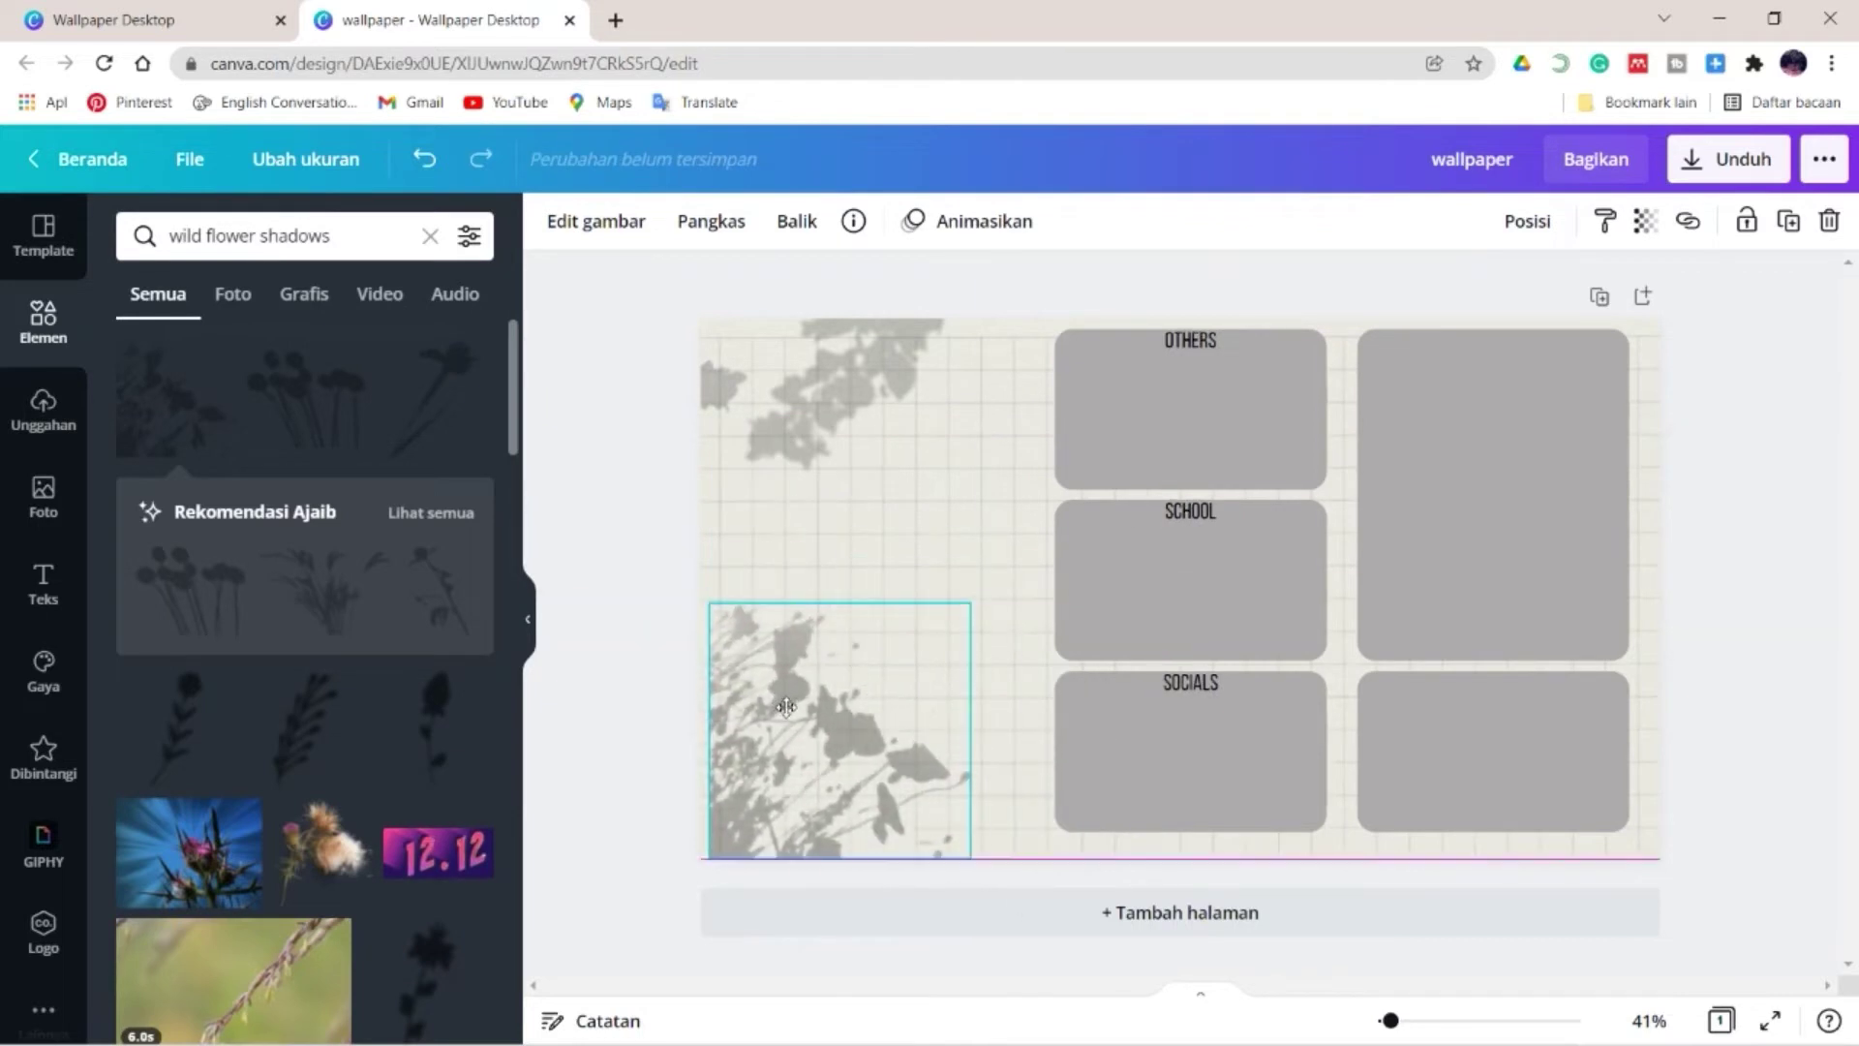
drag(706, 602, 760, 728)
drag(869, 762, 770, 791)
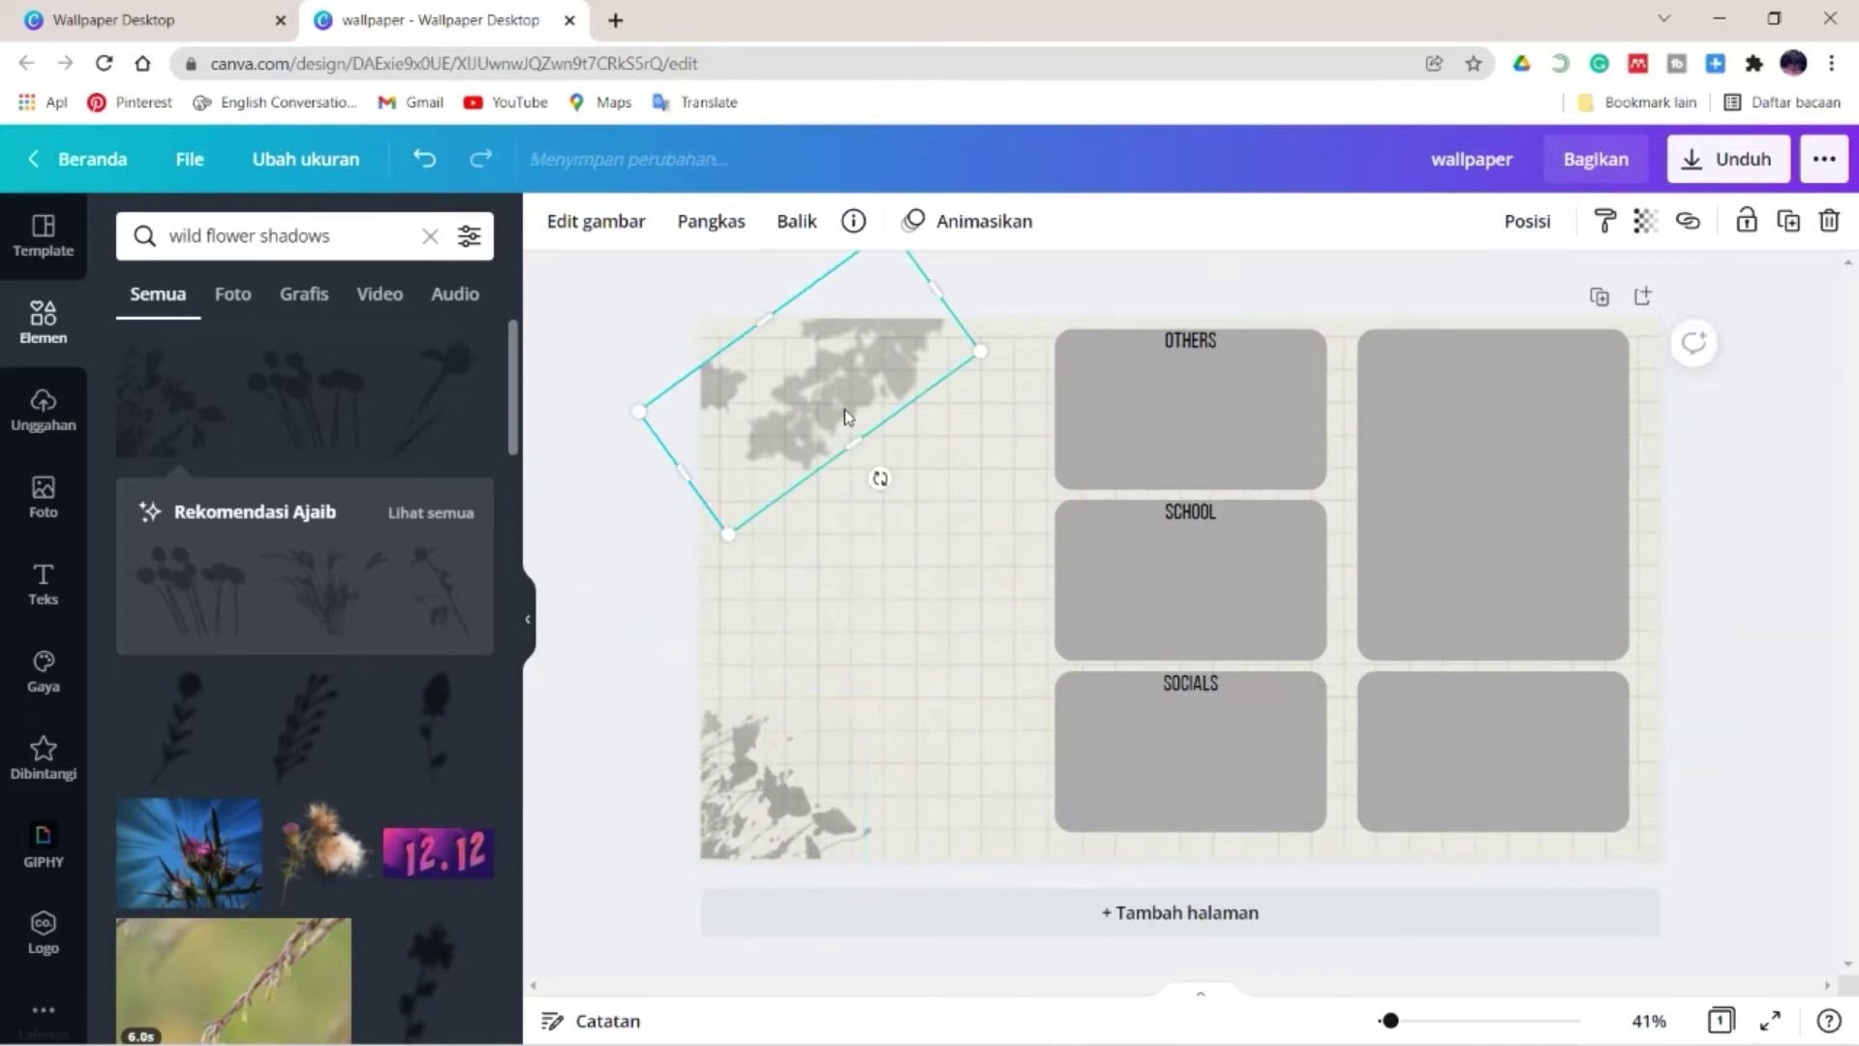
- Shrink the upper leaf shadow slightly and nudge it closer into its corner
mouse_move(844, 409)
mouse_down()
mouse_move(817, 392)
mouse_move(830, 401)
mouse_up()
drag(720, 519, 726, 509)
drag(800, 386, 797, 390)
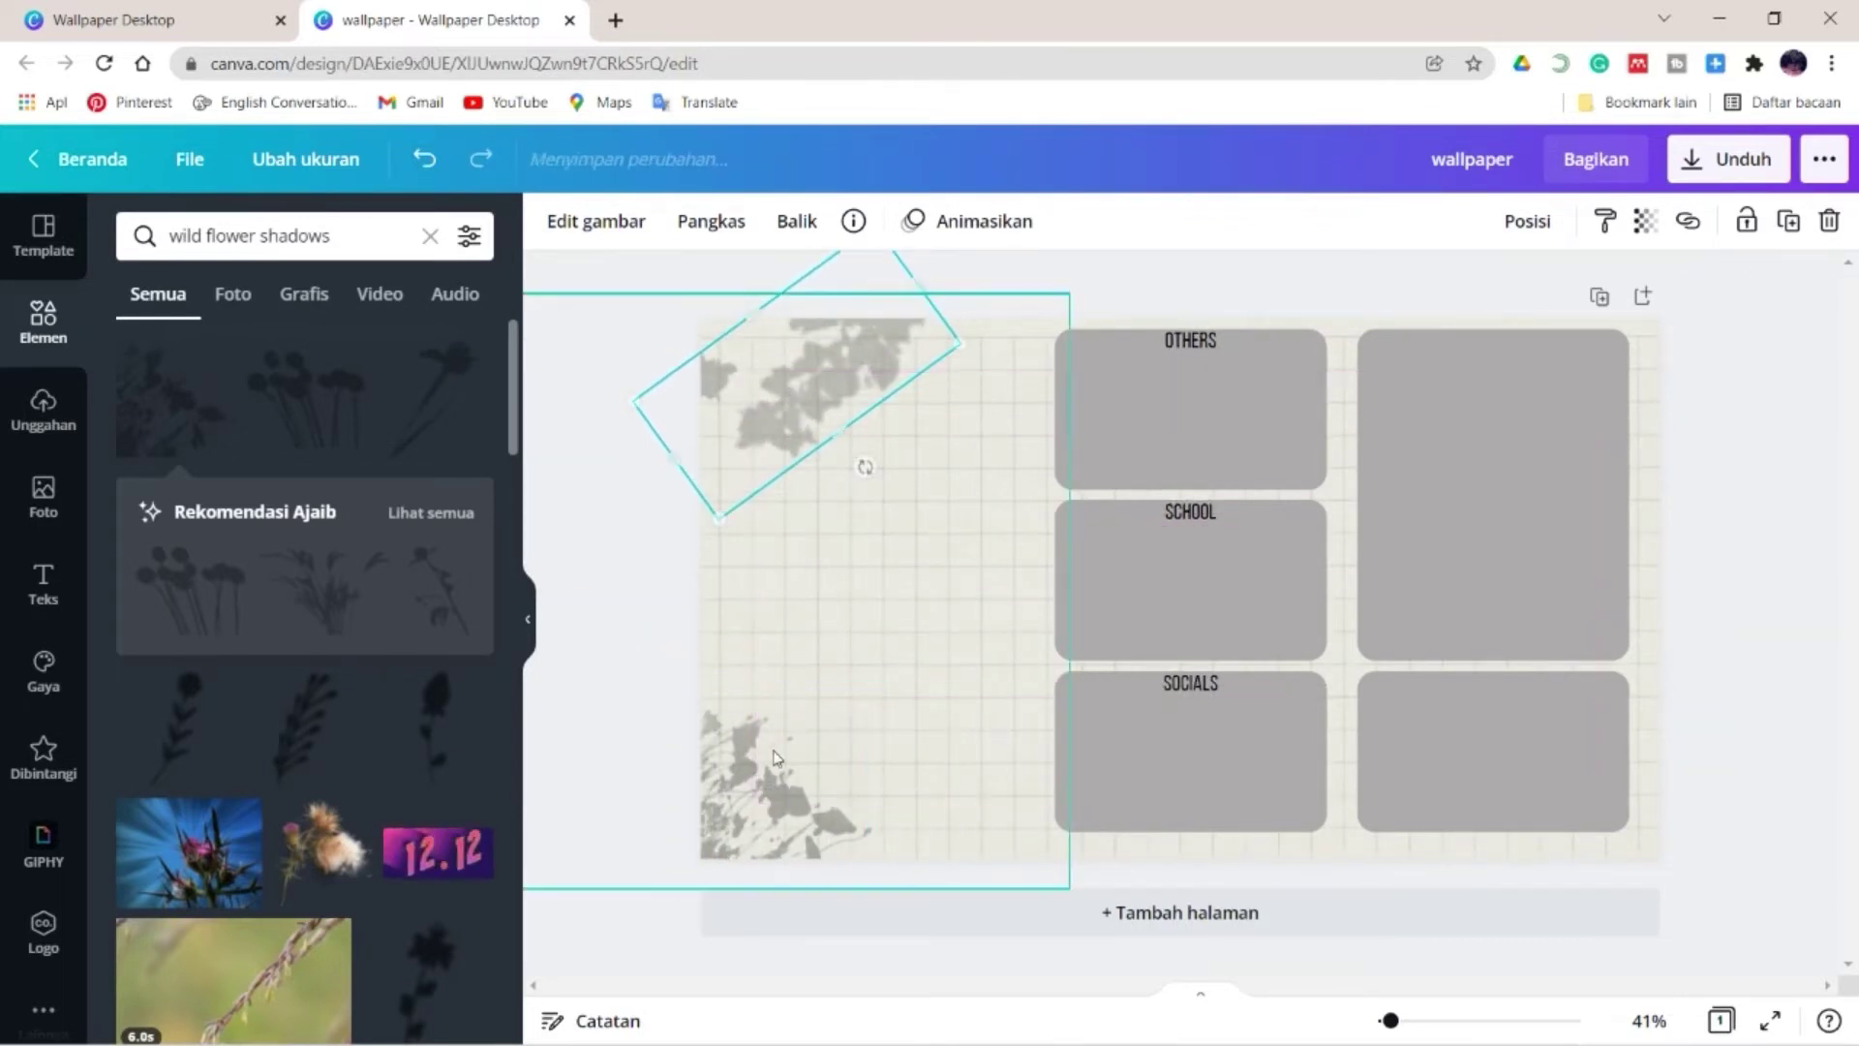
- Enlarge the wildflower shadow slightly and nudge it to fill the page's lower left corner
click(774, 758)
drag(871, 703, 886, 691)
drag(794, 775, 806, 776)
drag(894, 699, 901, 692)
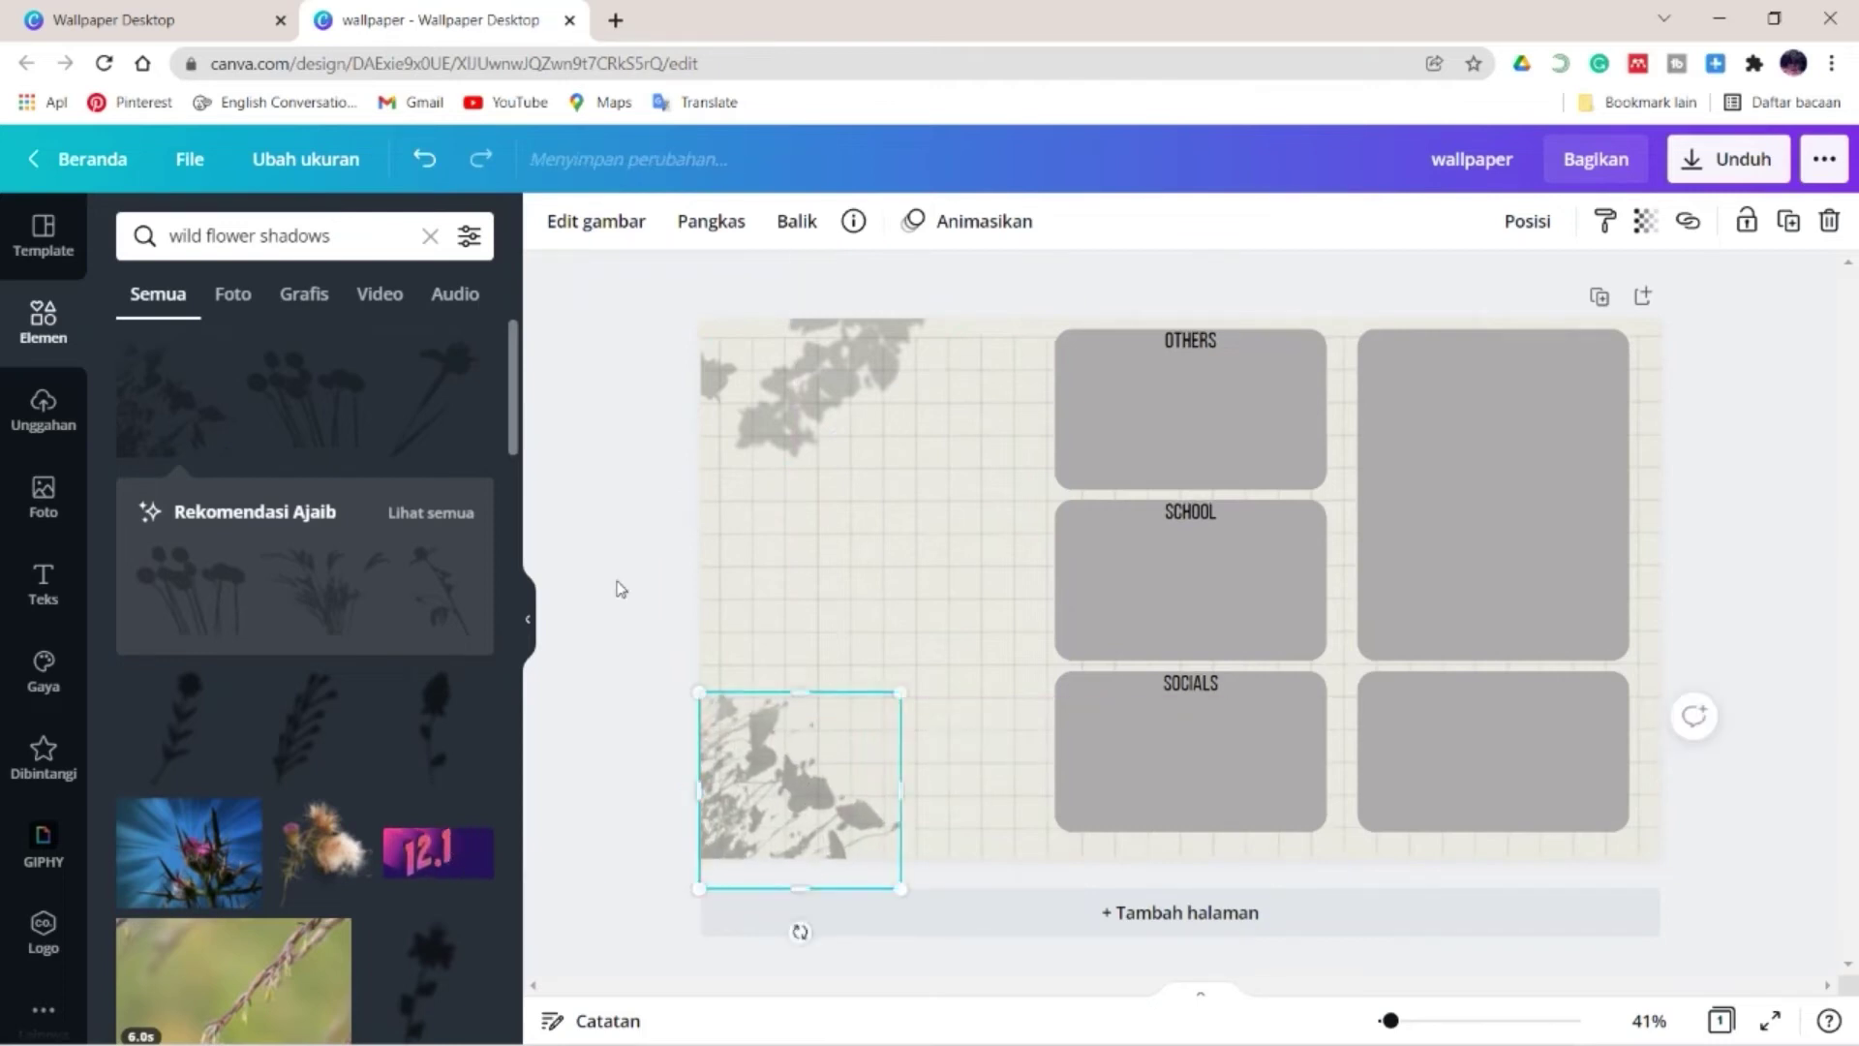
click(634, 585)
- Search the elements for "polaroid" and add the tilted black photo frame with taped corners
click(430, 235)
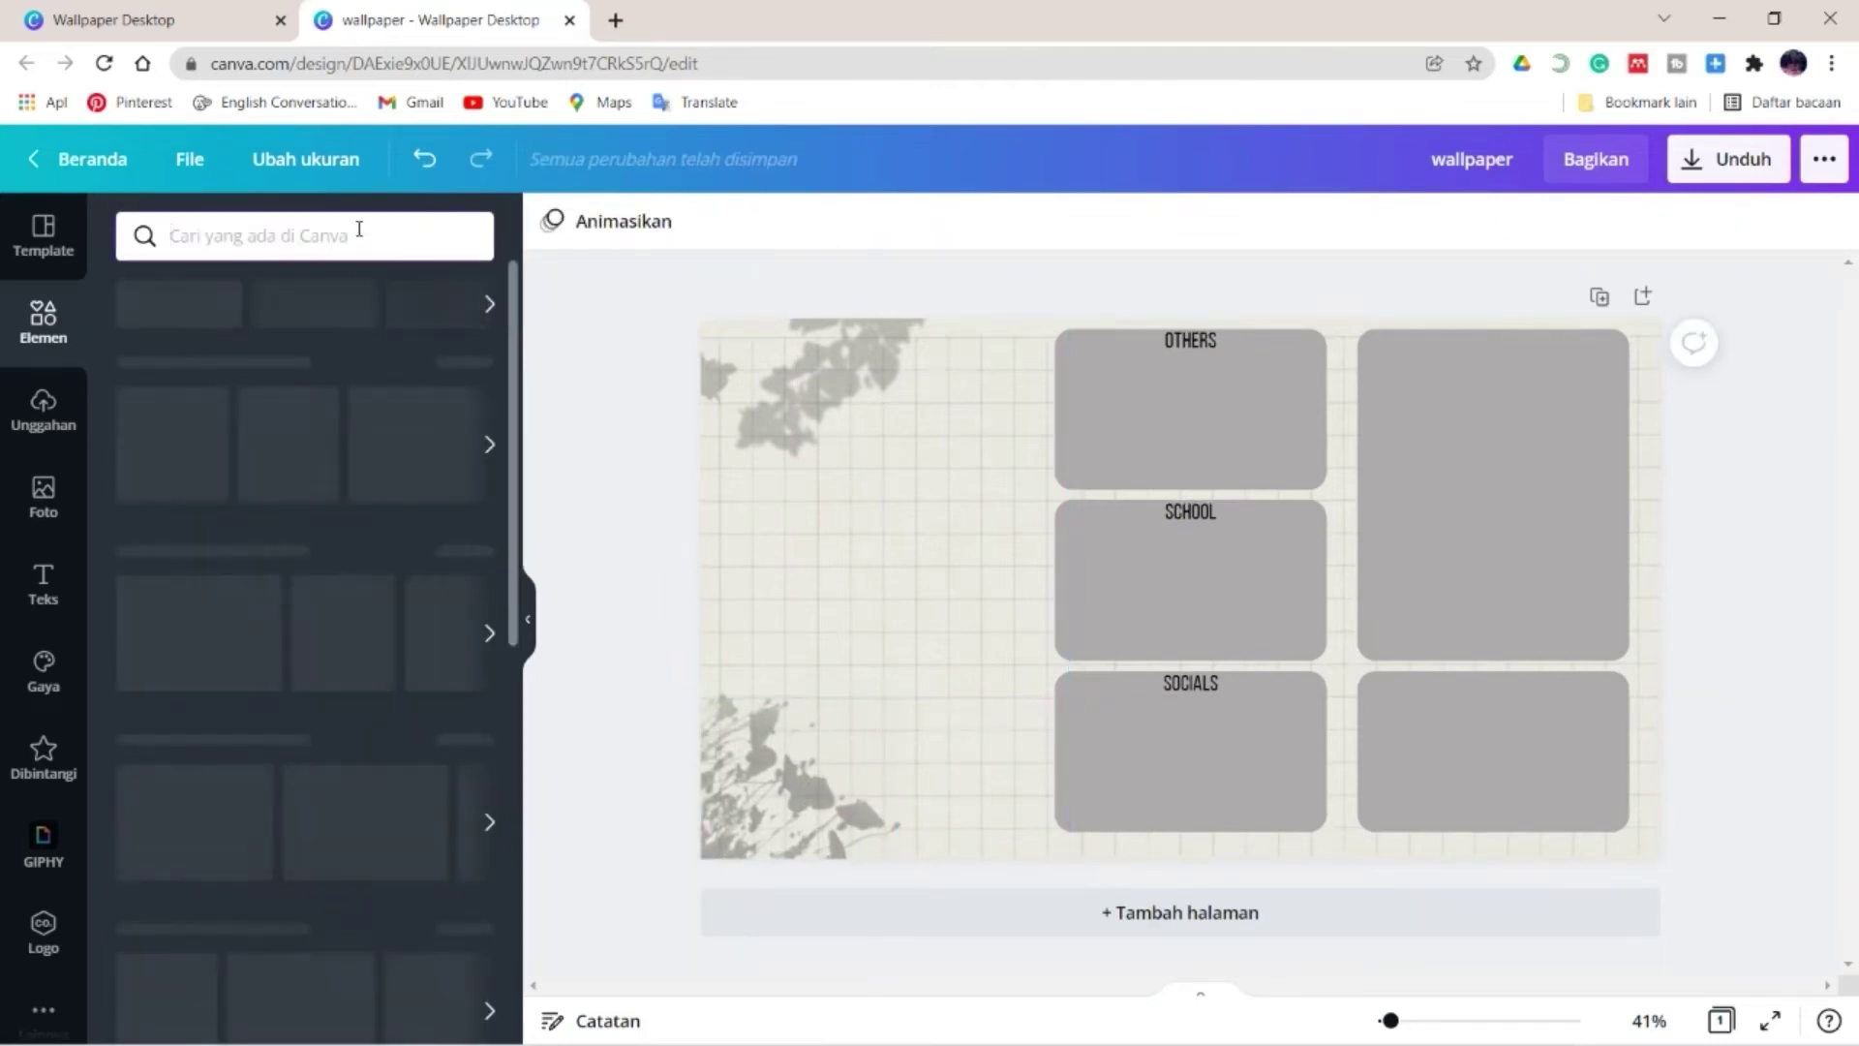
text(polaroid)
key(Return)
scroll(242, 566, down, 10)
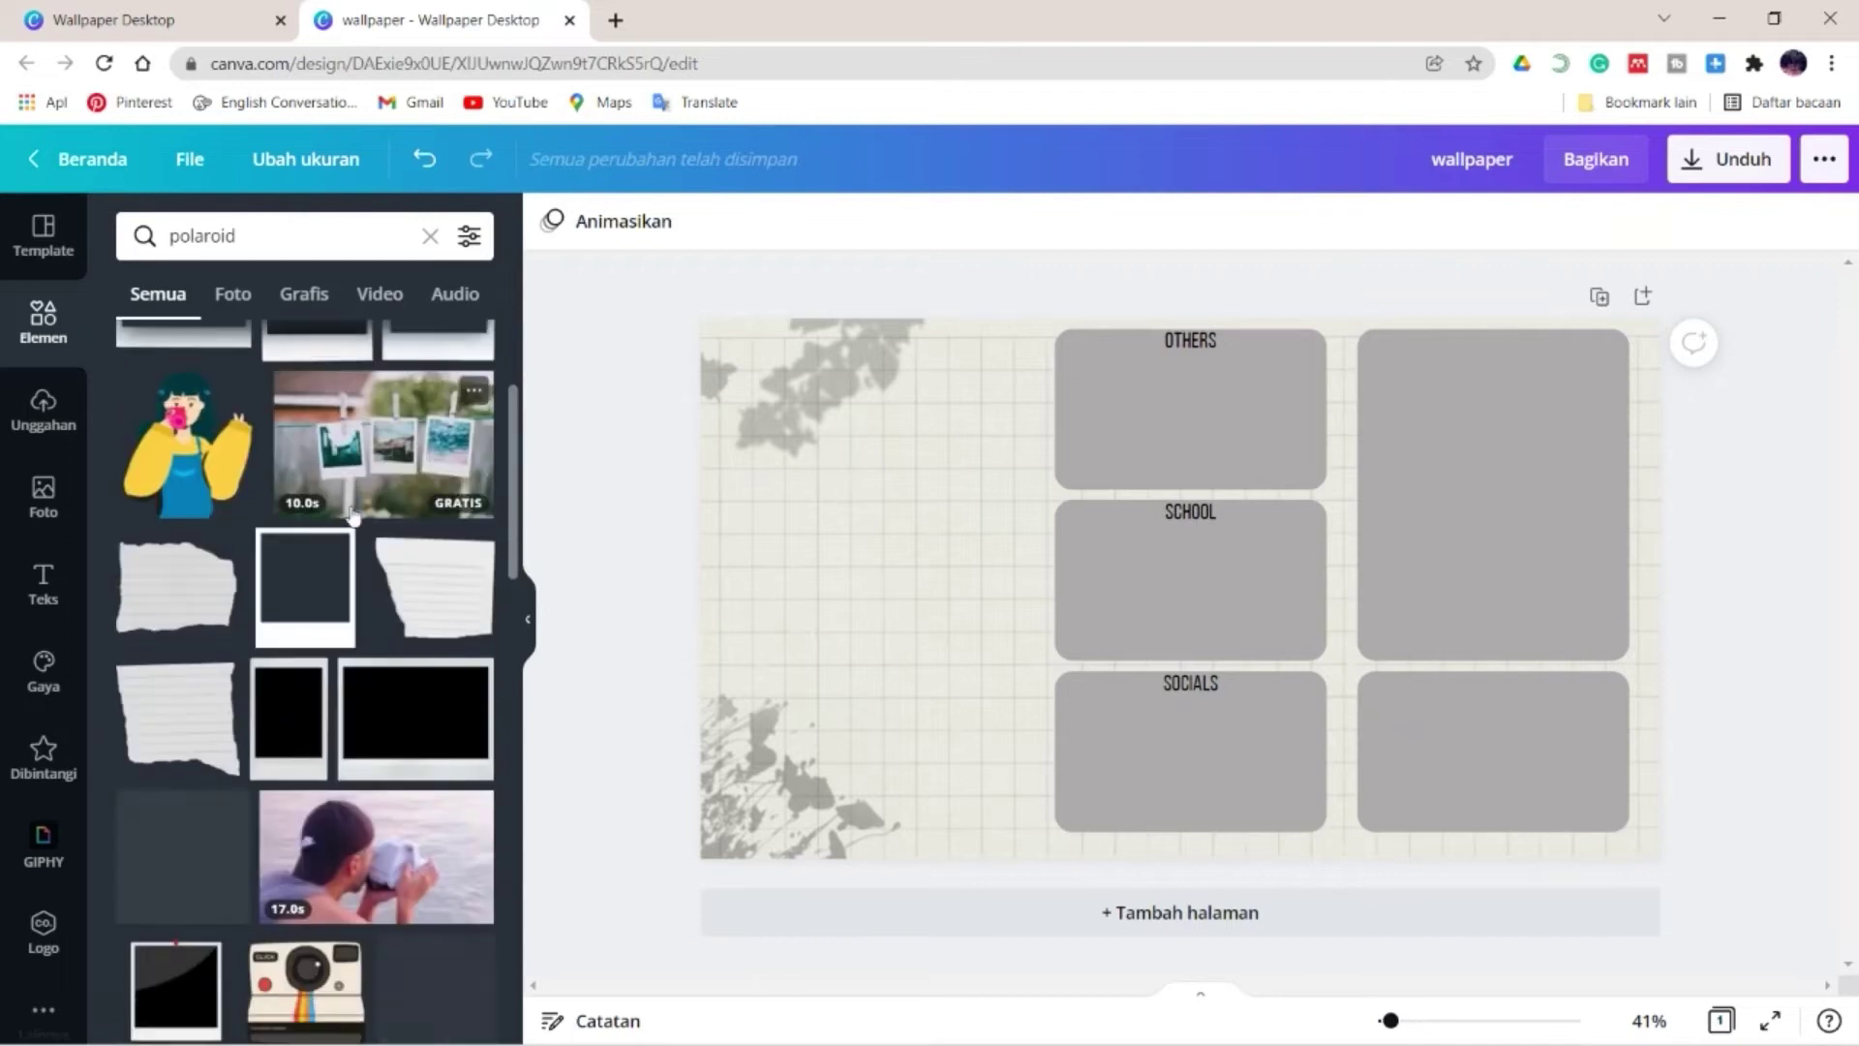
click(242, 566)
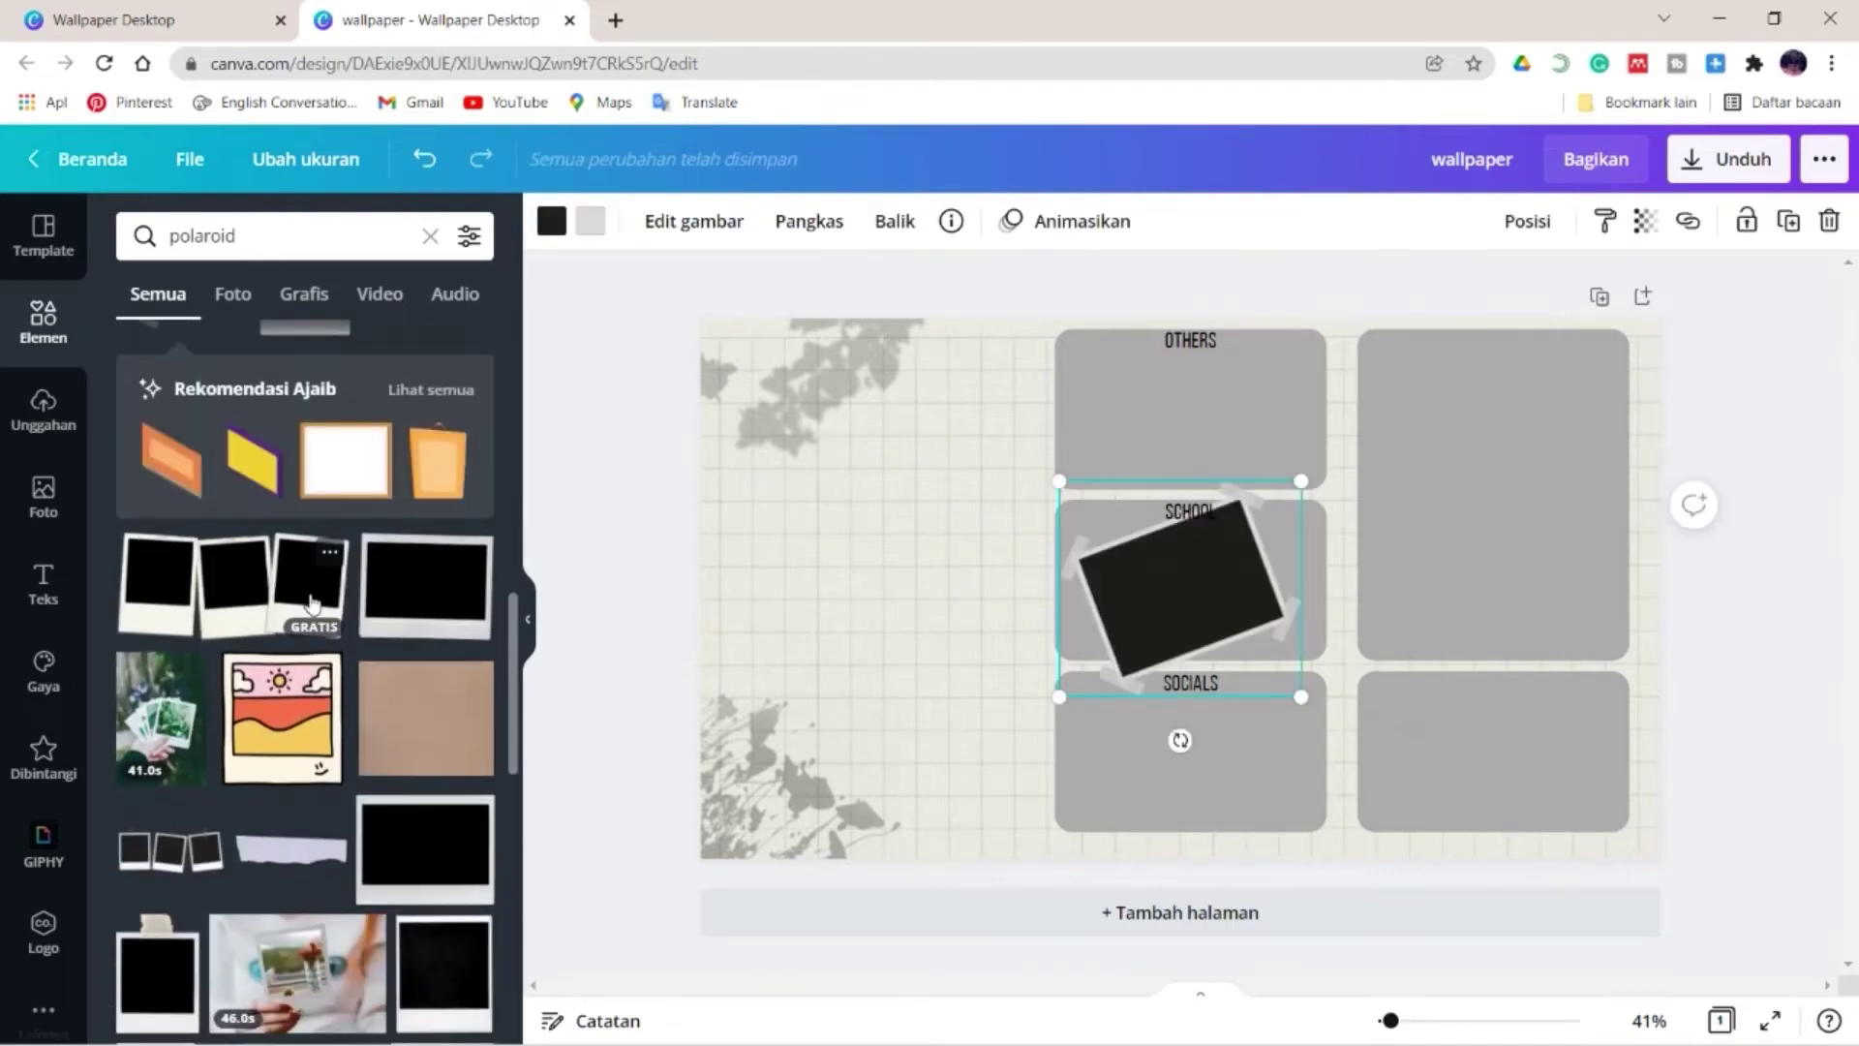
- Add a polaroid with one beige tape strip, move it left of the boxes, and add a polaroid taped at both upper corners
scroll(339, 587, up, 1)
scroll(357, 586, down, 4)
click(165, 615)
scroll(281, 620, down, 2)
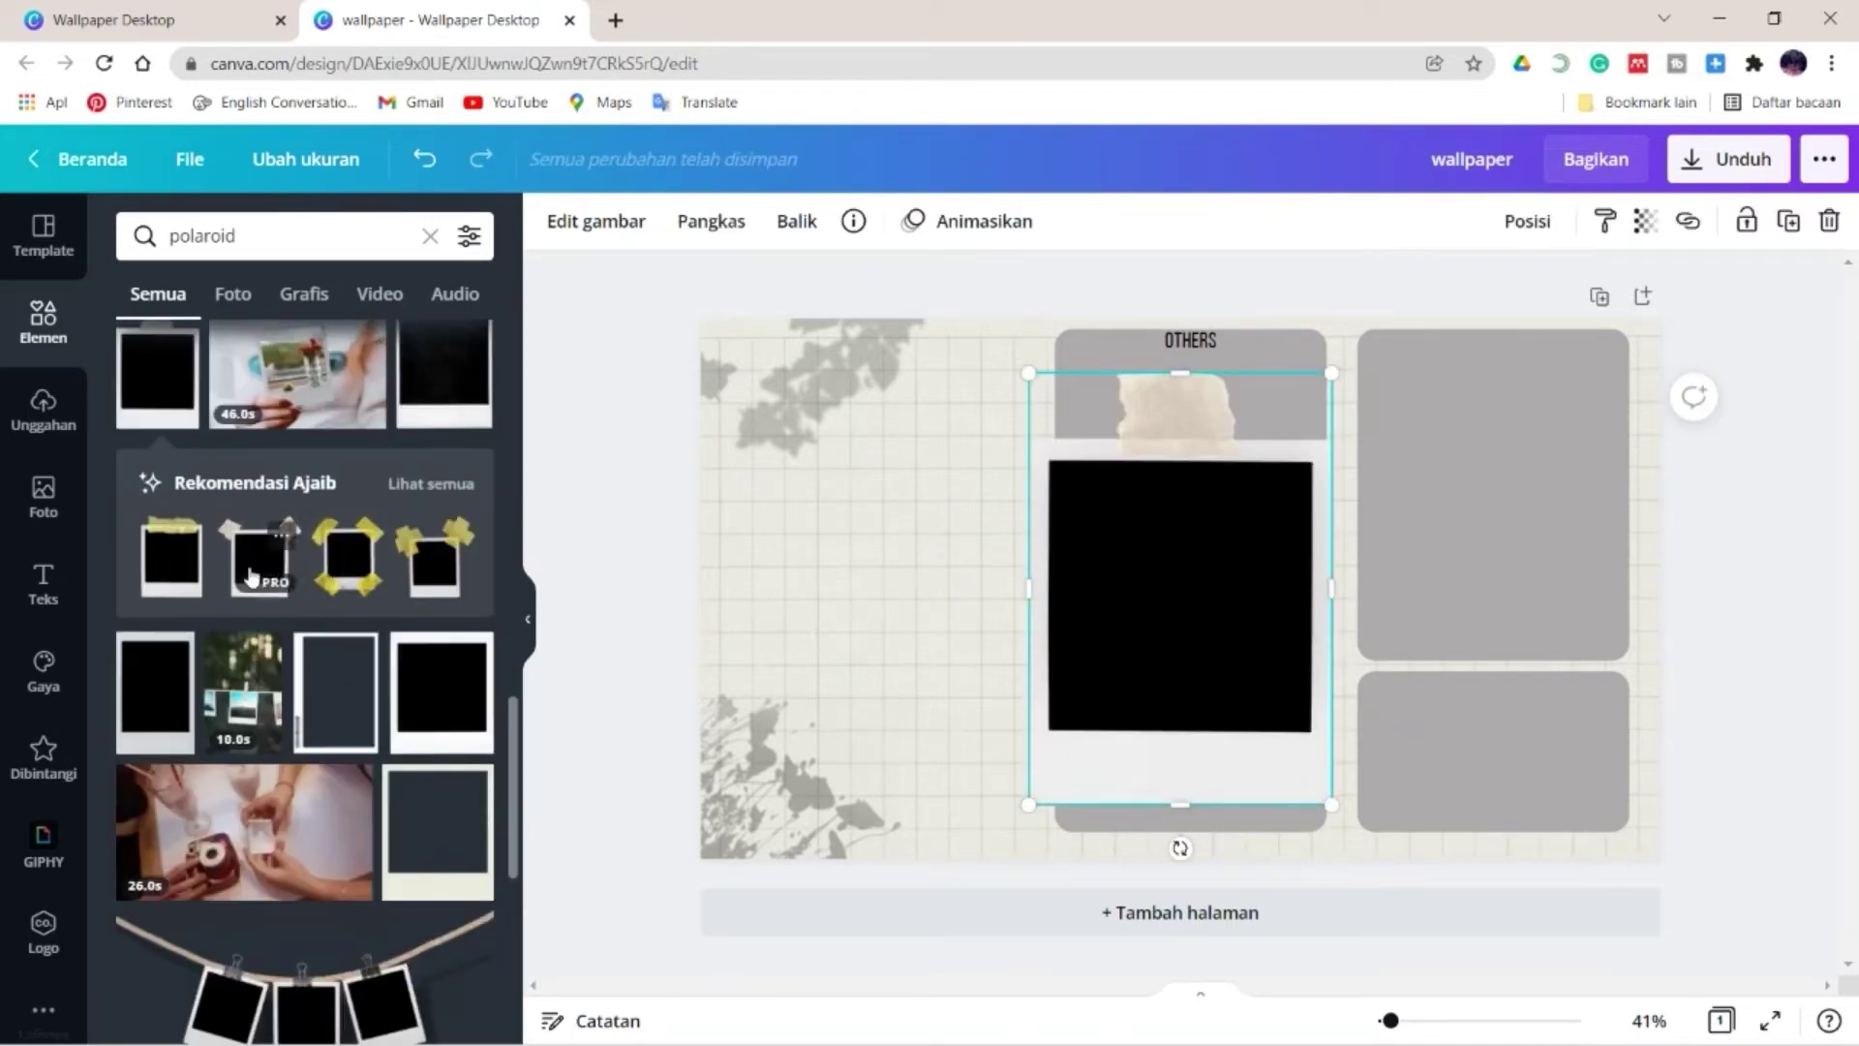
drag(1224, 607, 912, 679)
click(242, 553)
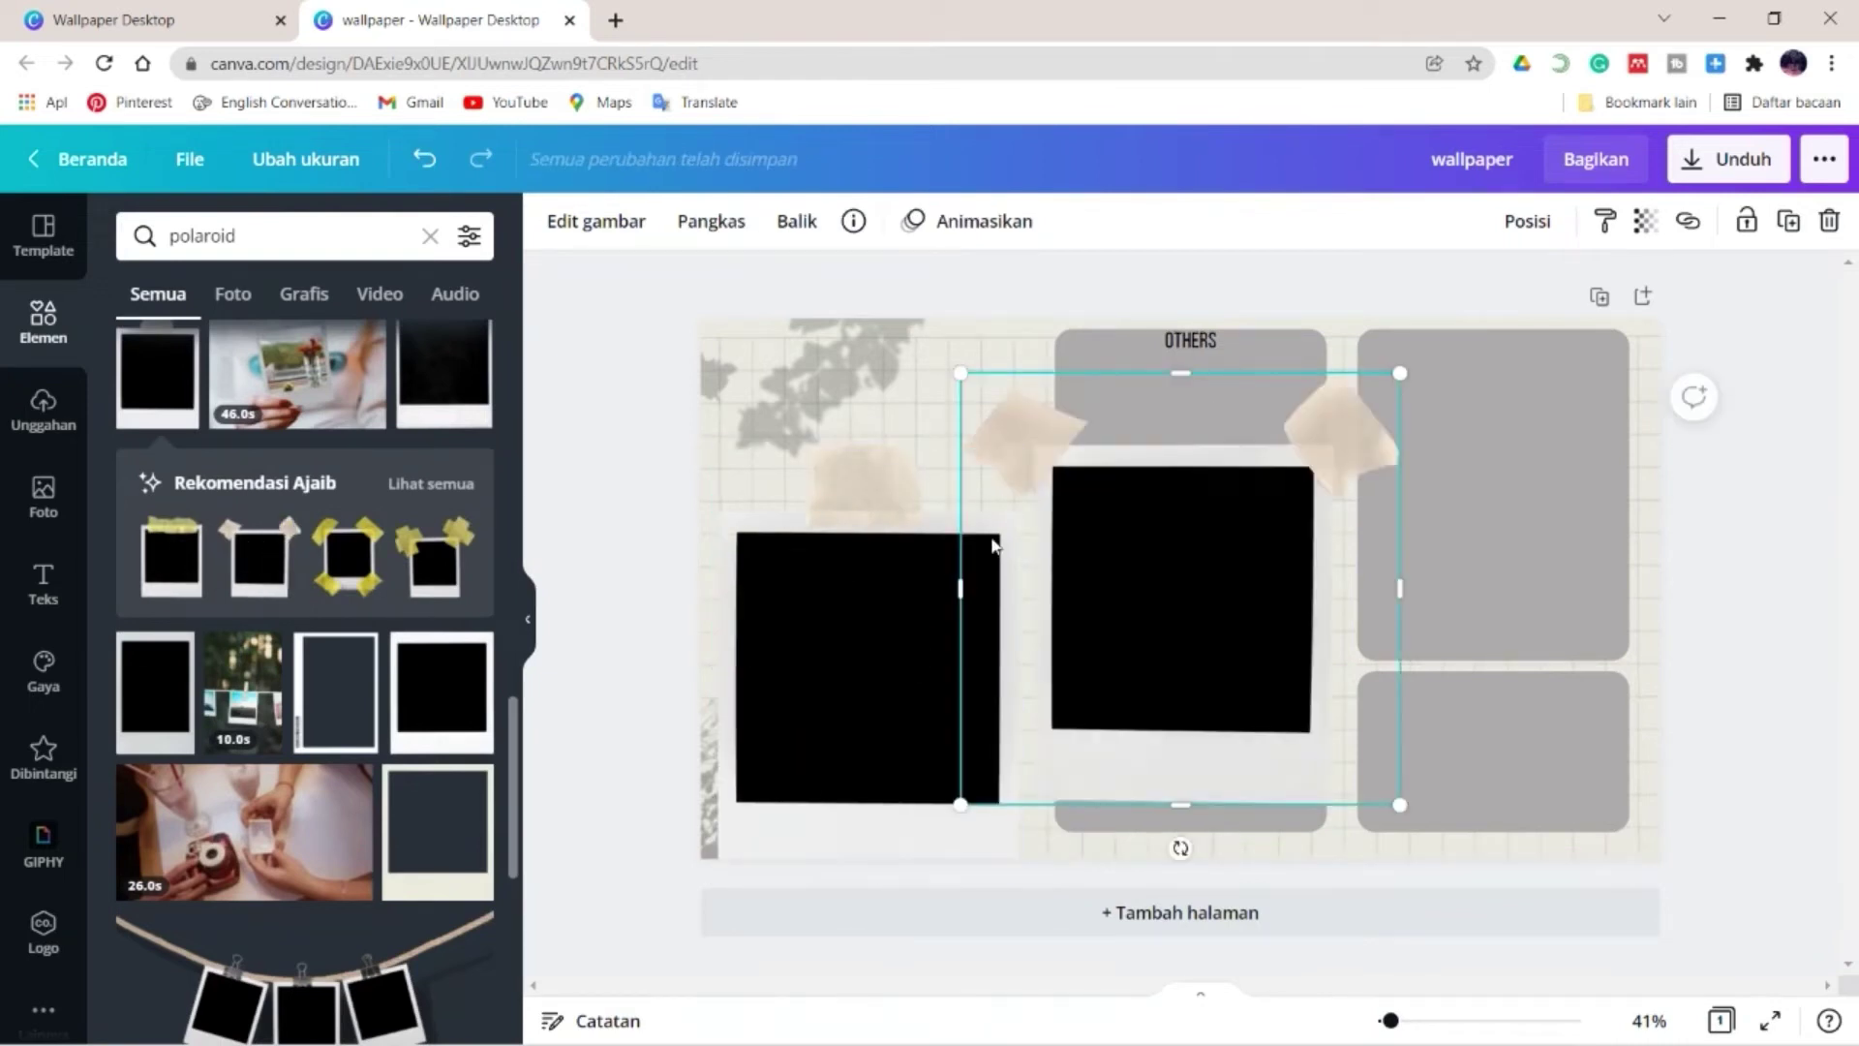
- Shrink the two taped polaroids and arrange them side by side in the empty area beside the grey boxes
drag(1401, 805, 1123, 533)
click(984, 804)
drag(1017, 875, 855, 639)
drag(805, 543, 820, 566)
drag(1046, 461, 975, 494)
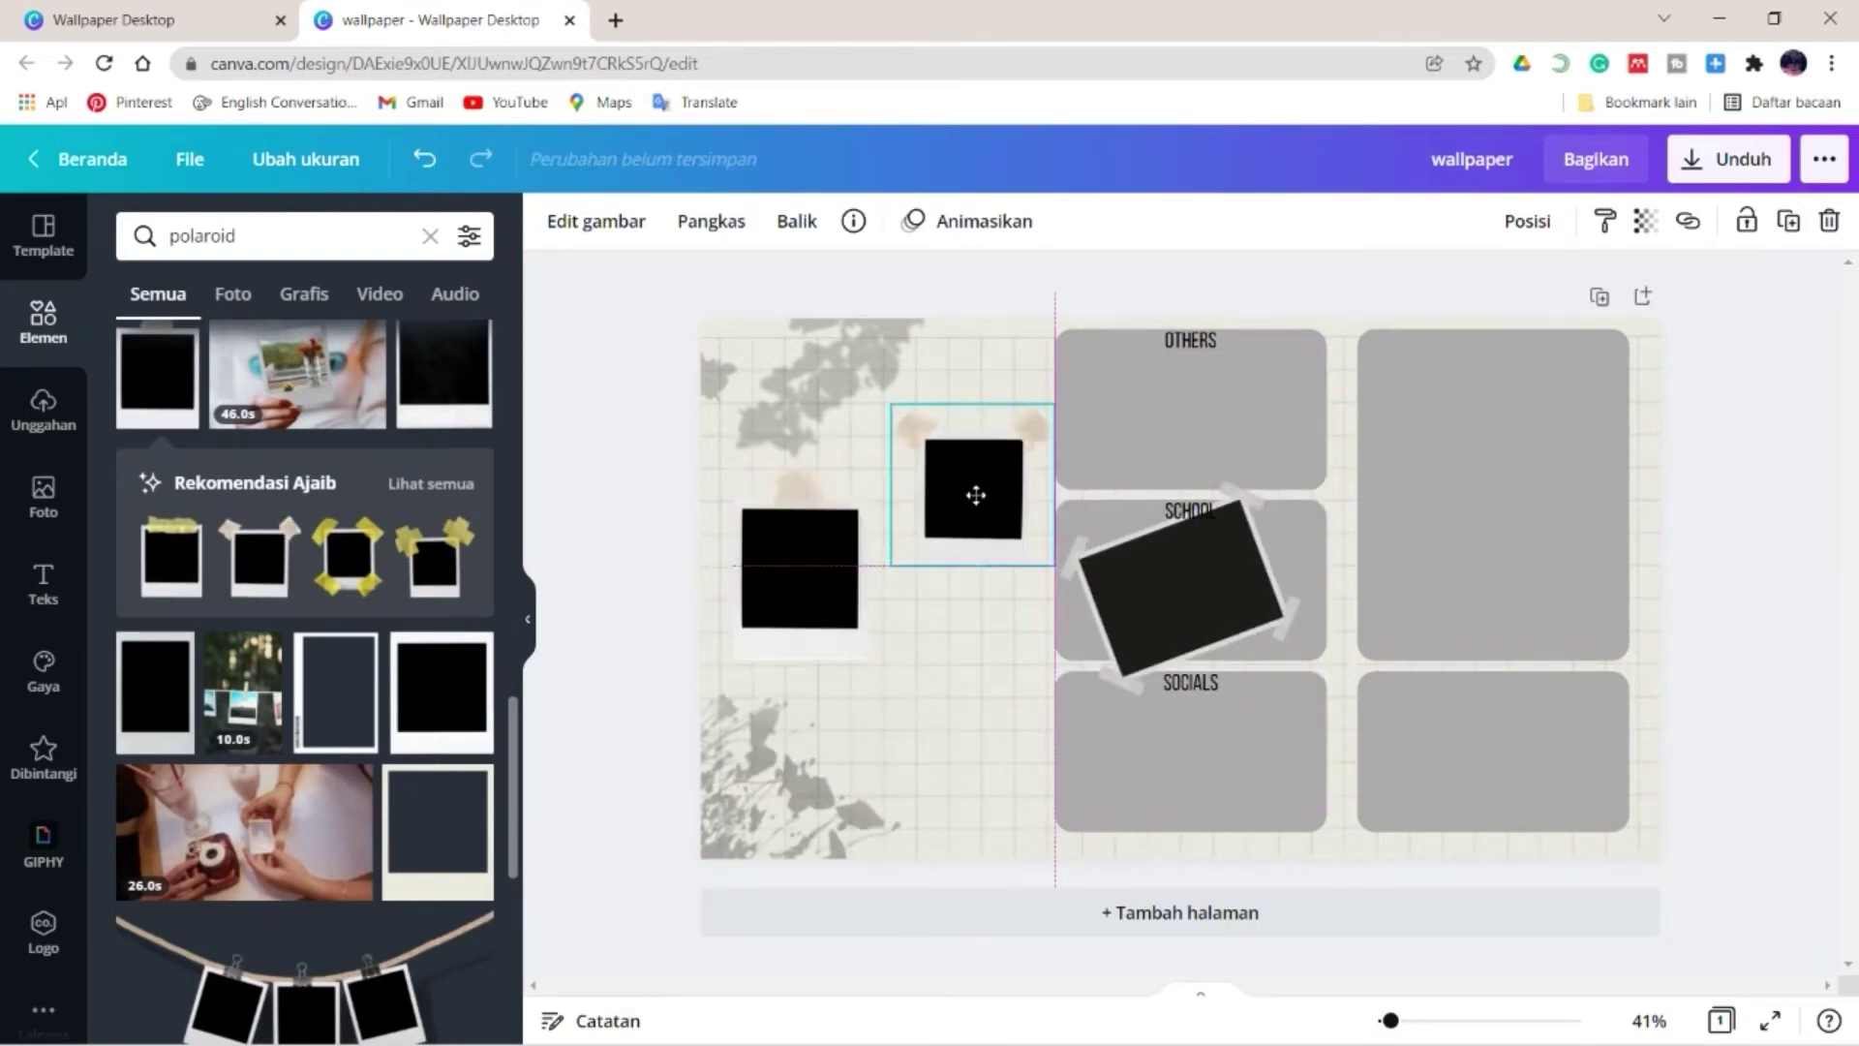
- Delete the tilted black photo frame and the polaroid with the single tape strip
drag(1227, 597, 979, 711)
key(Delete)
click(863, 655)
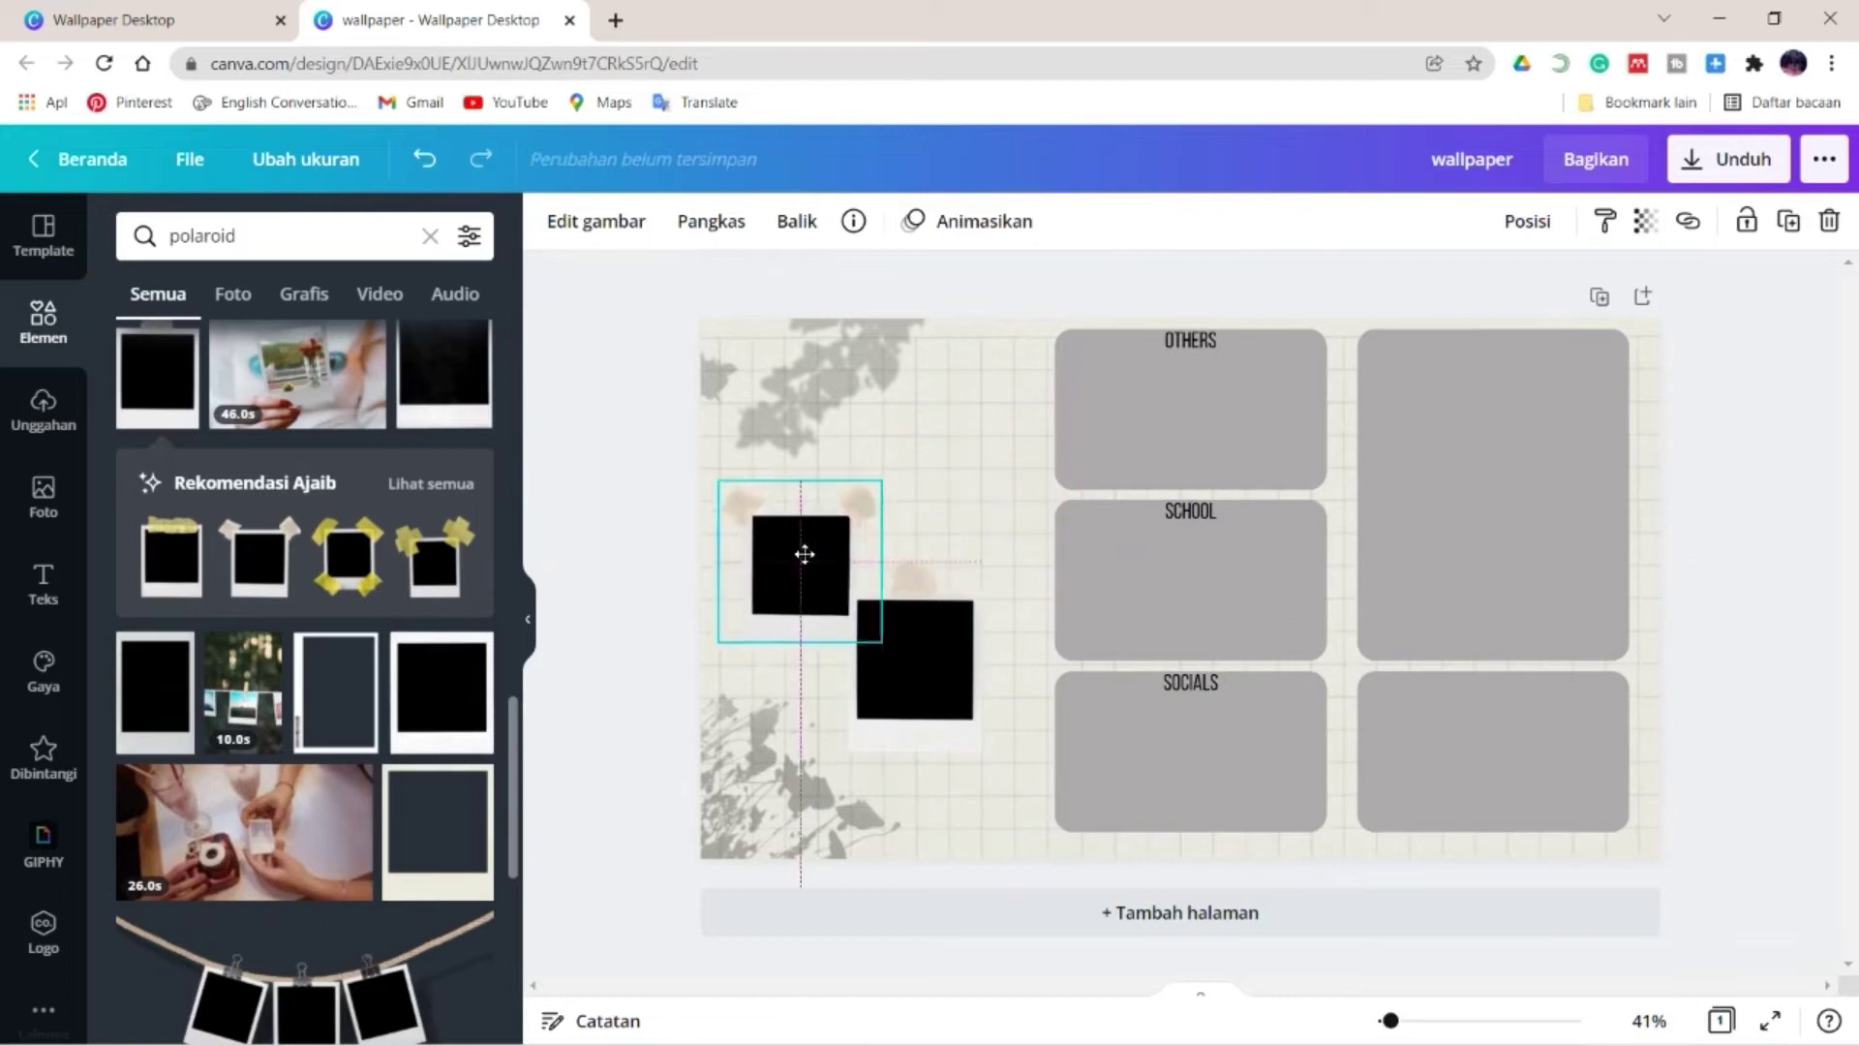
drag(805, 554, 802, 564)
click(913, 658)
drag(981, 752, 954, 713)
drag(905, 652, 941, 696)
key(Delete)
- Duplicate the polaroid taped at both upper corners and stagger the two diagonally between the leaf and wildflower shadows
click(844, 612)
key(ctrl+d)
click(873, 578)
drag(903, 542, 798, 561)
drag(916, 686, 935, 681)
click(769, 777)
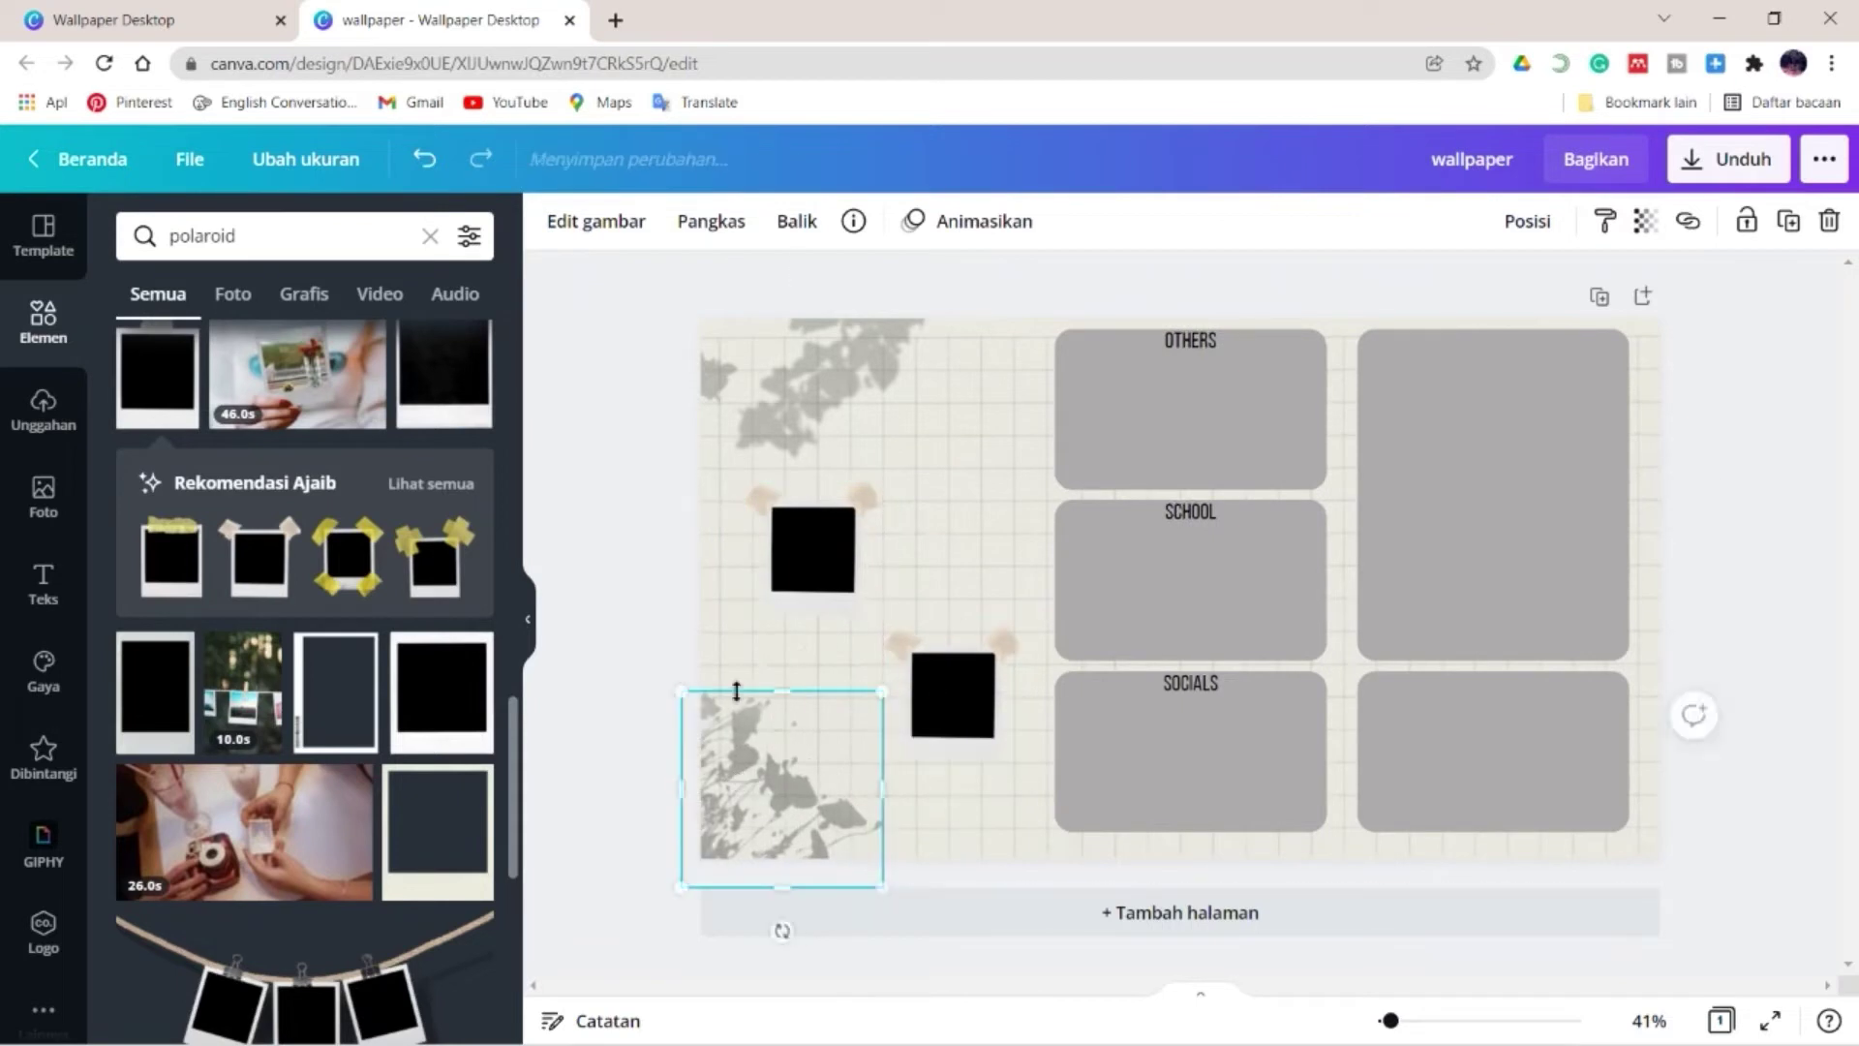
drag(765, 746, 821, 378)
drag(833, 567, 820, 558)
mouse_move(953, 701)
mouse_down()
mouse_move(939, 684)
mouse_move(956, 656)
mouse_move(950, 693)
mouse_up()
click(801, 546)
- Open pexels.com in a new browser tab and search its photos for "grey"
click(616, 19)
text(pe)
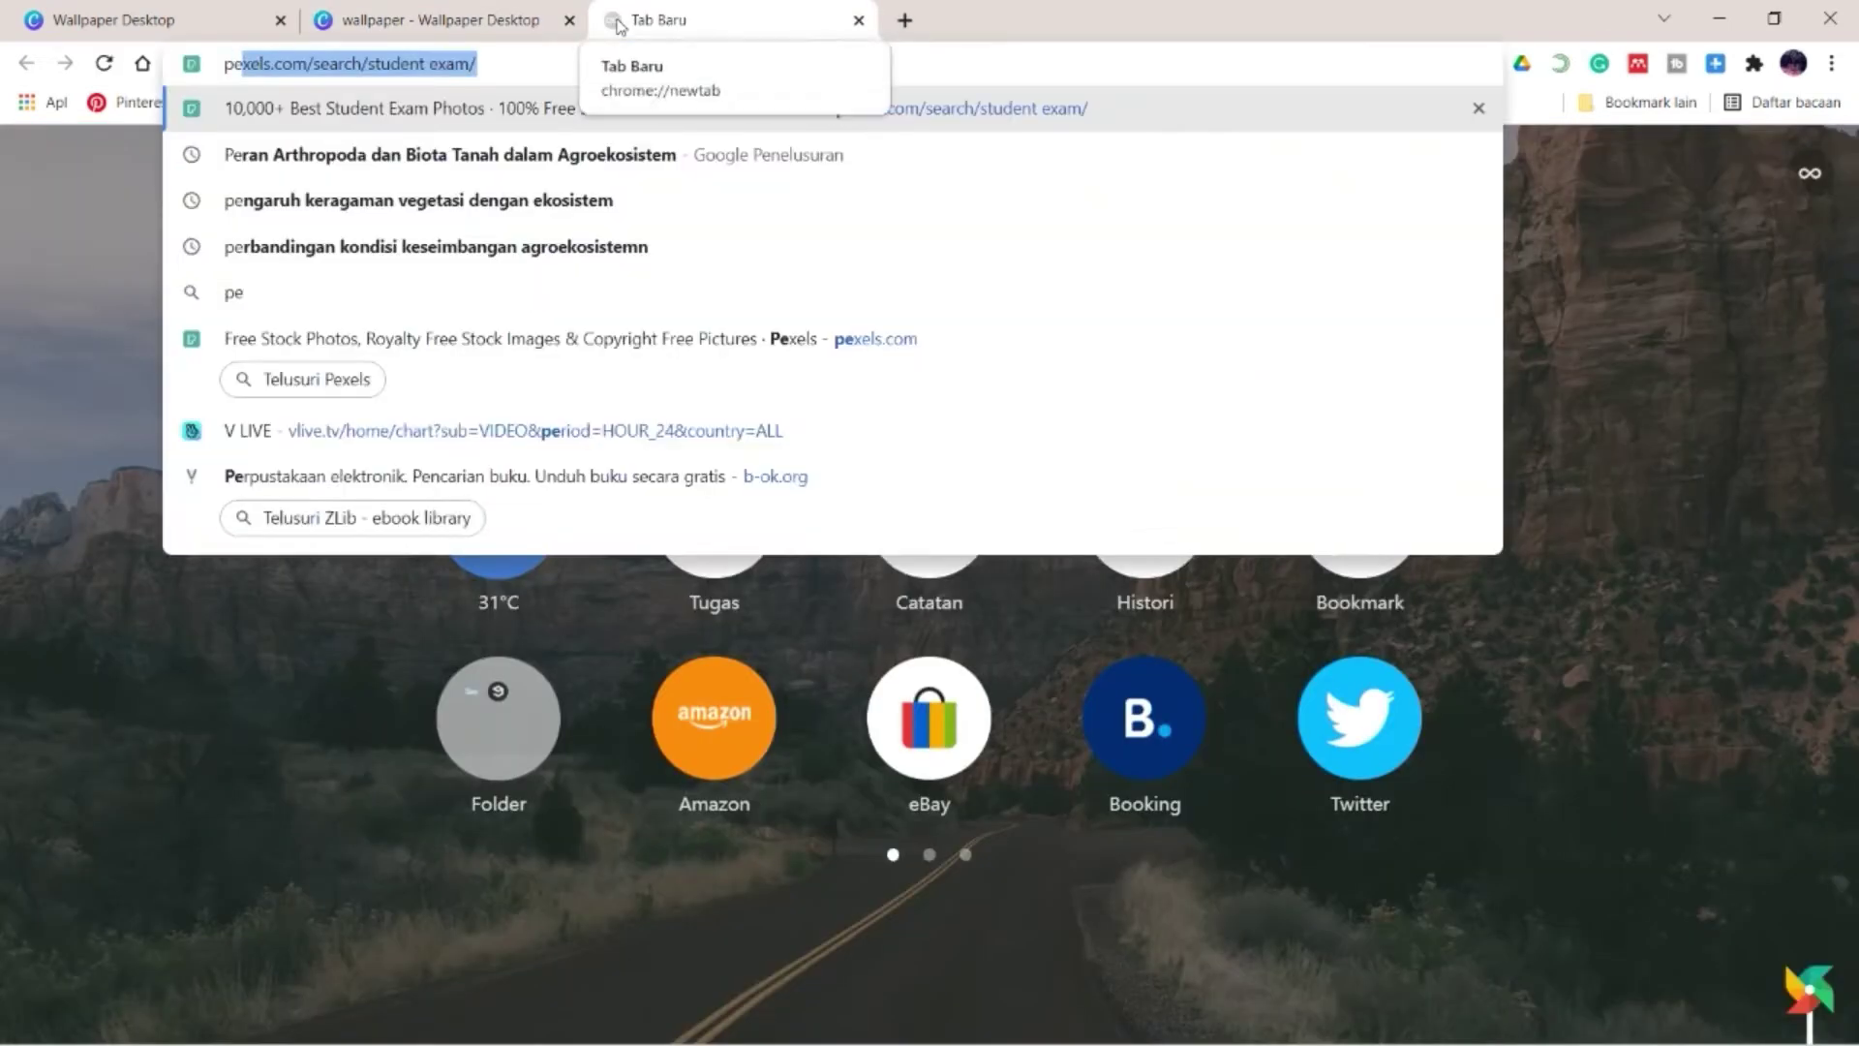
text(xels.com)
key(Return)
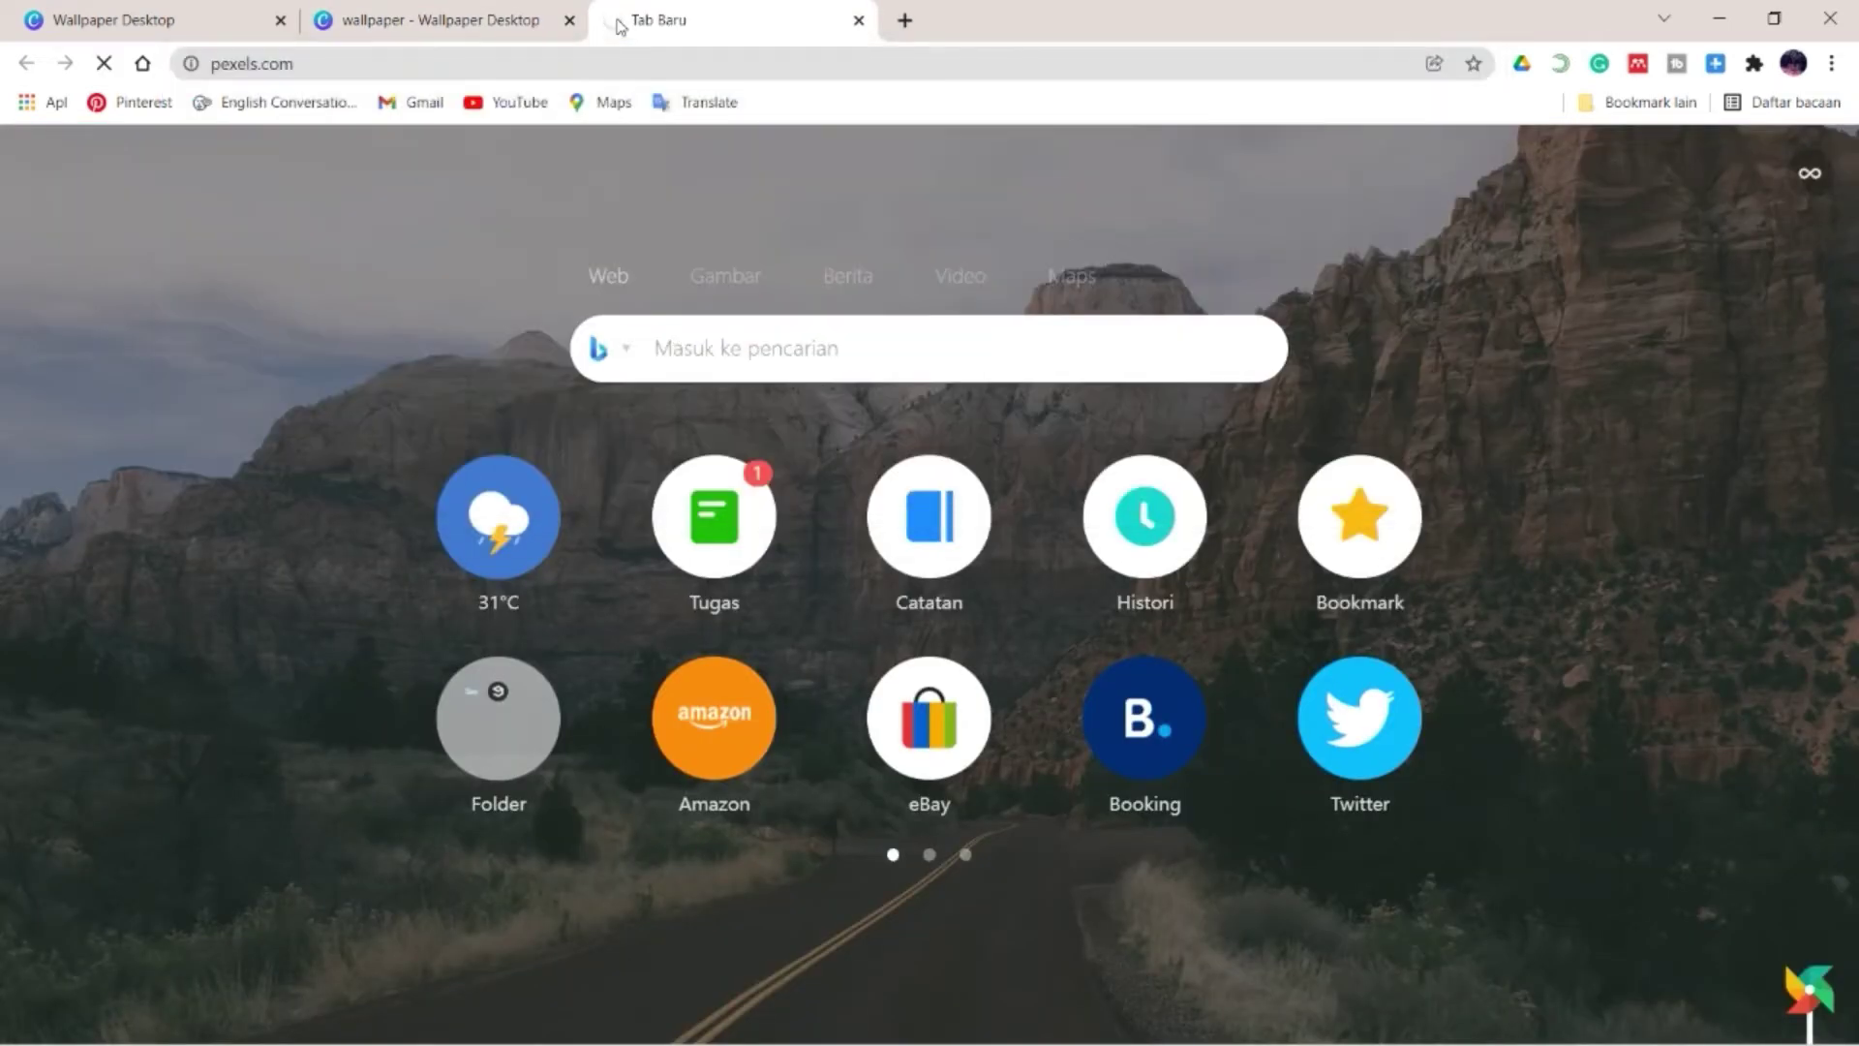
click(1586, 1019)
click(832, 506)
text(grey)
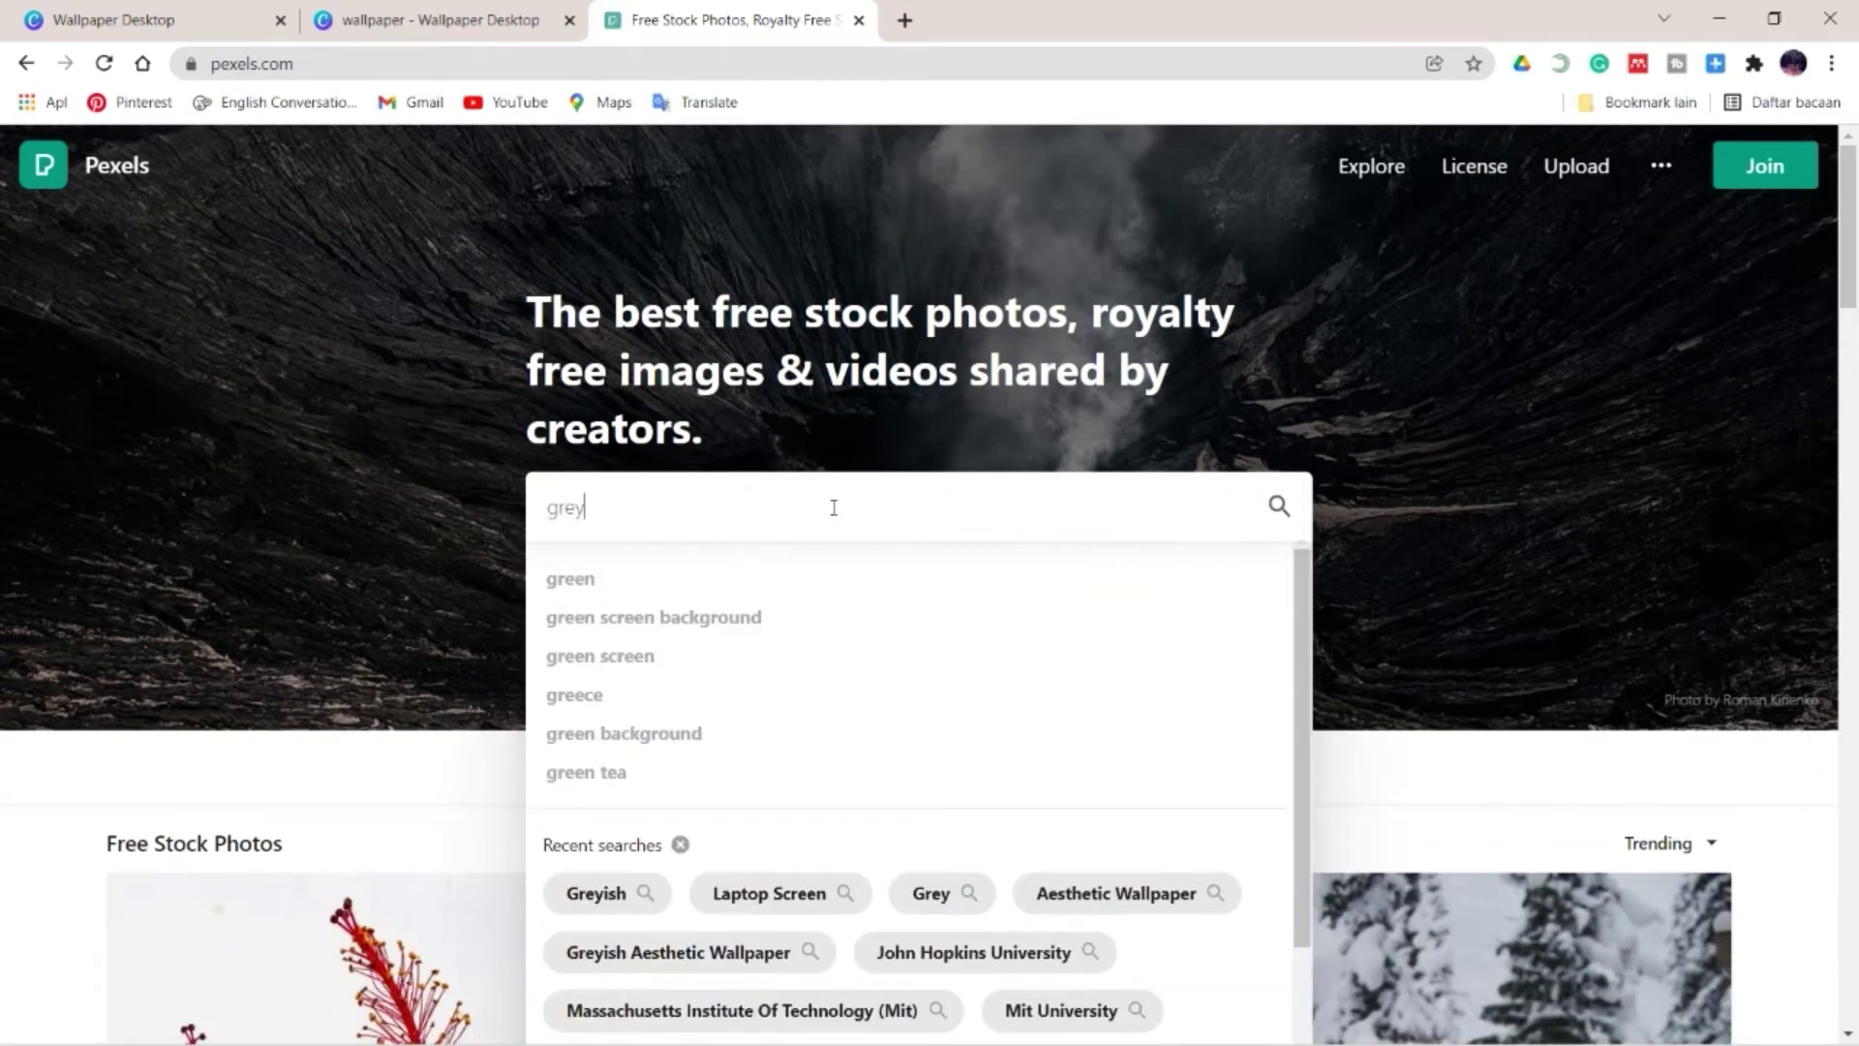
key(Return)
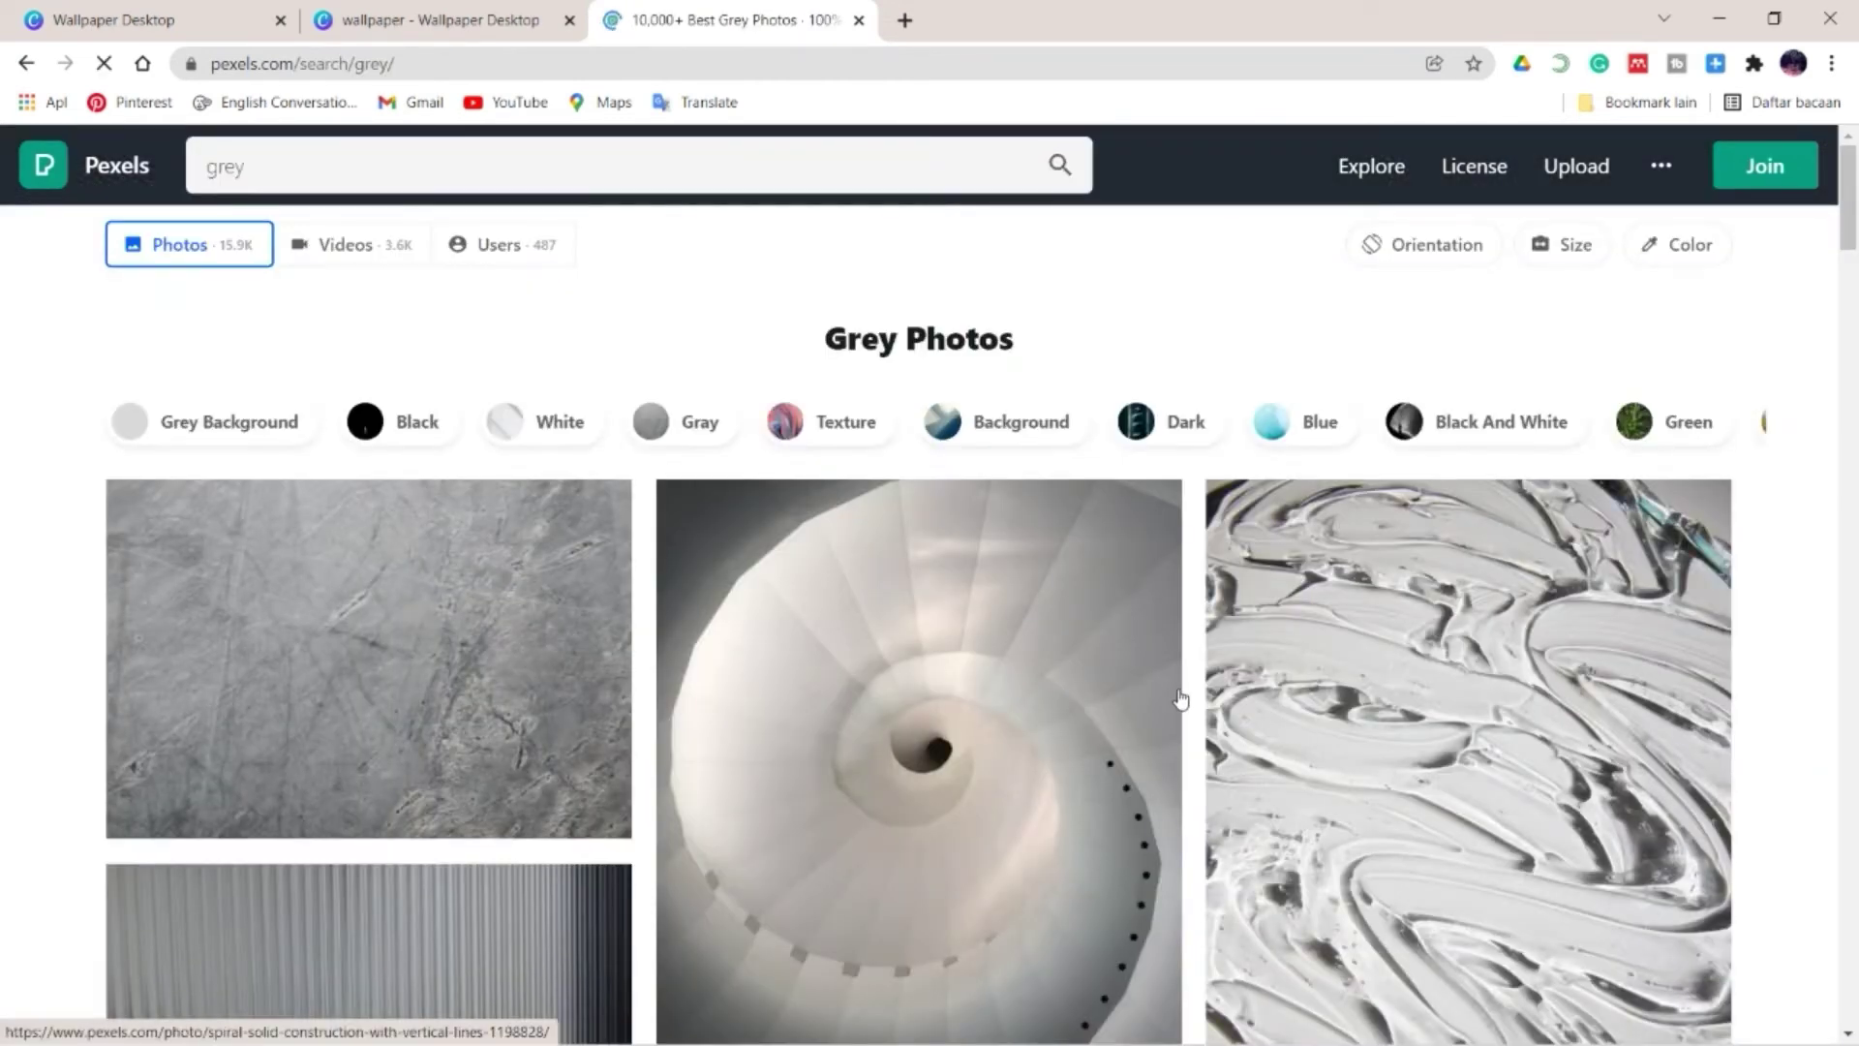
- Find the gray fur cat photo on the striped cloth and download it
scroll(1182, 697, down, 10)
click(1334, 776)
click(1311, 697)
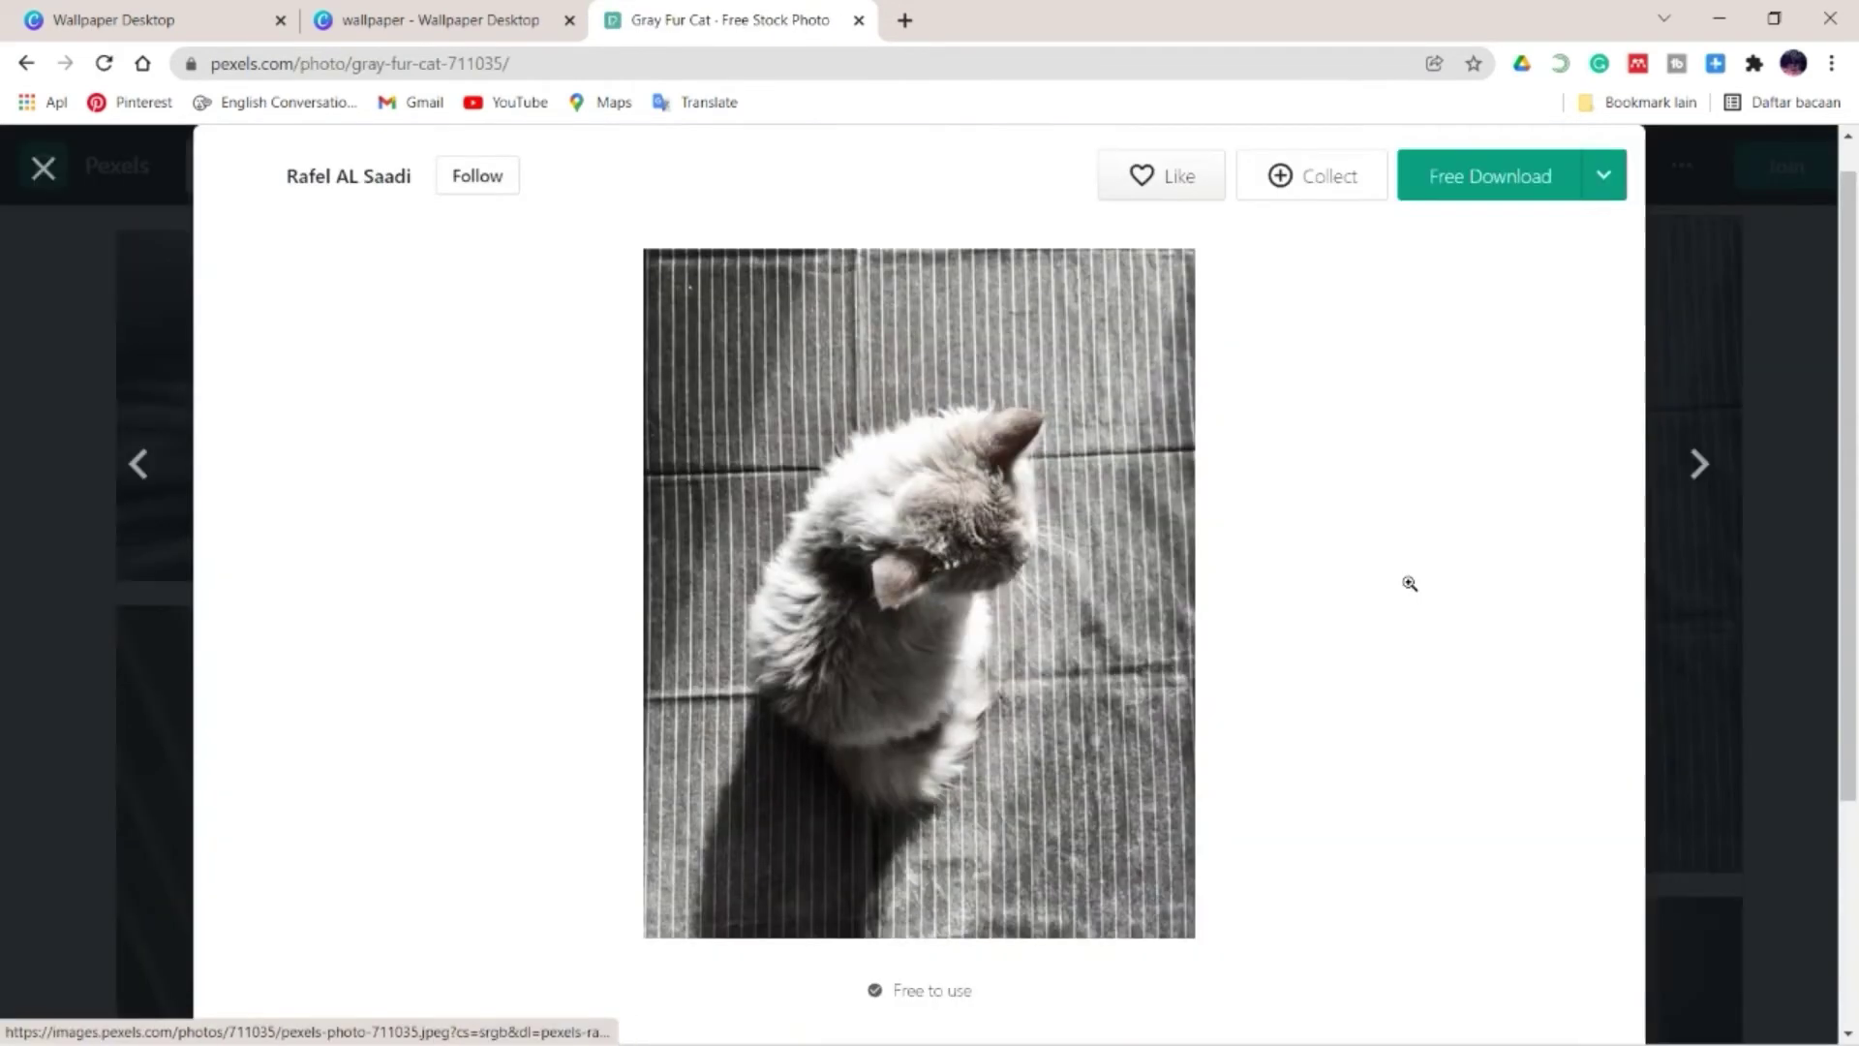
scroll(1426, 461, down, 6)
scroll(1424, 459, up, 8)
click(1516, 208)
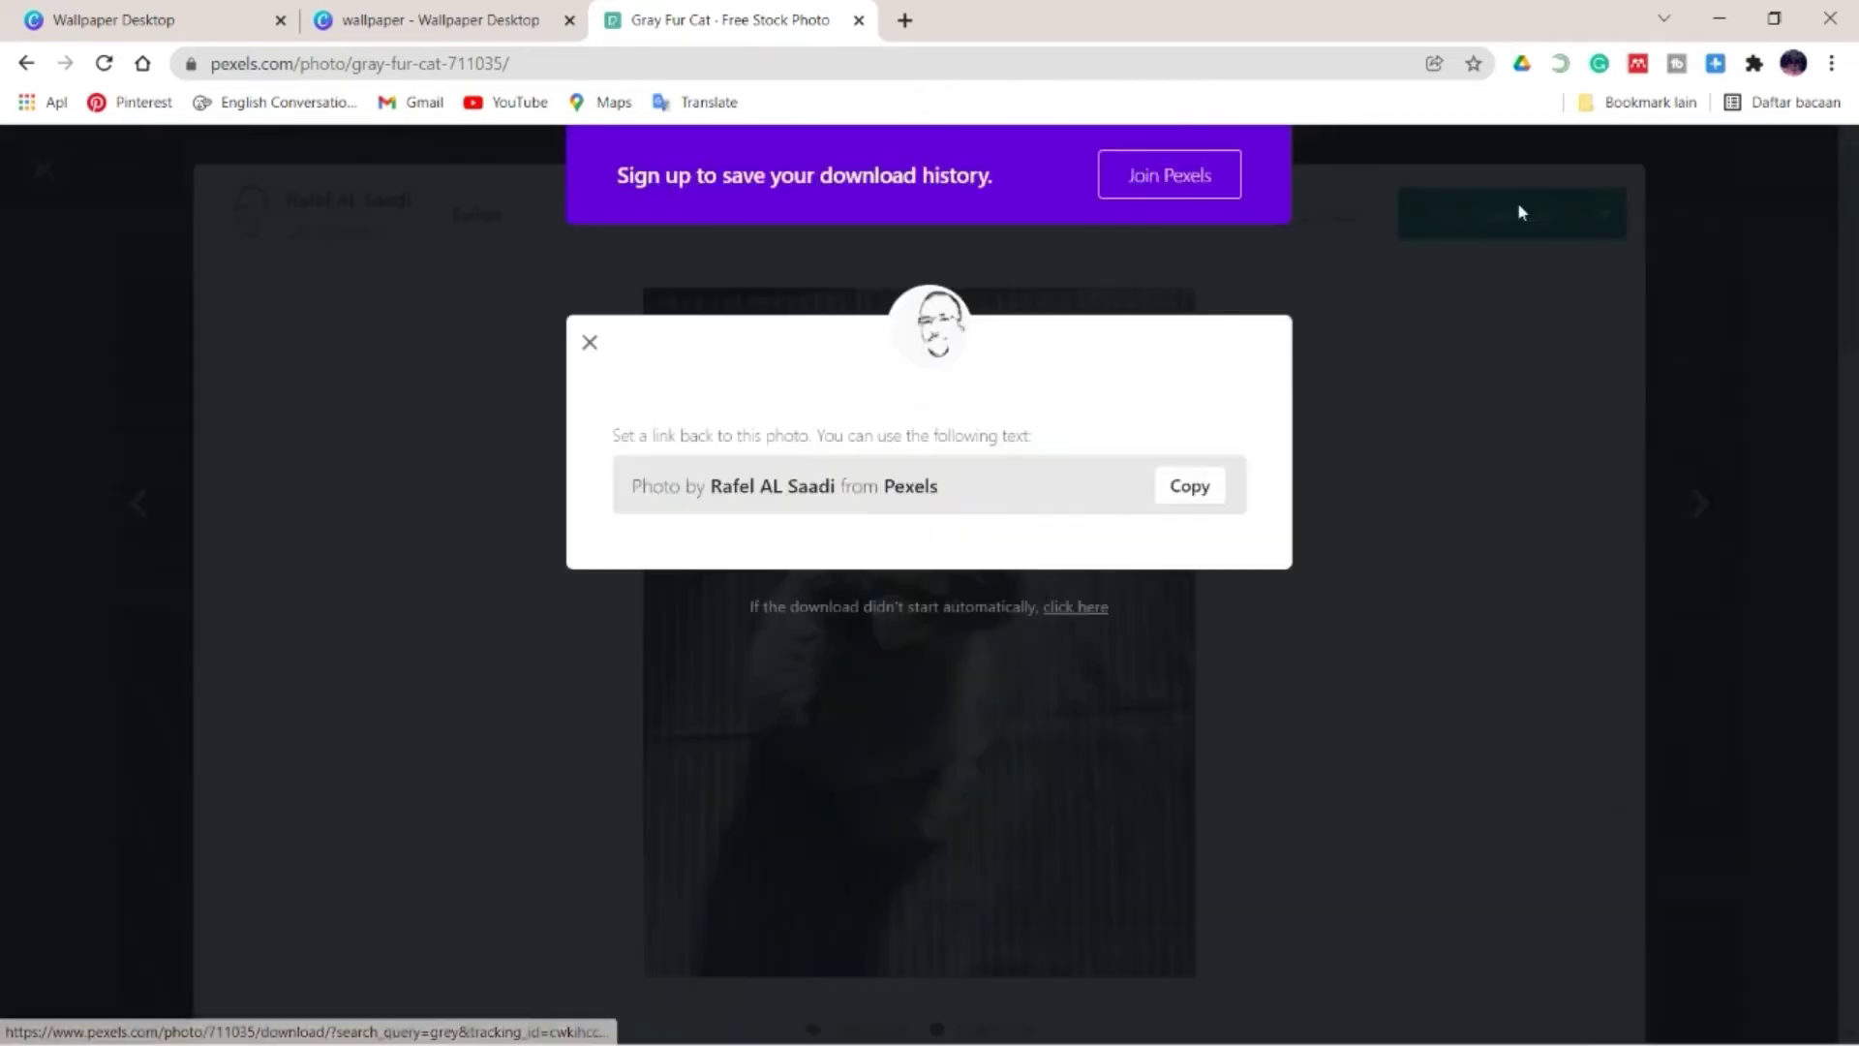
click(589, 343)
- Find the white peony bouquet photo with the sphere-shaped lamp and download it
scroll(877, 474, down, 20)
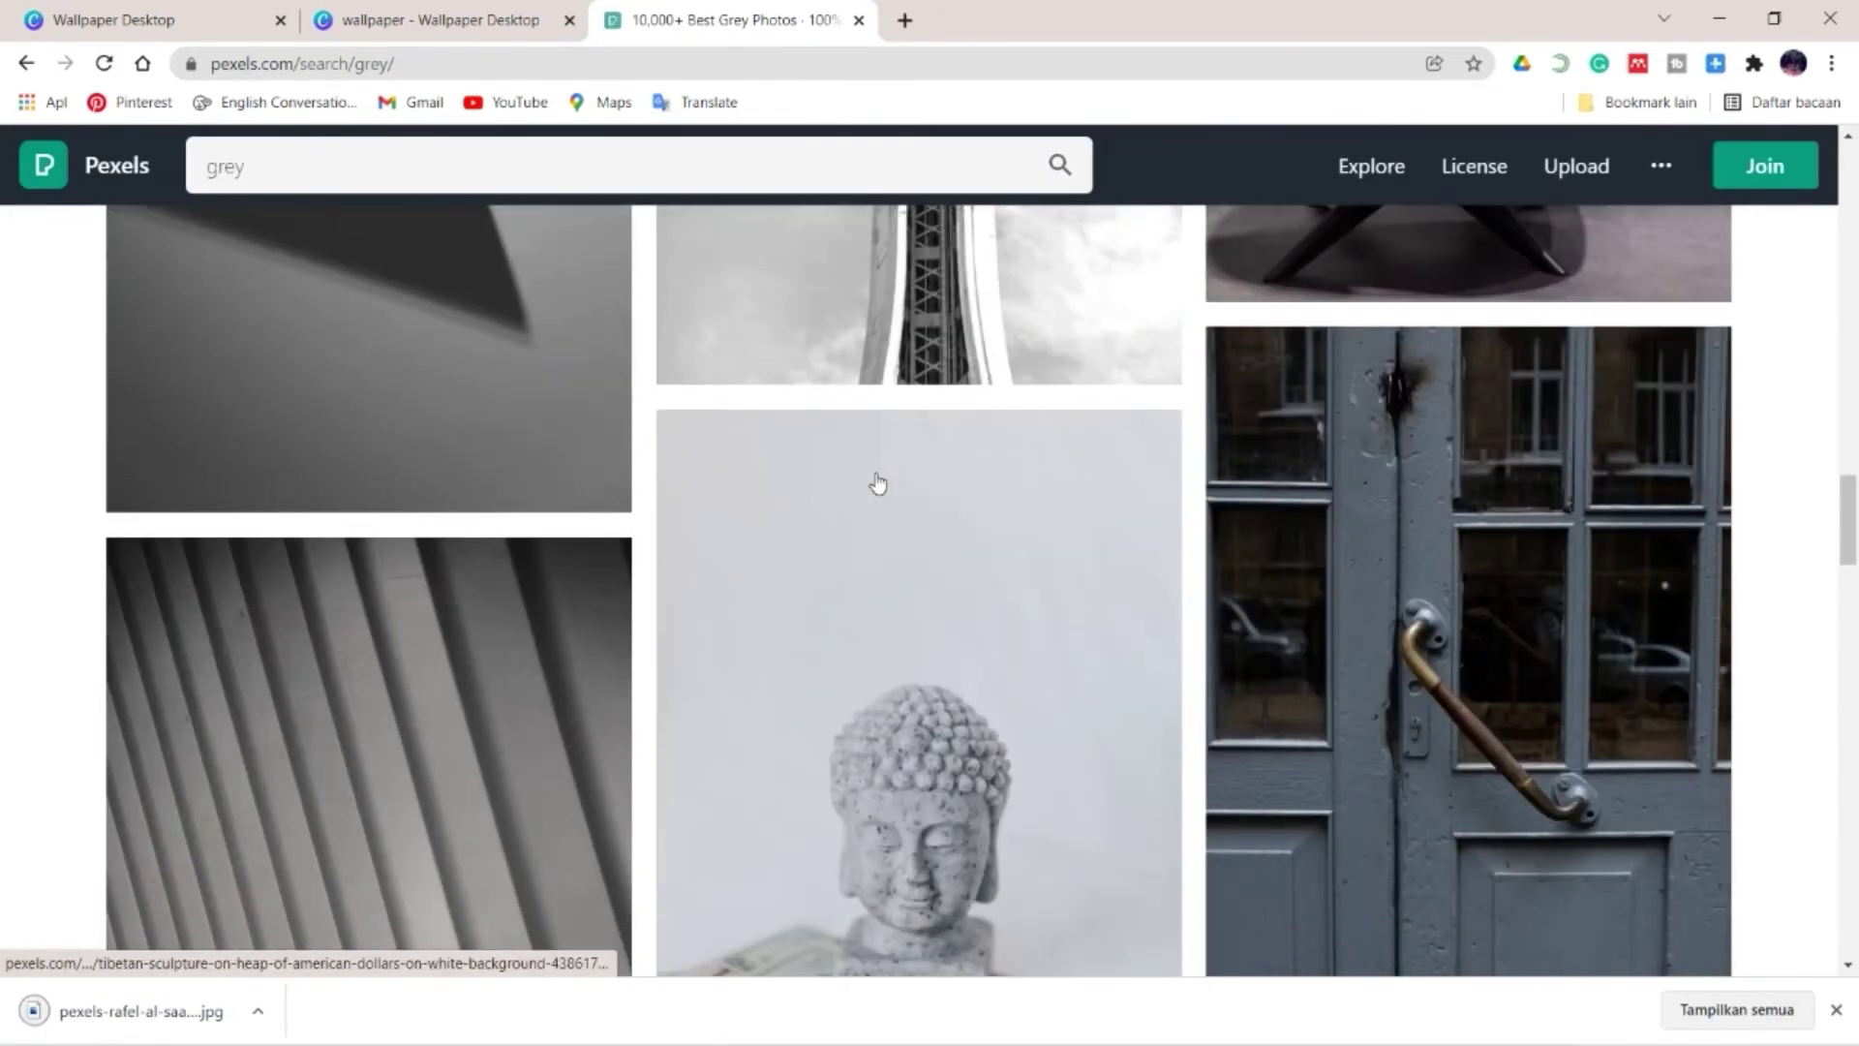
scroll(878, 475, down, 10)
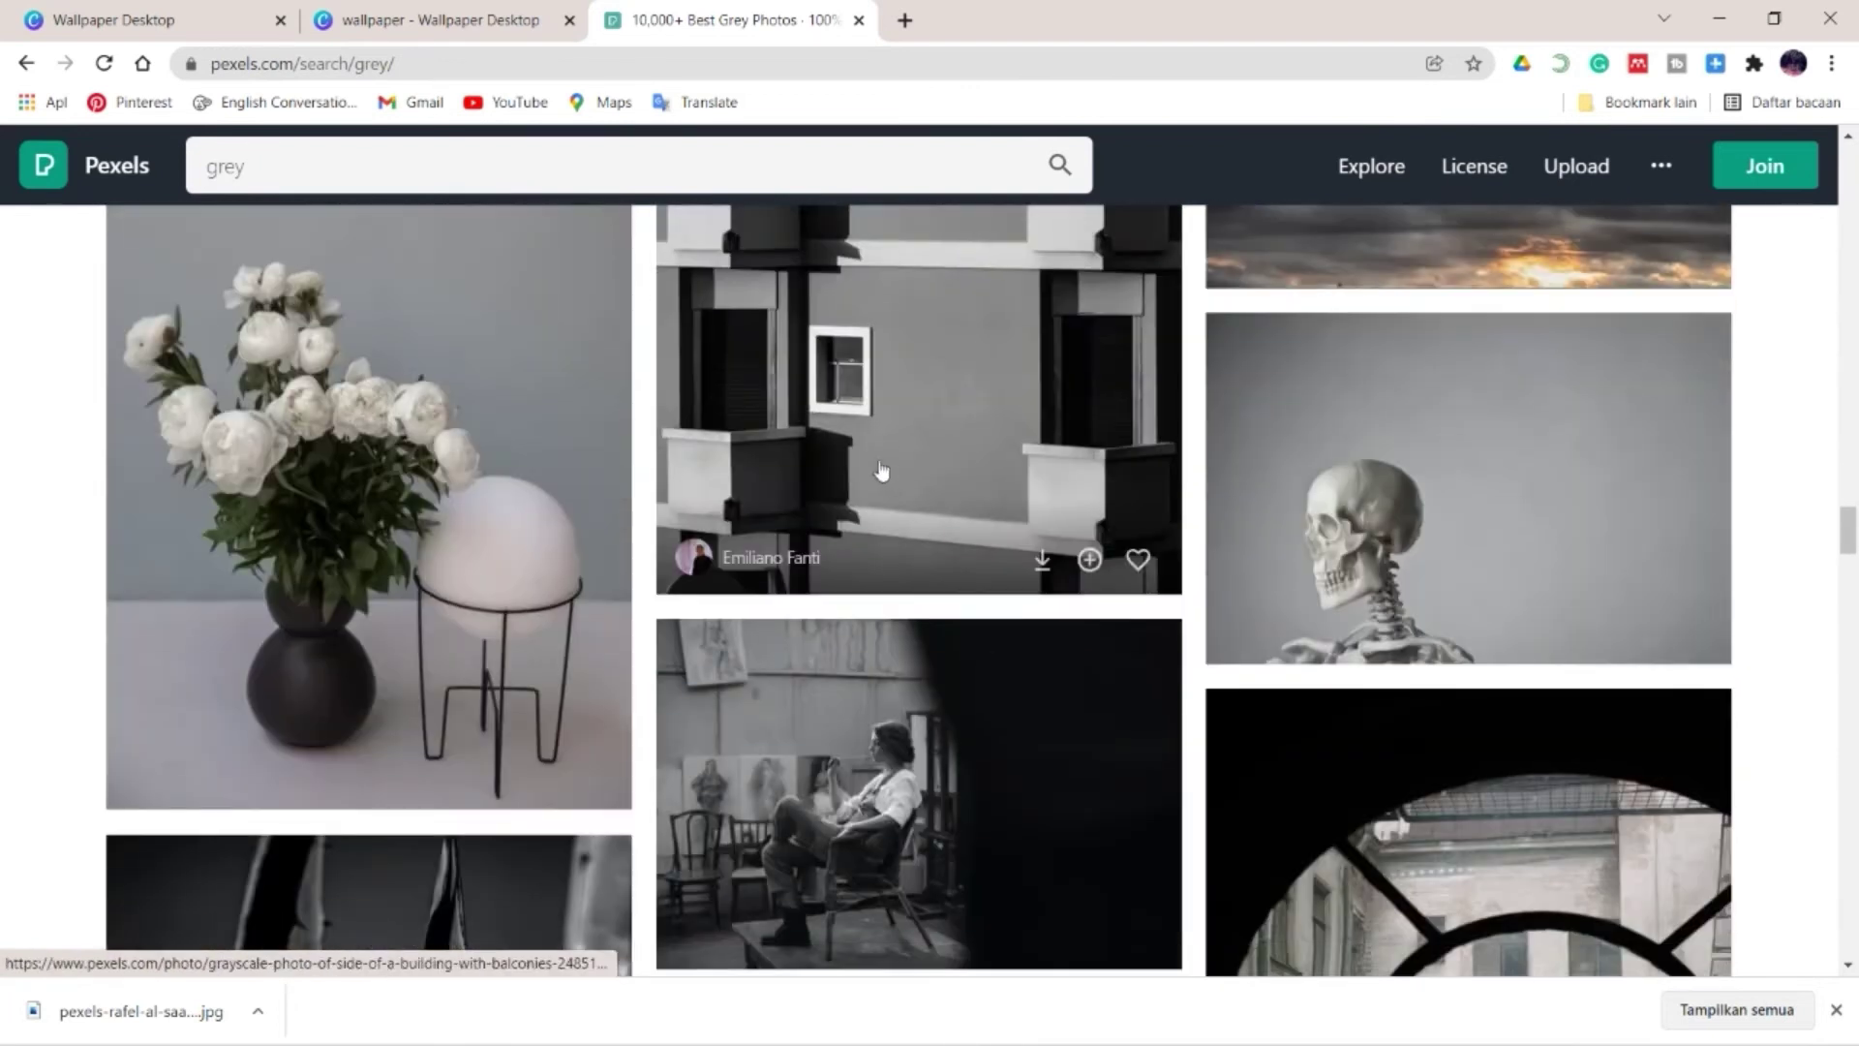
scroll(888, 465, up, 1)
click(461, 490)
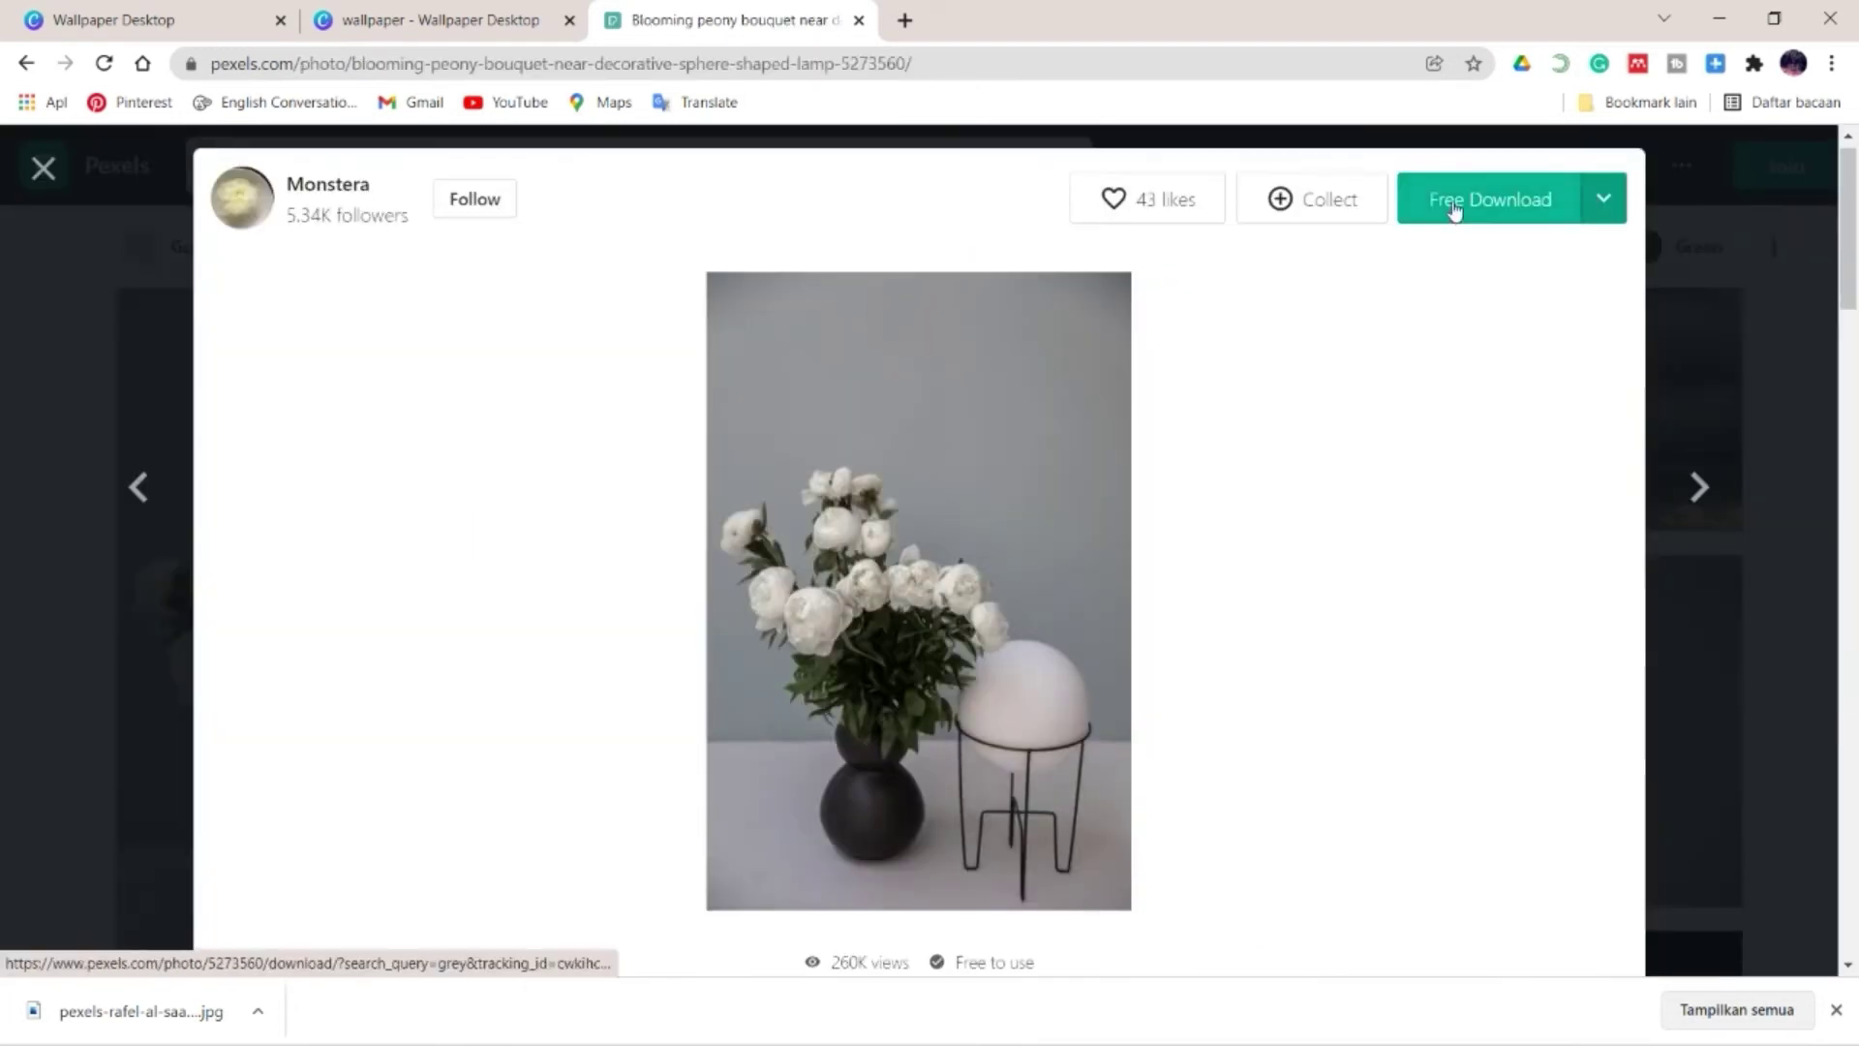
click(1453, 205)
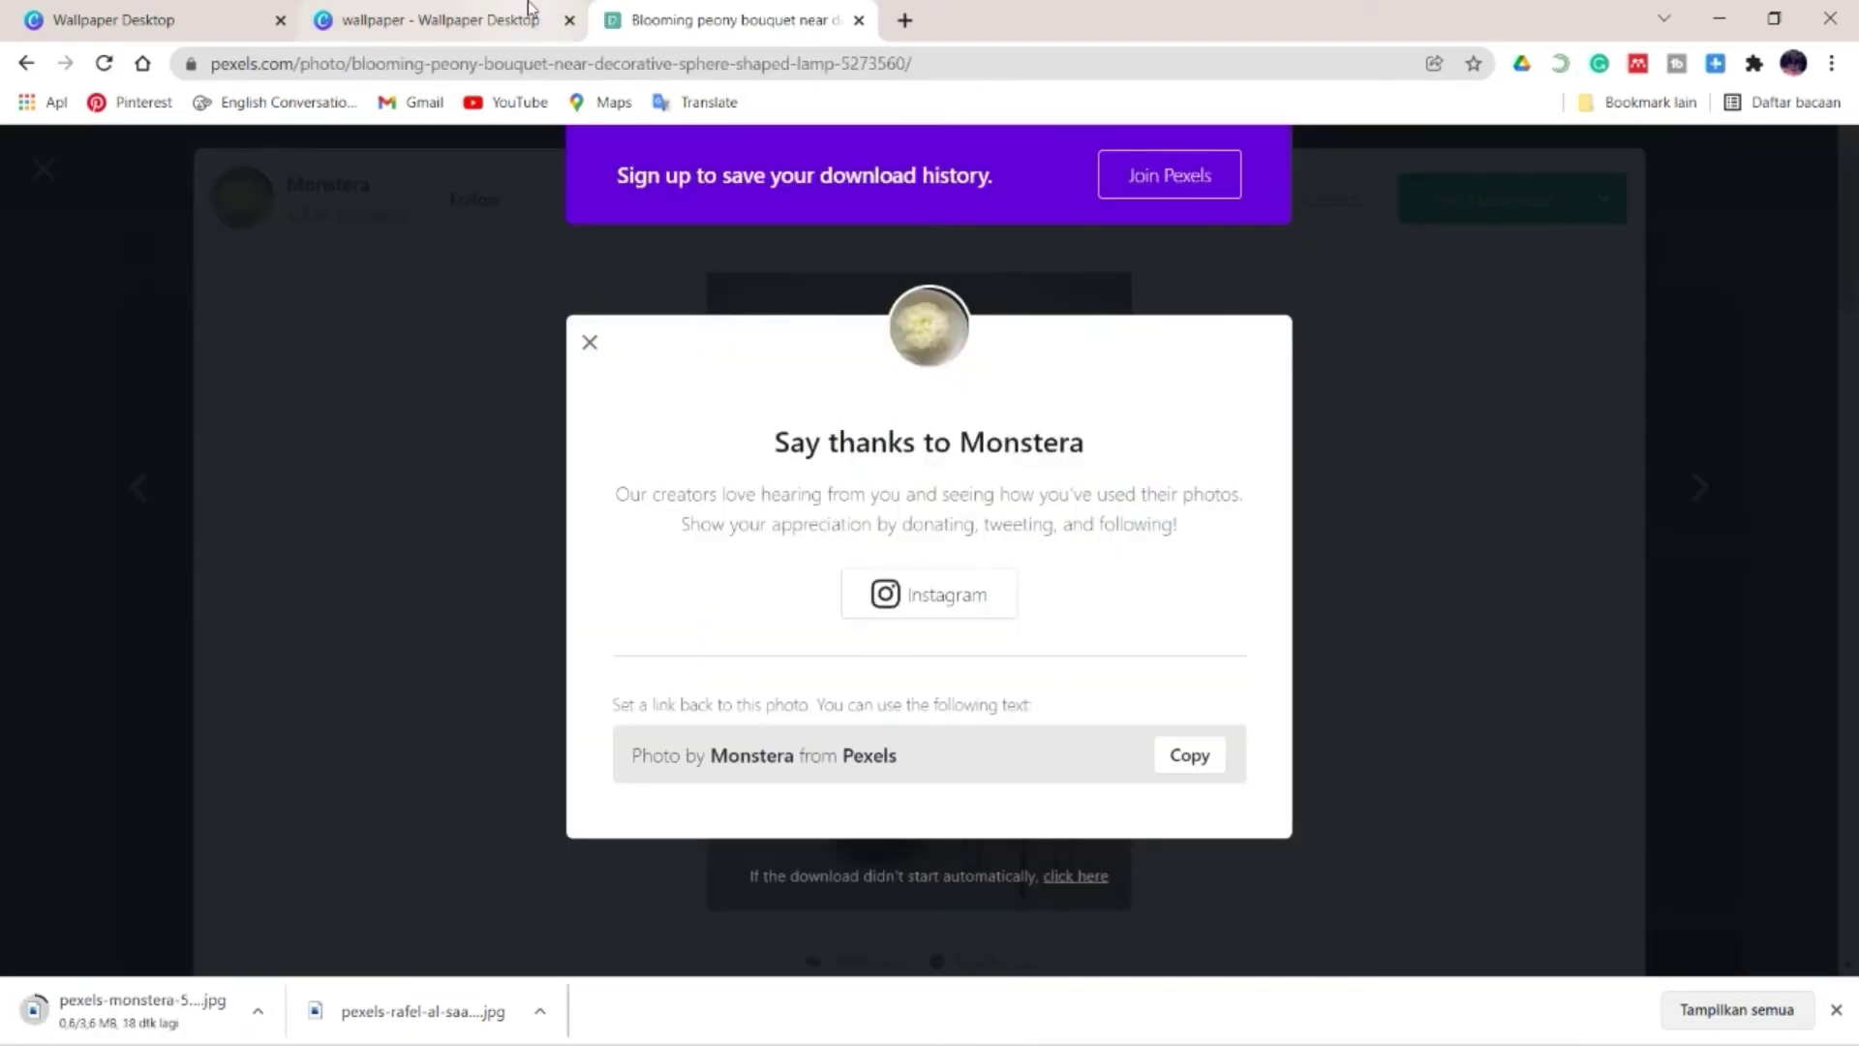
- Return to the Canva wallpaper design, upload the two downloaded photos and add the cat photo to the page
click(436, 19)
click(42, 412)
drag(402, 1027, 290, 619)
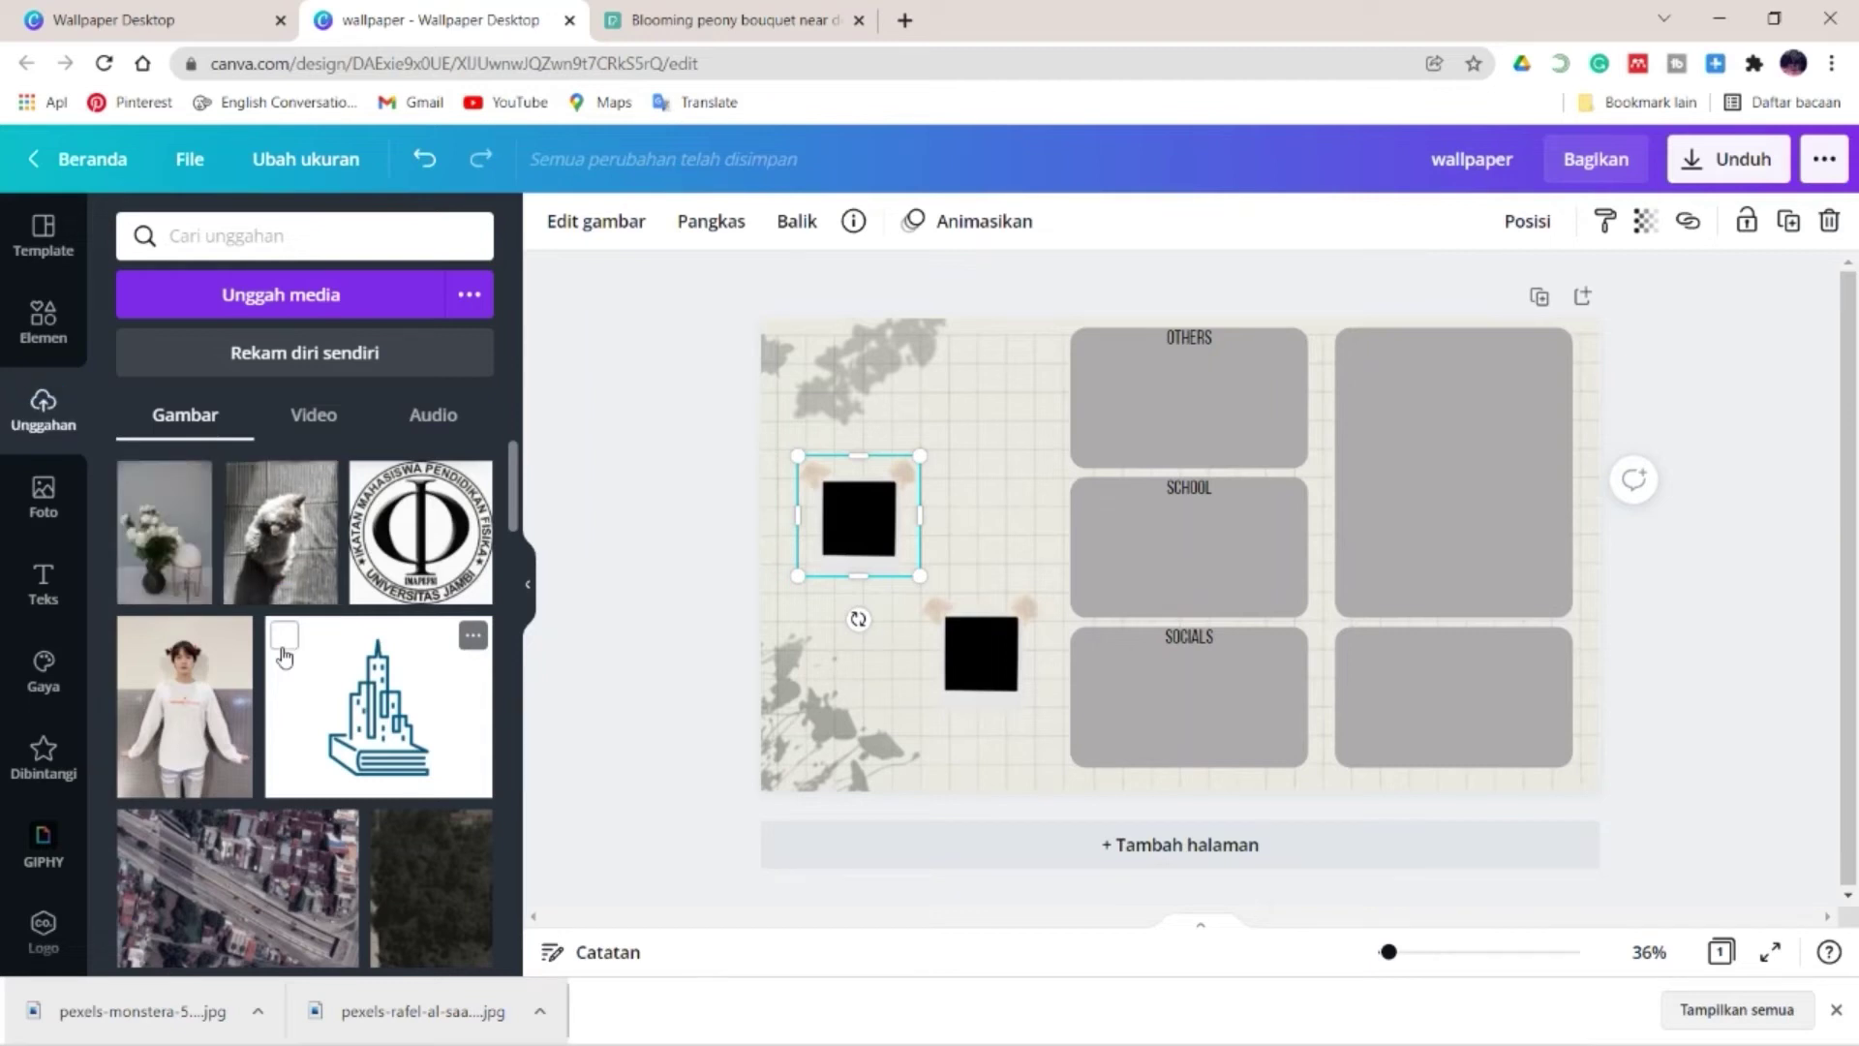
click(302, 544)
- Shrink the cat photo and place it over the black window of the upper polaroid
drag(1388, 952, 1410, 952)
scroll(953, 519, up, 2)
scroll(953, 519, up, 1)
drag(843, 463, 1050, 651)
drag(1043, 756, 618, 415)
drag(1104, 340, 867, 635)
drag(803, 775, 804, 574)
drag(874, 777, 765, 646)
drag(910, 918, 663, 918)
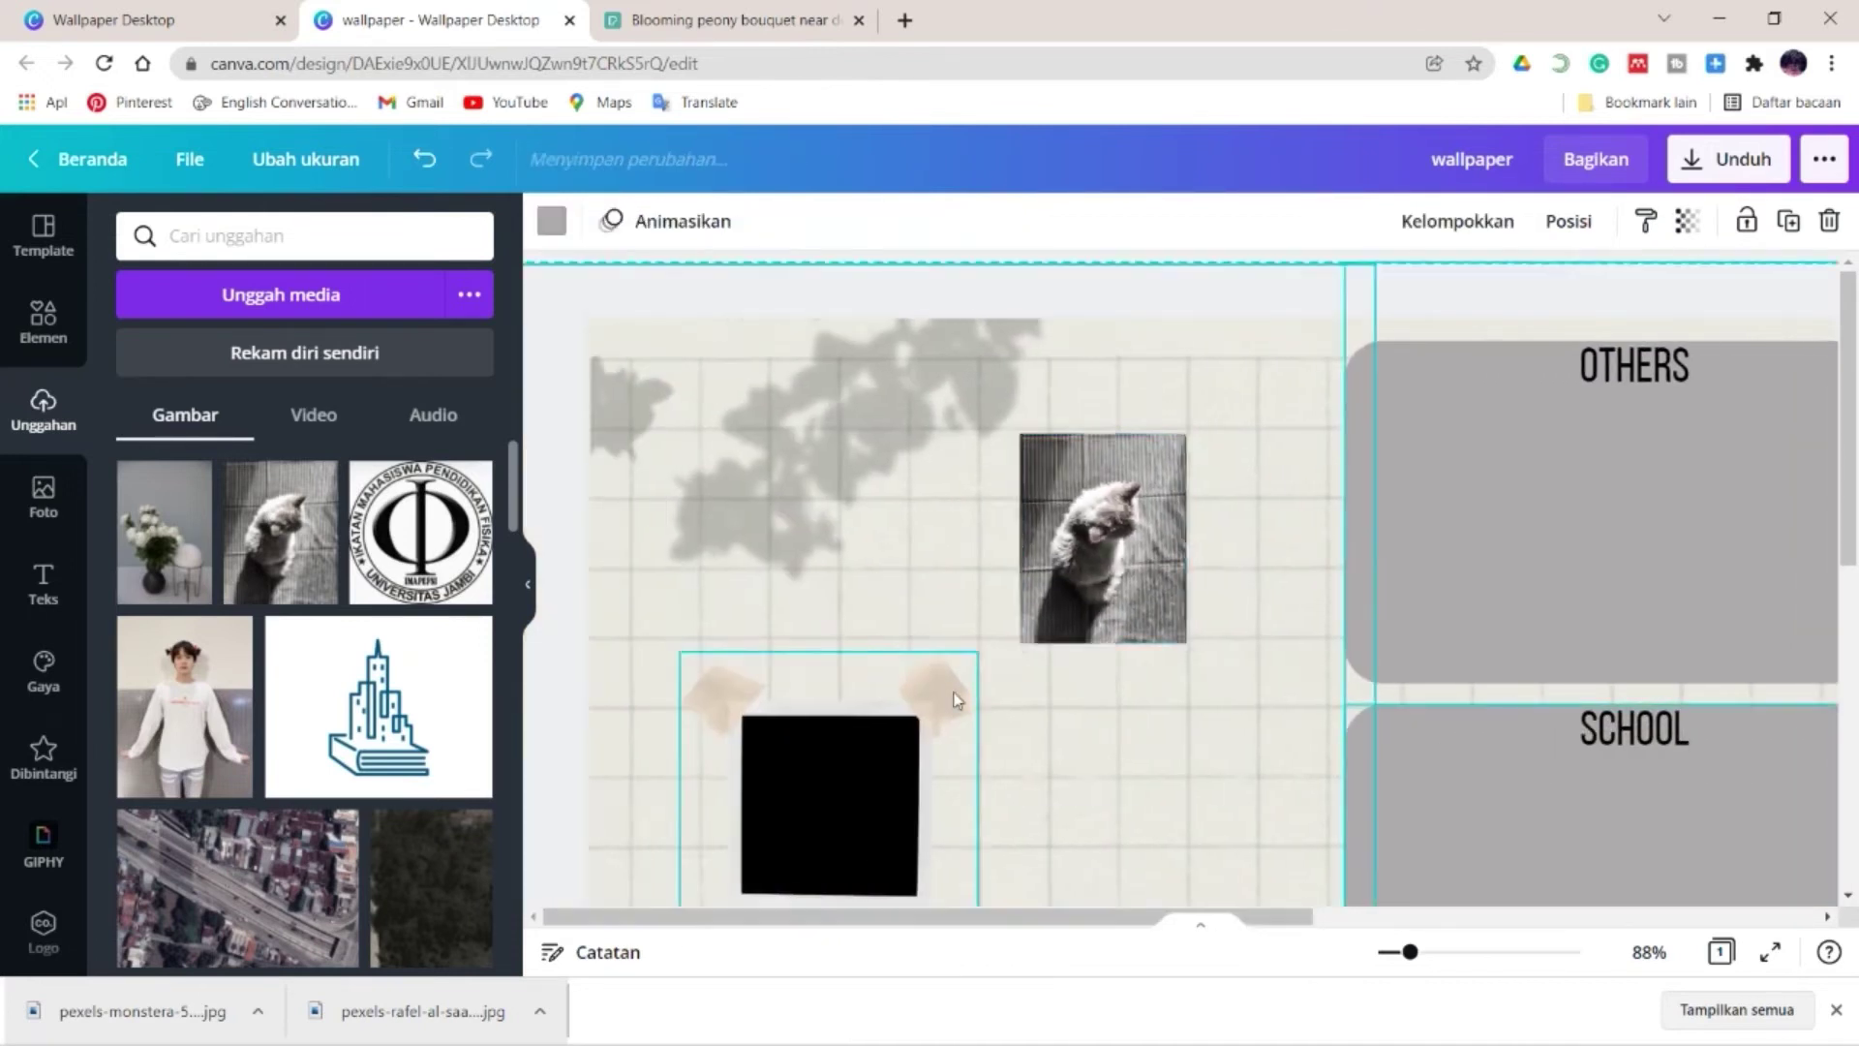
scroll(1016, 562, down, 3)
scroll(1082, 419, up, 2)
drag(1086, 415, 817, 666)
drag(826, 565, 826, 589)
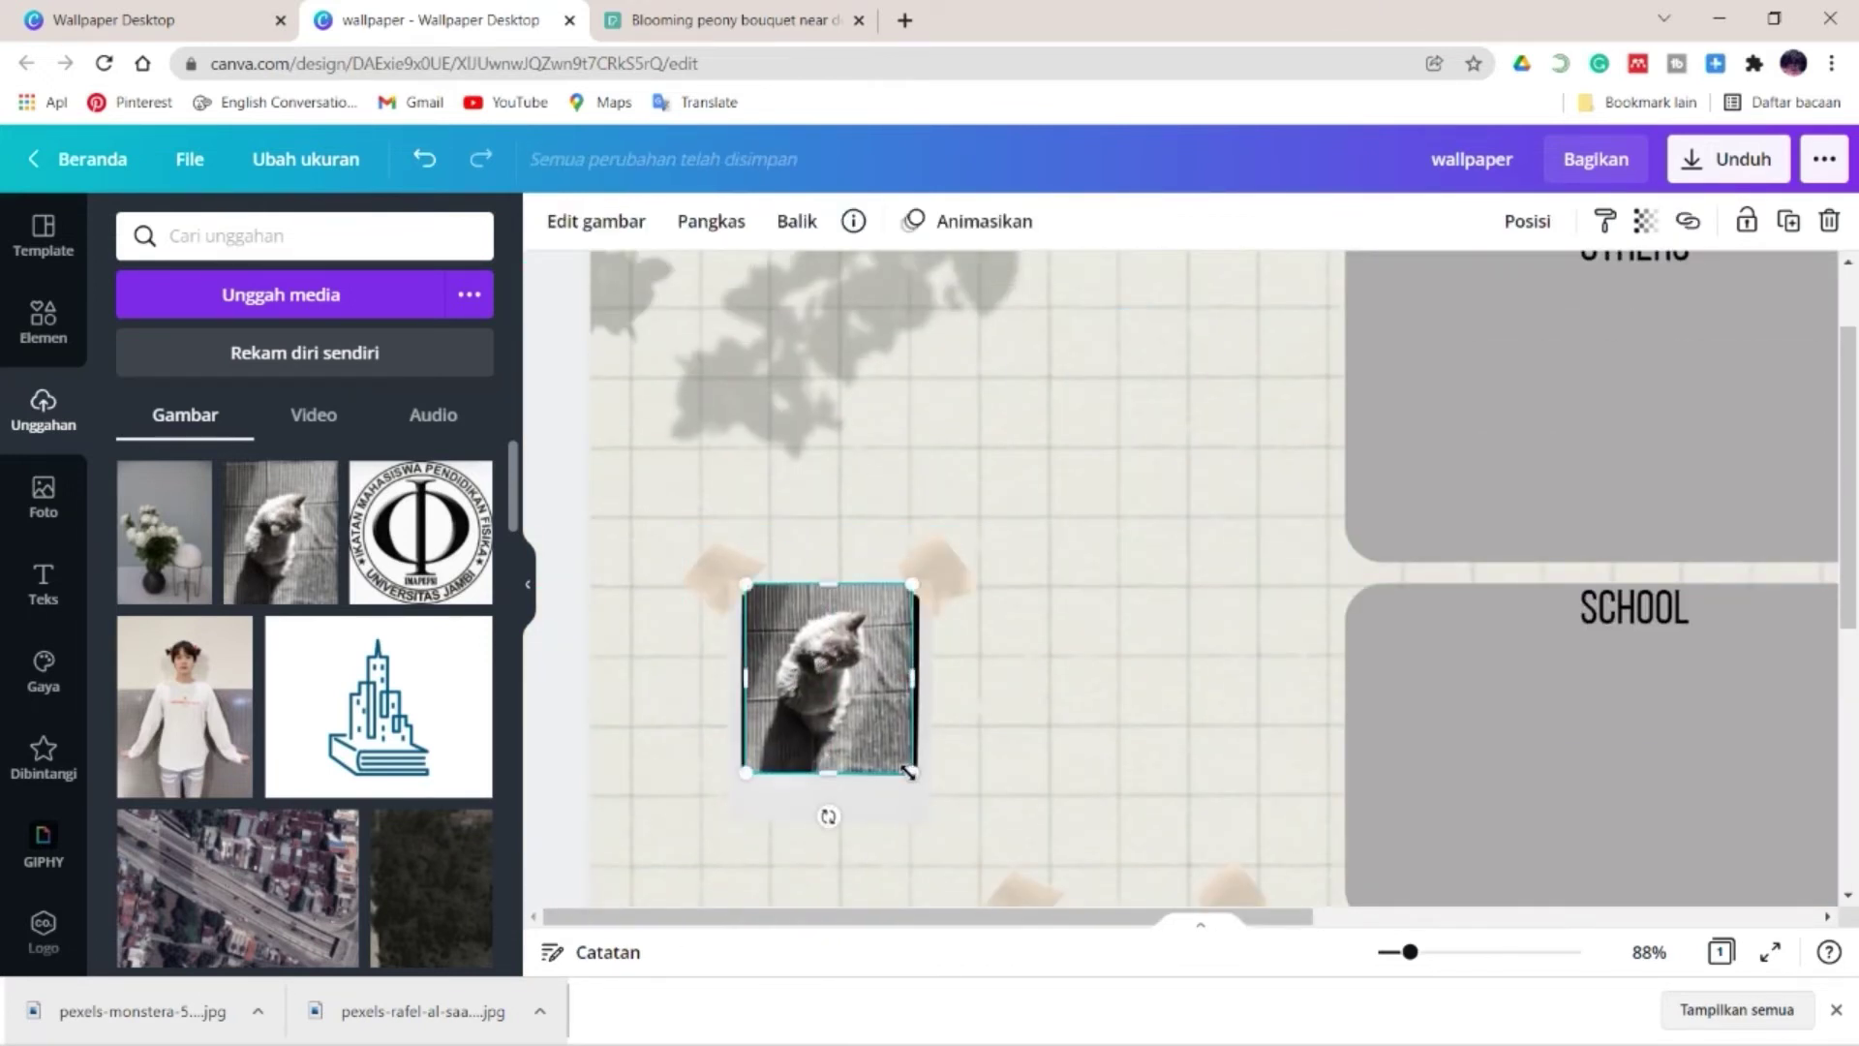
- Resize the cat photo to the window's height and widen its crop to fill the upper polaroid's black window
drag(911, 773, 889, 748)
drag(825, 724, 834, 772)
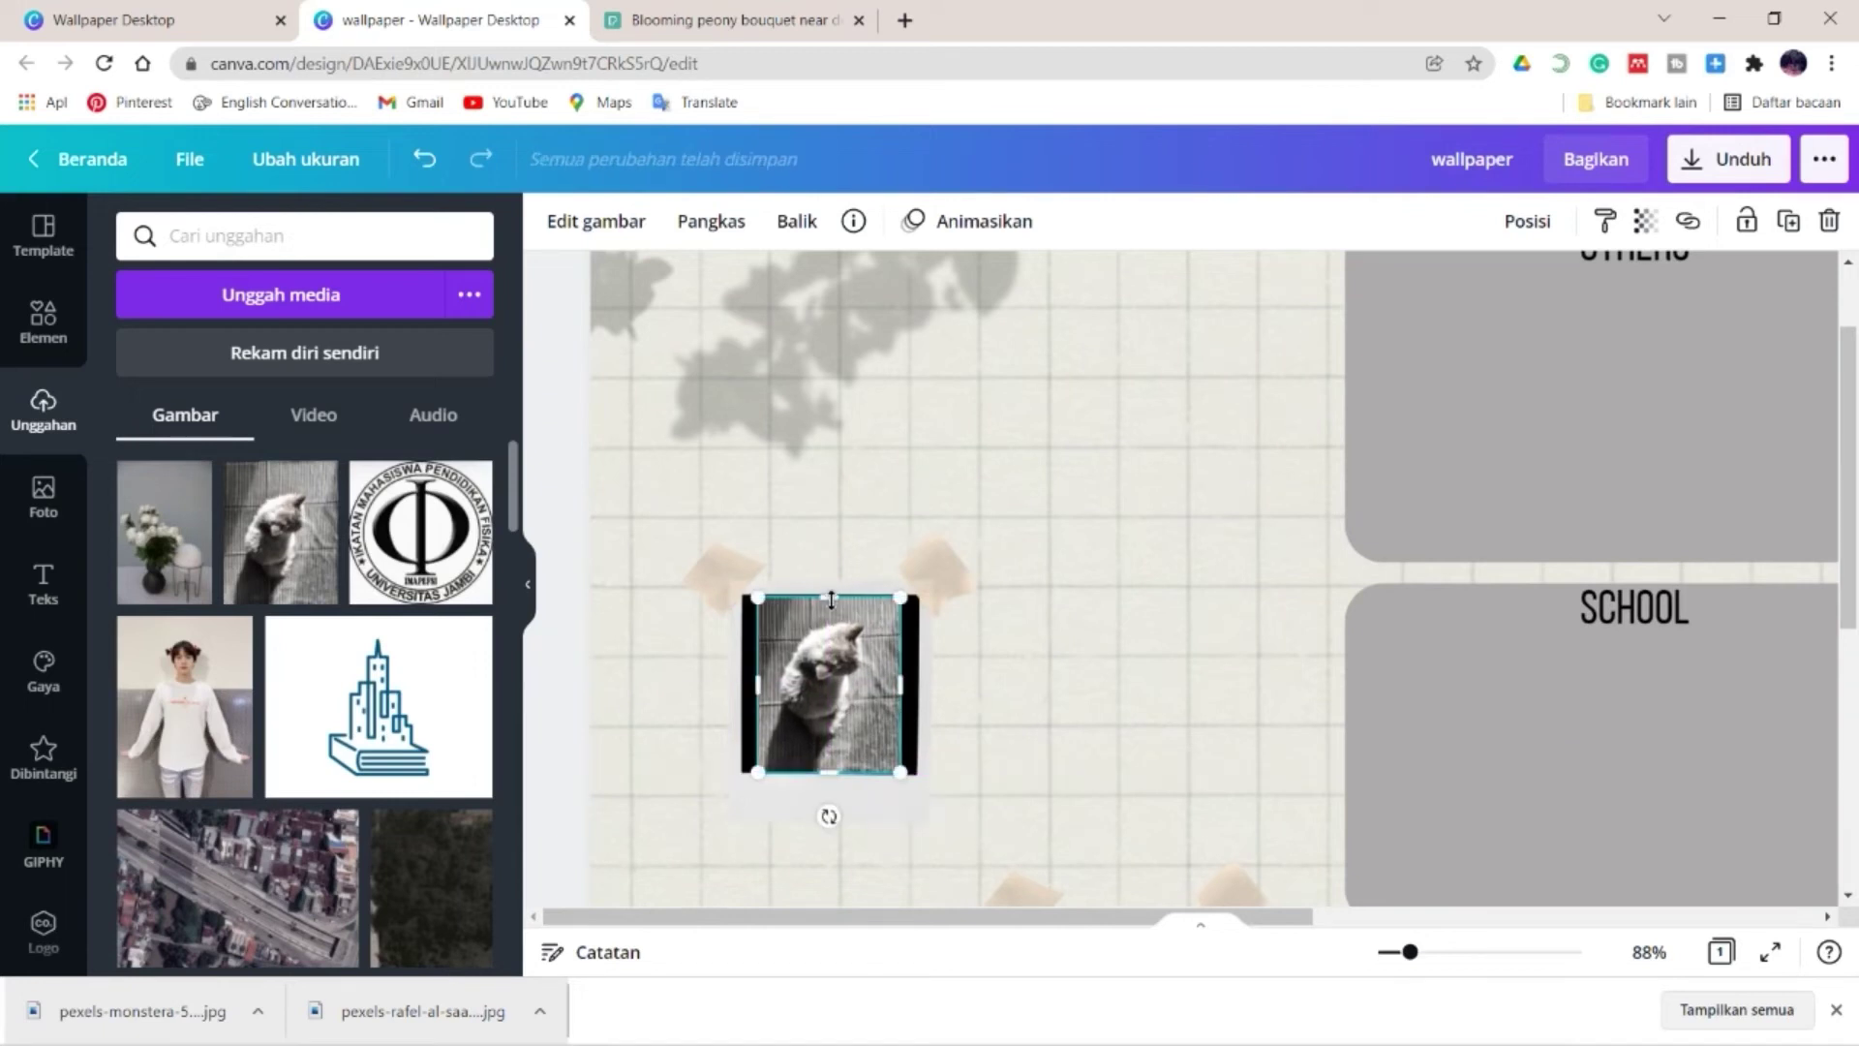
drag(830, 599, 829, 592)
drag(755, 687, 742, 686)
drag(902, 685, 918, 684)
- Nudge and slightly rotate the cat photo to align its edges with the upper polaroid's window
drag(1410, 953, 1450, 952)
scroll(1037, 752, down, 3)
drag(950, 917, 795, 923)
click(526, 584)
click(701, 593)
scroll(701, 593, up, 1)
drag(718, 578, 733, 583)
click(871, 619)
click(630, 695)
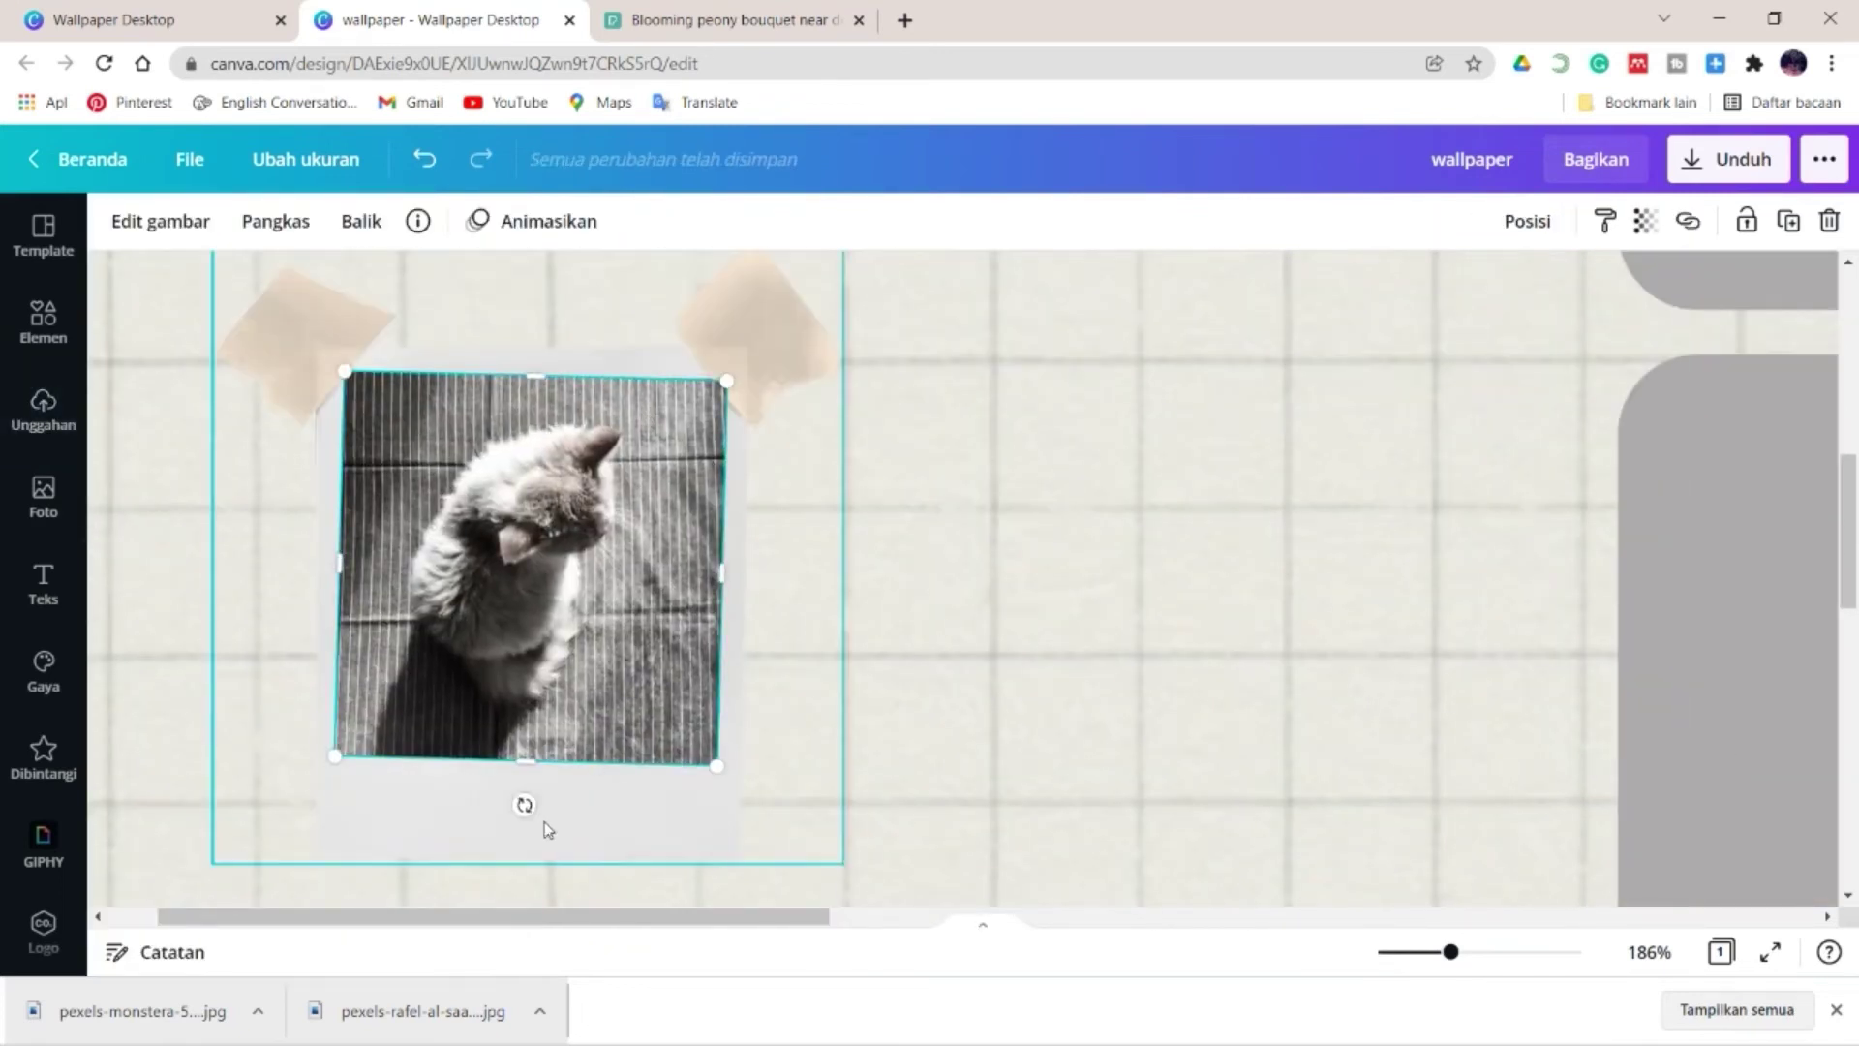
drag(523, 805, 530, 805)
- Add the uploaded peony photo, shrink it and place it over the black window of the lower polaroid
scroll(920, 468, down, 5)
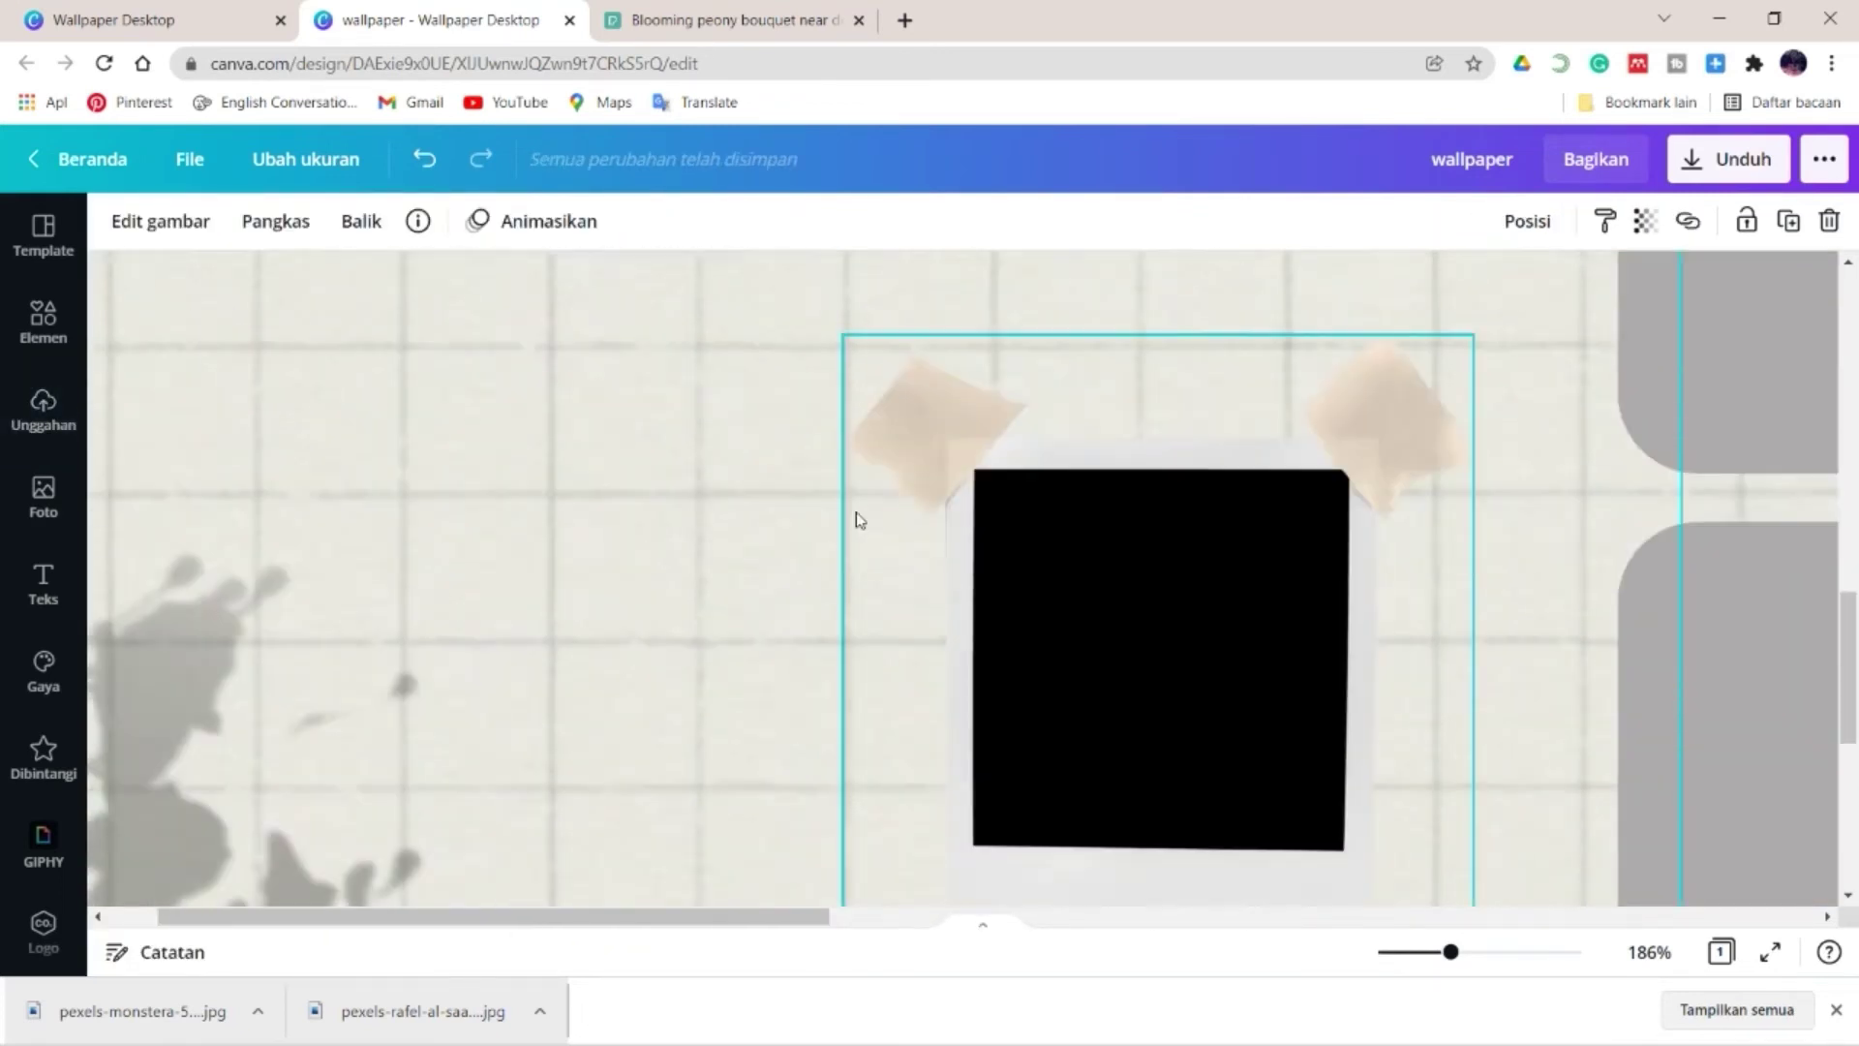
click(42, 410)
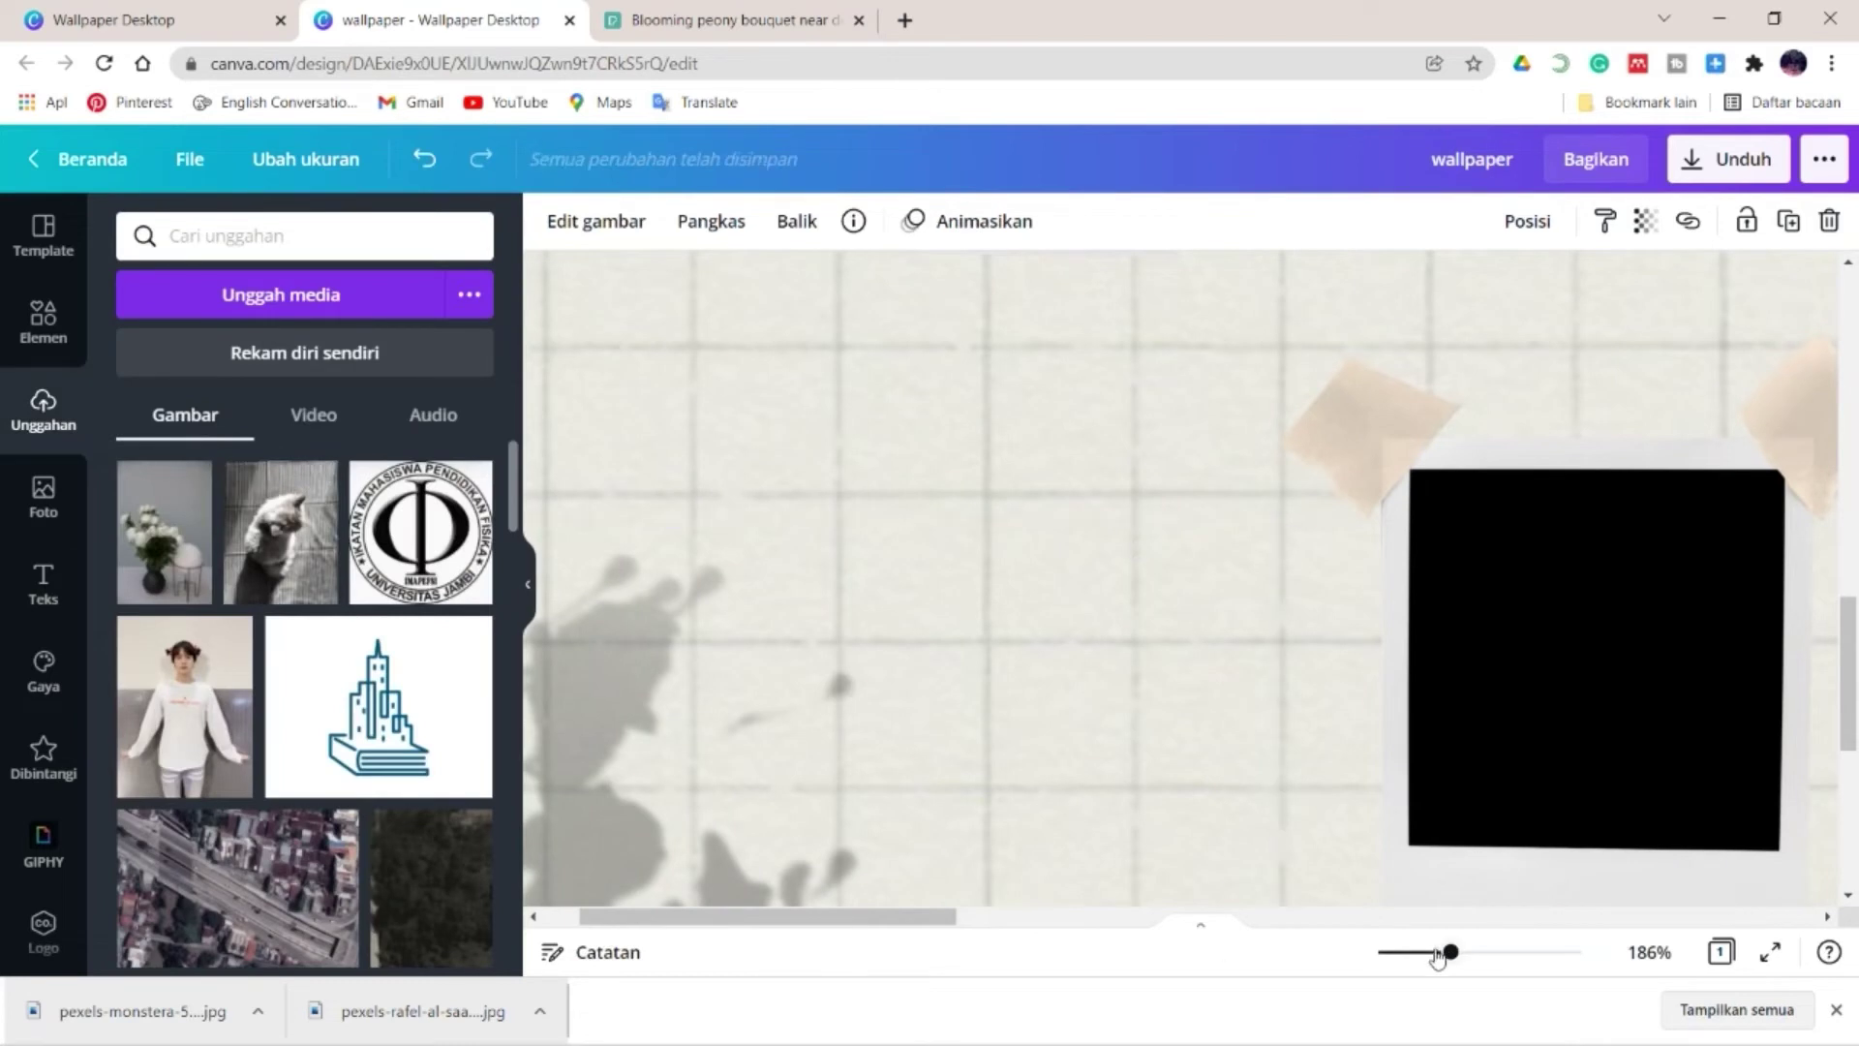
click(1400, 952)
drag(1513, 707, 1174, 482)
drag(1181, 363, 956, 603)
drag(1085, 641, 987, 489)
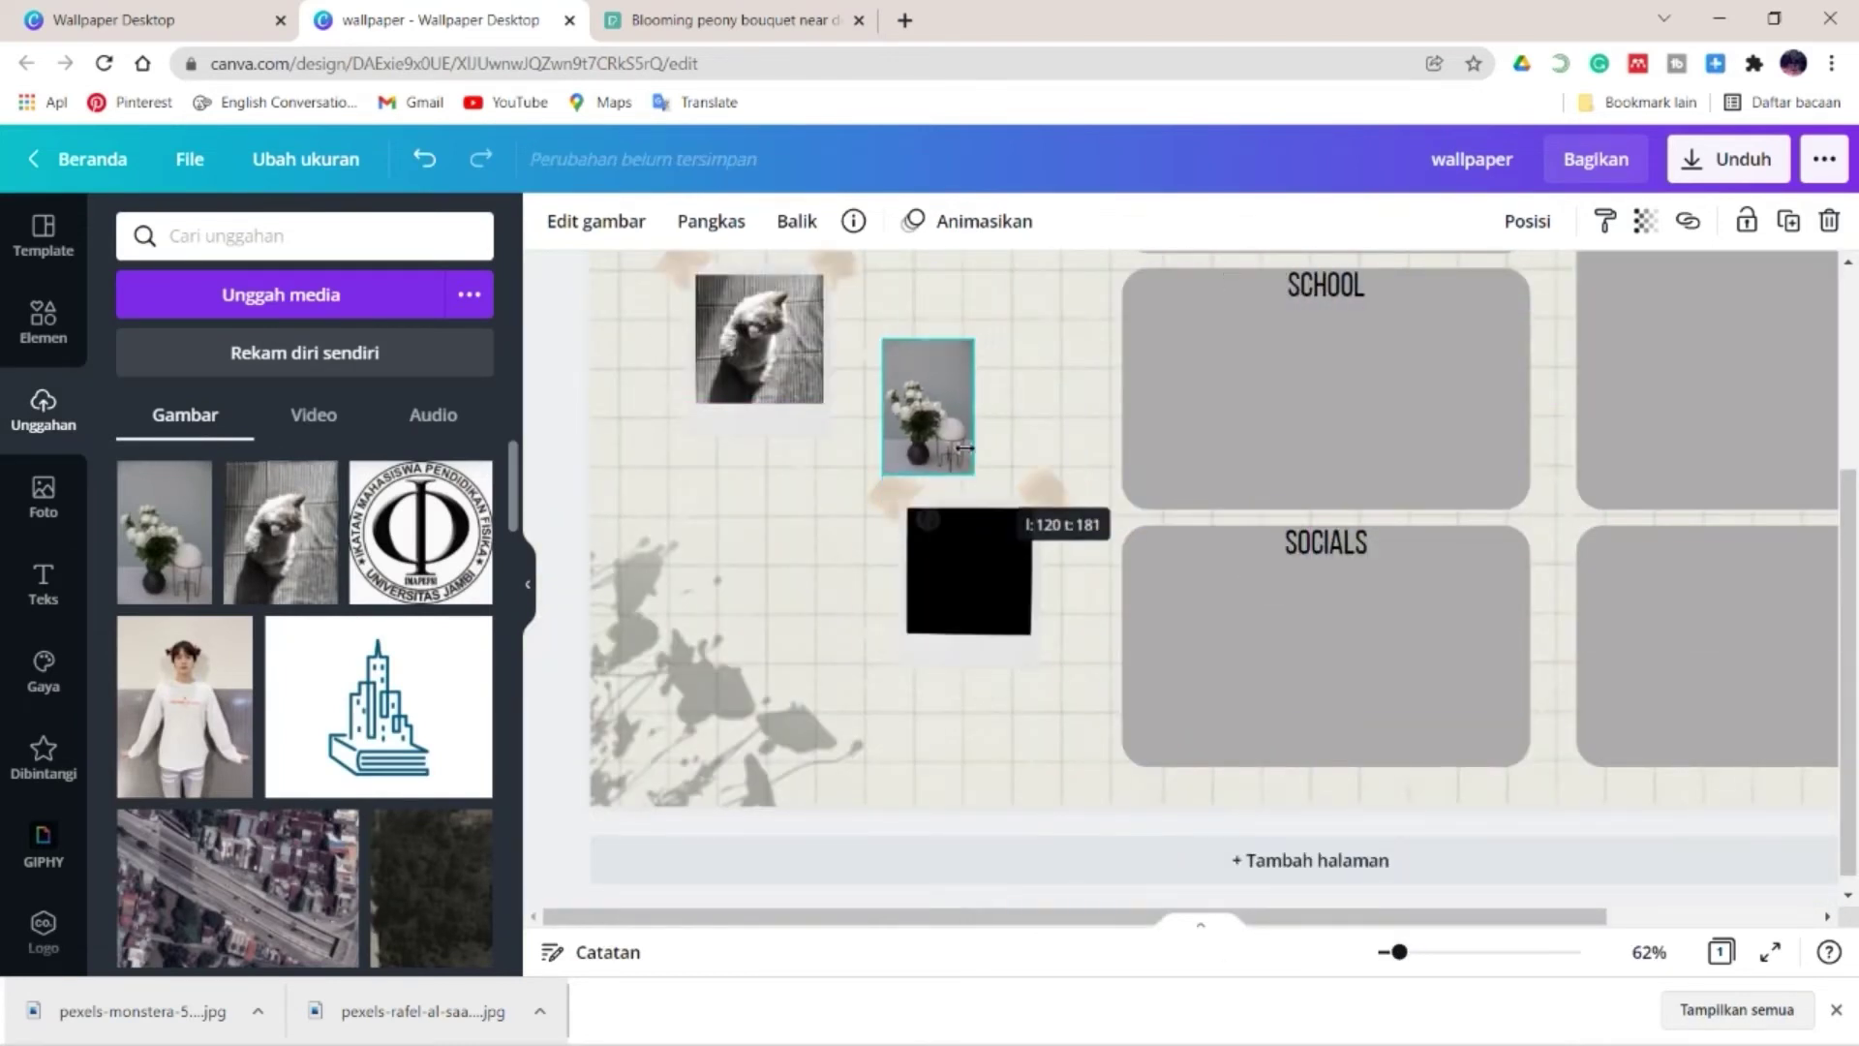
drag(929, 411, 956, 574)
- Adjust the edges of the peony photo to fill the lower polaroid's black window
click(528, 584)
click(1430, 953)
drag(776, 918, 516, 918)
drag(1431, 953, 1454, 953)
drag(734, 918, 651, 918)
click(839, 744)
scroll(838, 744, down, 1)
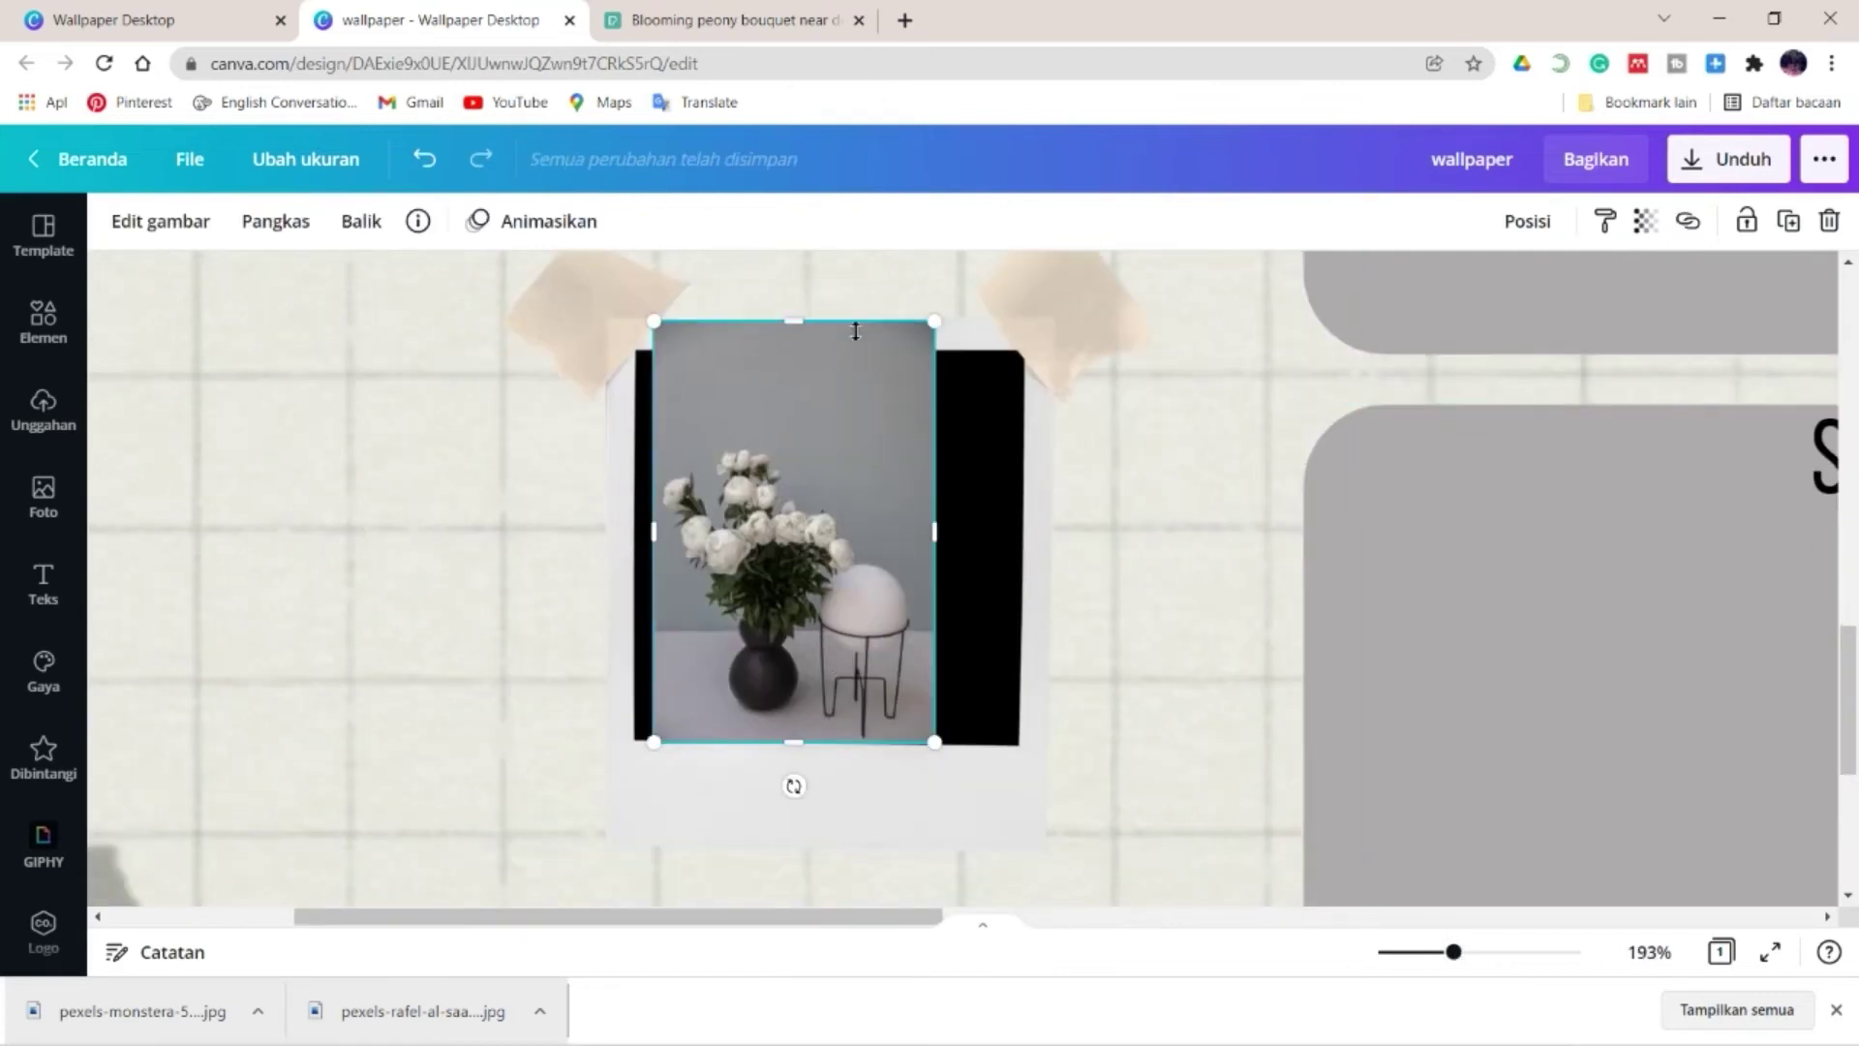
drag(793, 322, 791, 353)
drag(936, 548, 1026, 559)
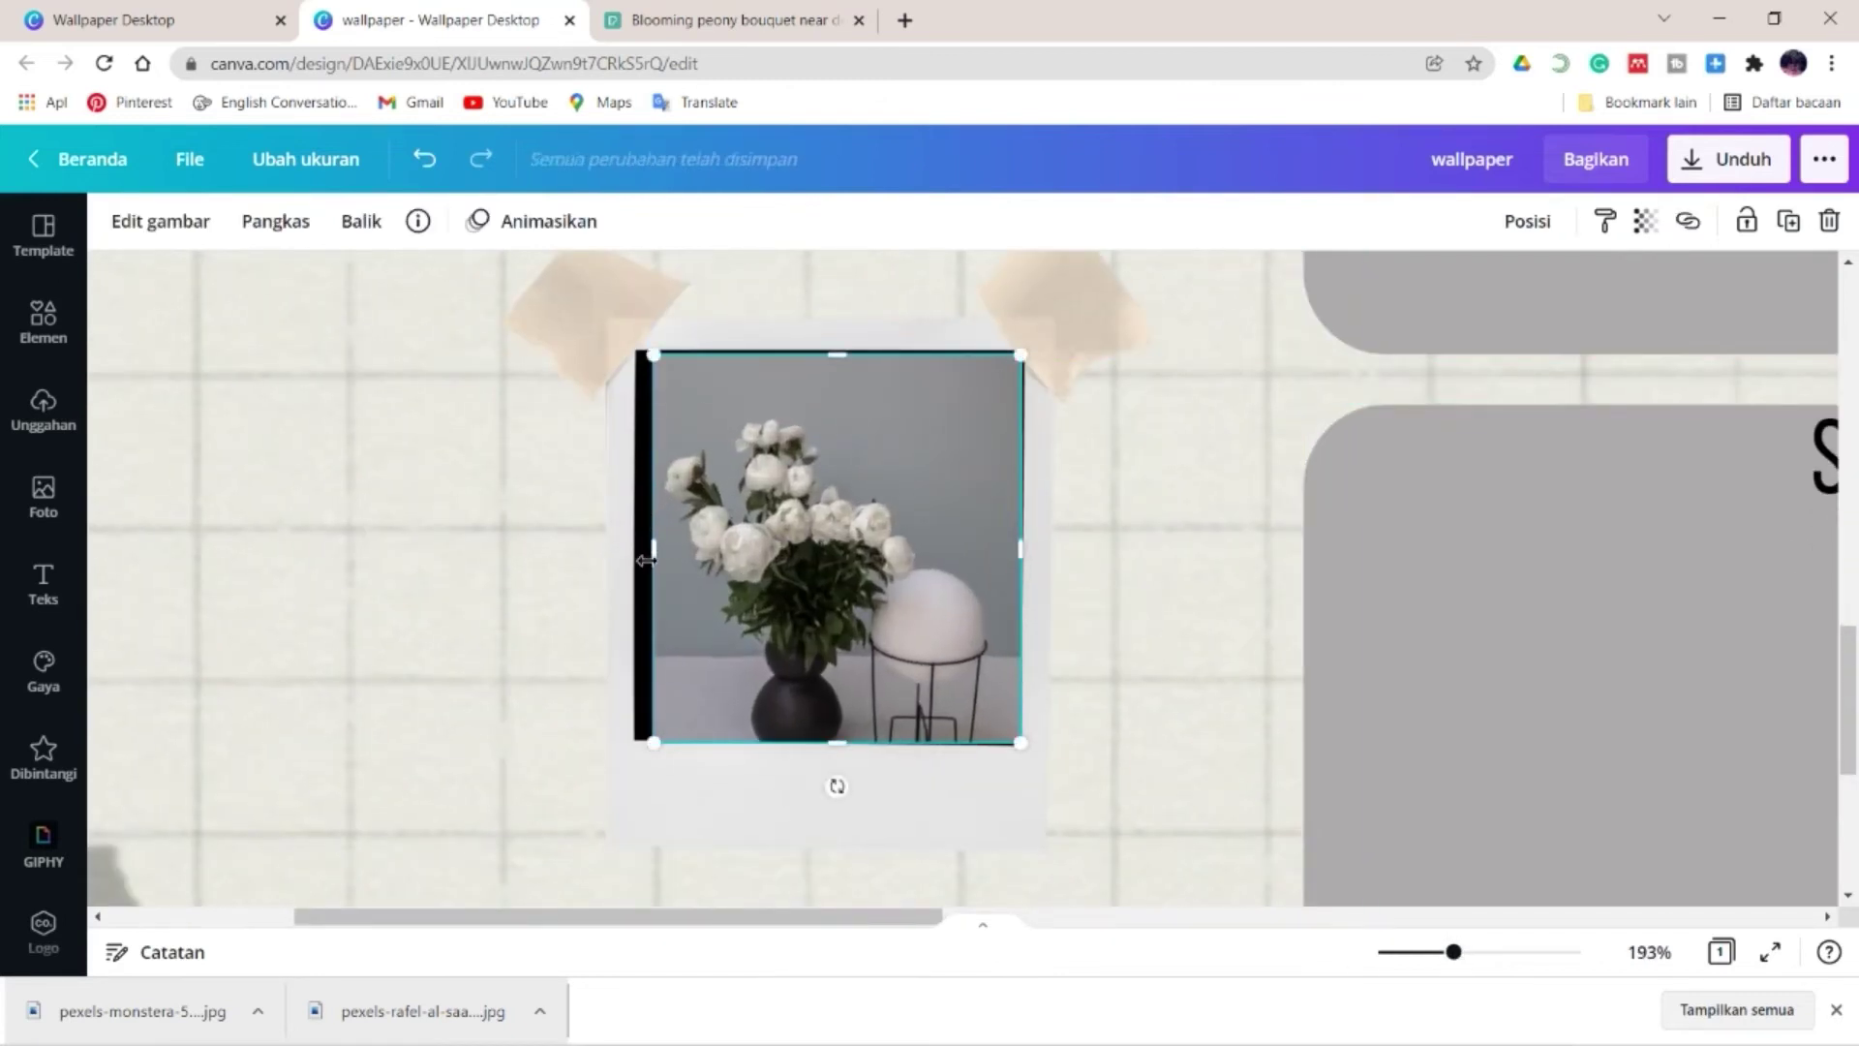
drag(645, 558, 628, 558)
drag(830, 352, 833, 344)
- Shift the peony image upward inside its crop to show more of the vase and lamp stand
double_click(861, 610)
drag(861, 610, 861, 570)
click(1163, 589)
- Add a square shape, colour it with the document's grey and set its transparency to 17
scroll(852, 745, down, 5)
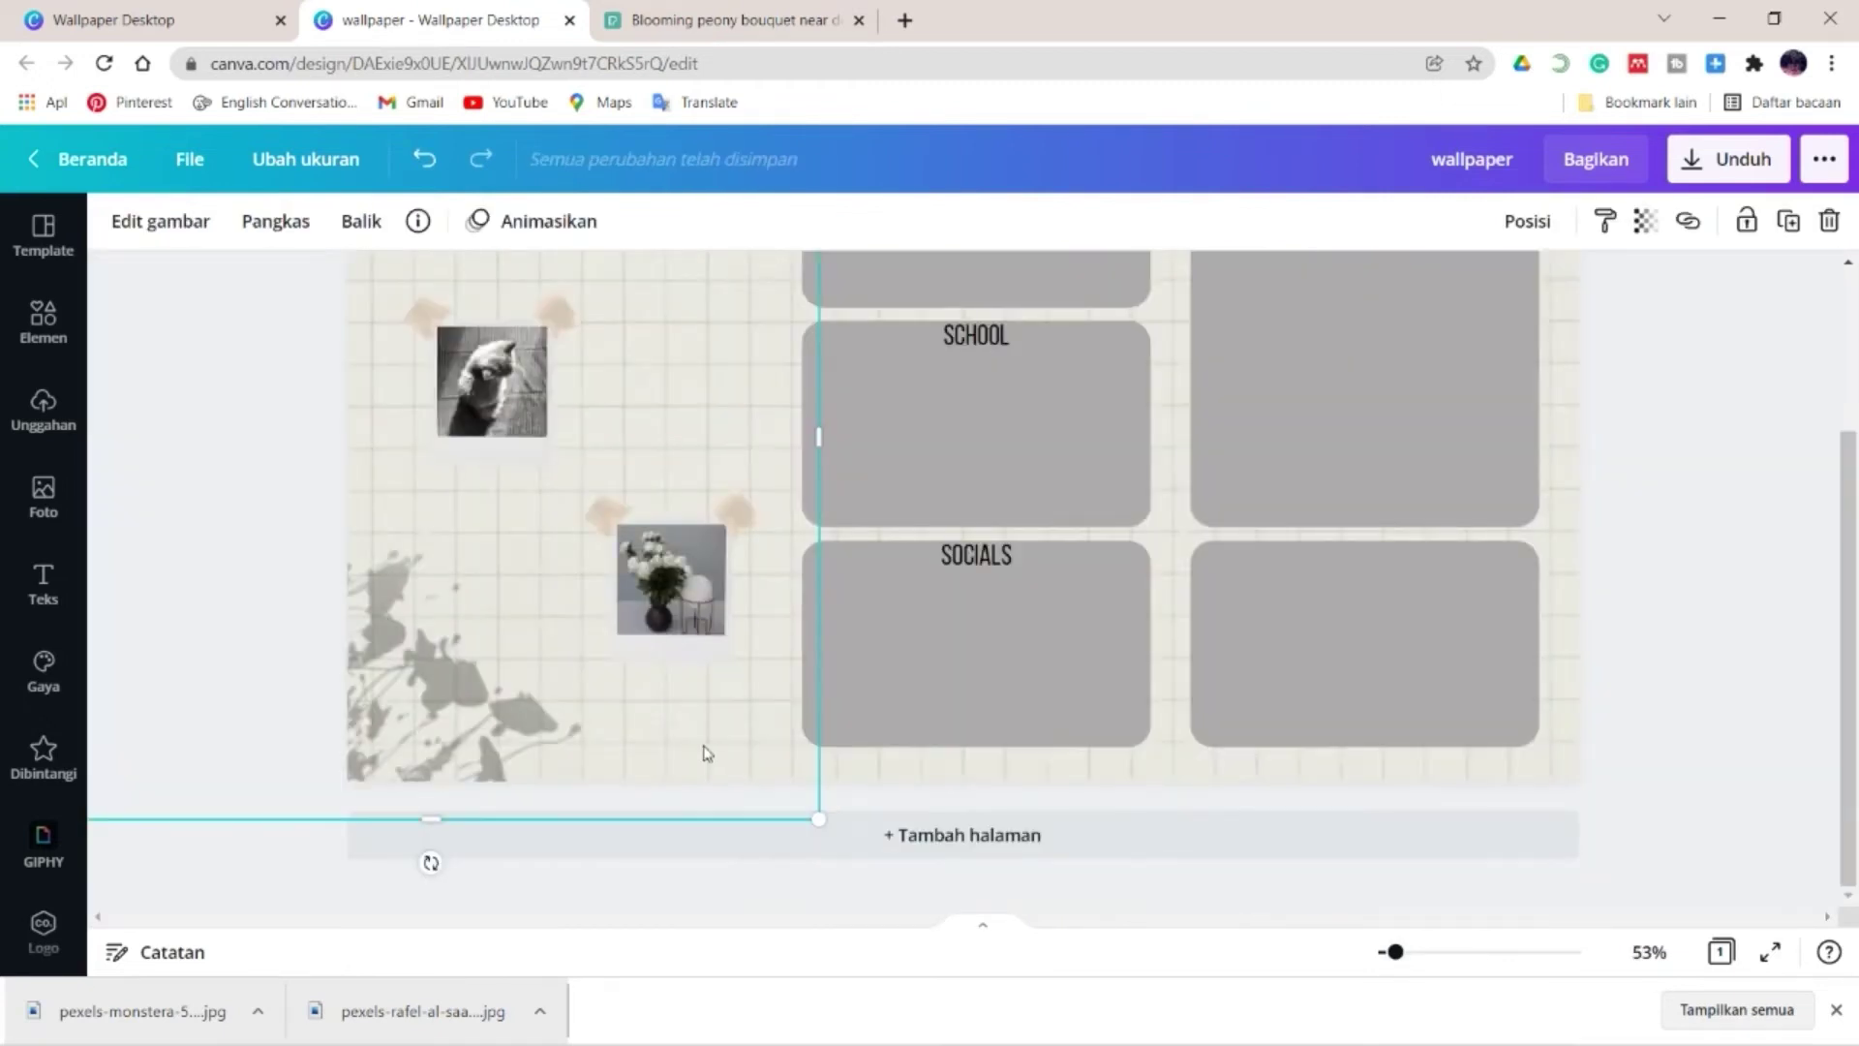
click(43, 324)
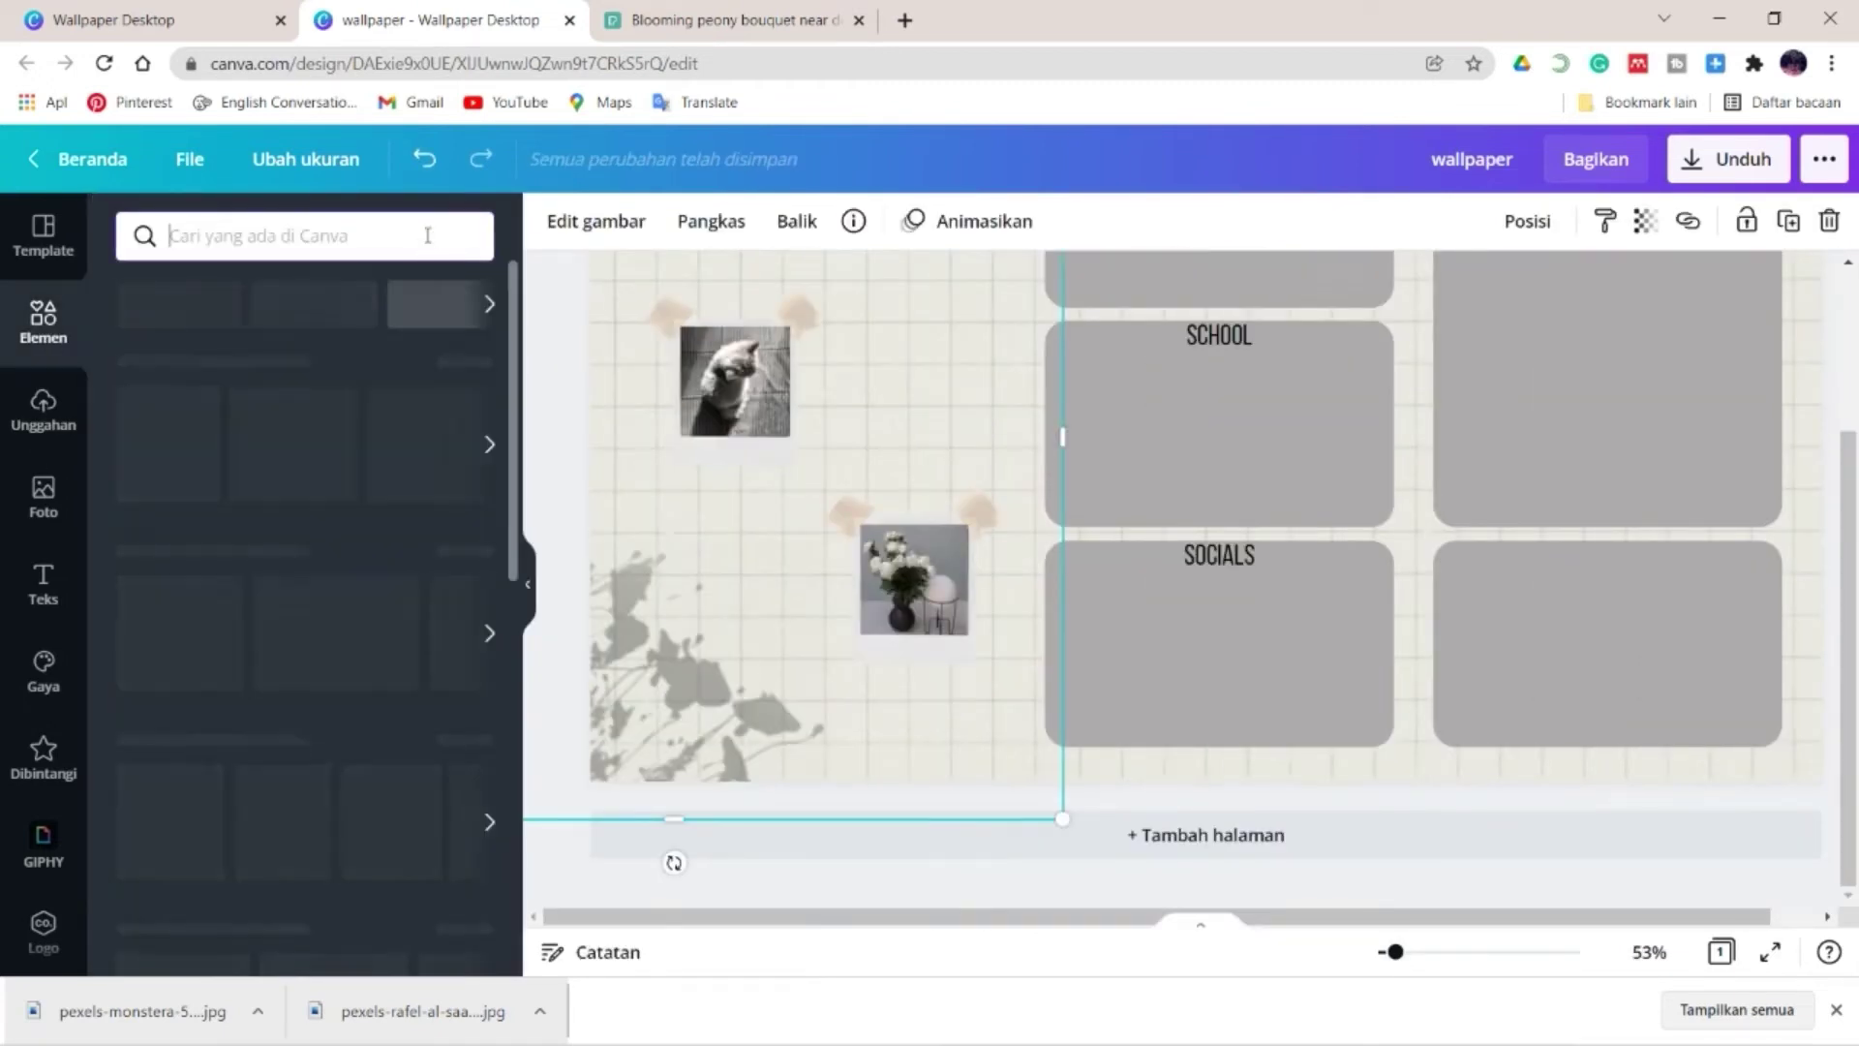
click(217, 591)
drag(1088, 412, 755, 465)
click(551, 220)
click(272, 347)
click(1644, 221)
drag(1569, 295, 1439, 294)
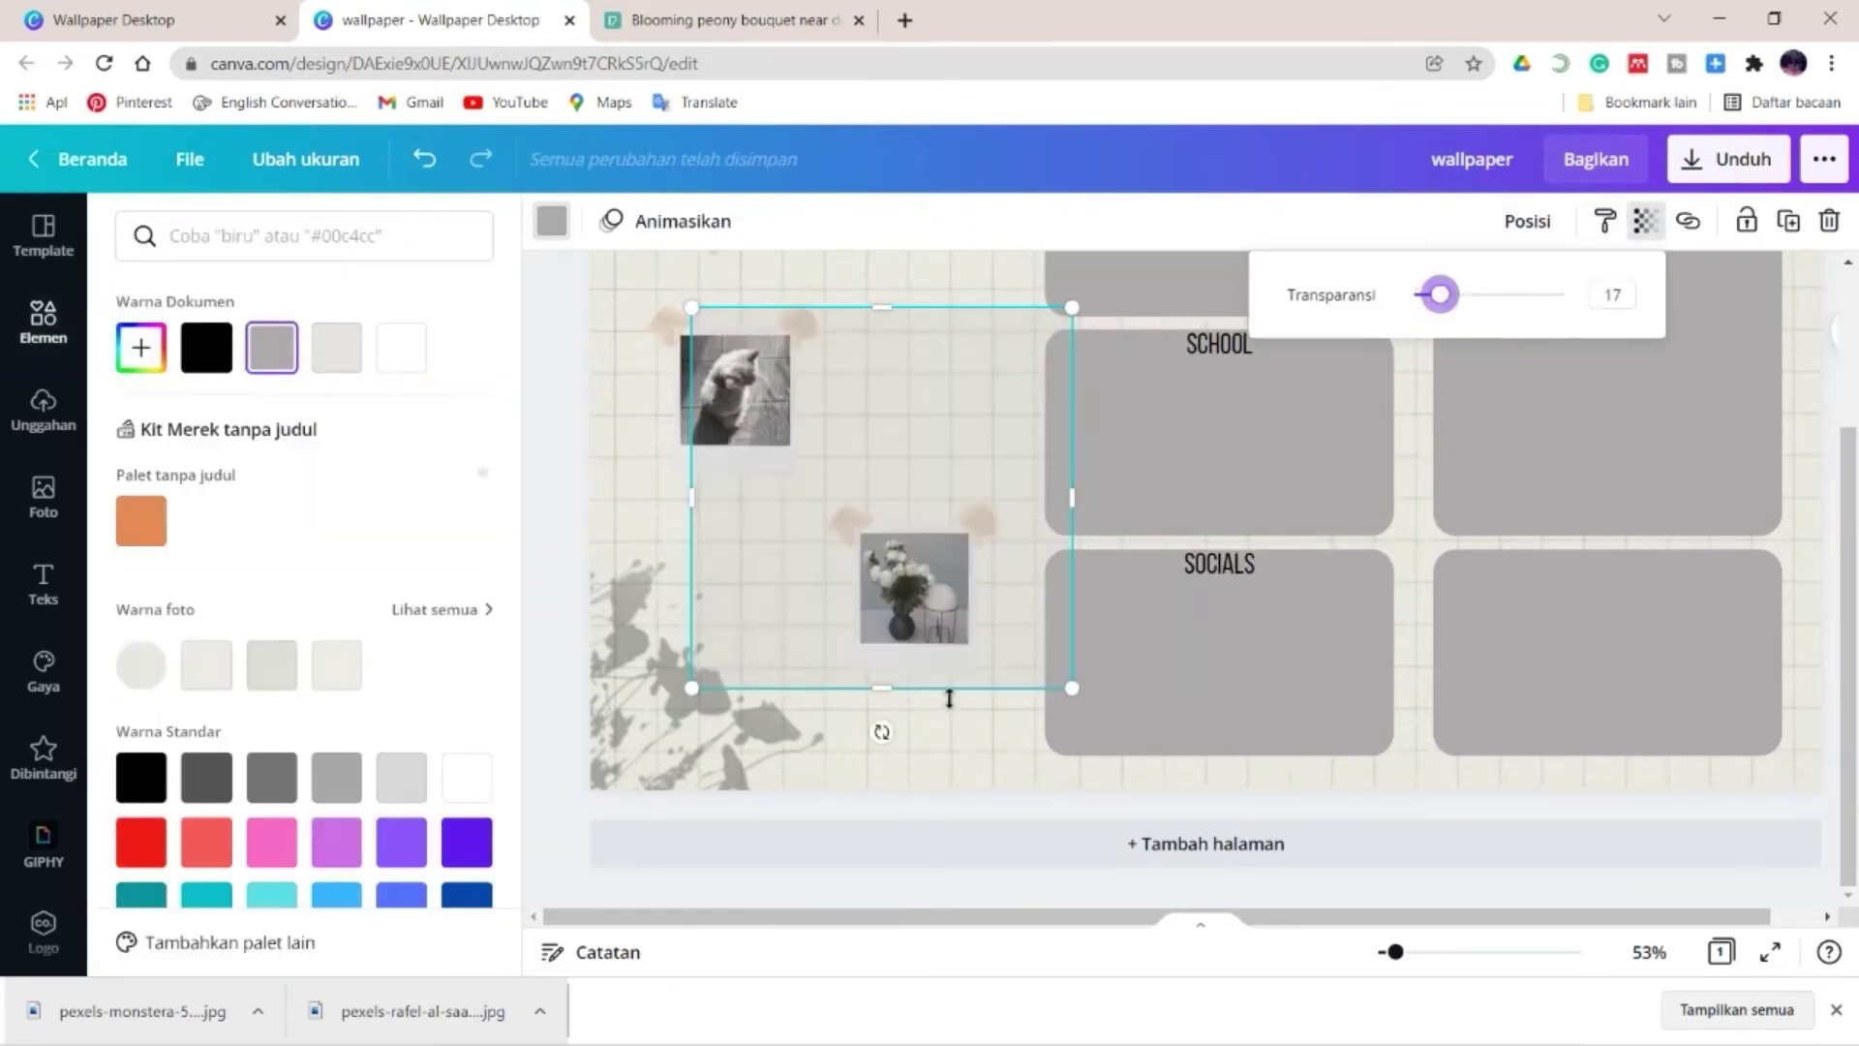
- Shrink the translucent grey square to cover the cat photo and place a matching overlay on the peony photo
drag(1072, 687, 831, 447)
mouse_move(788, 404)
mouse_down()
mouse_move(851, 417)
mouse_move(772, 414)
mouse_up()
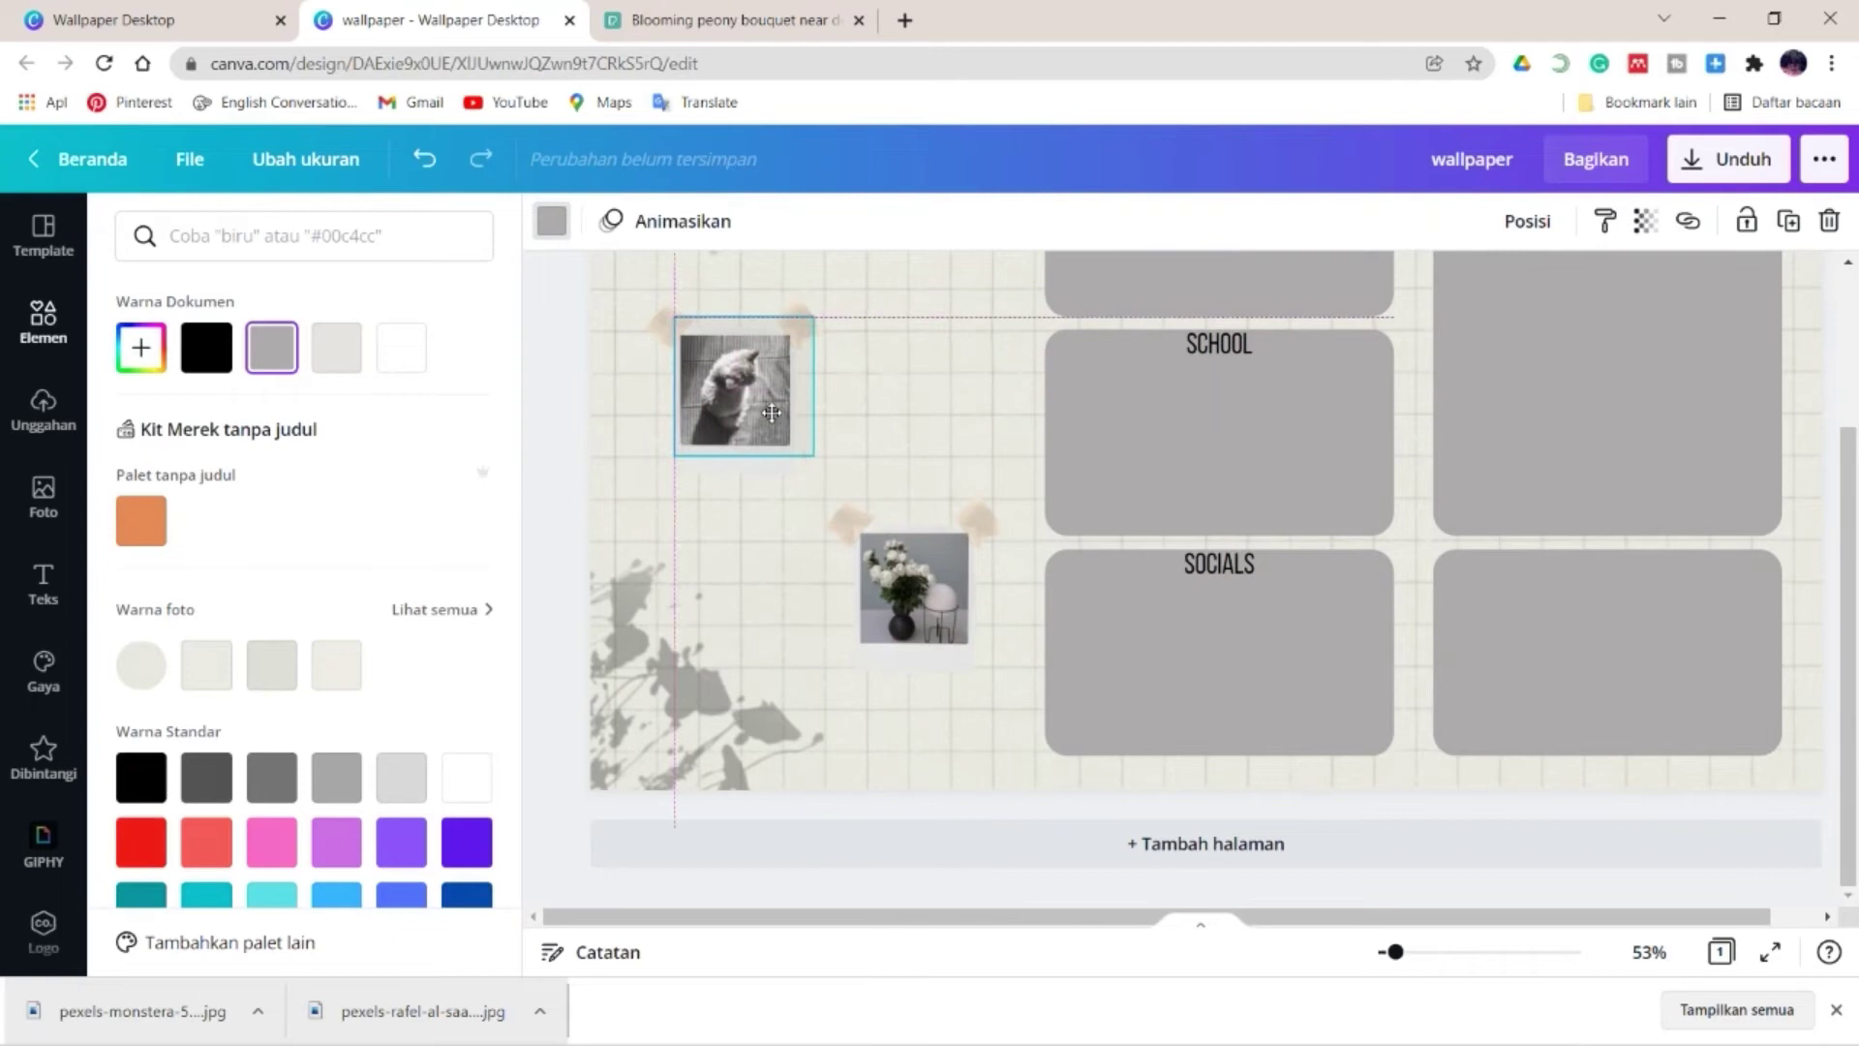
click(1645, 221)
drag(675, 317, 682, 325)
drag(813, 390, 923, 563)
click(972, 407)
click(946, 539)
- Select the cat polaroid together with its photo and overlay, enlarge them slightly and nudge them into place
click(959, 369)
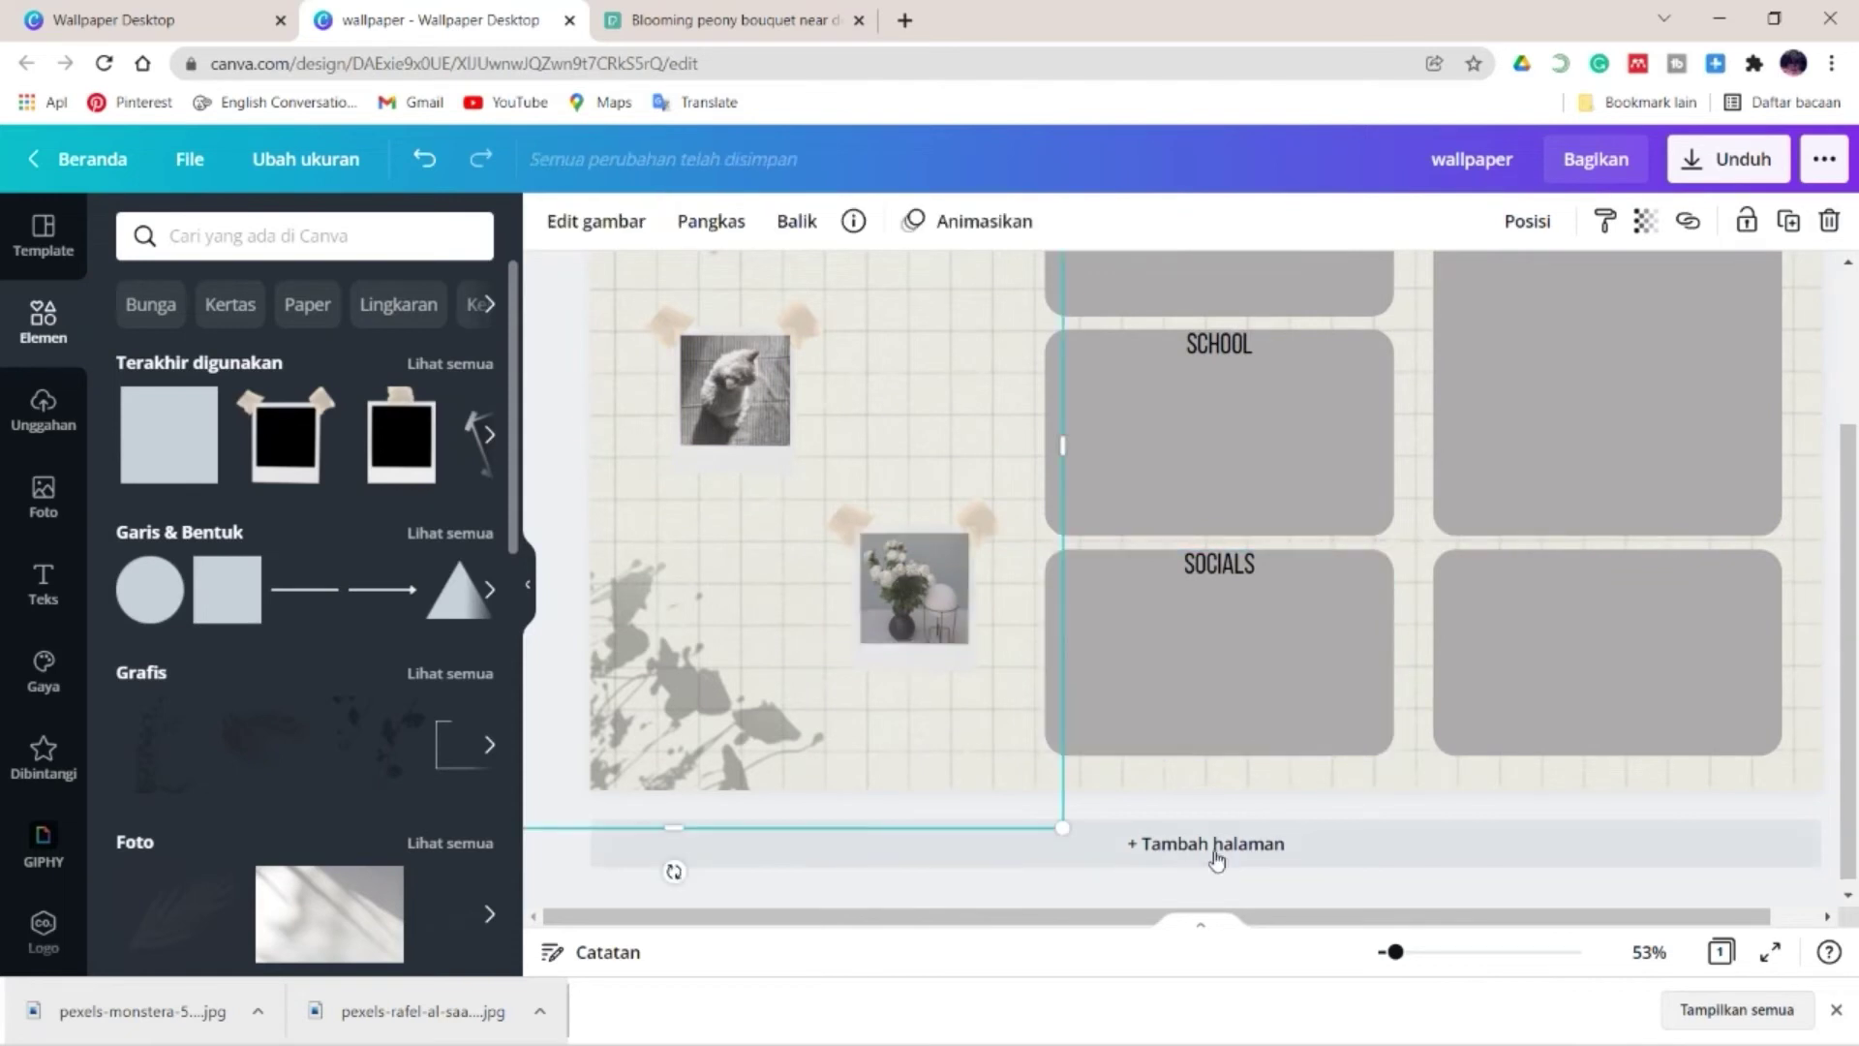
click(927, 656)
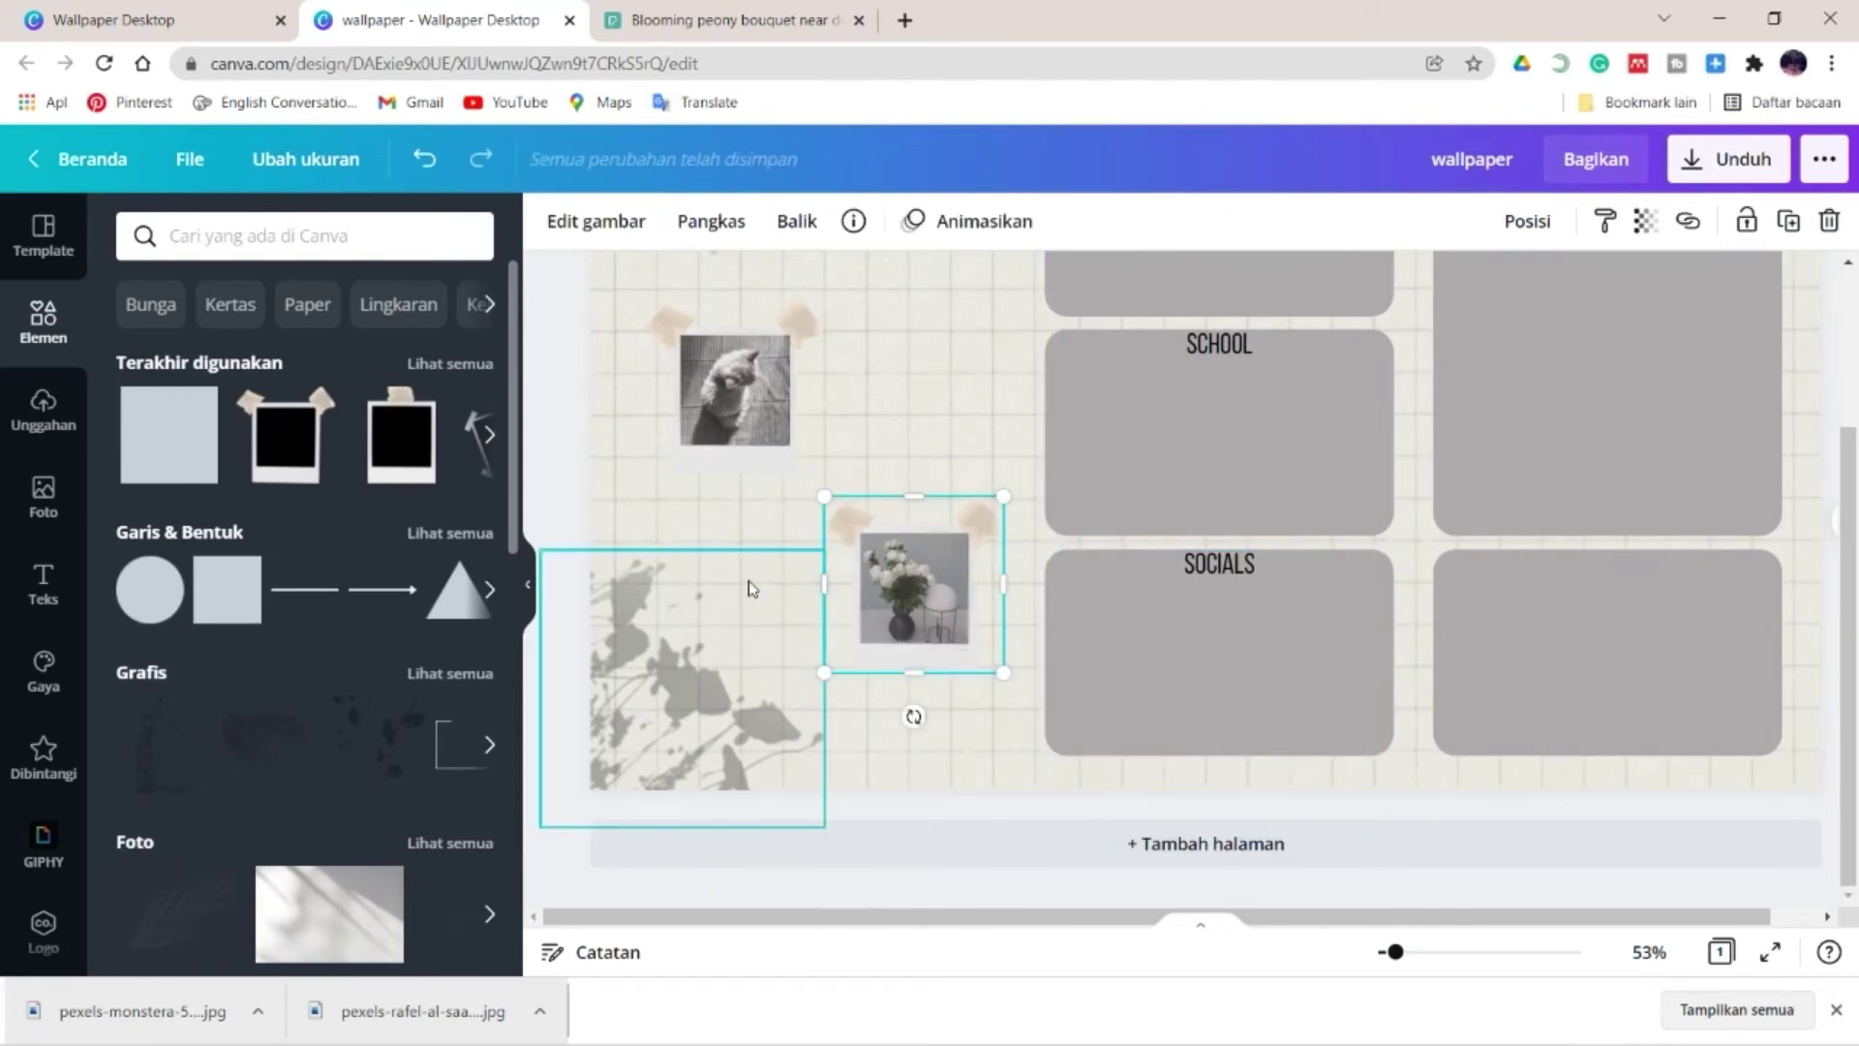
click(811, 313)
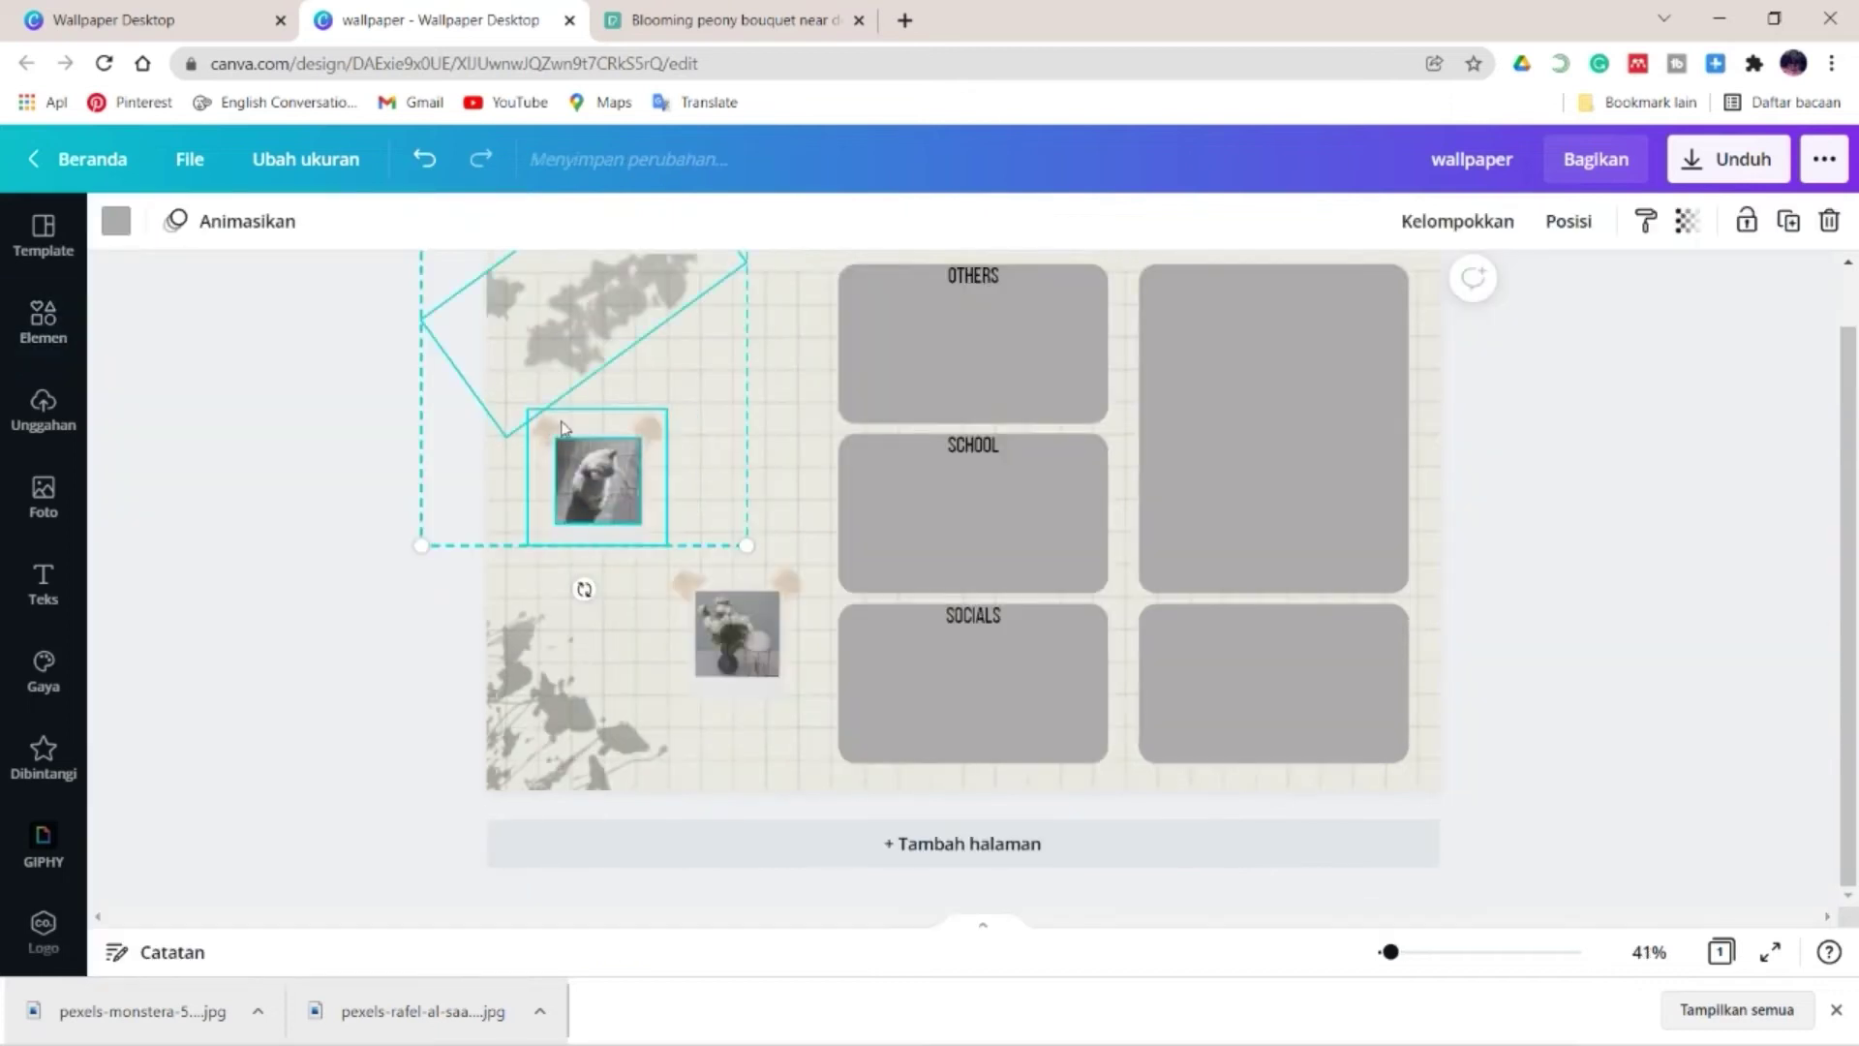
click(581, 586)
drag(519, 565, 667, 432)
drag(668, 546, 683, 561)
drag(619, 494, 618, 486)
- Select the peony polaroid together with its photo and overlay, enlarge them slightly and nudge them into place
click(782, 728)
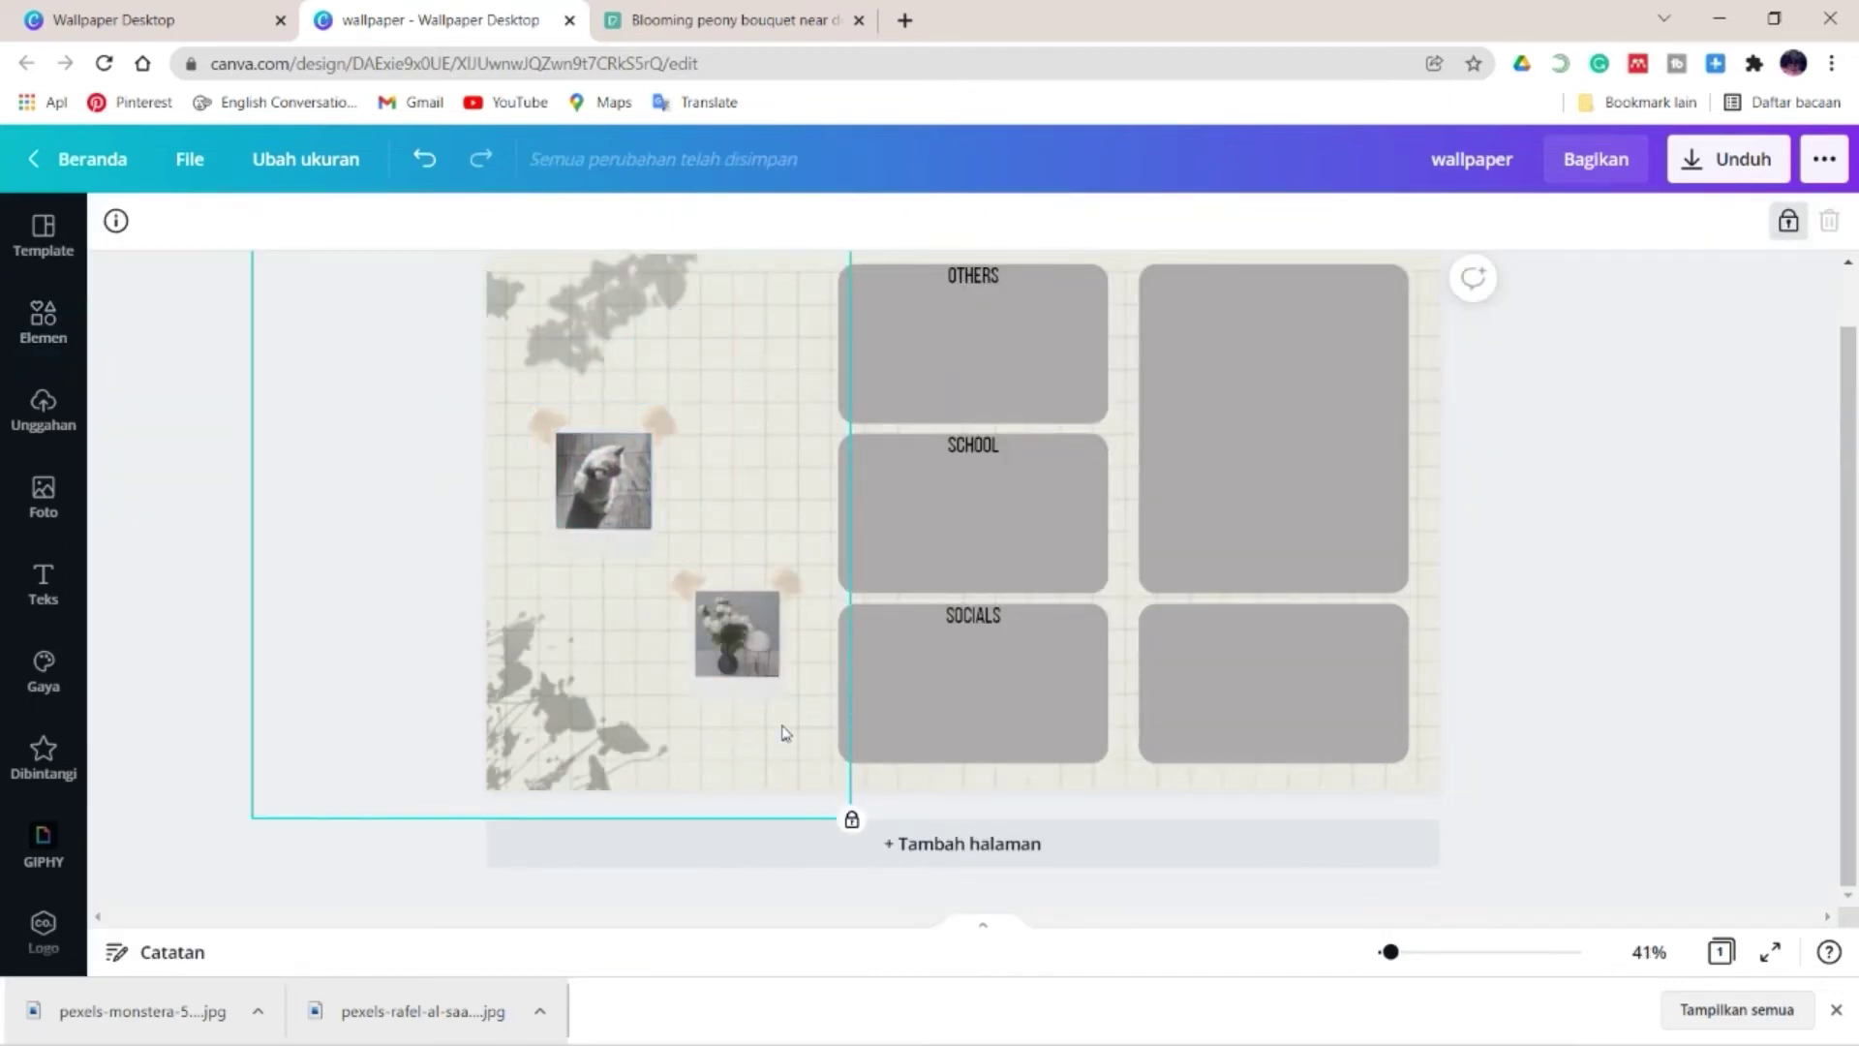
drag(782, 729, 722, 629)
mouse_move(674, 699)
mouse_down()
mouse_move(643, 713)
mouse_move(643, 693)
mouse_up()
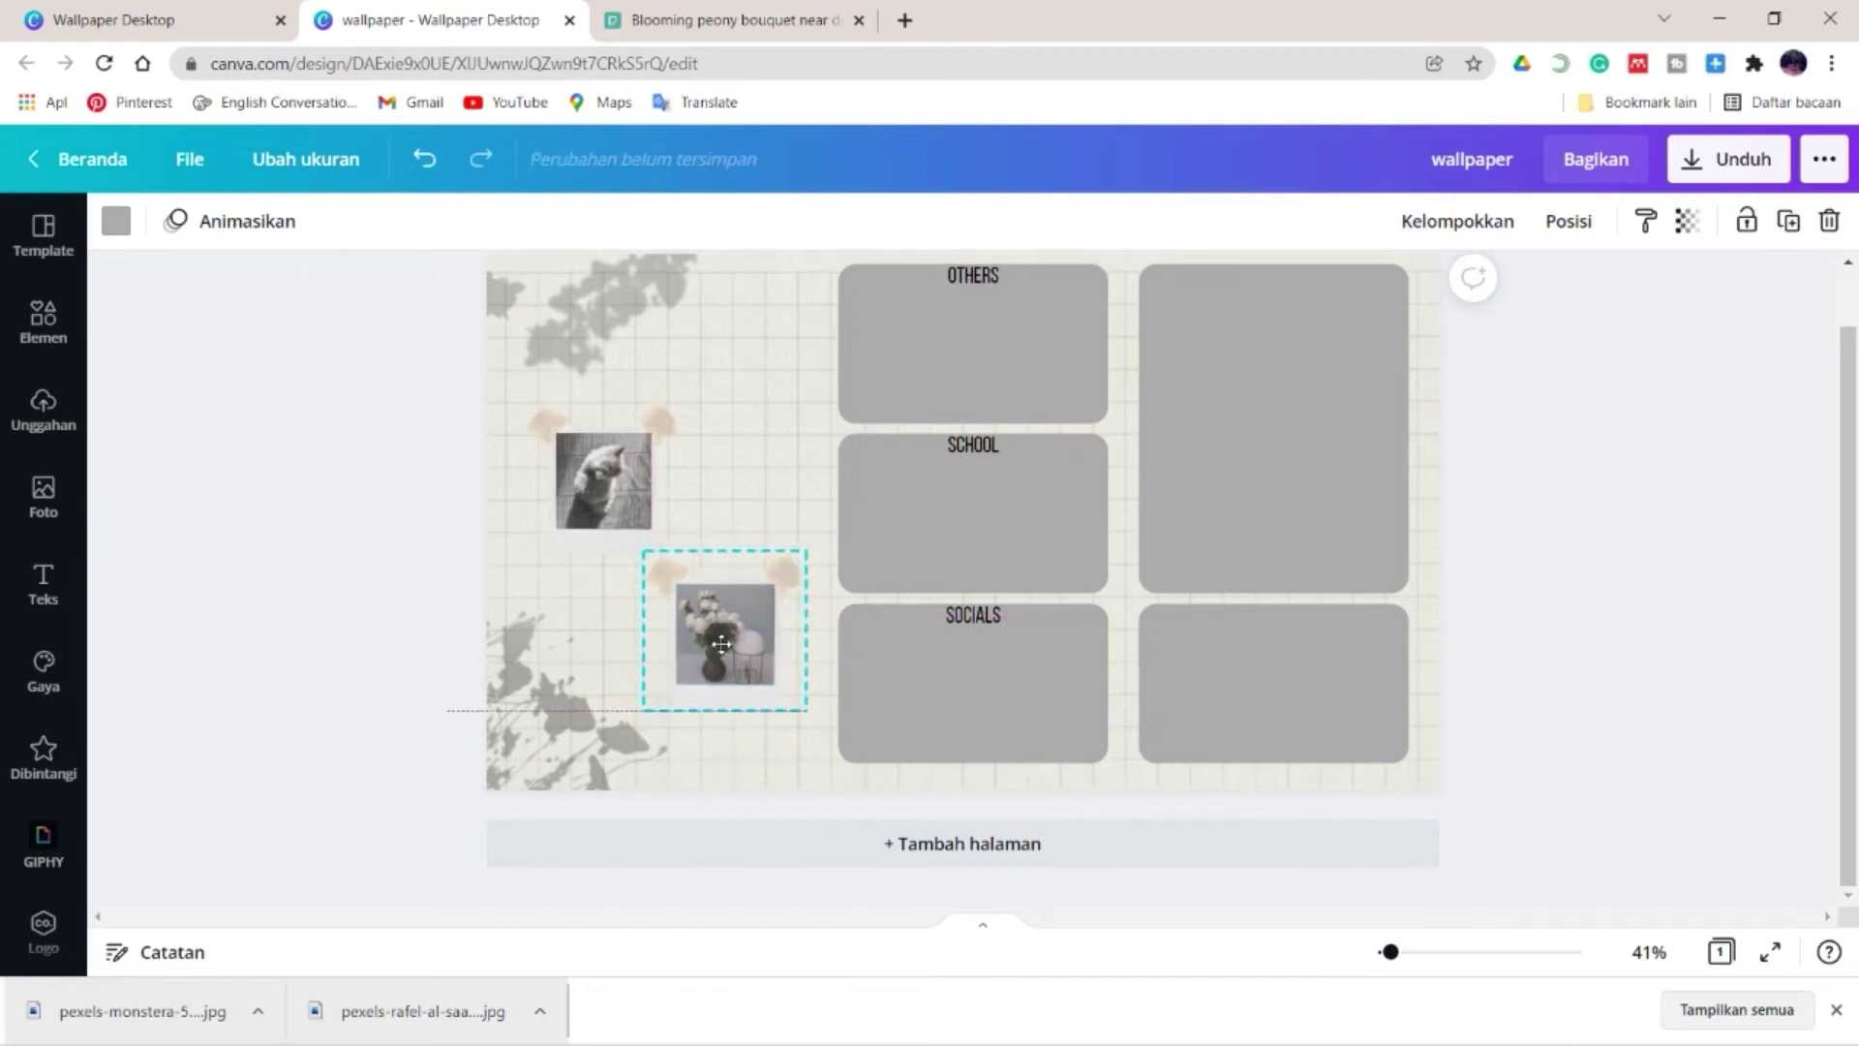
click(1615, 617)
- Download the finished wallpaper as a PNG file at size 1
click(1702, 177)
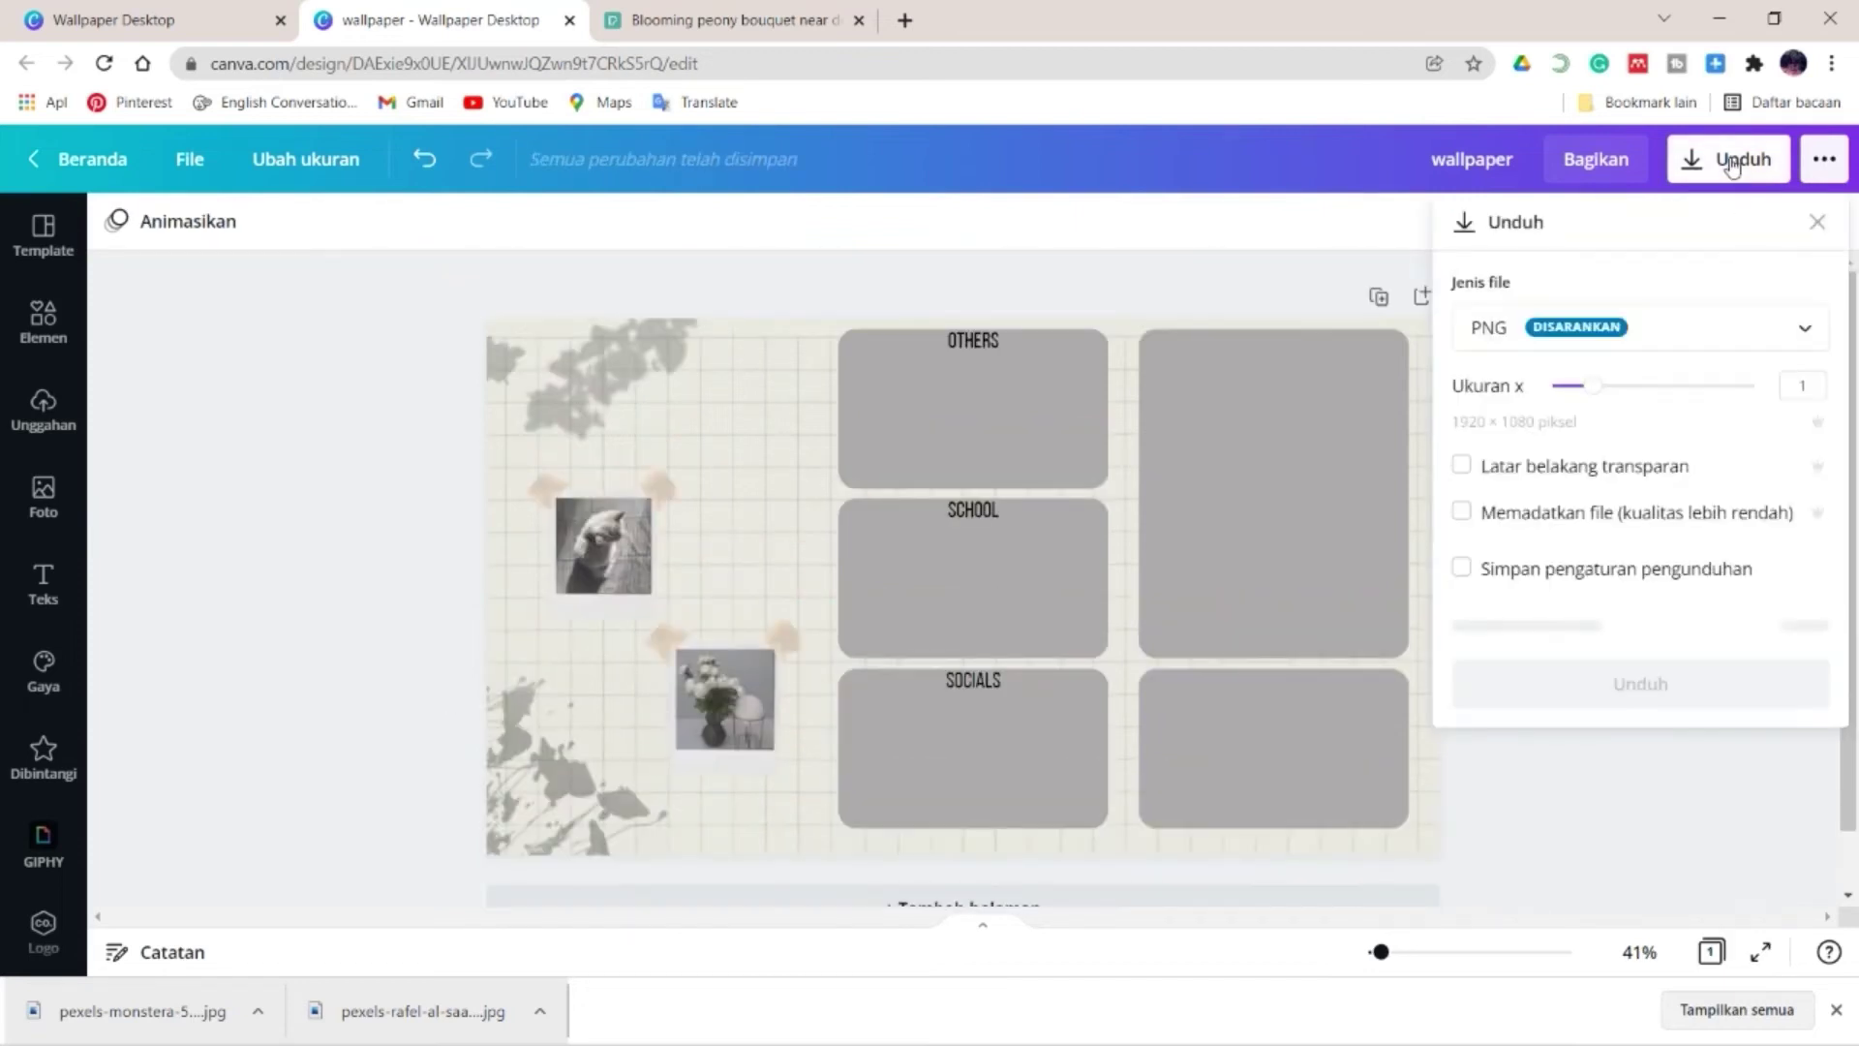
click(1806, 343)
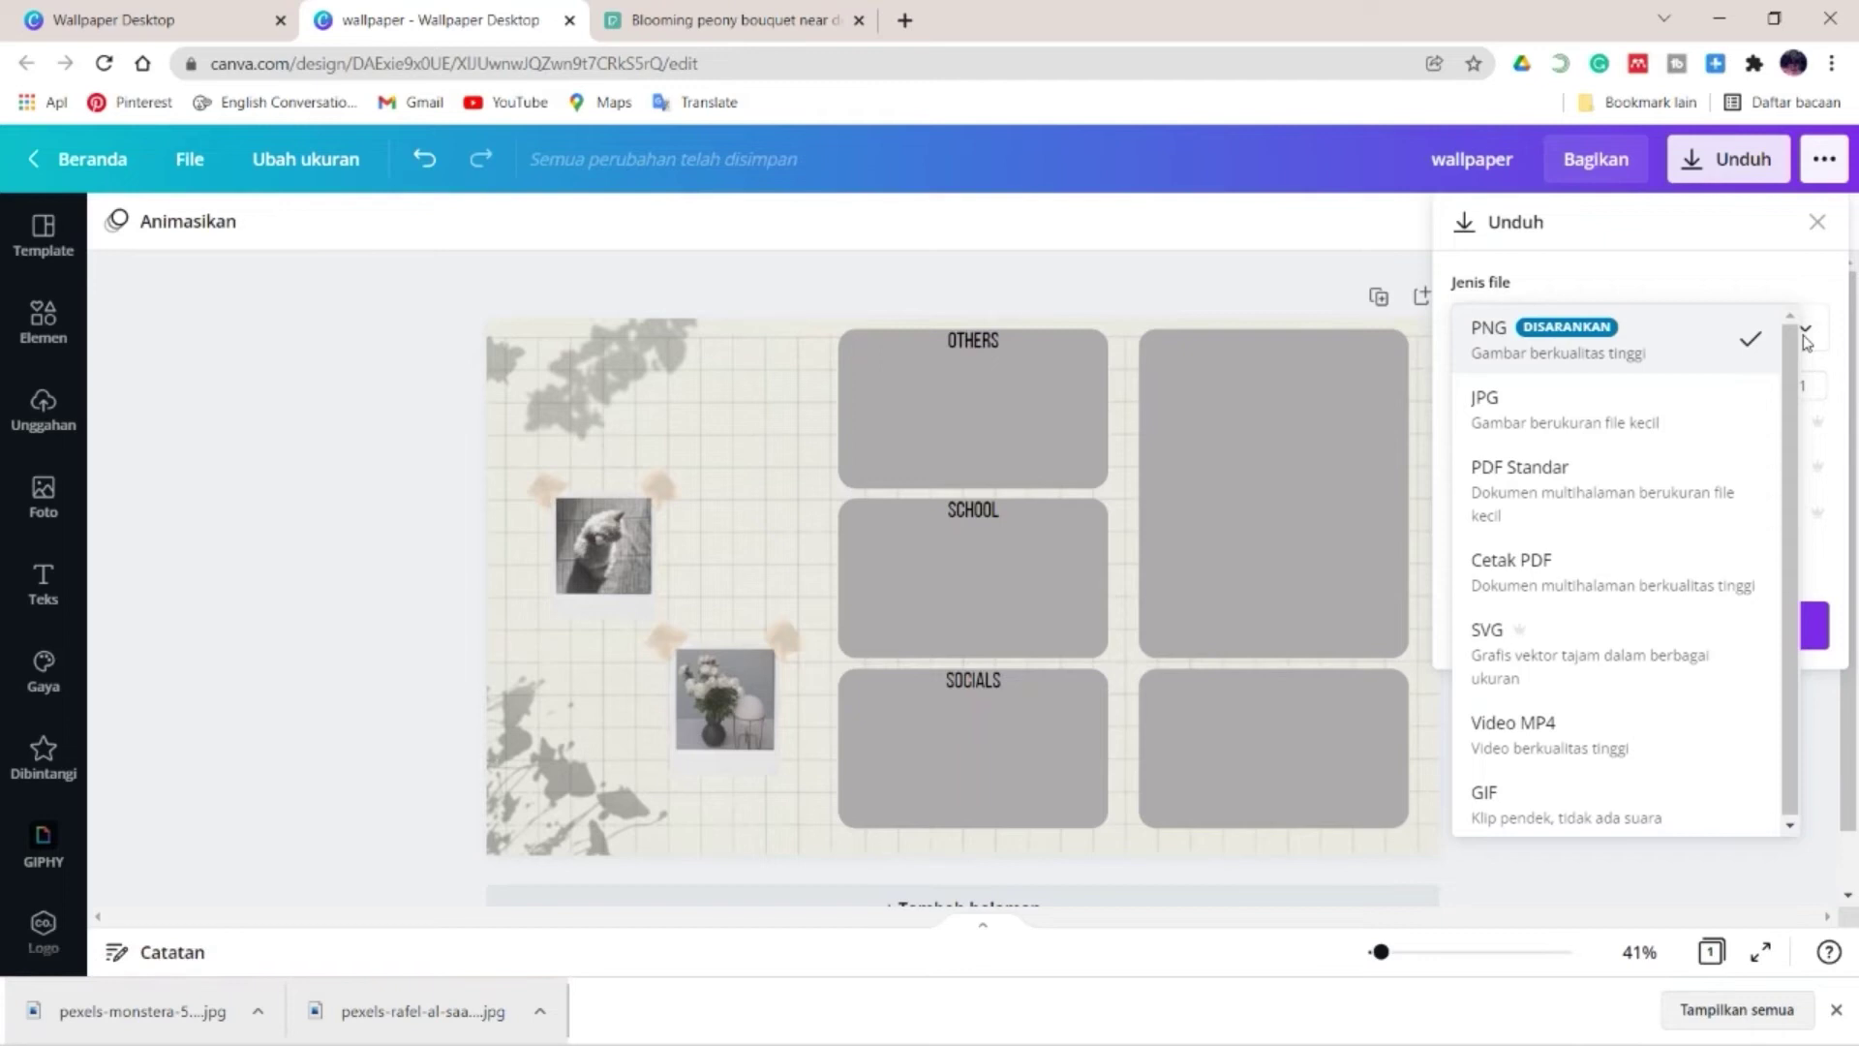
click(1725, 360)
click(1632, 629)
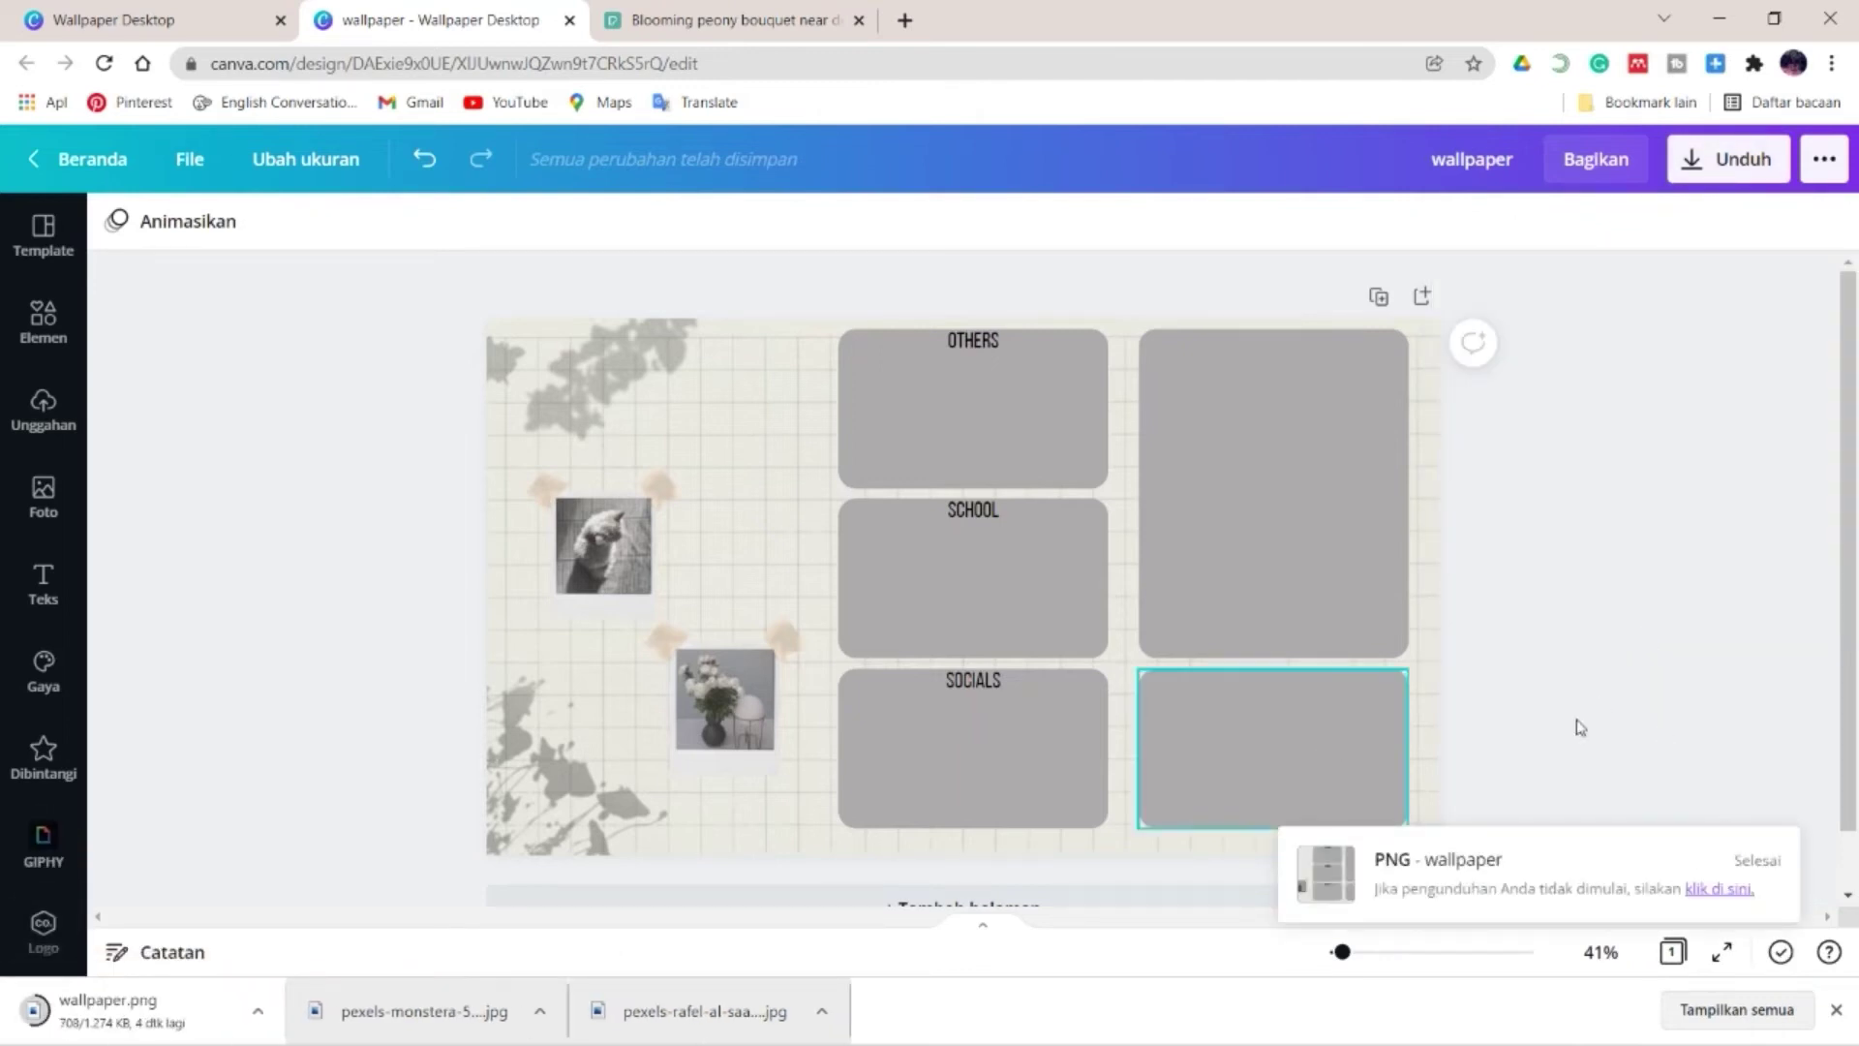
- Open the downloaded wallpaper.png, set it as the desktop background, and clear the open windows to show the desktop
click(259, 1012)
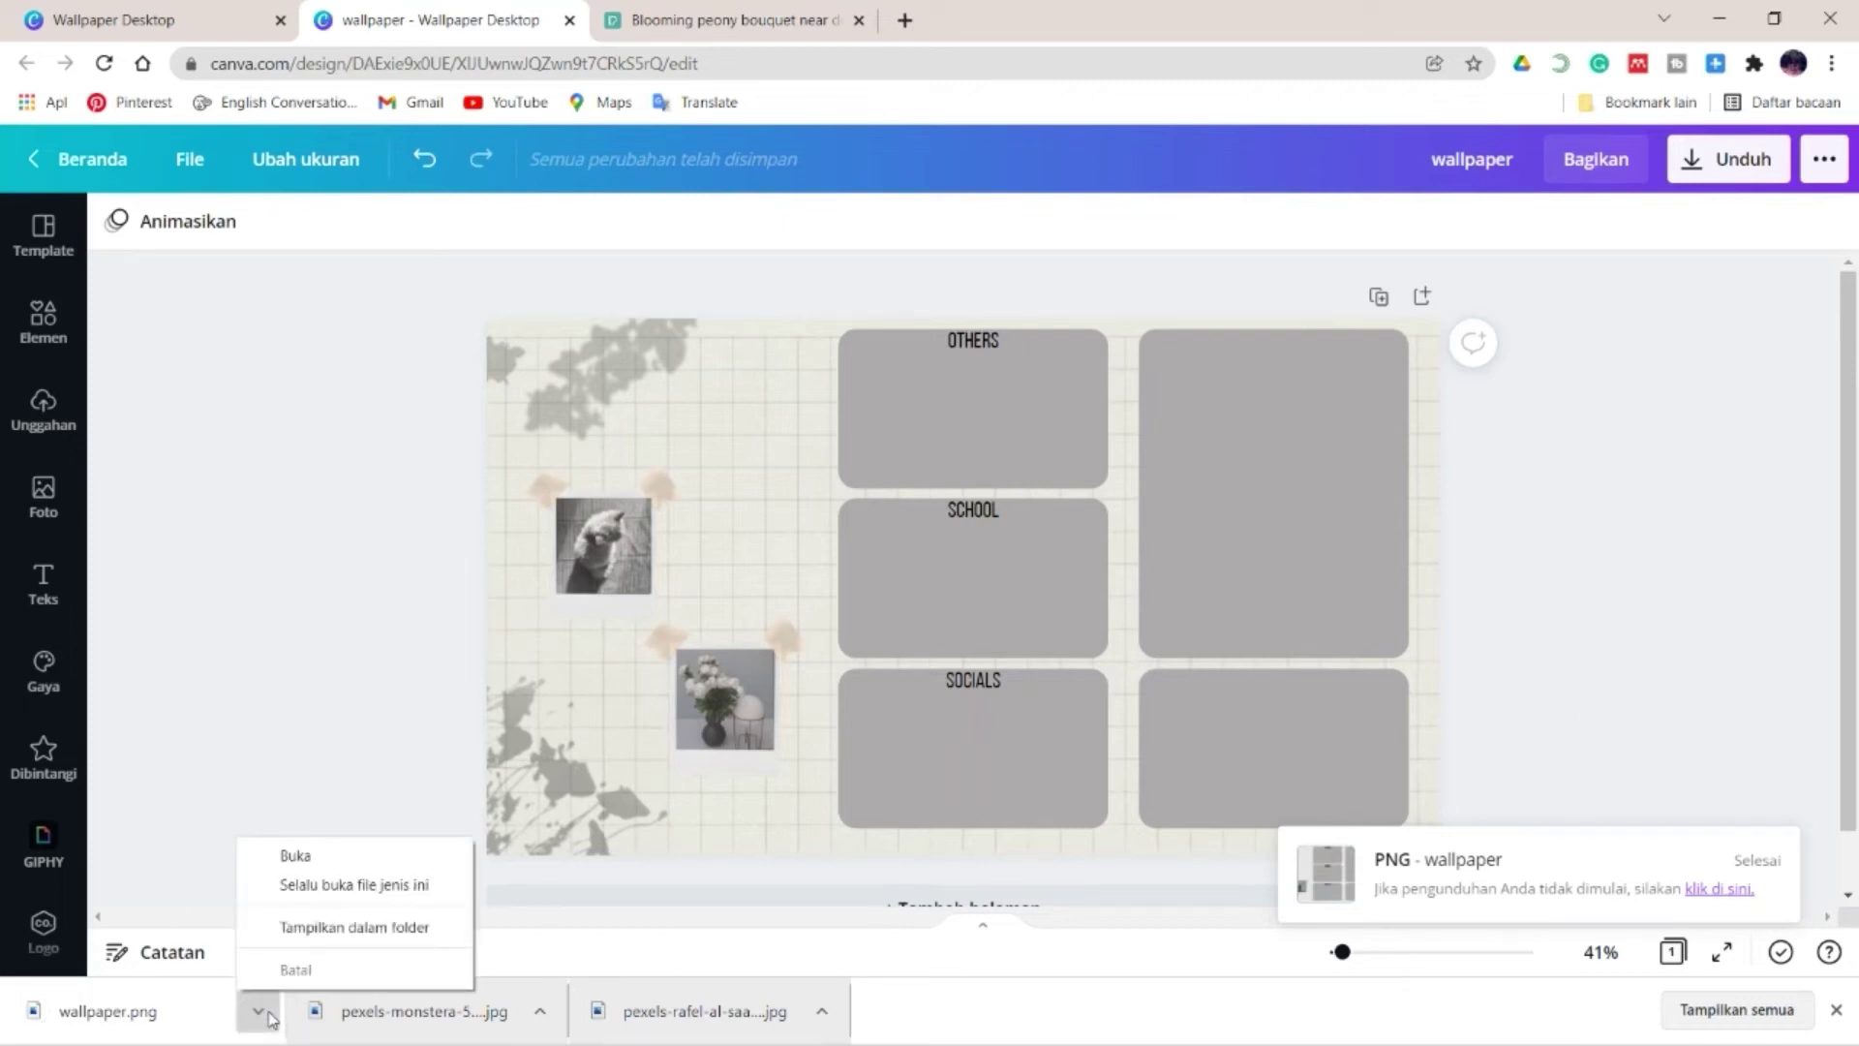
click(295, 855)
click(1205, 88)
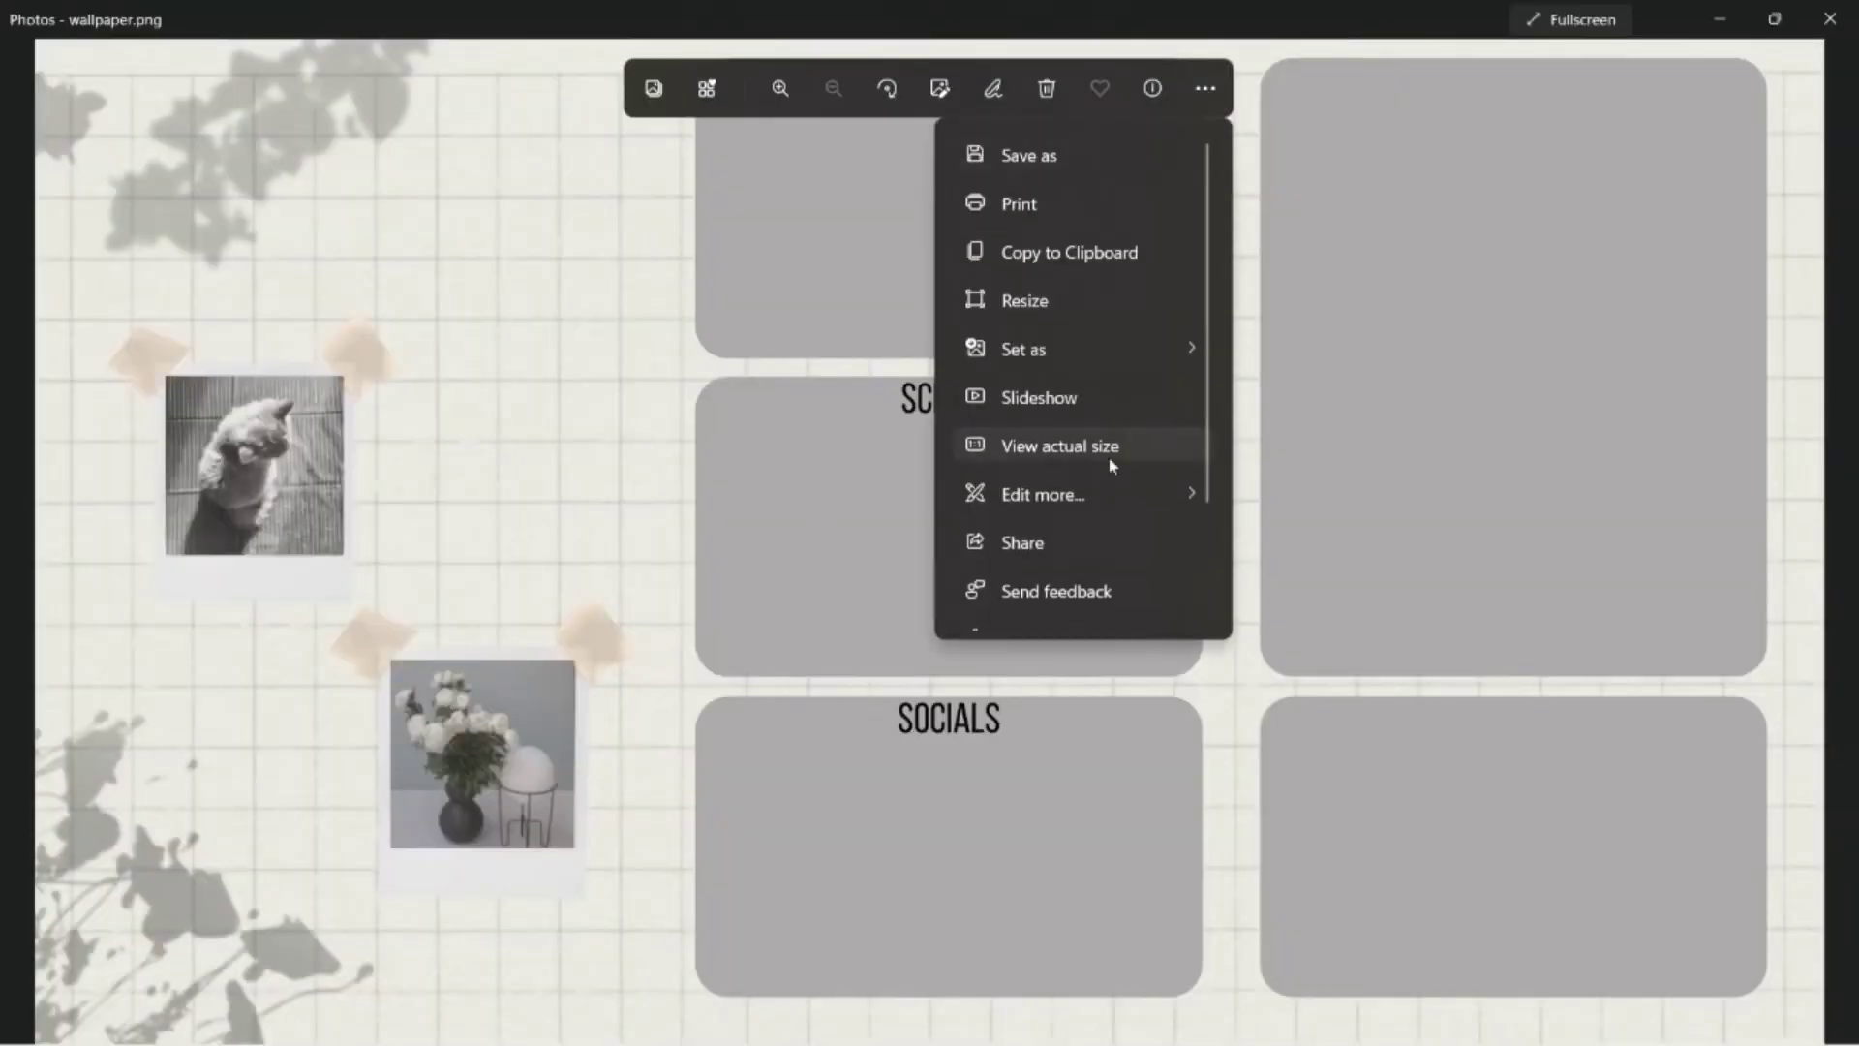
scroll(1109, 462, down, 3)
scroll(1109, 456, up, 3)
click(1452, 261)
right_click(1456, 260)
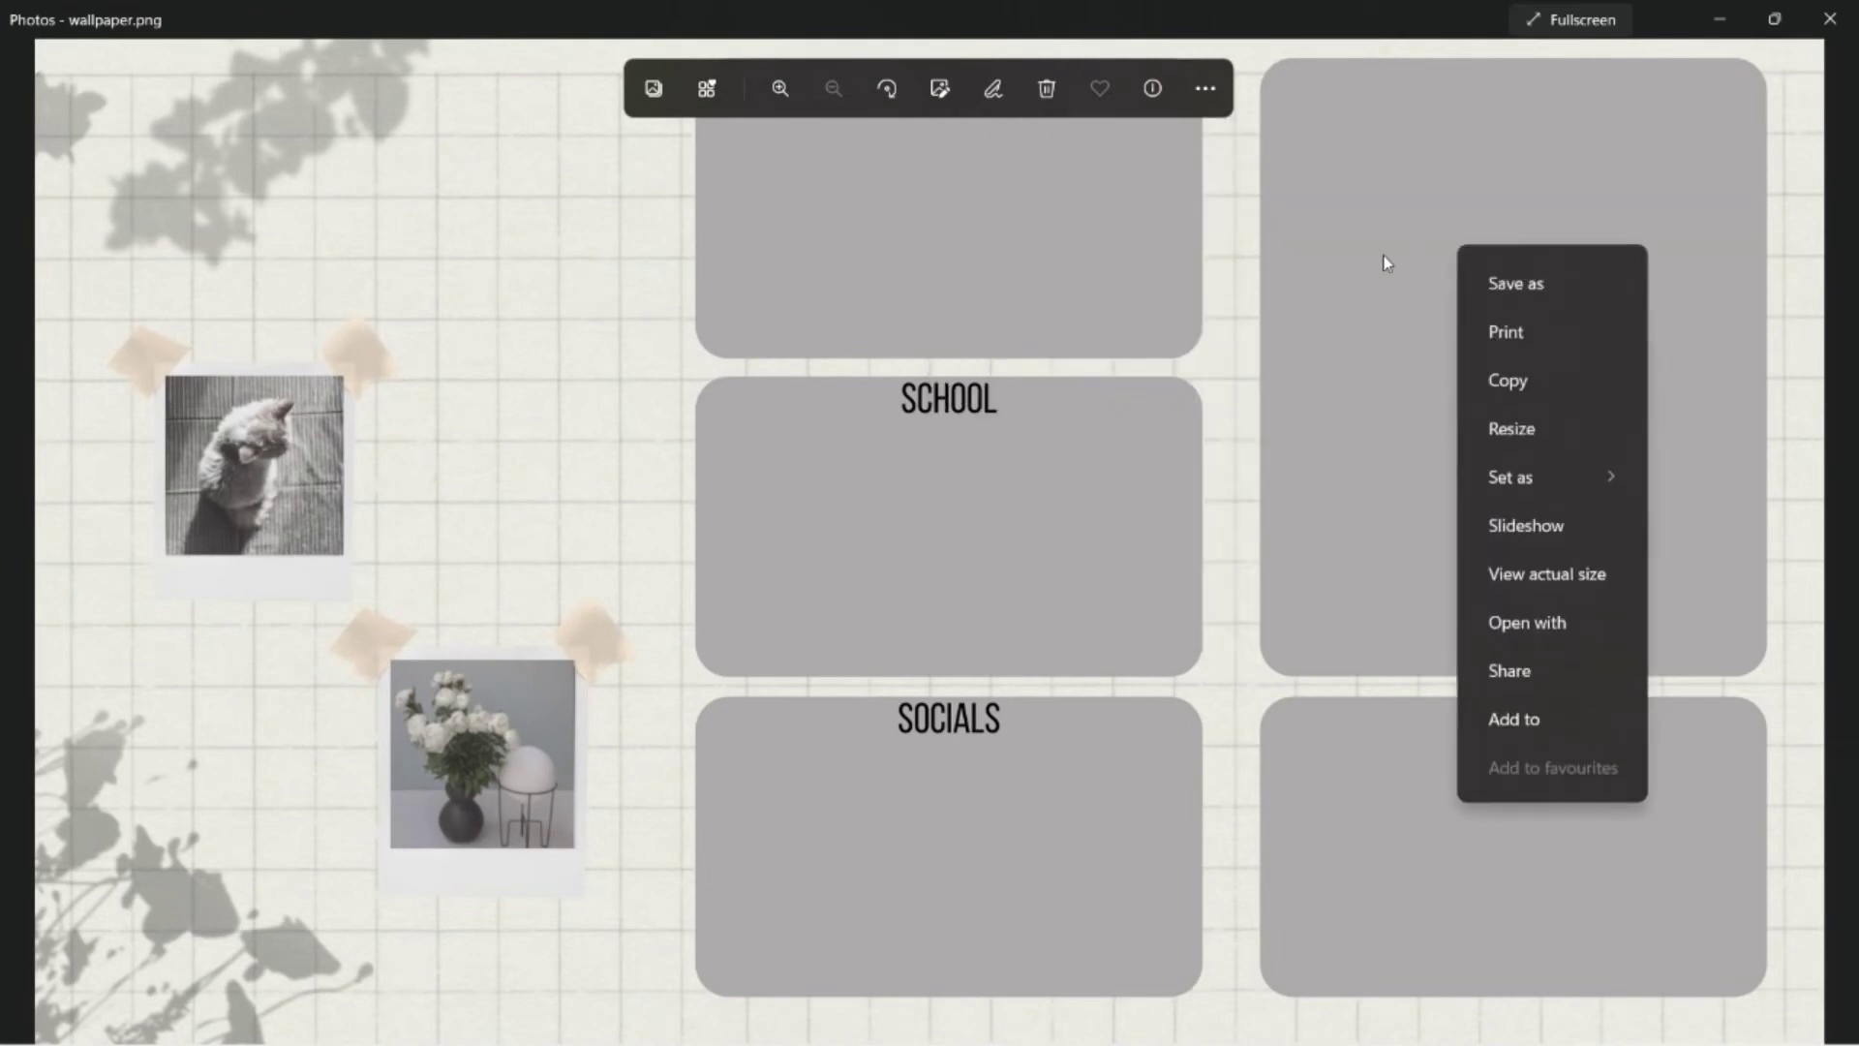
mouse_move(1557, 473)
click(1668, 541)
click(1828, 19)
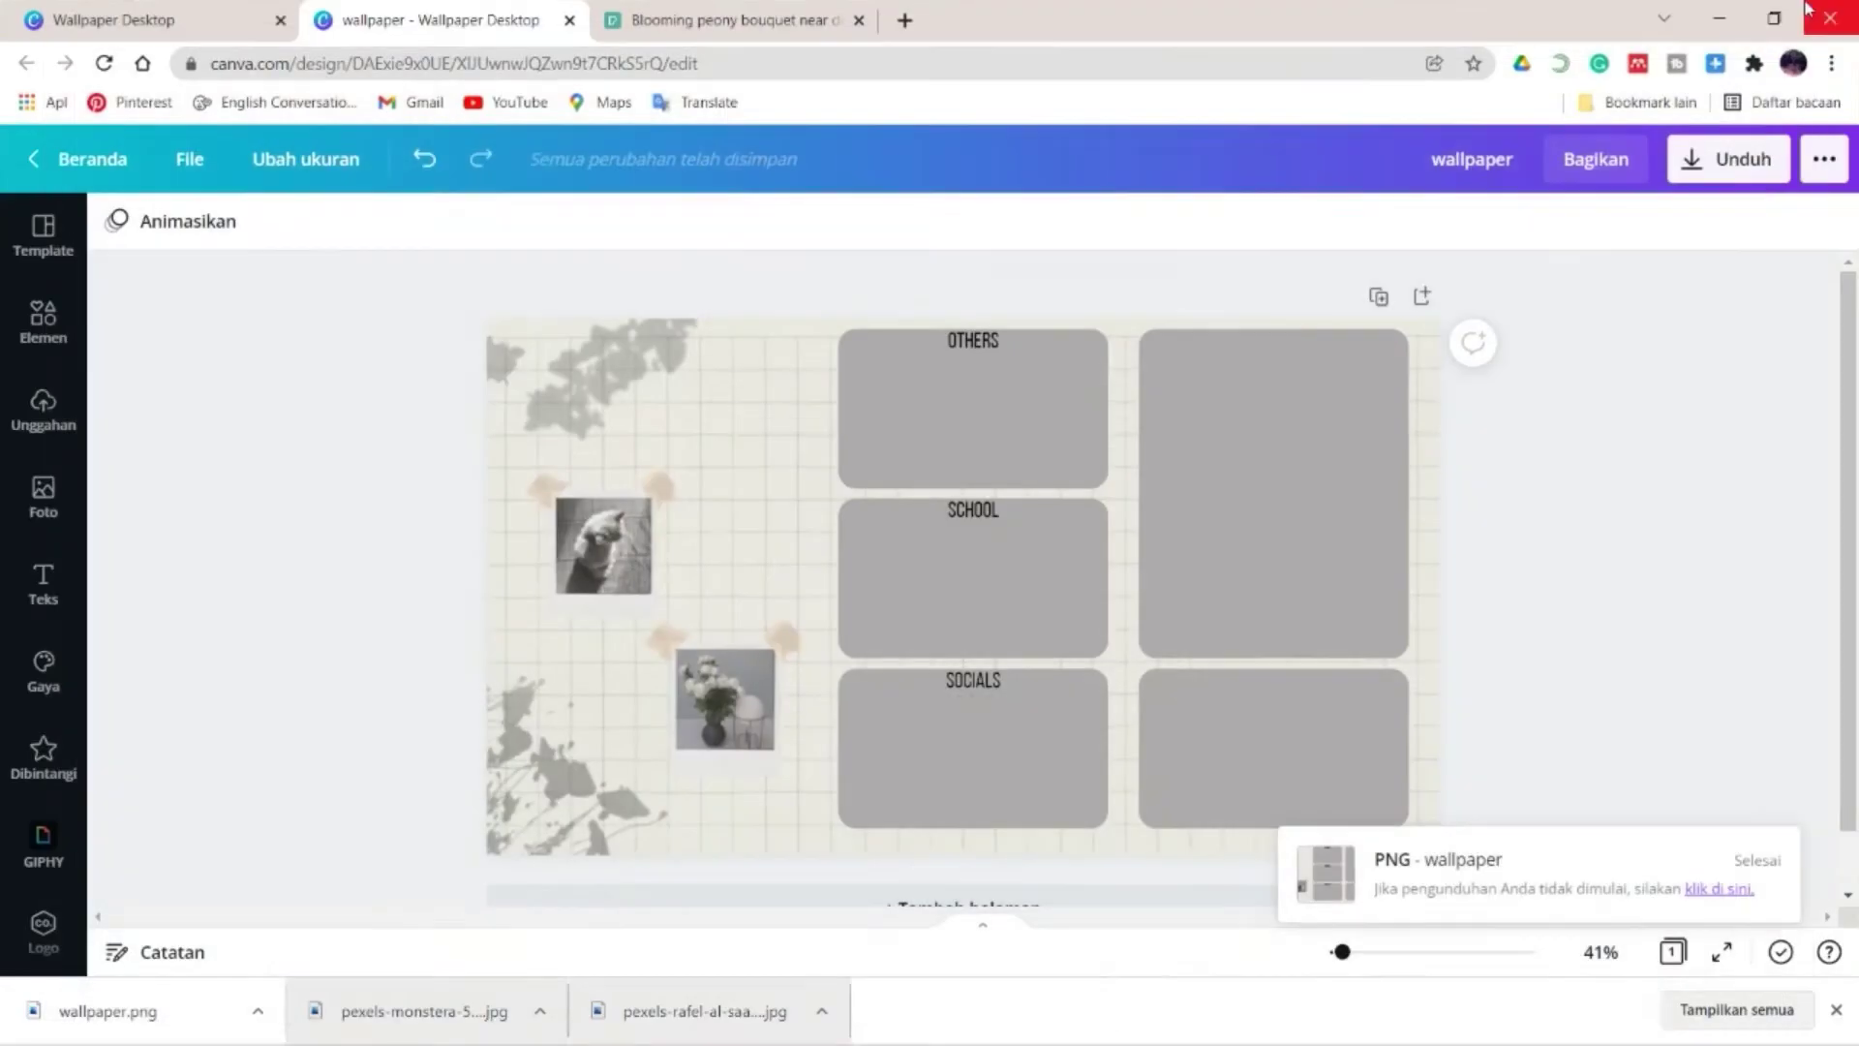
click(1721, 20)
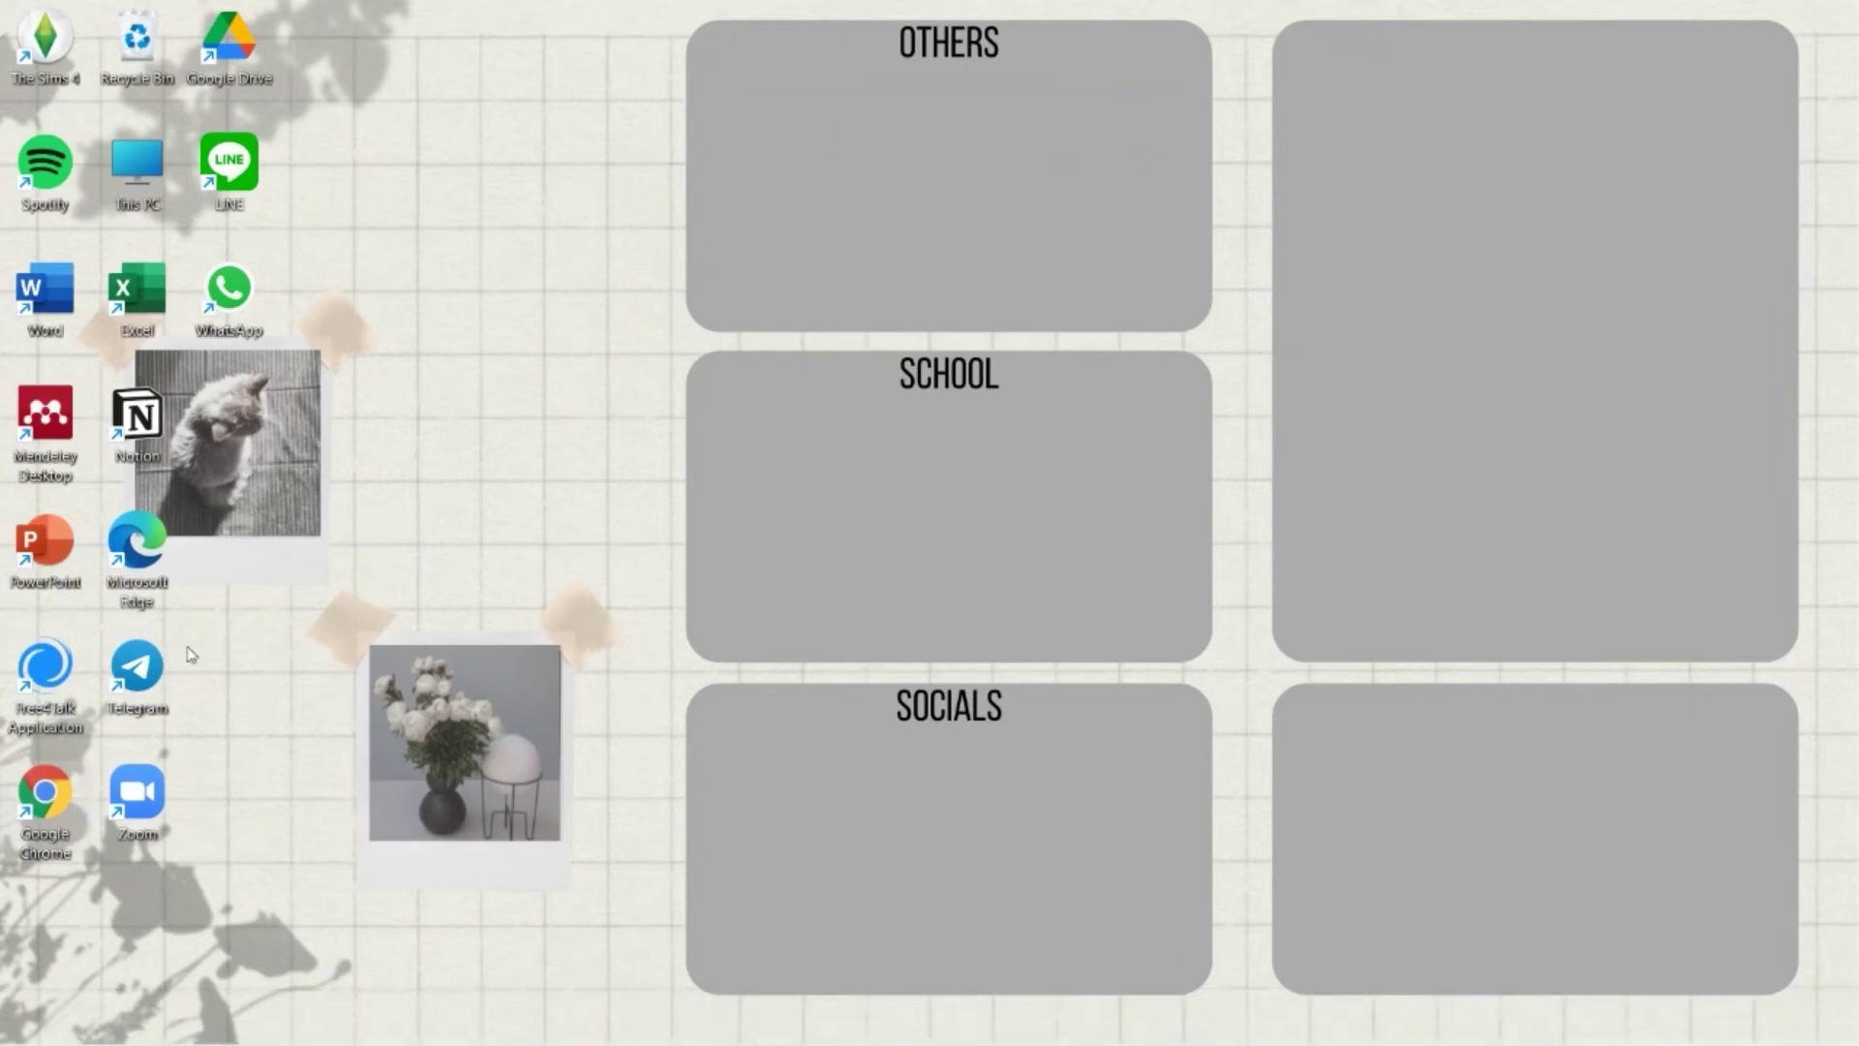
- Place the Zoom, Google Chrome, Telegram, WhatsApp, LINE and Free4Talk desktop icons inside the SOCIALS box
drag(152, 798, 871, 796)
drag(137, 666, 965, 800)
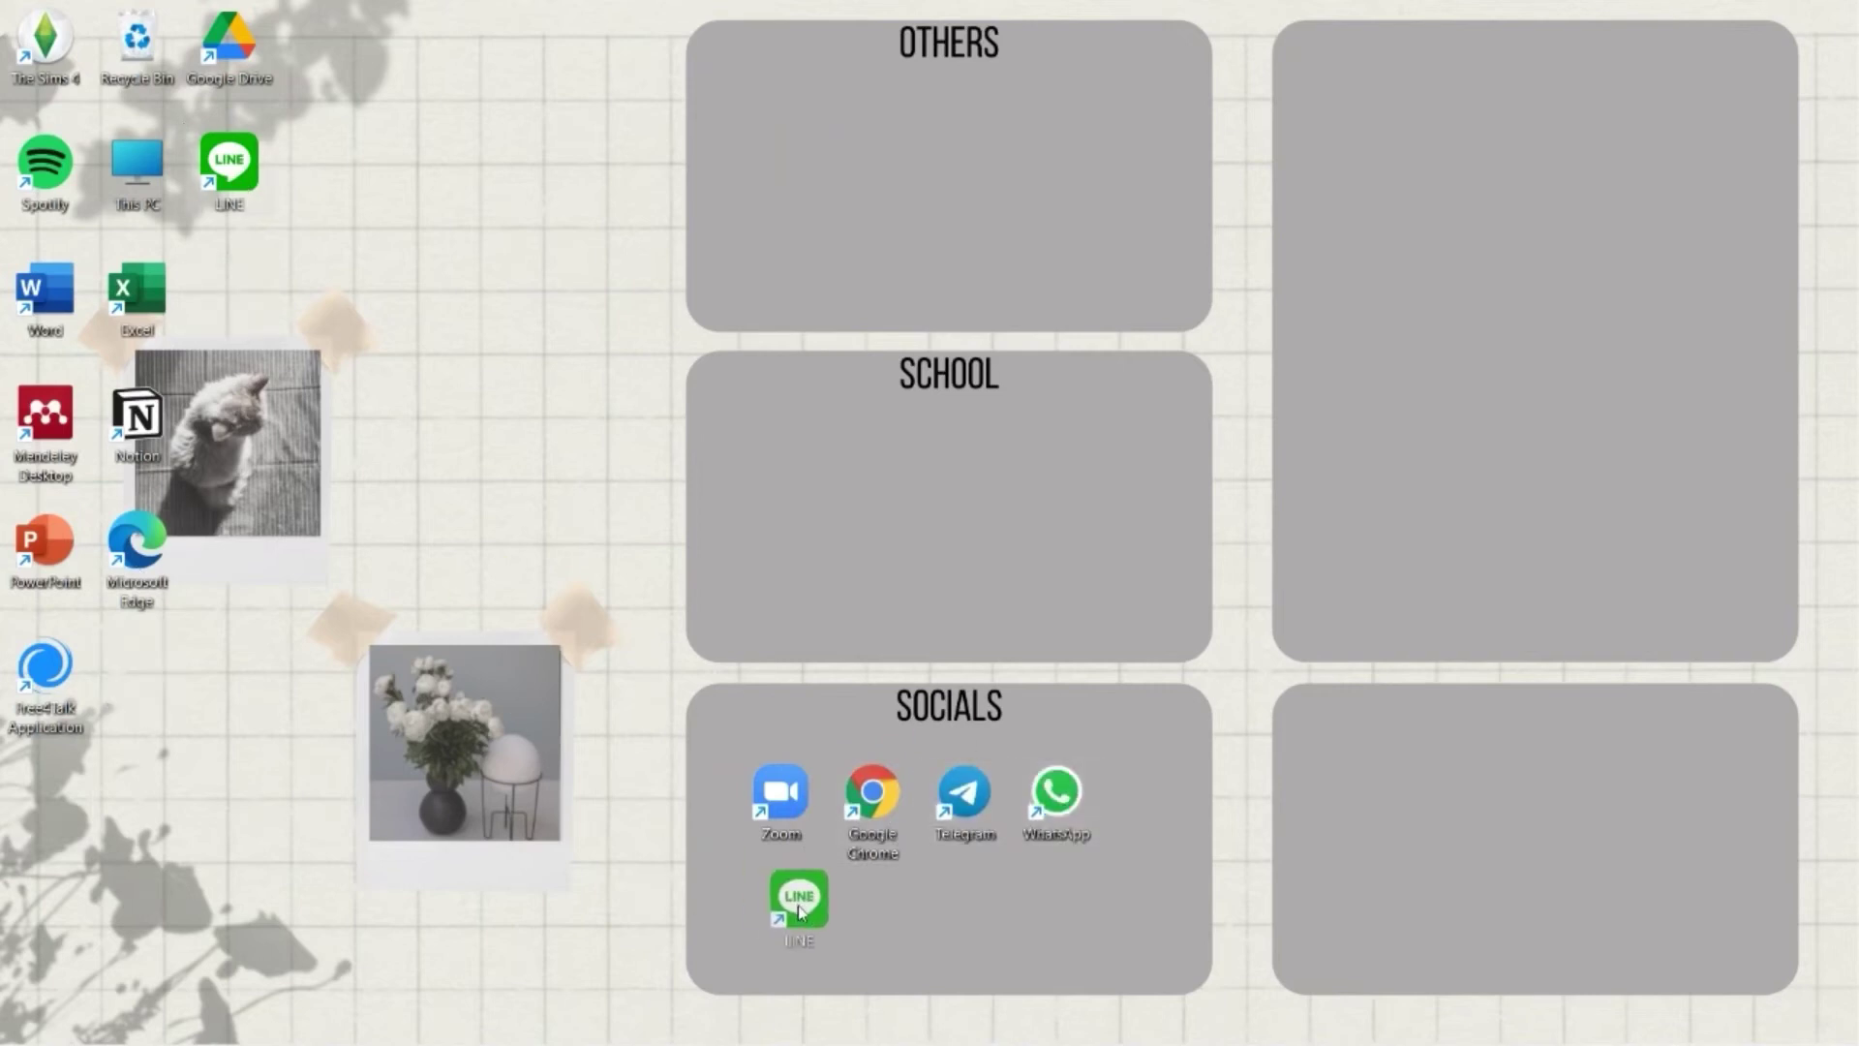
drag(46, 666, 871, 915)
- Arrange the PowerPoint, Mendeley Desktop, Word, Excel and Notion icons in one row inside the SCHOOL box
drag(45, 540, 781, 540)
drag(46, 417, 871, 540)
drag(45, 291, 964, 540)
drag(135, 300, 1054, 553)
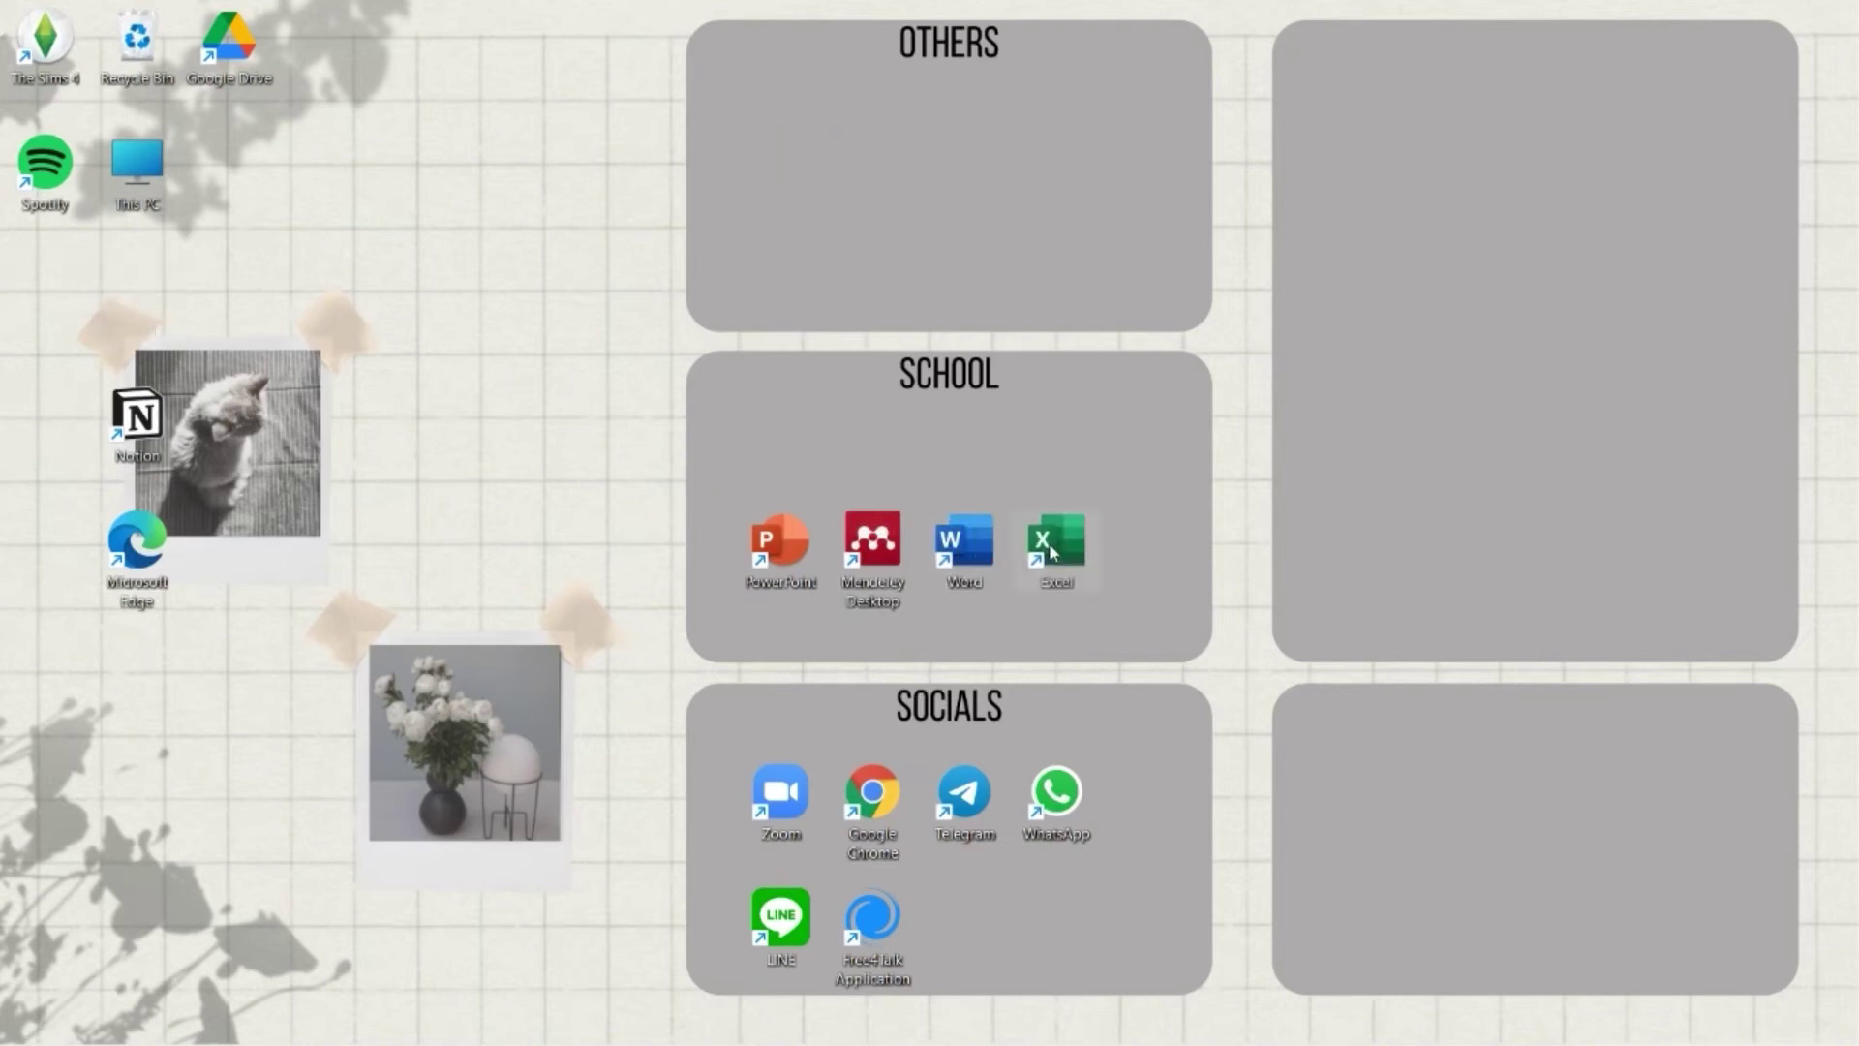
drag(130, 441, 835, 451)
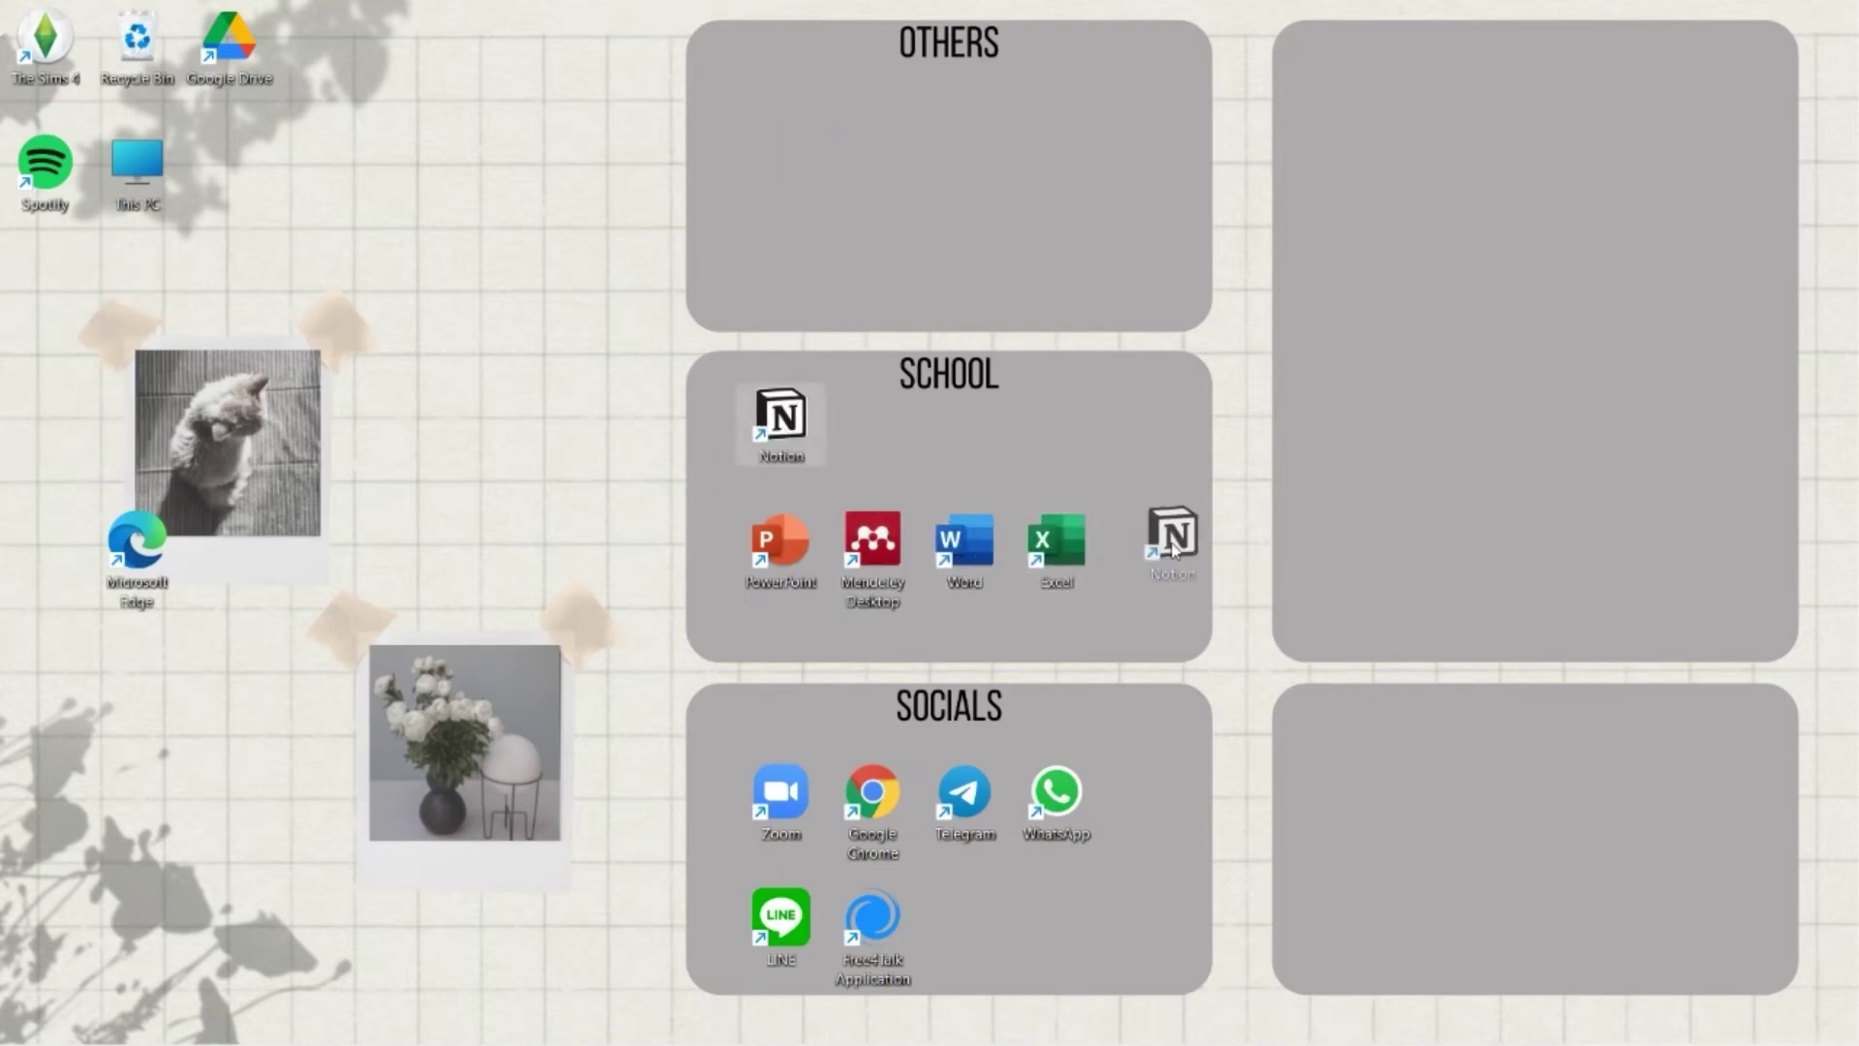
drag(1173, 548, 1172, 548)
- Place The Sims 4, Spotify, Recycle Bin and This PC in the OTHERS box, and Google Drive and Microsoft Edge in SOCIALS
drag(46, 49, 780, 163)
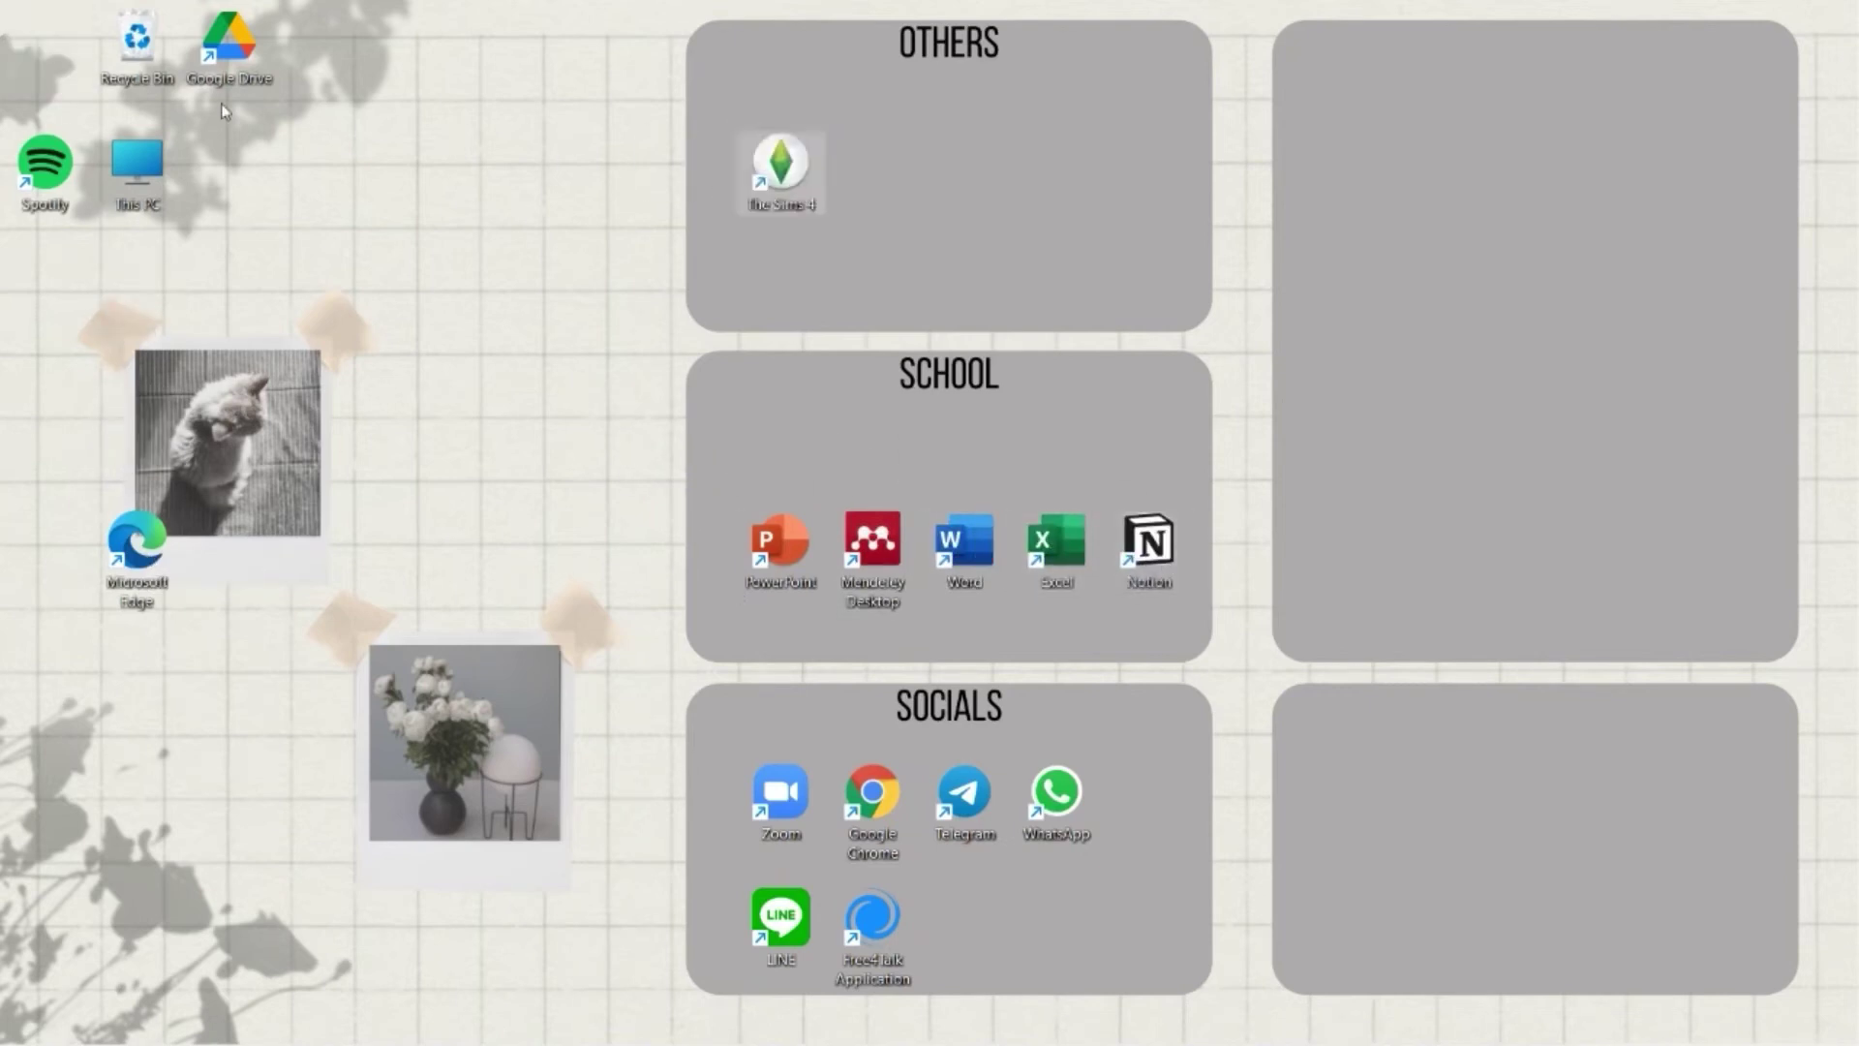
drag(136, 163, 1056, 162)
drag(137, 39, 964, 162)
drag(229, 39, 964, 915)
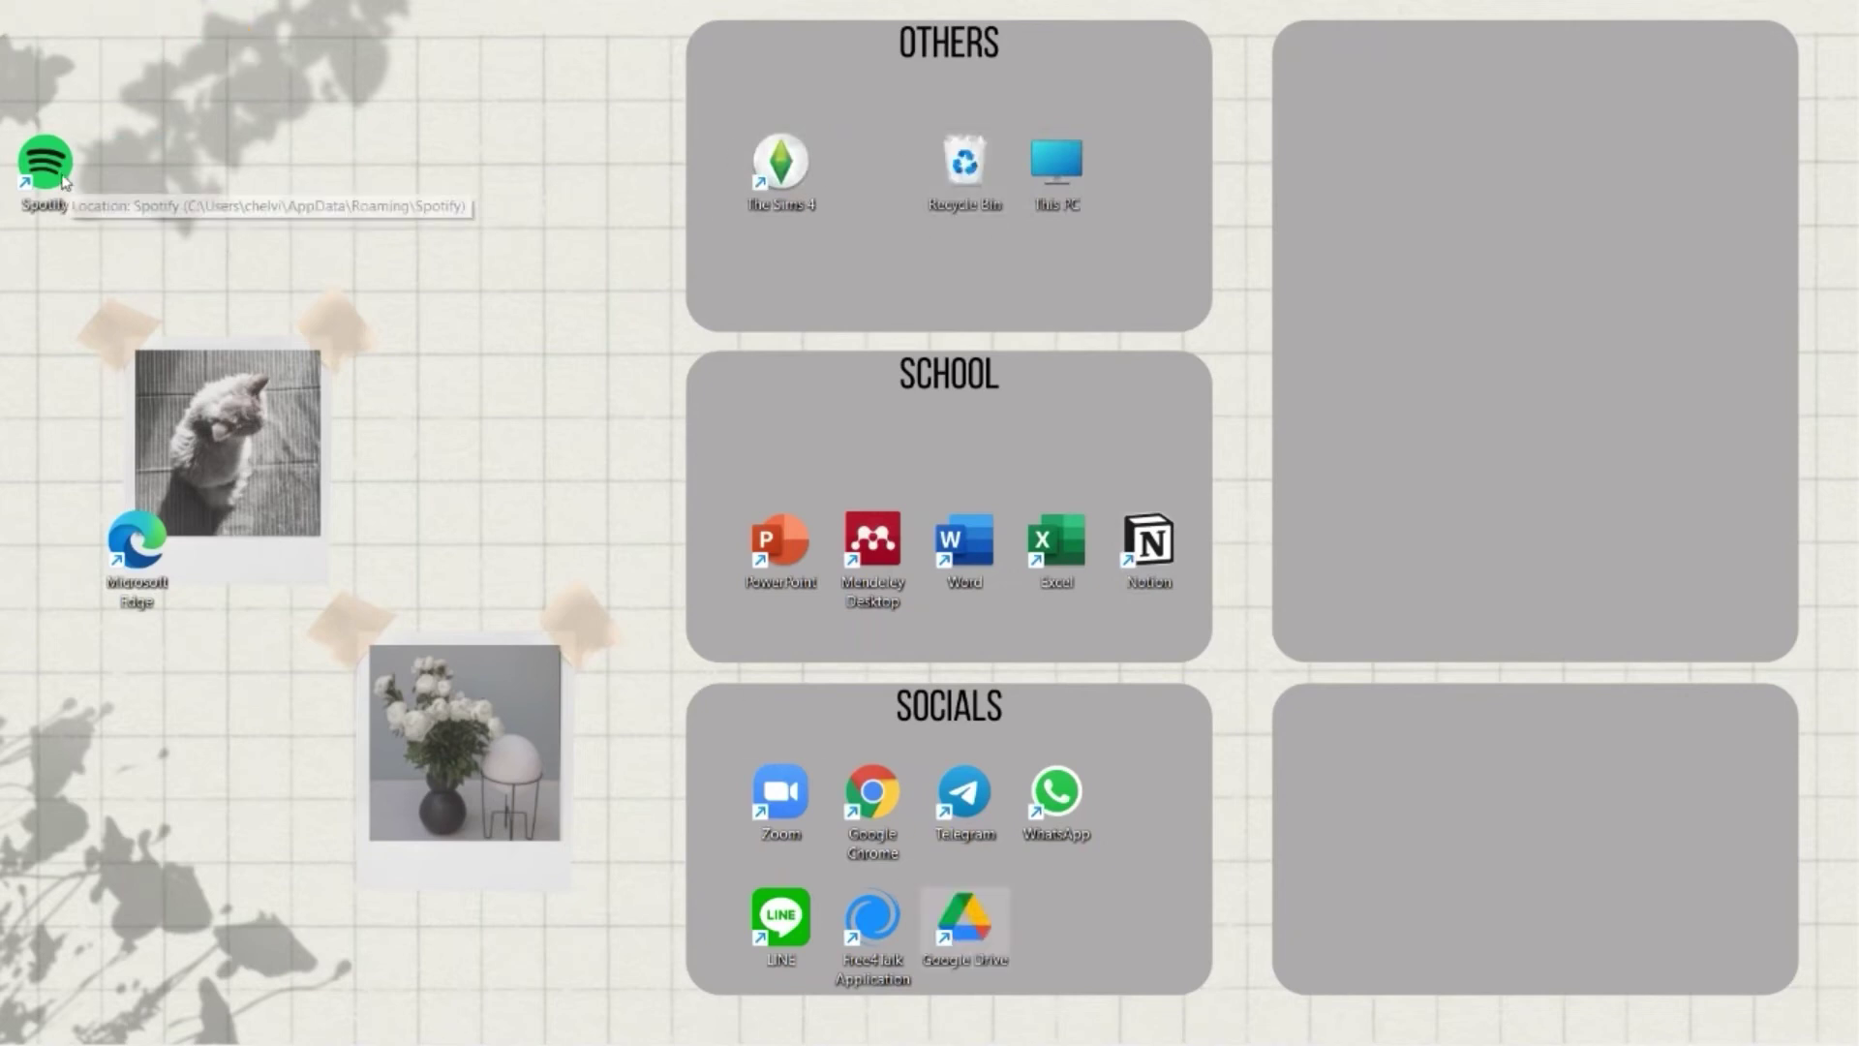
drag(45, 163, 872, 162)
drag(136, 540, 1172, 188)
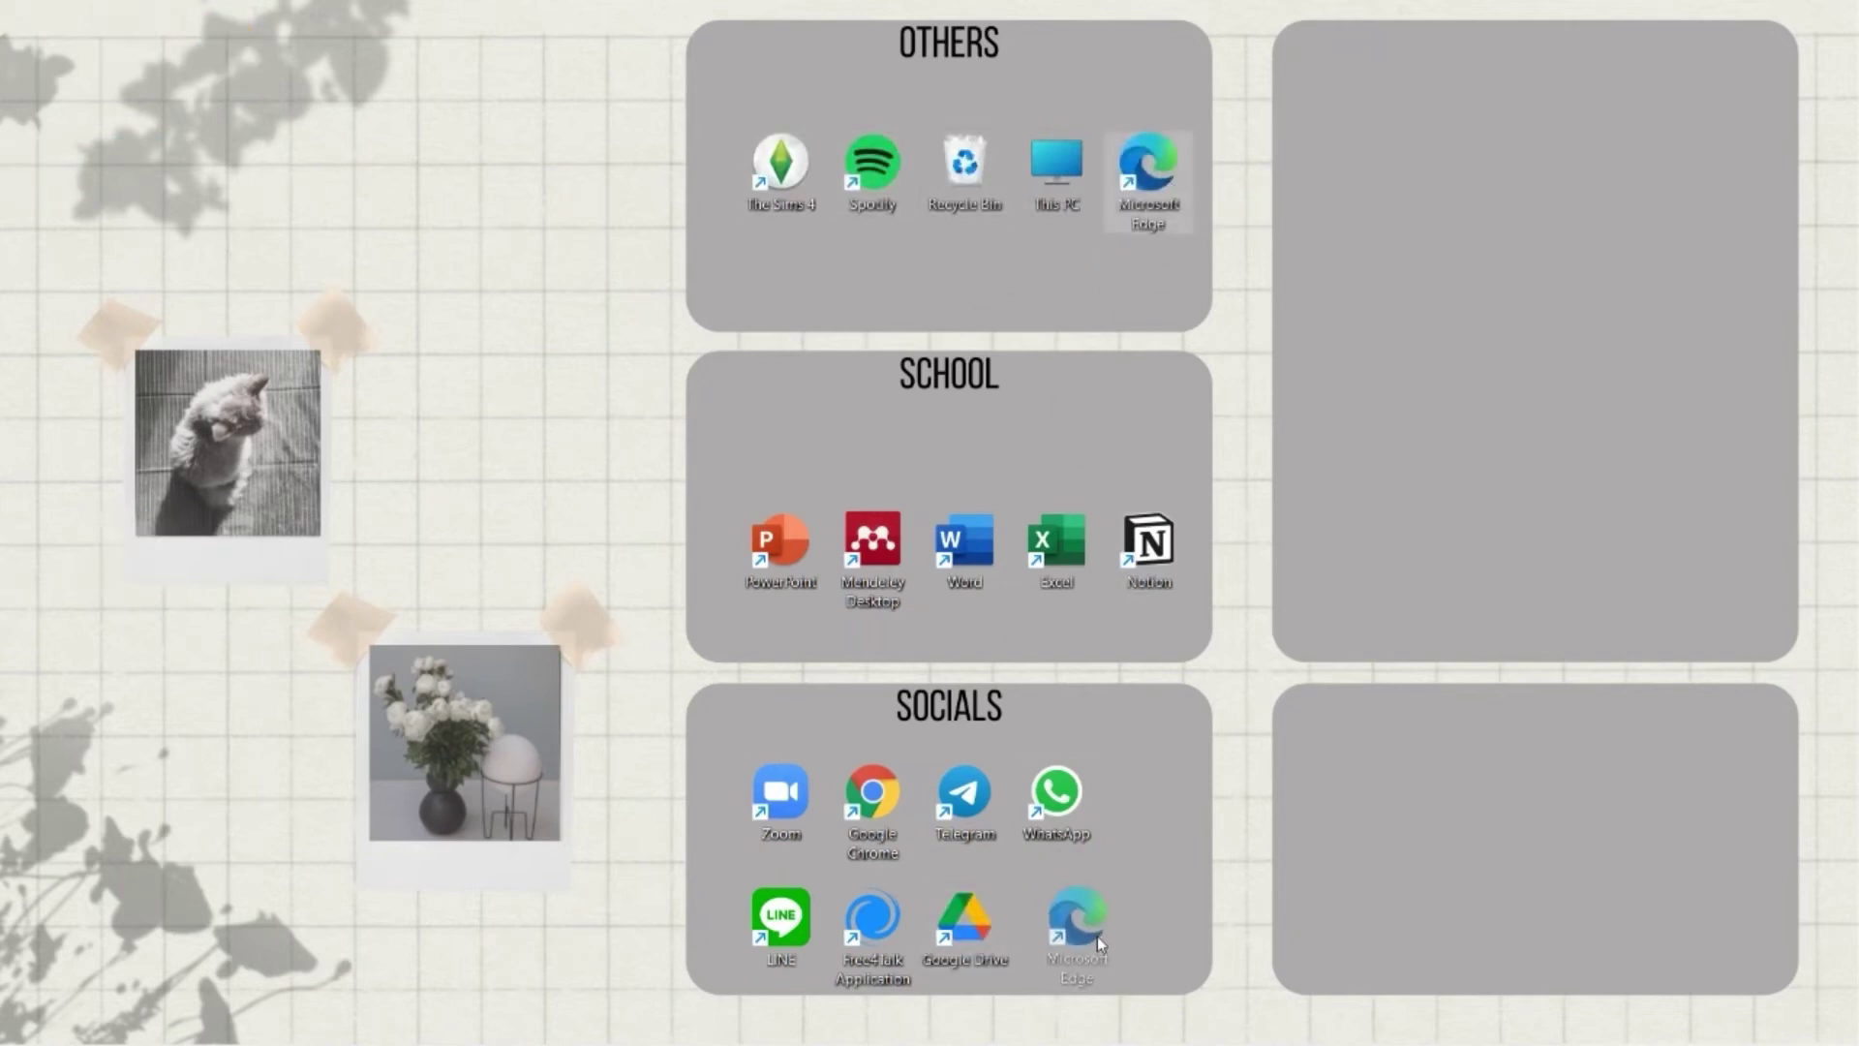
drag(1096, 937, 1096, 937)
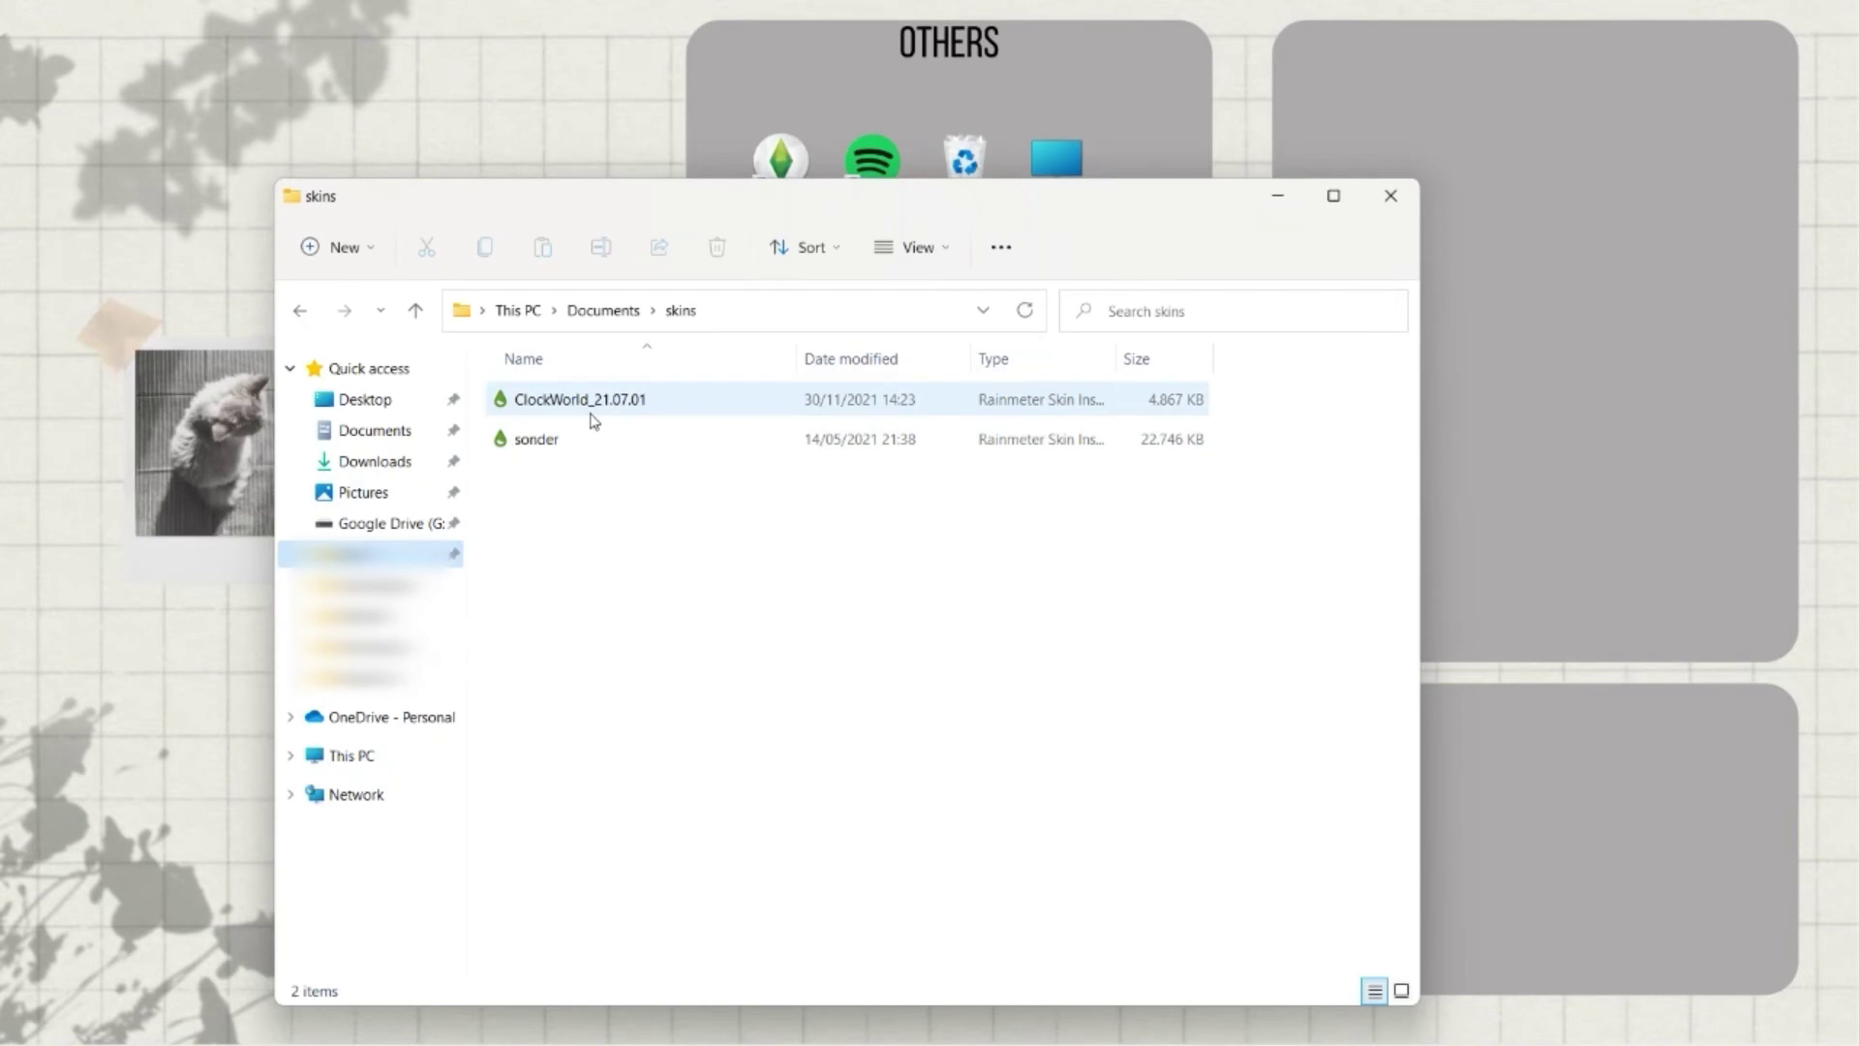
- Install the ClockWorld_21.07.01 and sonder Rainmeter skin packages from the skins folder
double_click(593, 418)
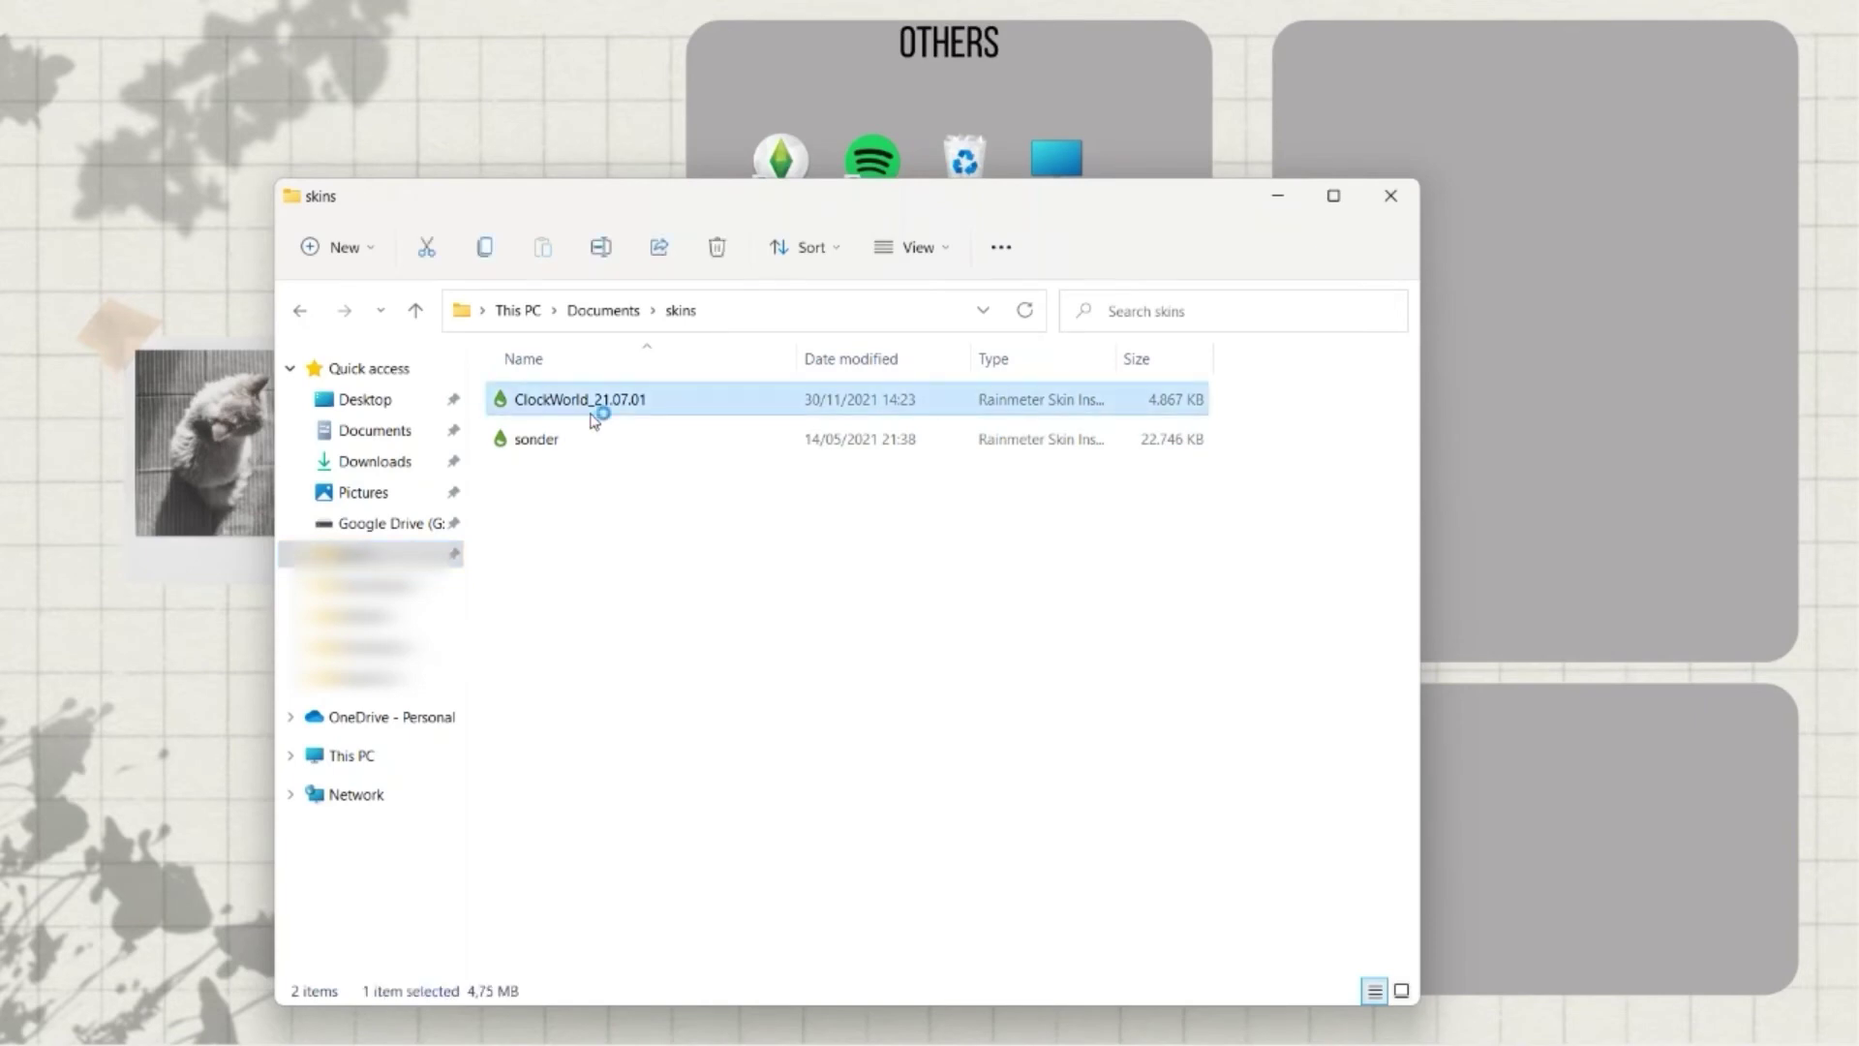
click(992, 765)
click(735, 441)
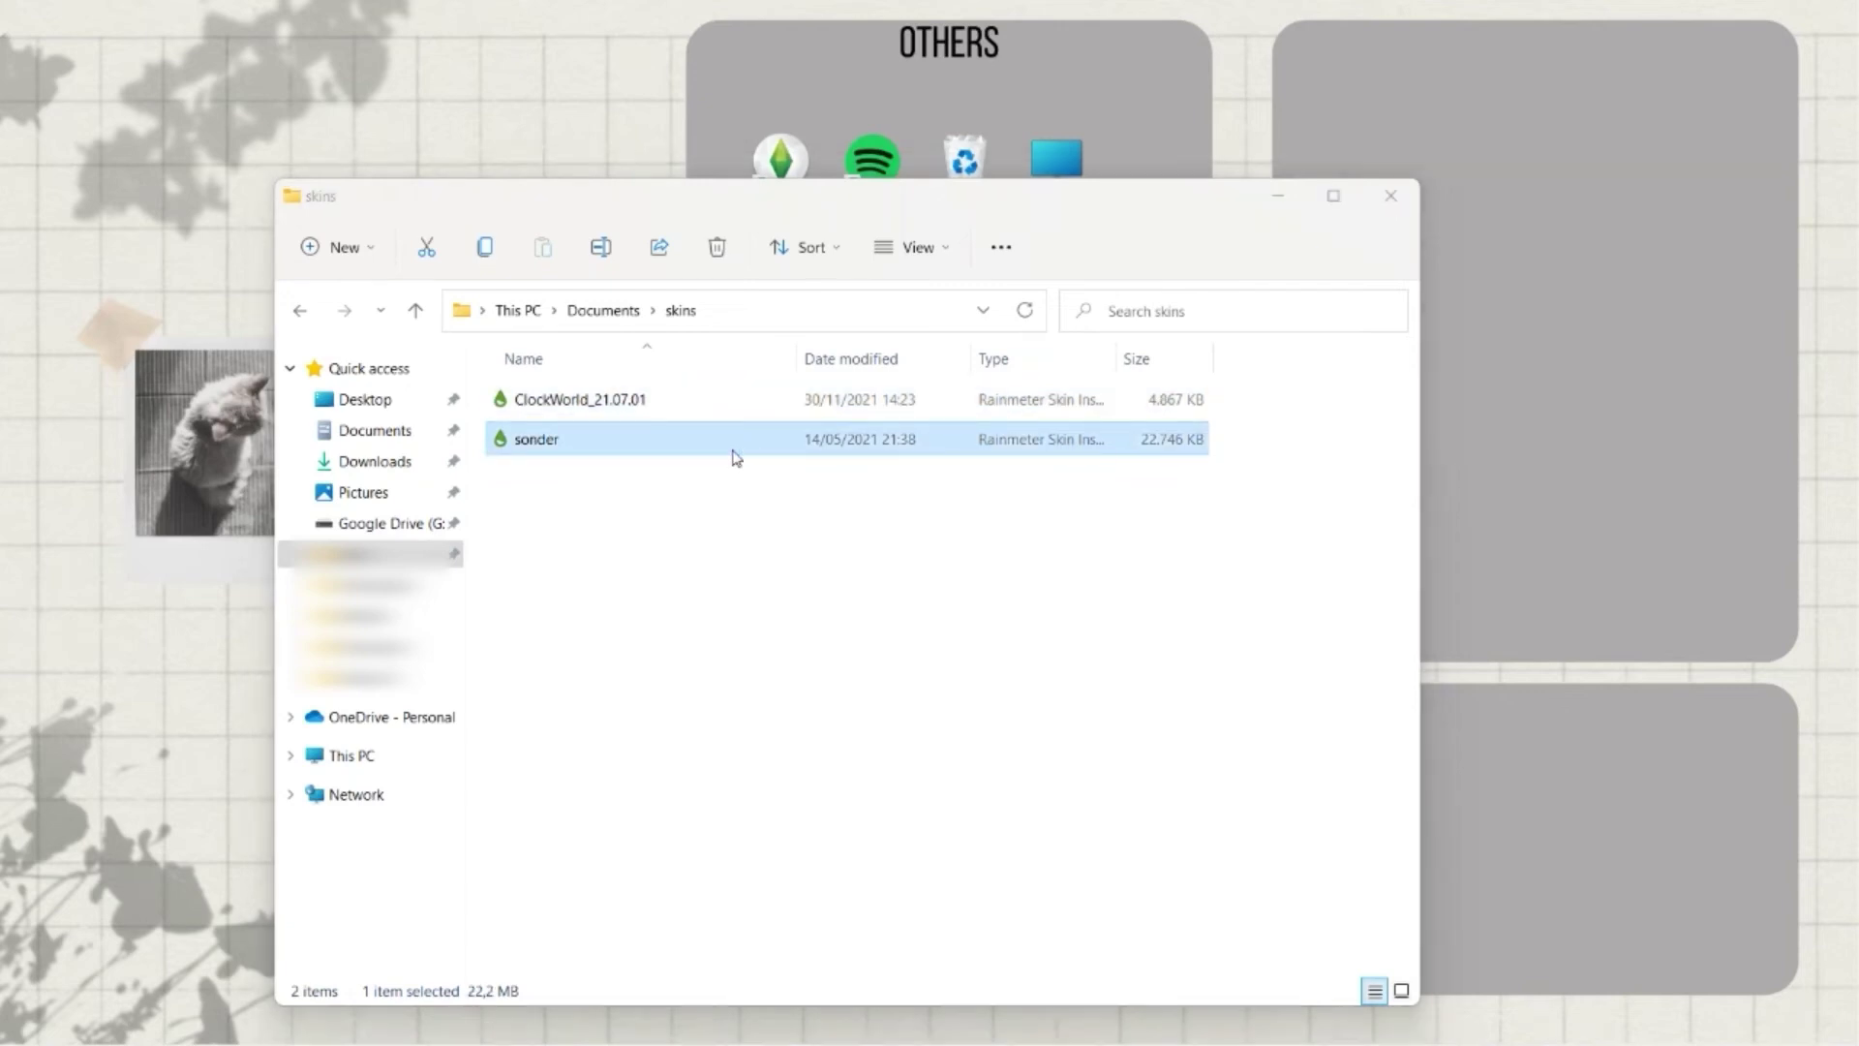
click(1002, 765)
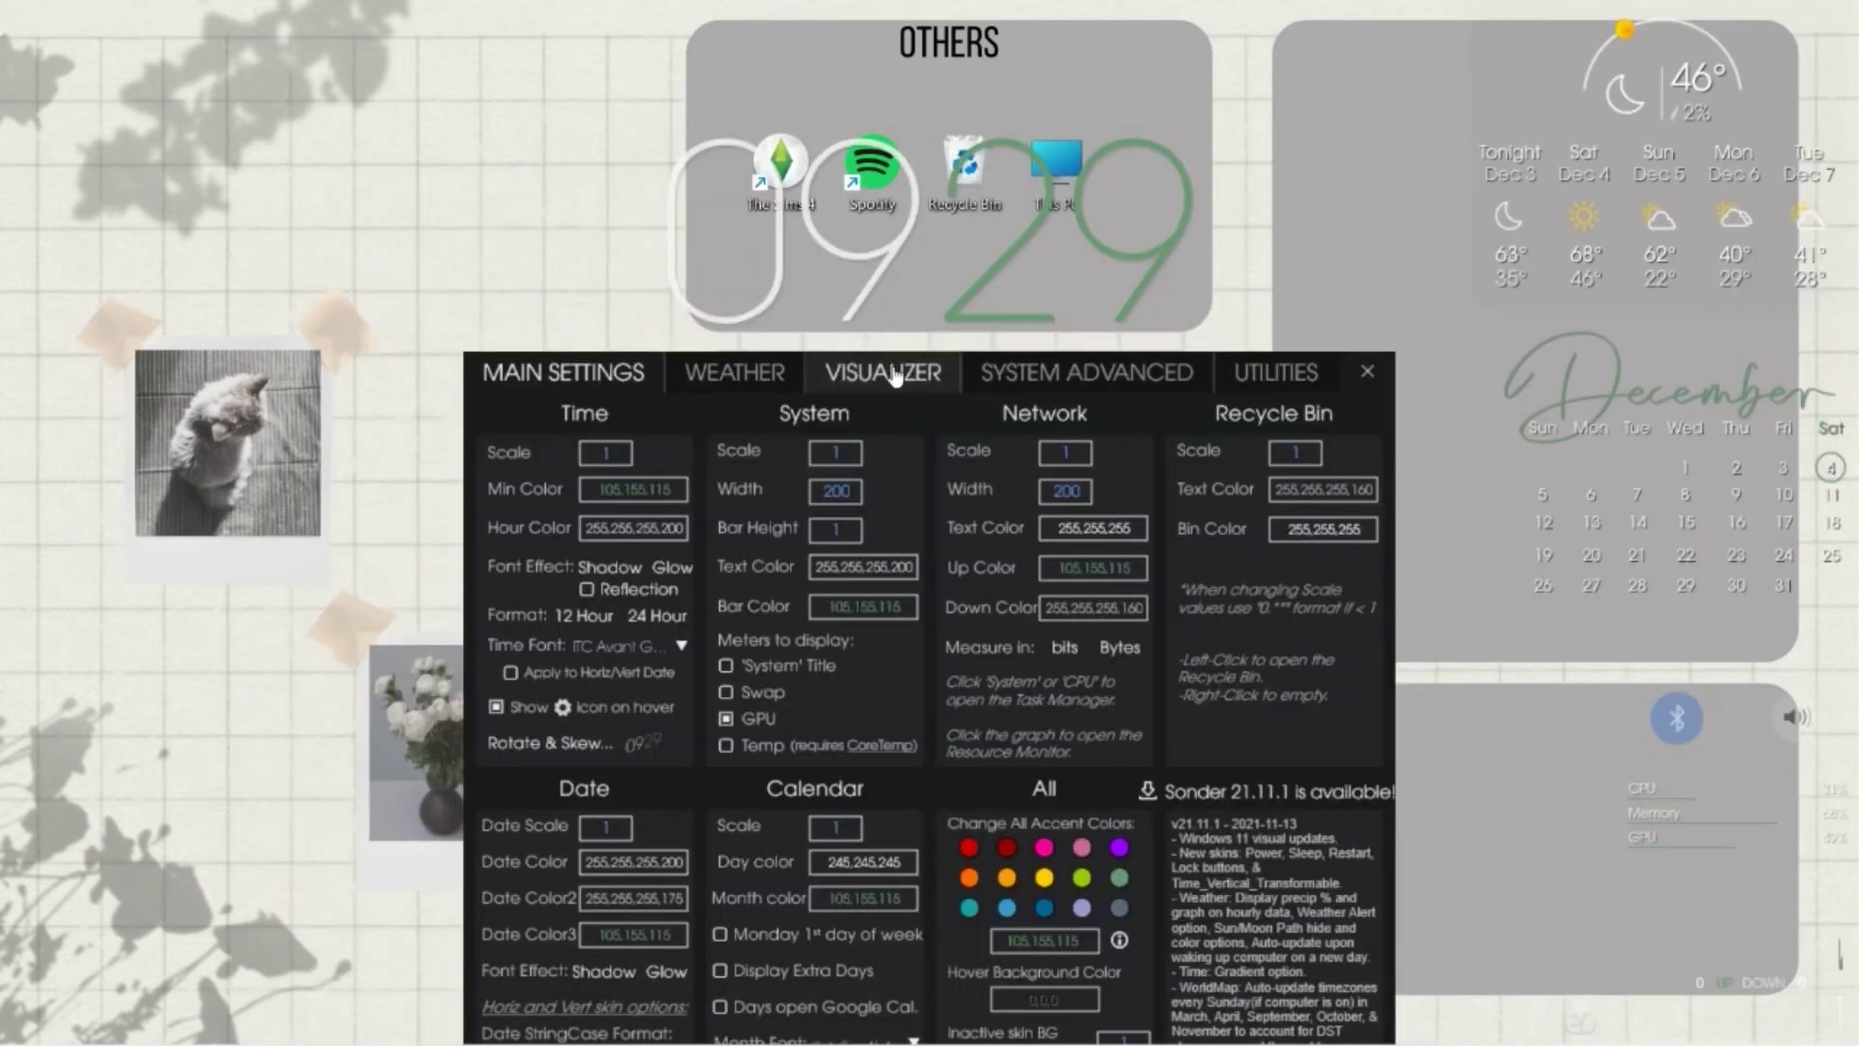
- Unload the Sonder settings skin from the desktop
drag(891, 378, 593, 215)
right_click(629, 242)
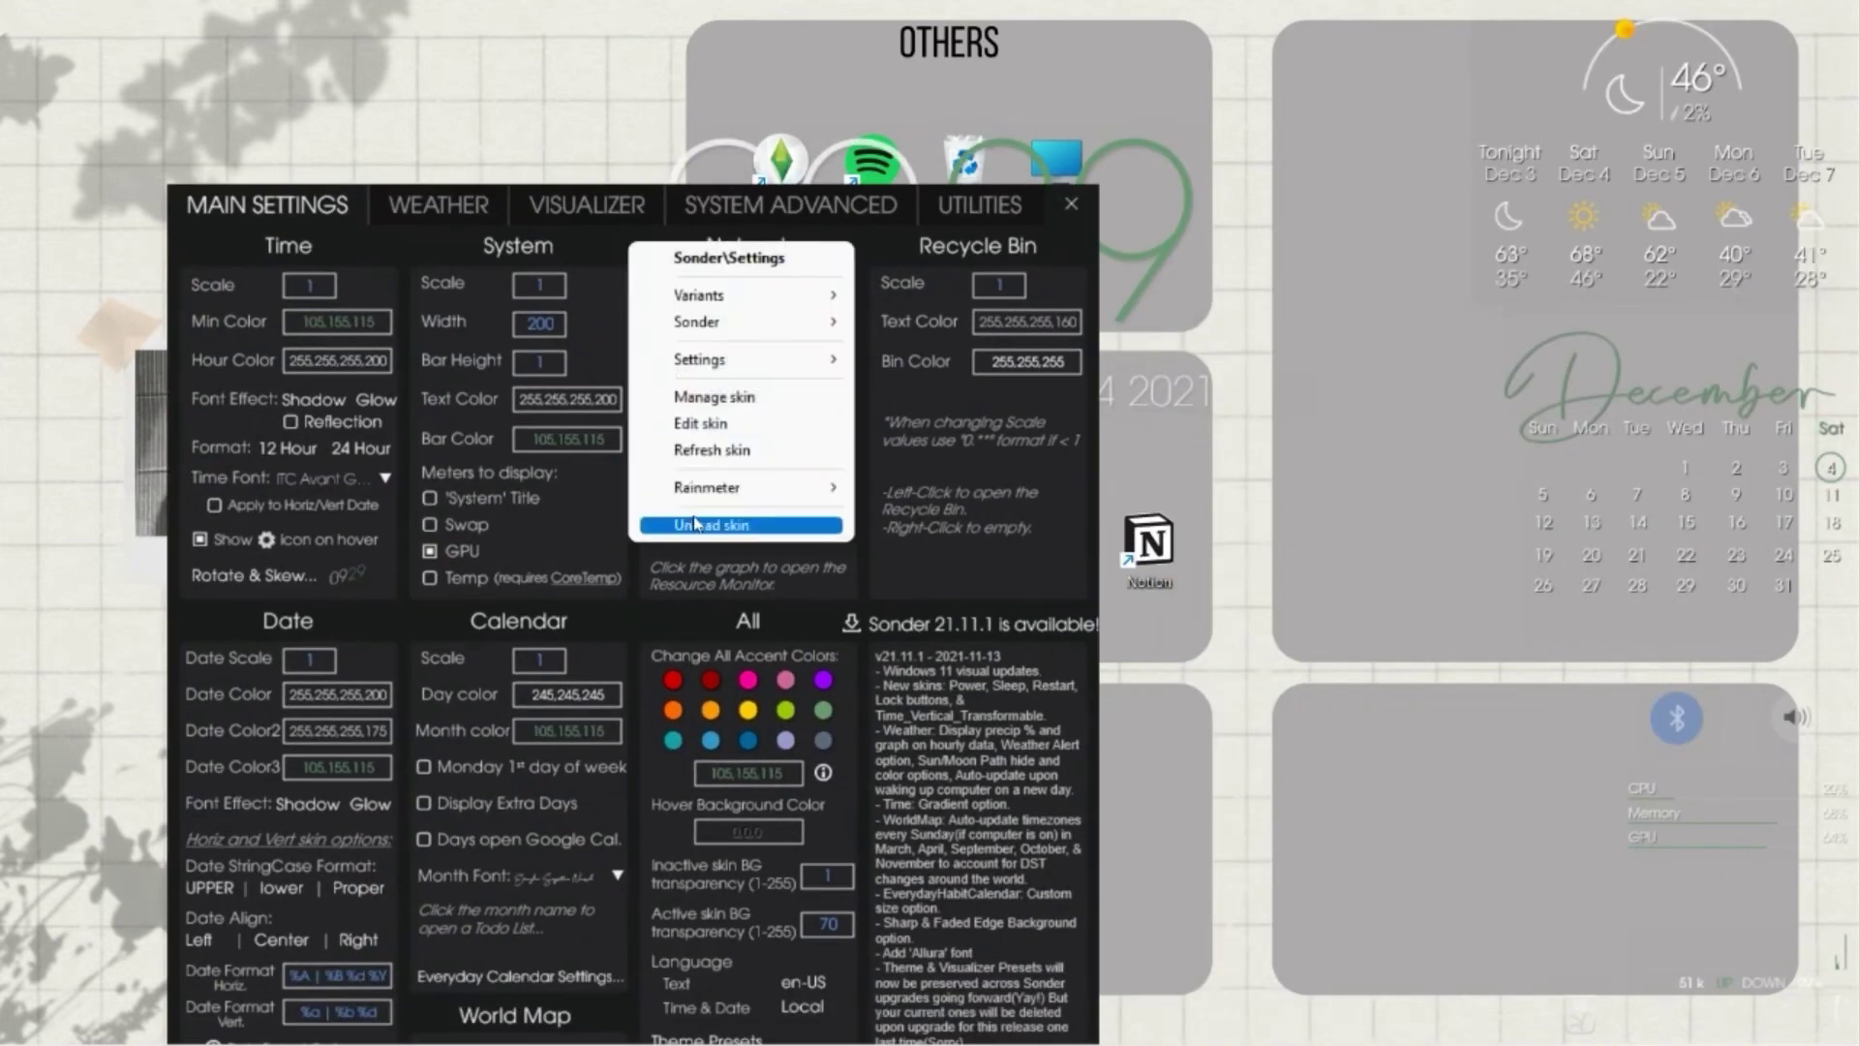
click(710, 524)
- Unload the Sonder system usage, Bluetooth, volume and network skins over the lower grey box
right_click(1717, 804)
click(1685, 780)
right_click(1677, 721)
click(1647, 686)
right_click(1792, 725)
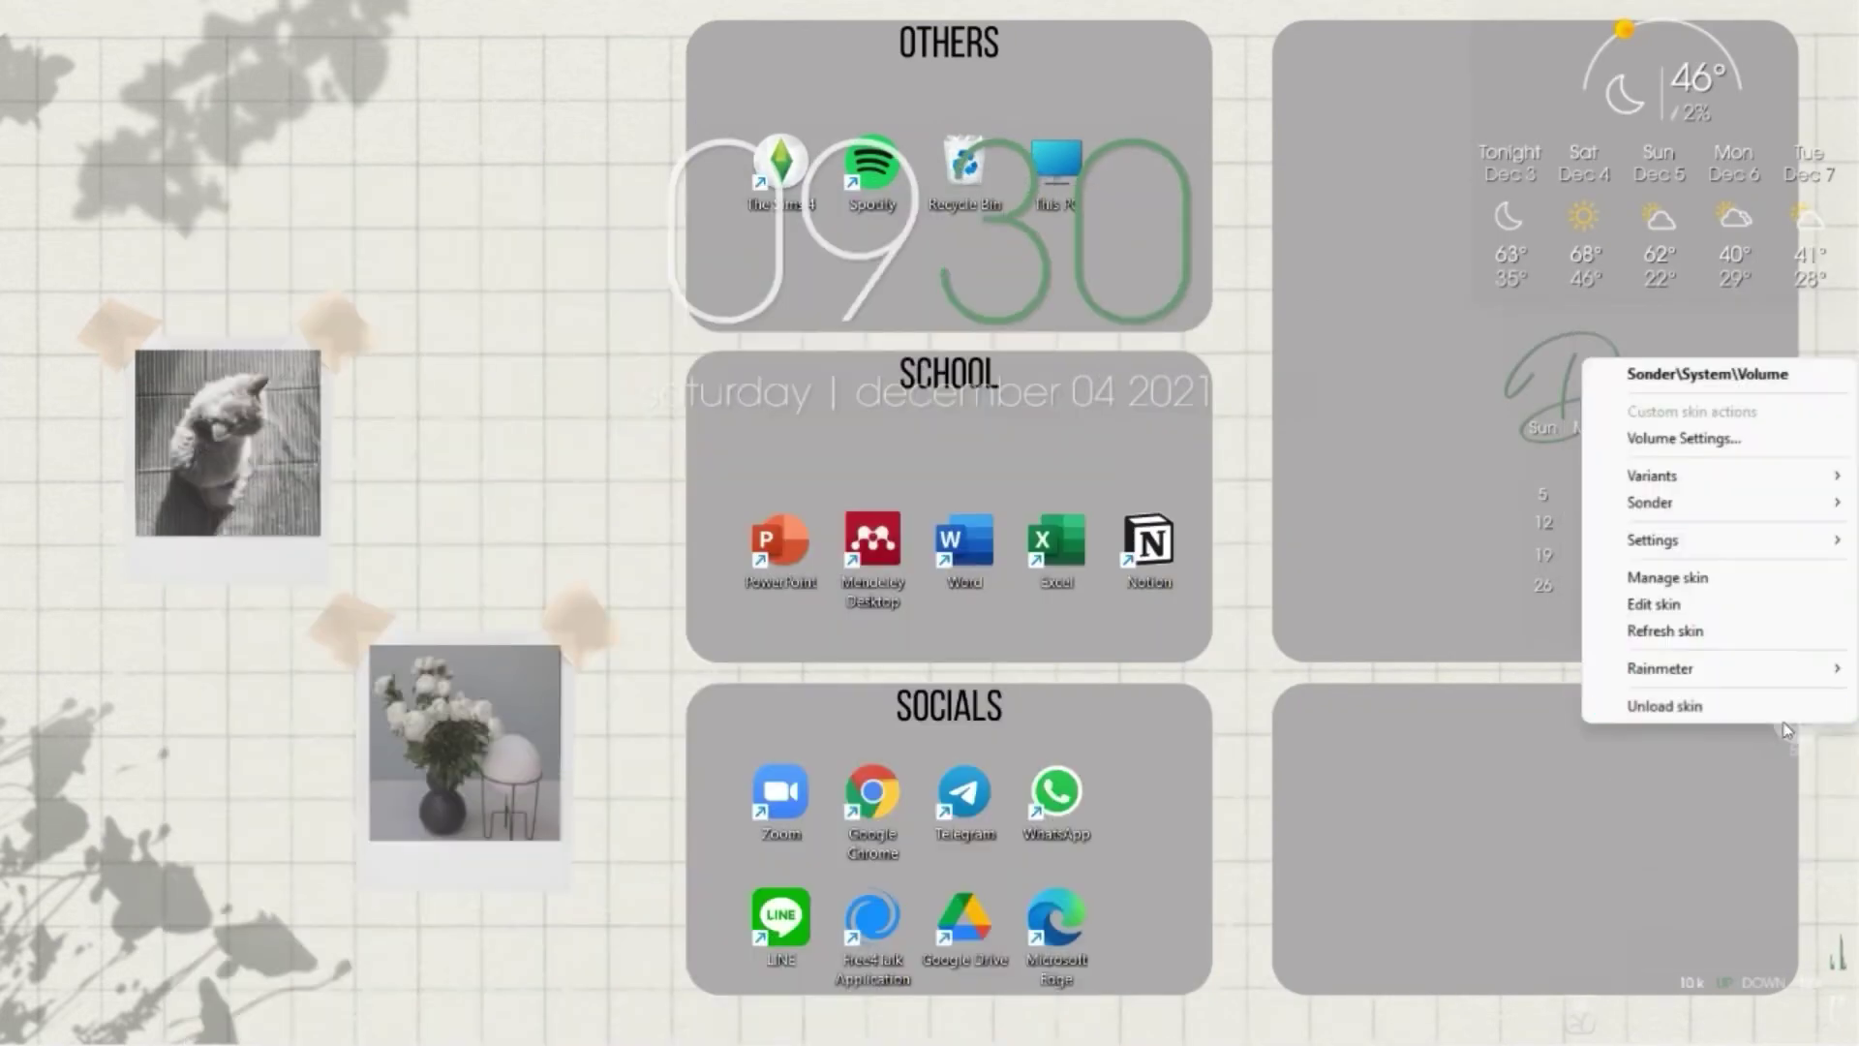
click(1676, 705)
right_click(1787, 954)
click(1684, 934)
- Unload the remaining Sonder skins for calendar, weather, time and date so the desktop is clear of widgets
right_click(1631, 399)
click(1598, 484)
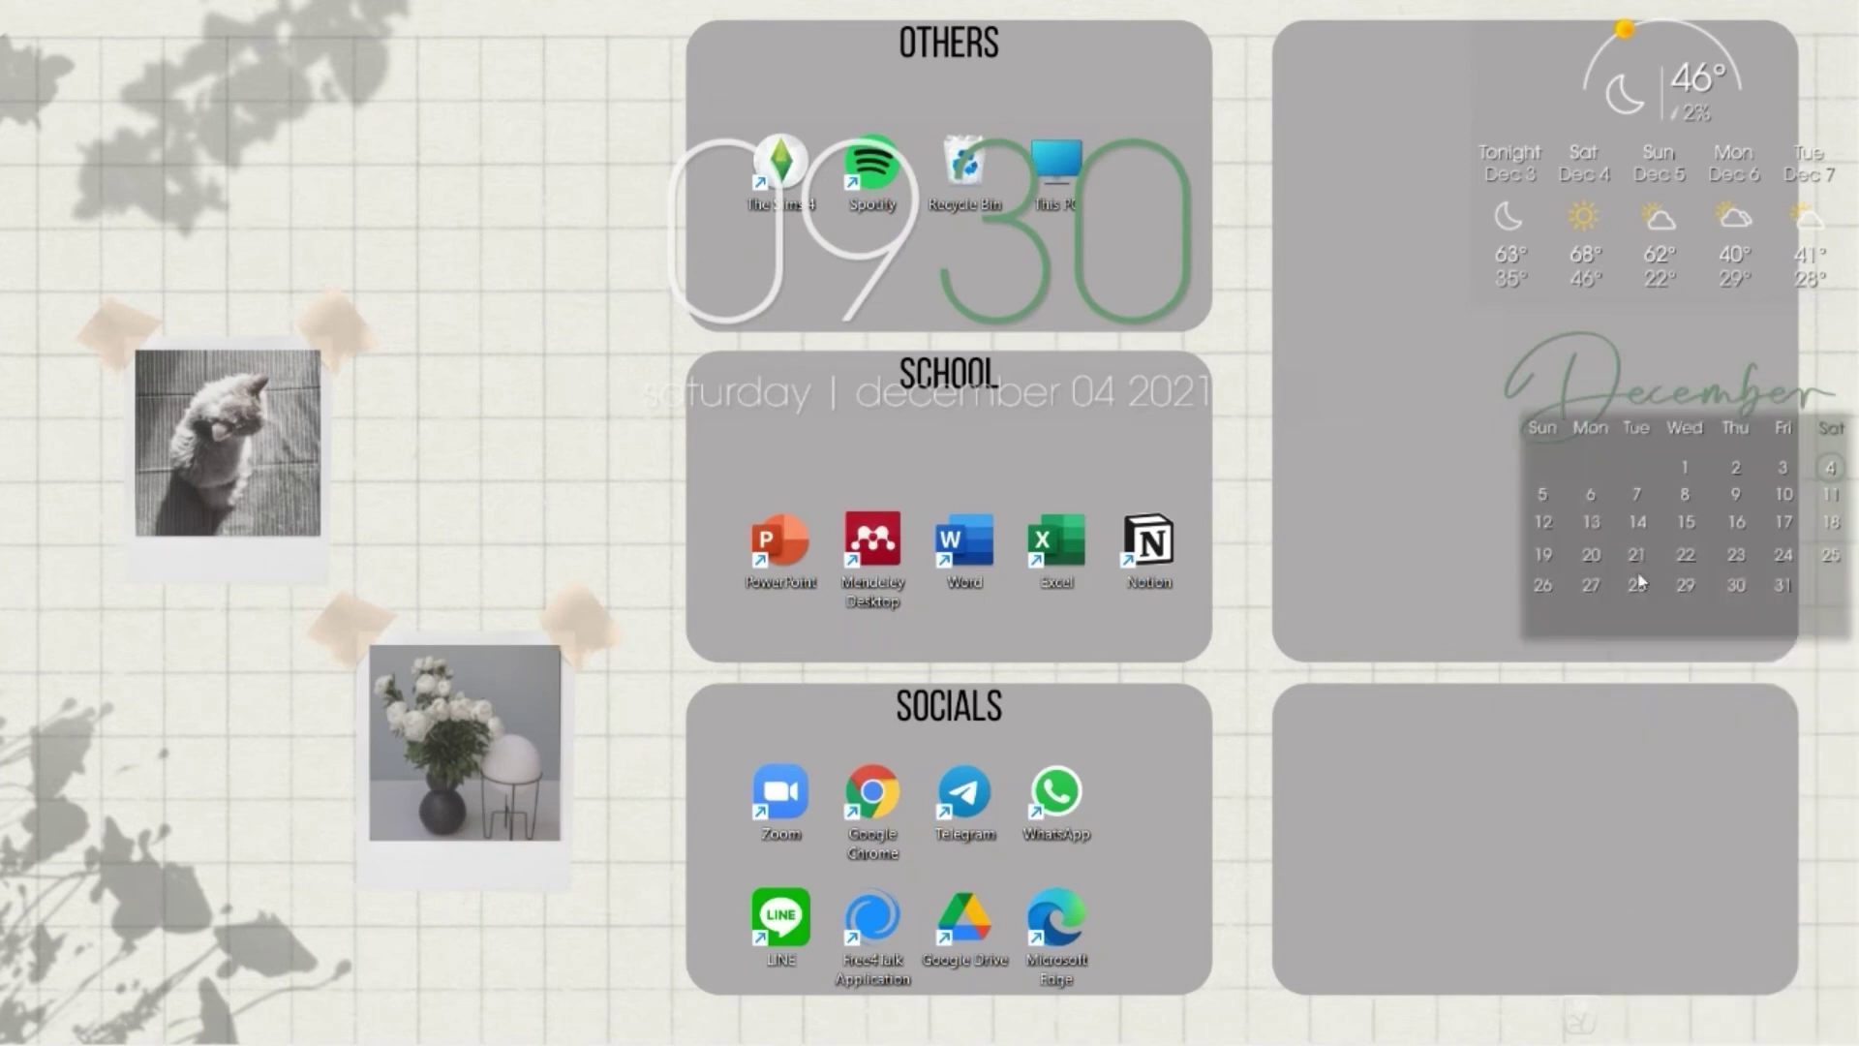
right_click(1638, 555)
click(1678, 900)
right_click(1464, 20)
click(1588, 362)
right_click(1147, 318)
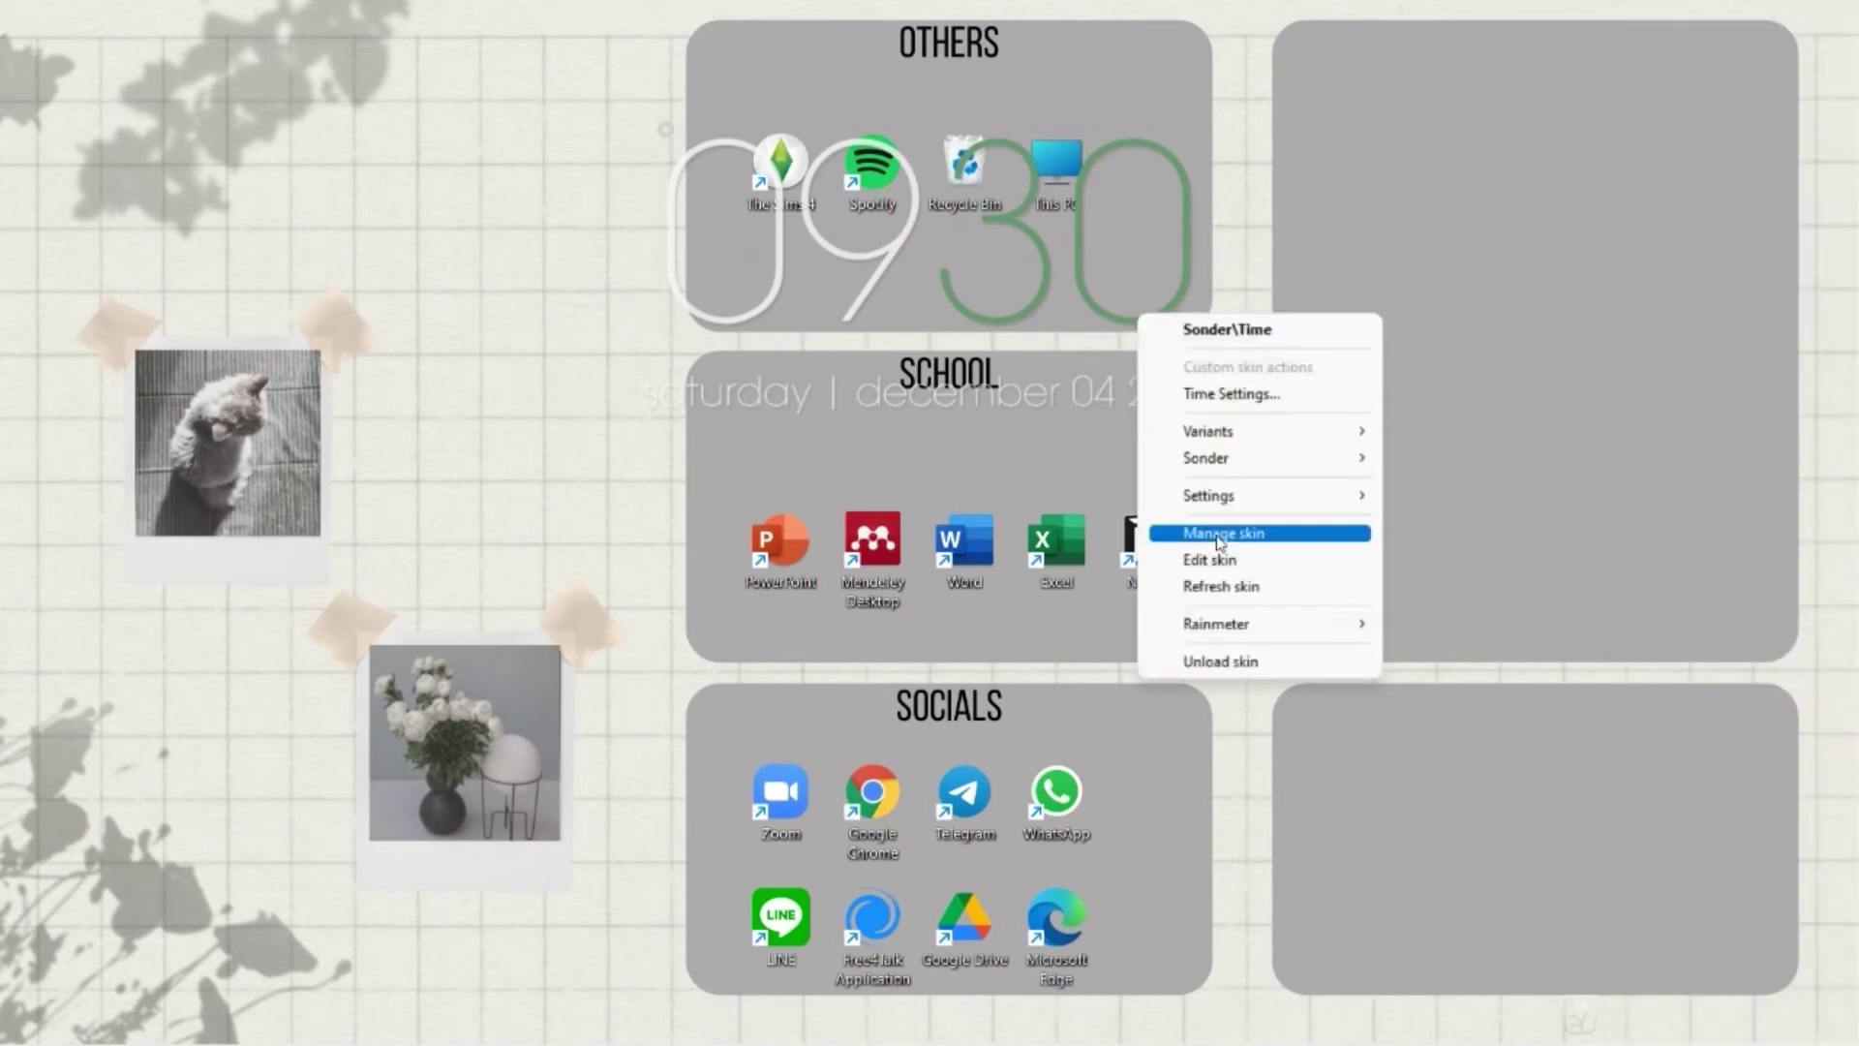
click(1191, 667)
right_click(1164, 414)
click(1258, 756)
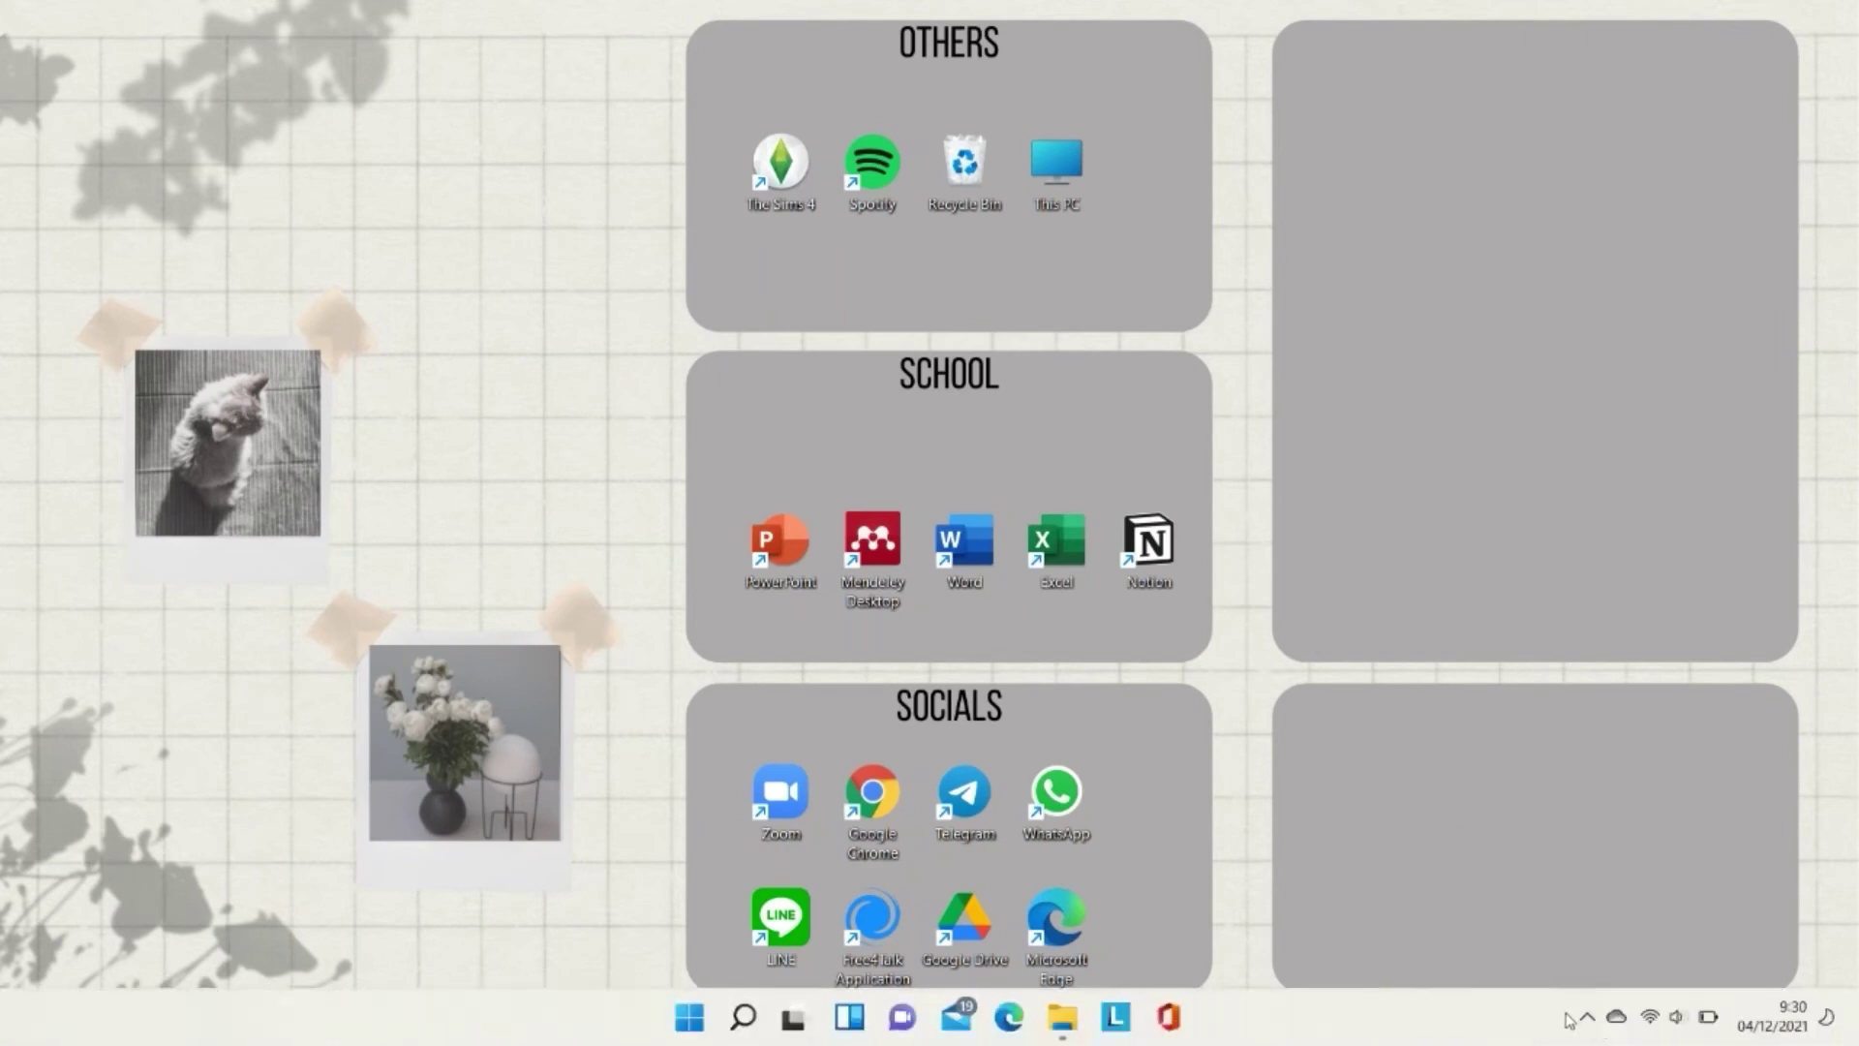
- Open the Rainmeter manager and load Music Player.ini from the ClockWorld skins
click(1586, 1019)
click(1514, 904)
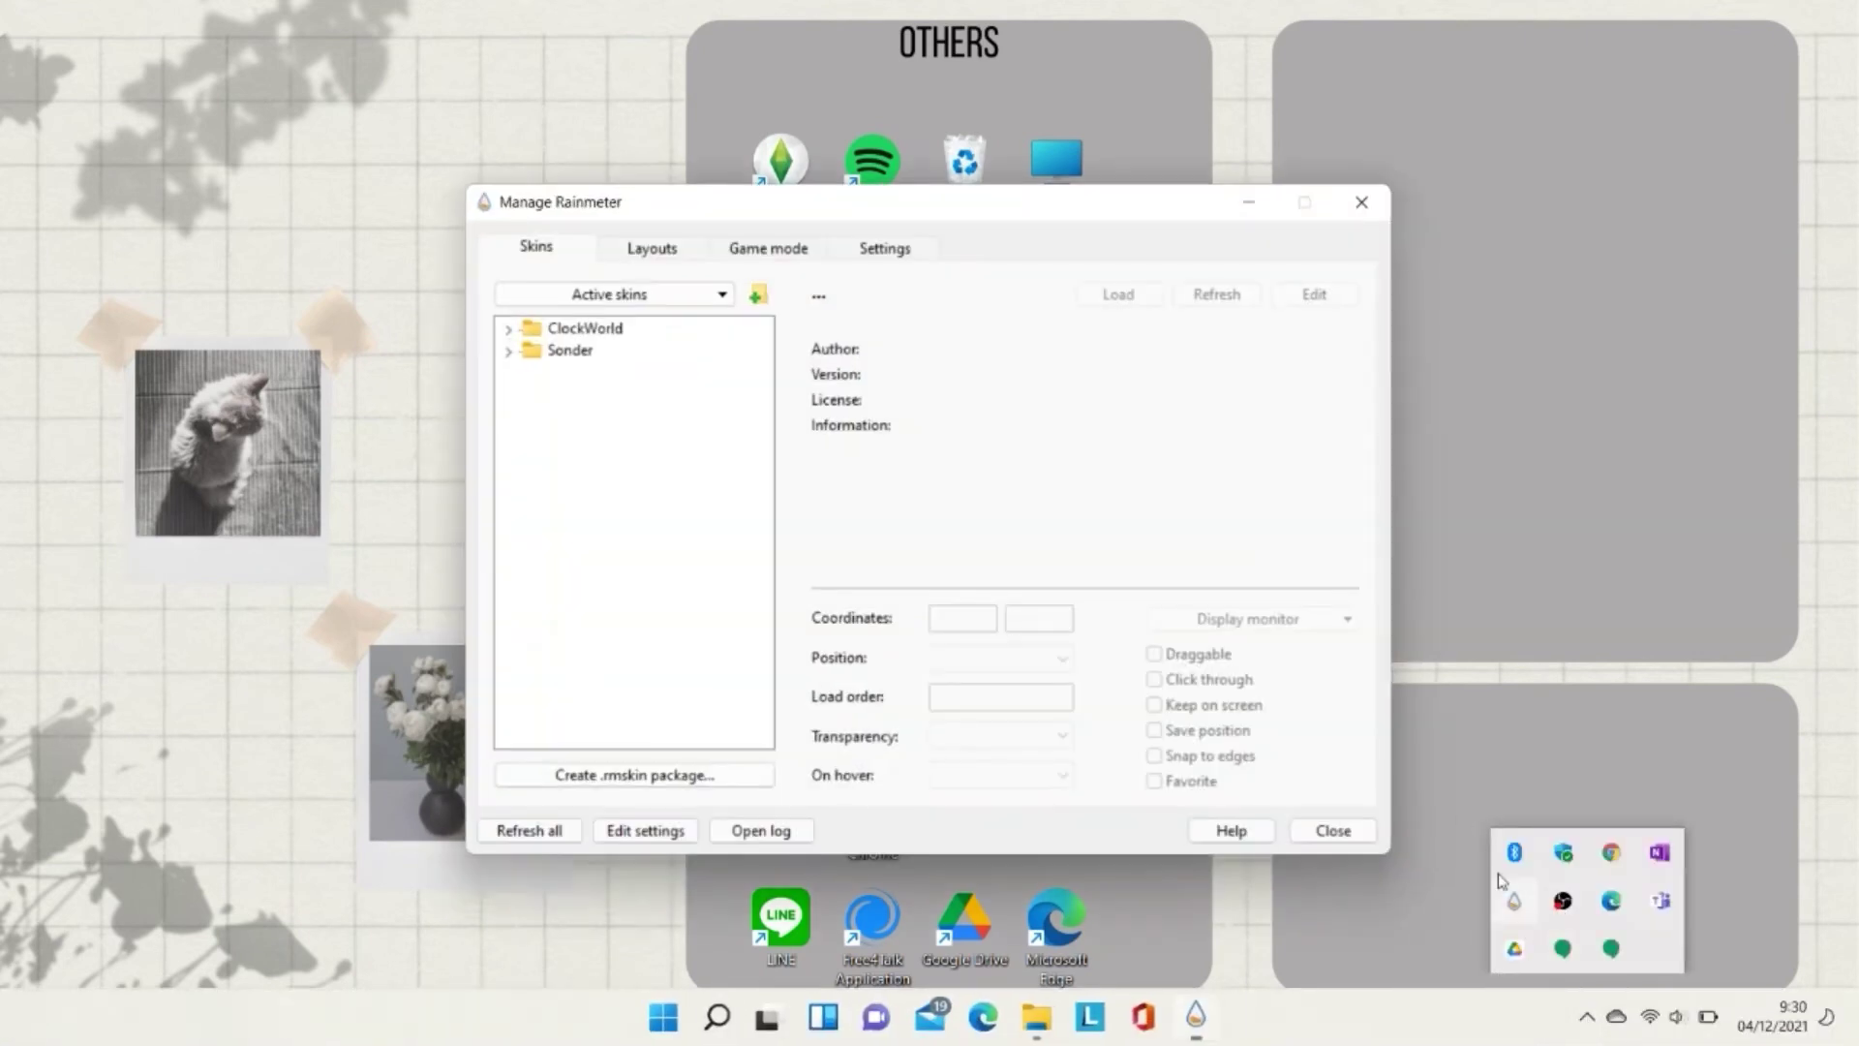
double_click(520, 334)
click(530, 372)
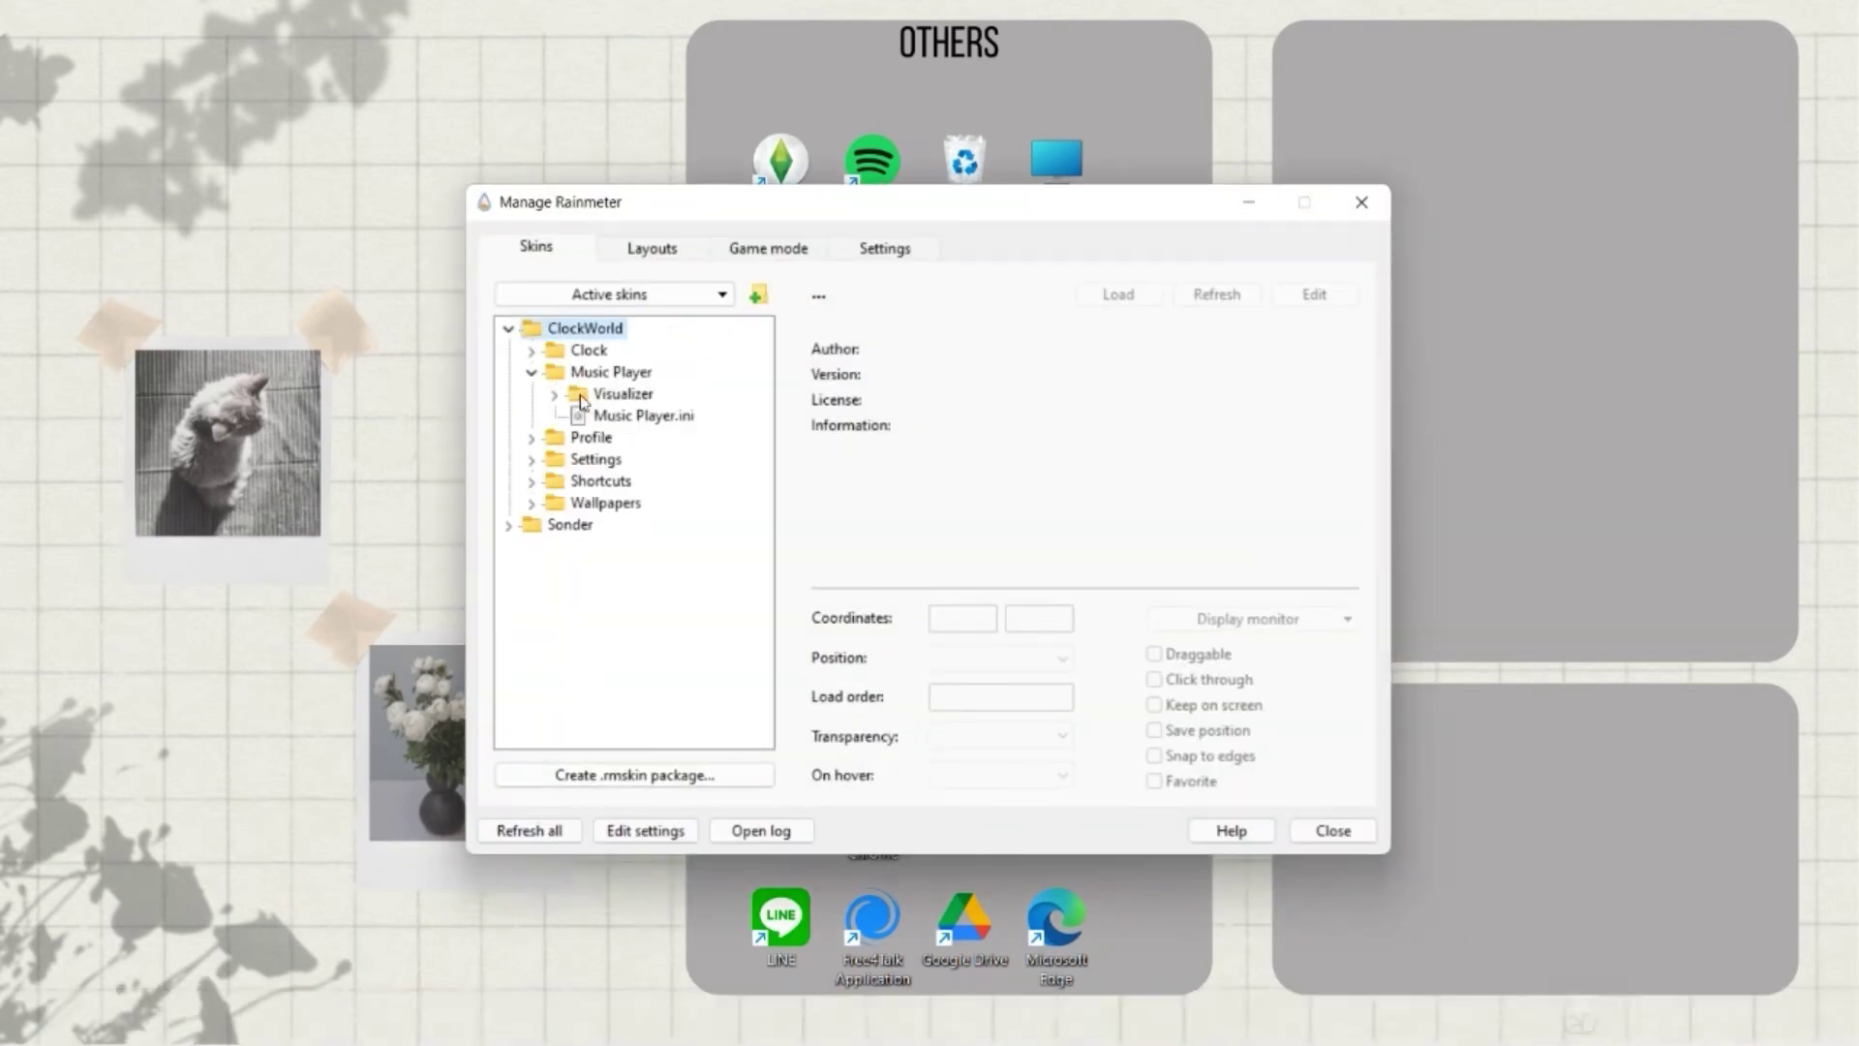
click(611, 417)
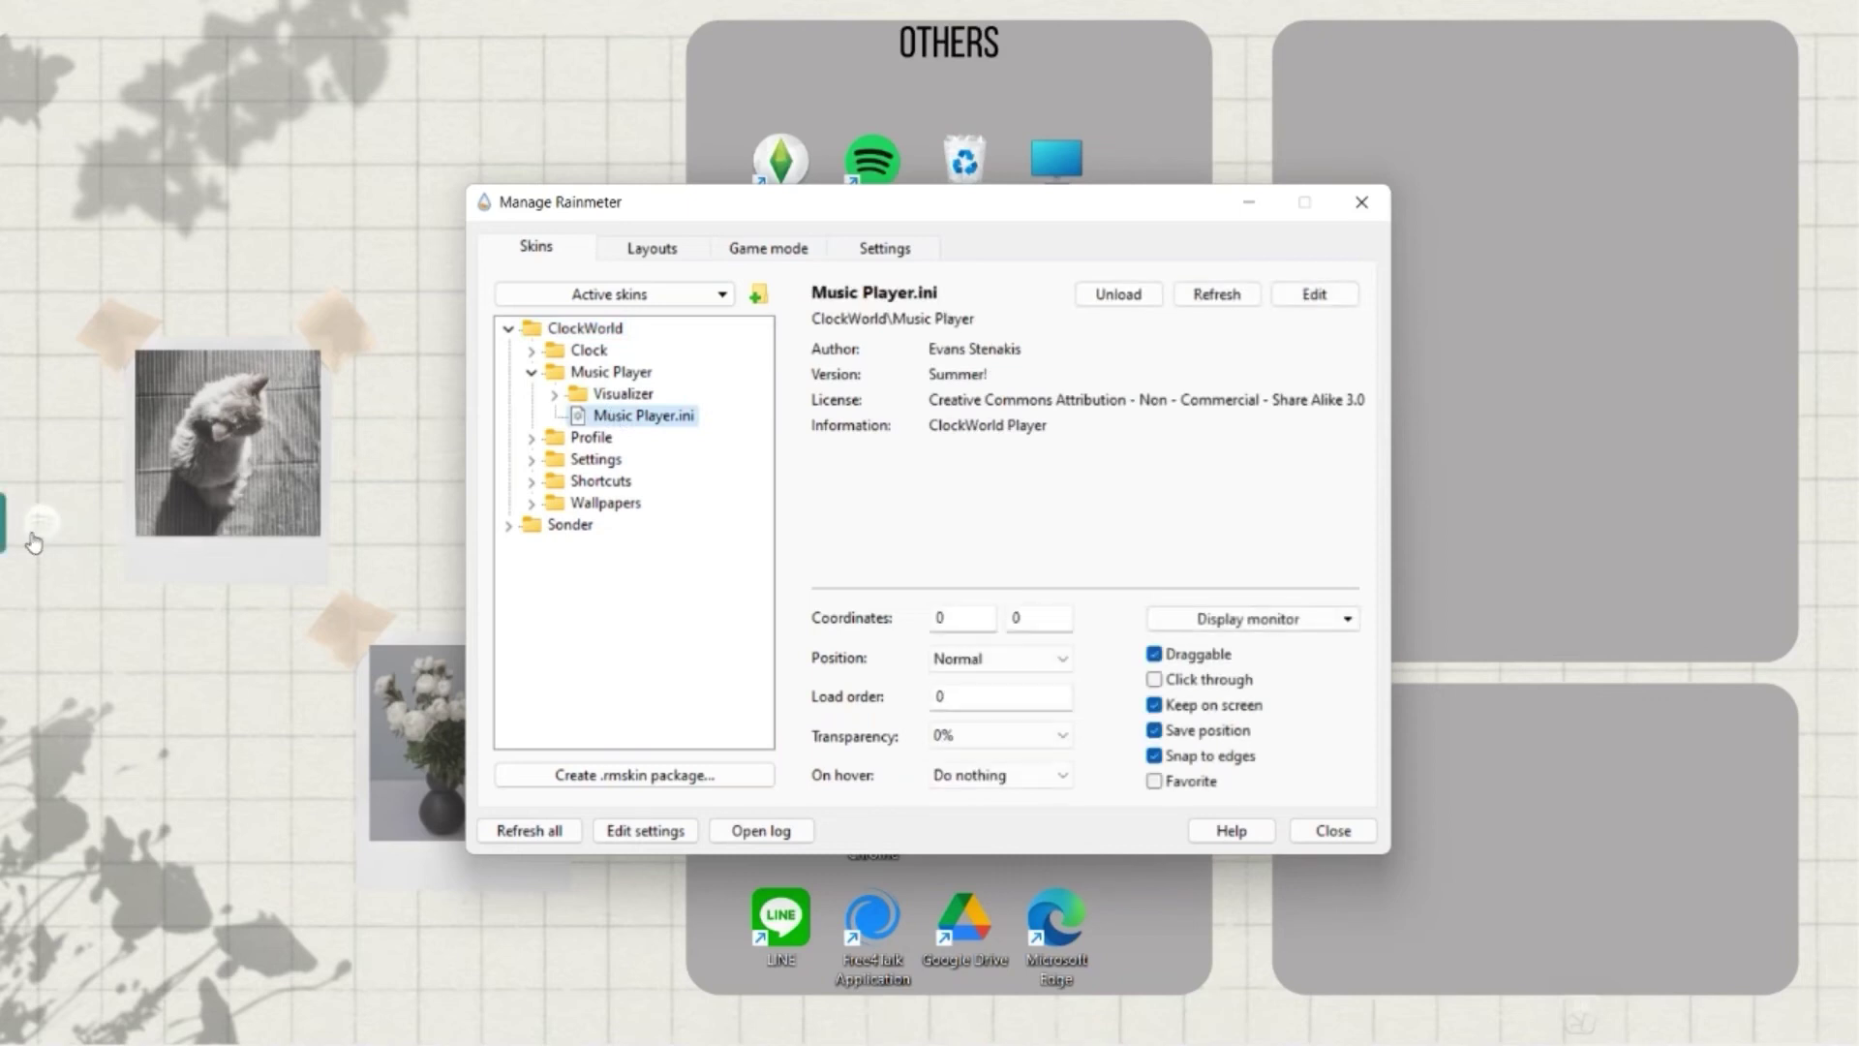
- Move the music player widget into the left part of the unlabelled grey box beside SOCIALS
drag(36, 533, 914, 799)
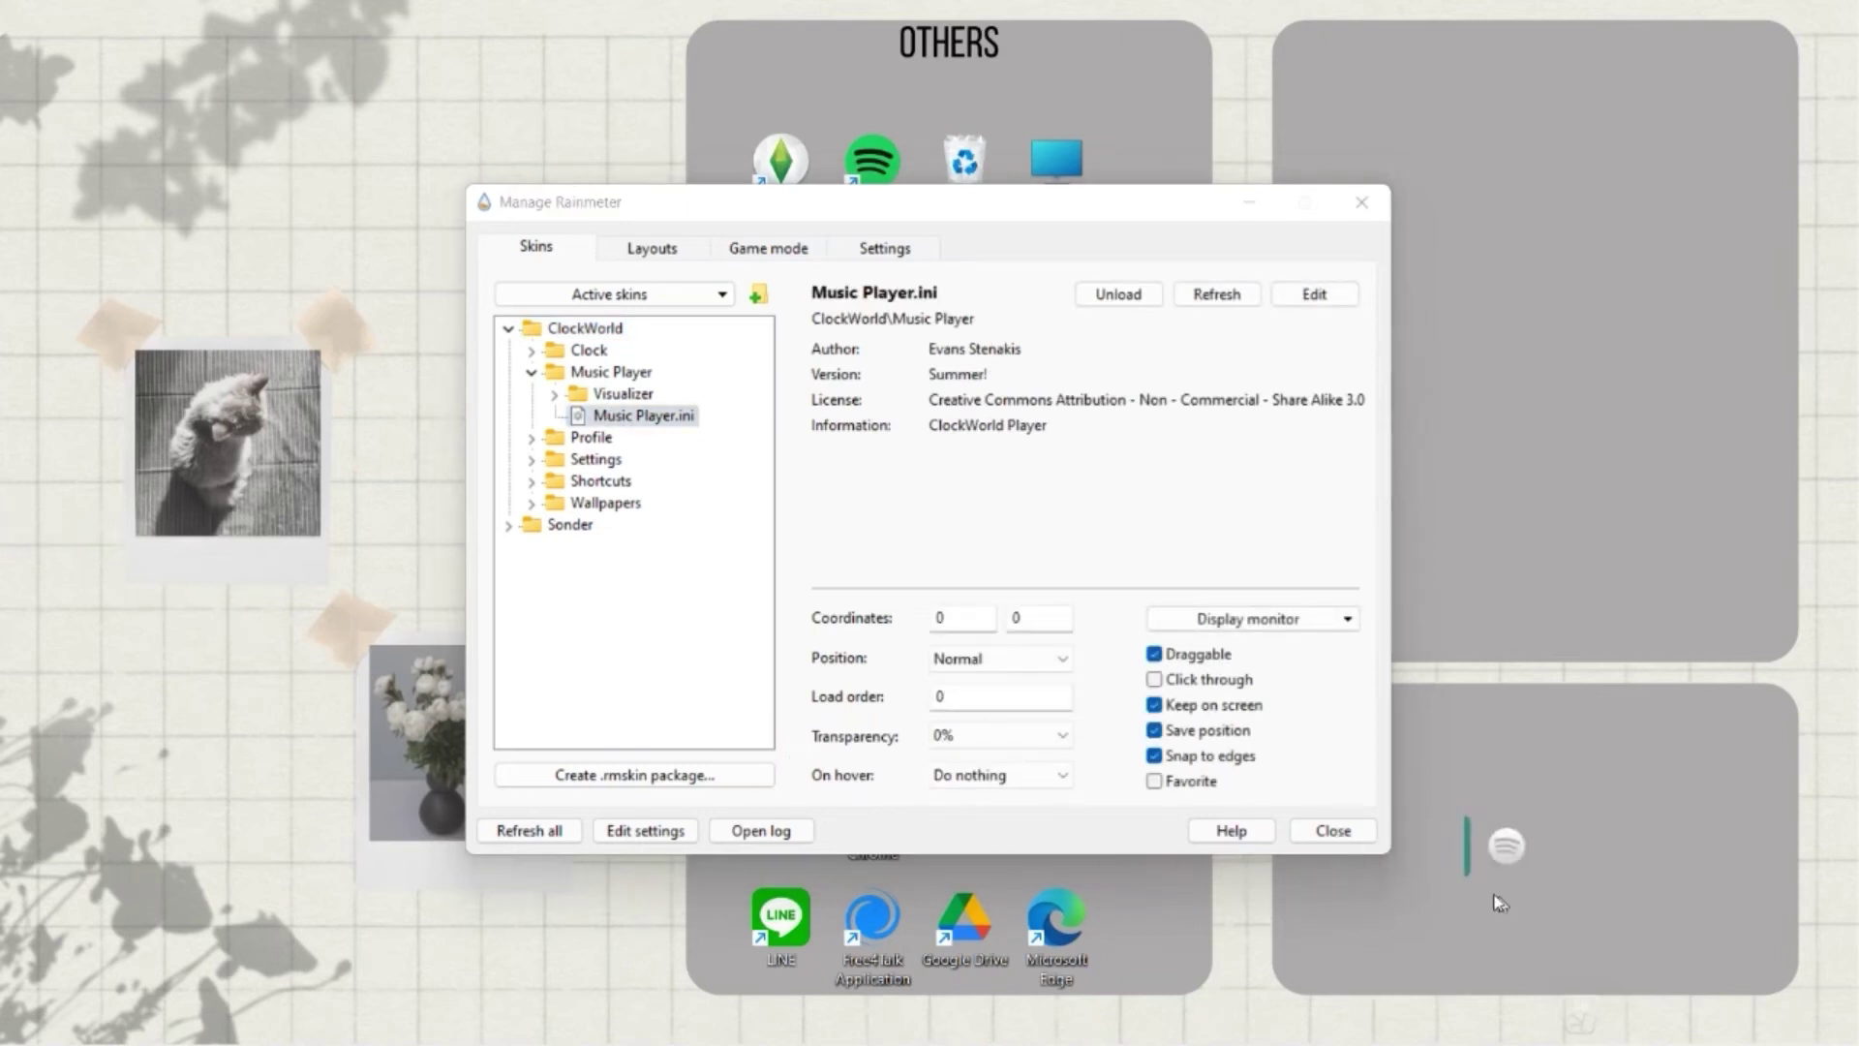
click(1245, 209)
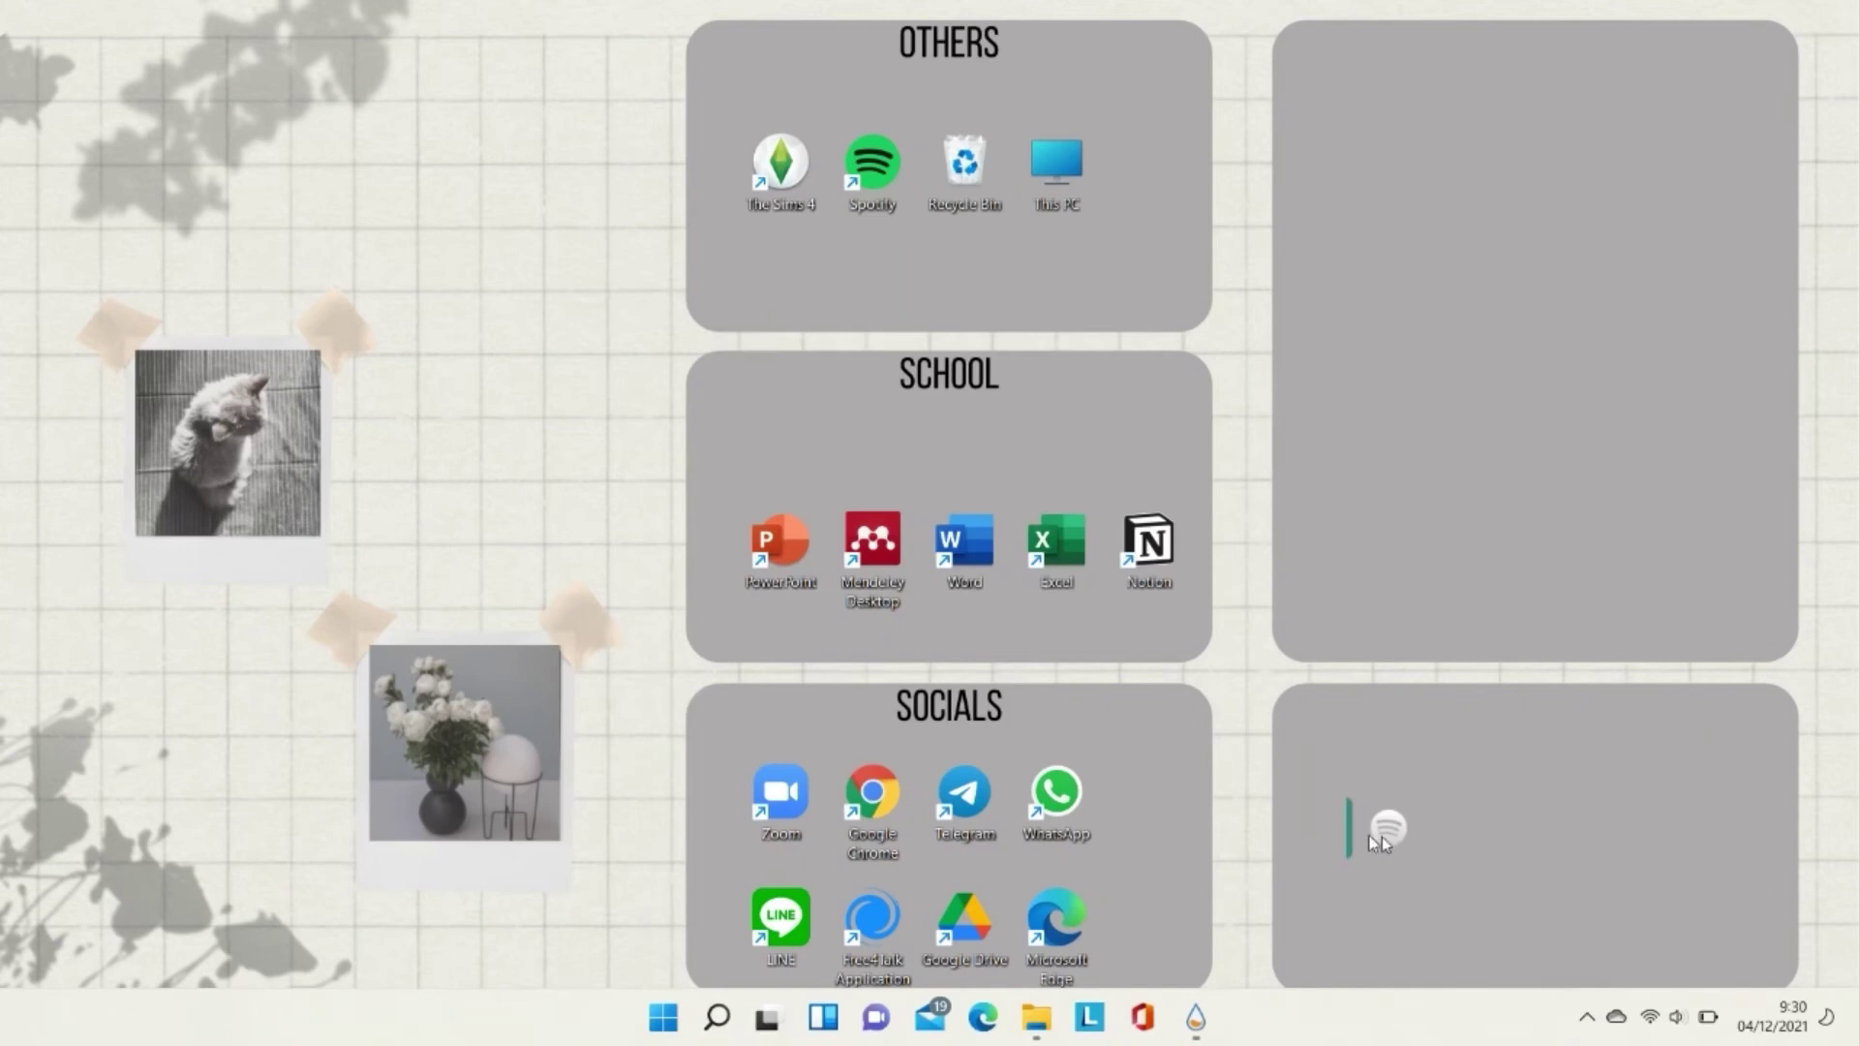
drag(1381, 836, 1359, 850)
- Load Time_Vertical.ini from Sonder's Time skins in the Rainmeter manager
click(1190, 1012)
click(508, 329)
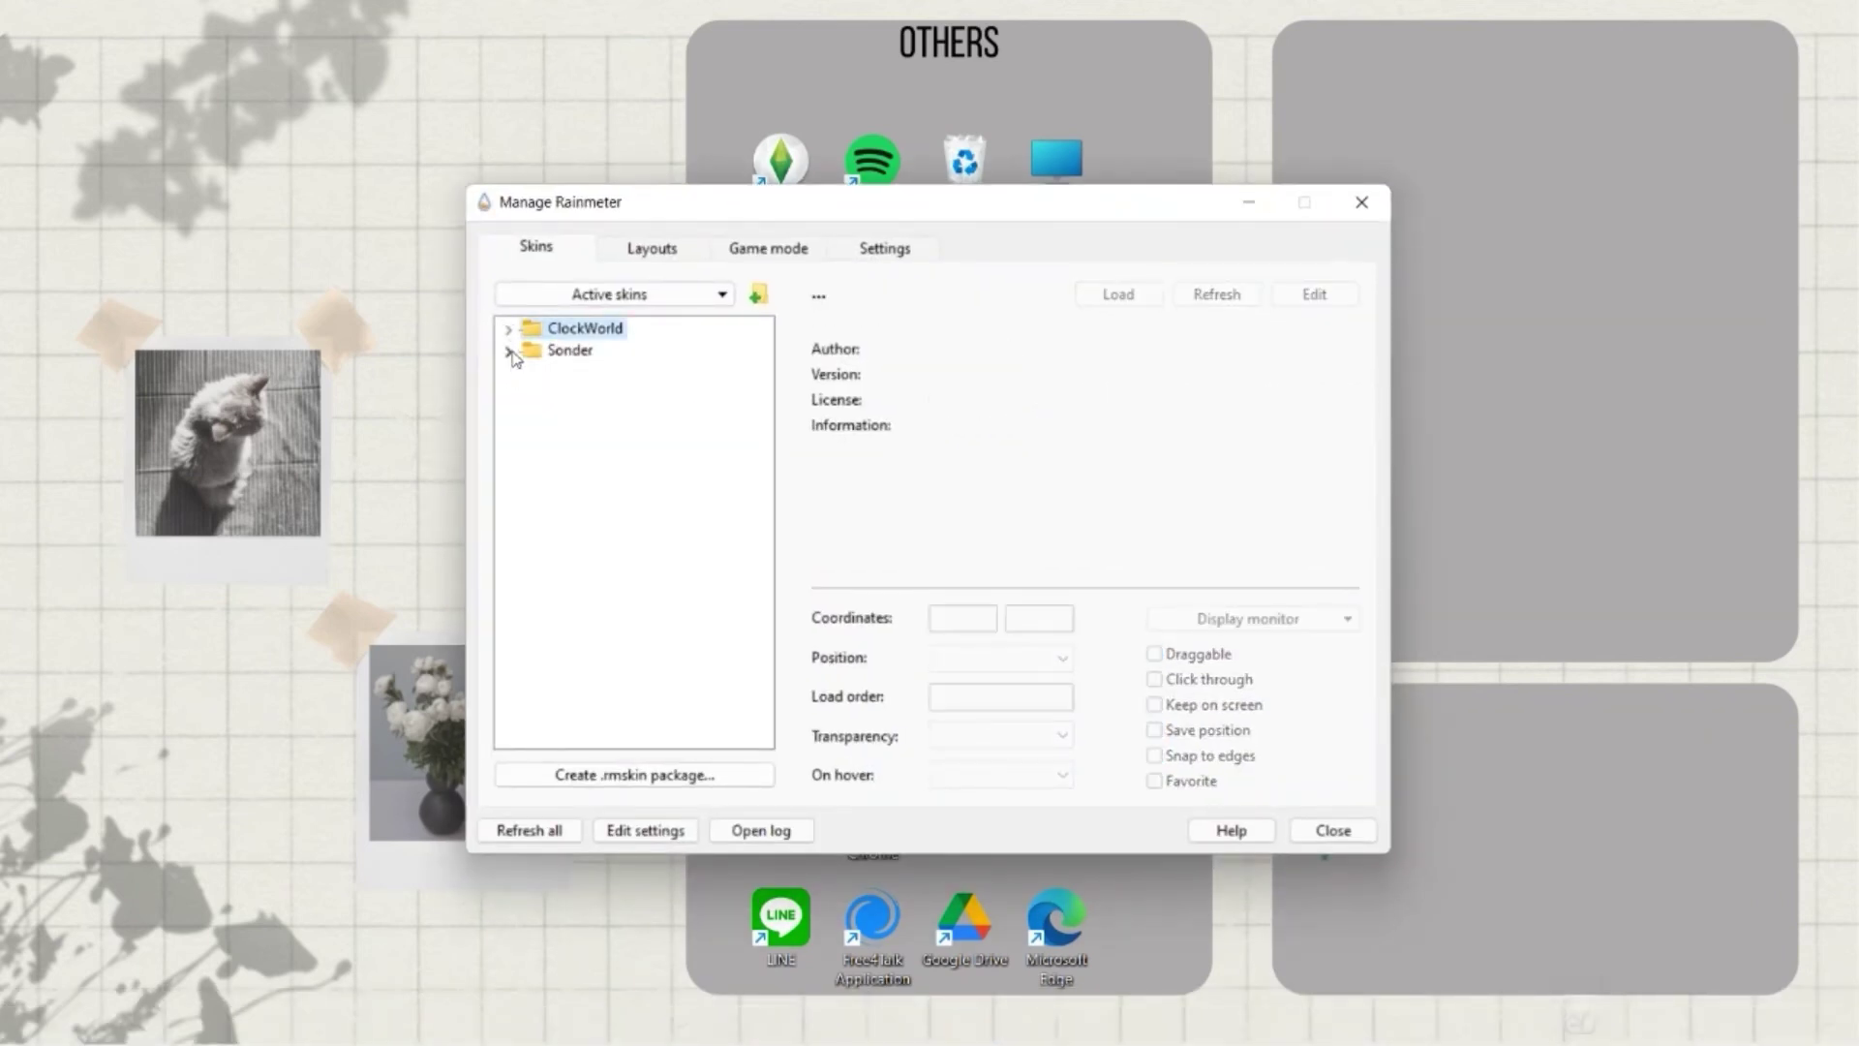
click(509, 350)
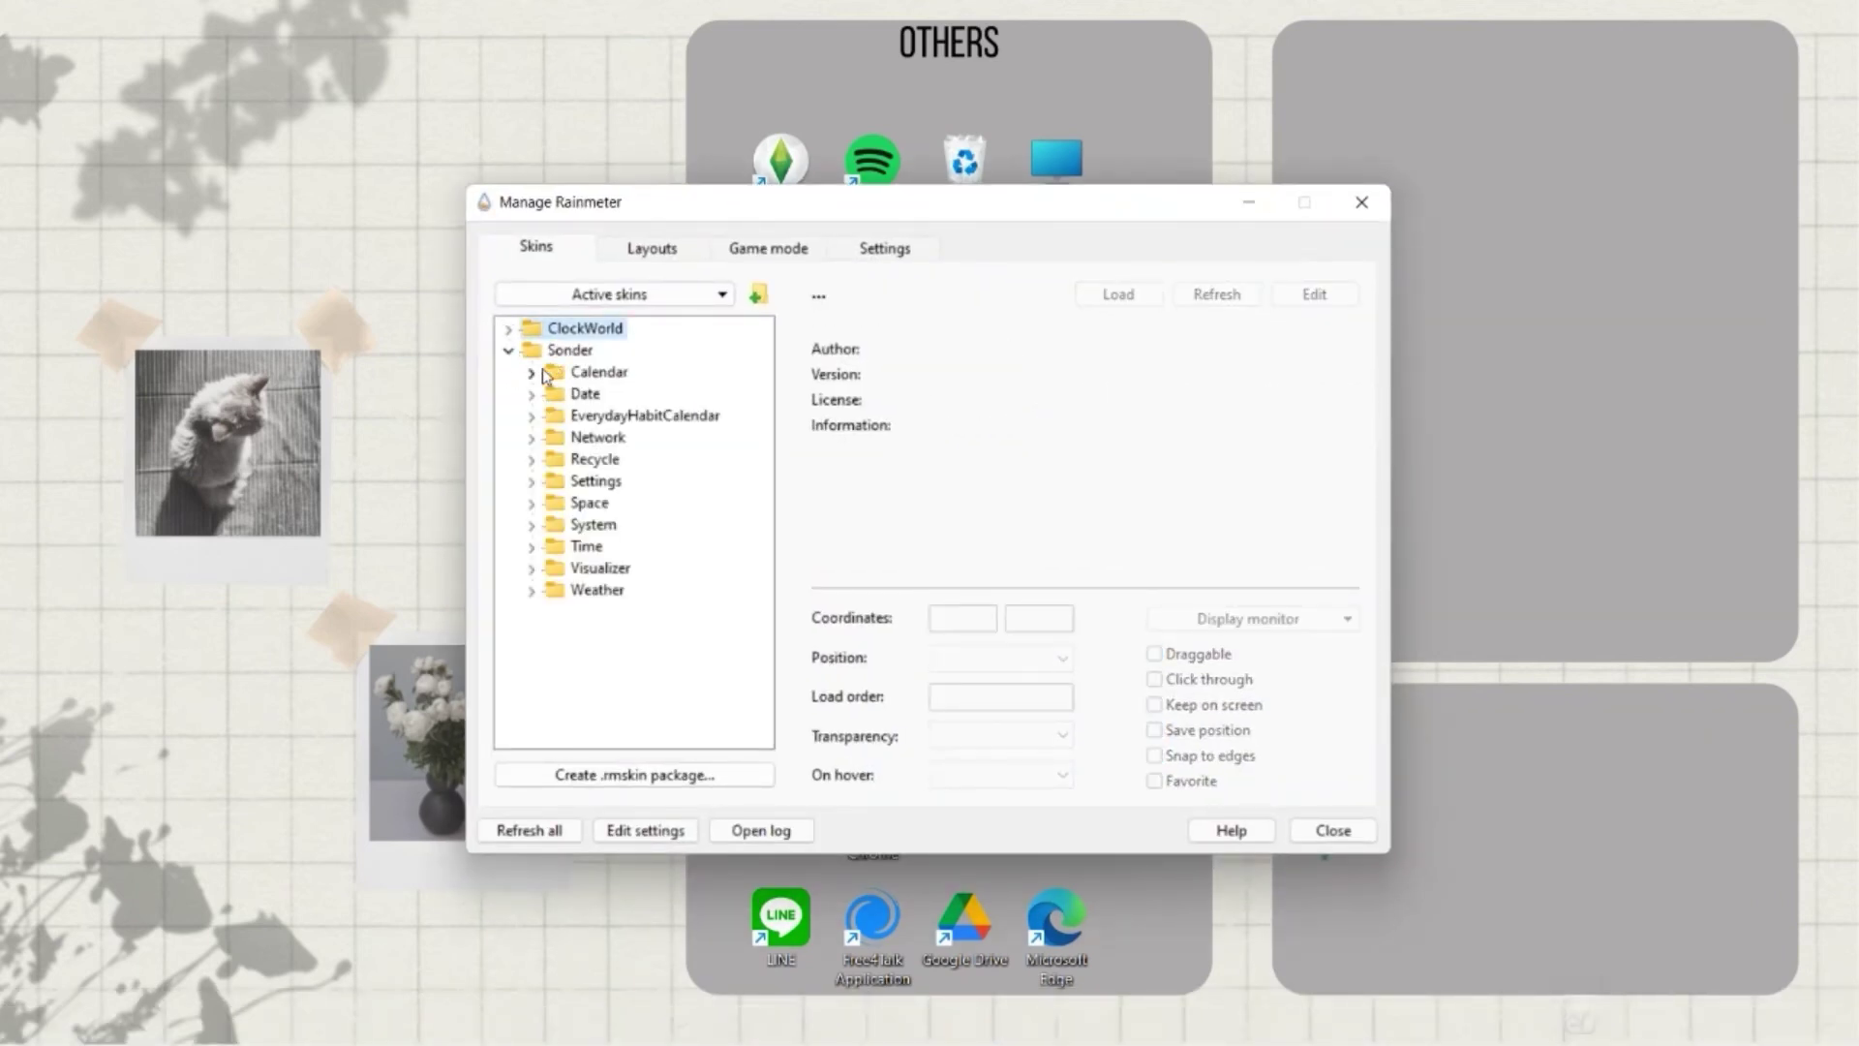
click(531, 547)
click(662, 613)
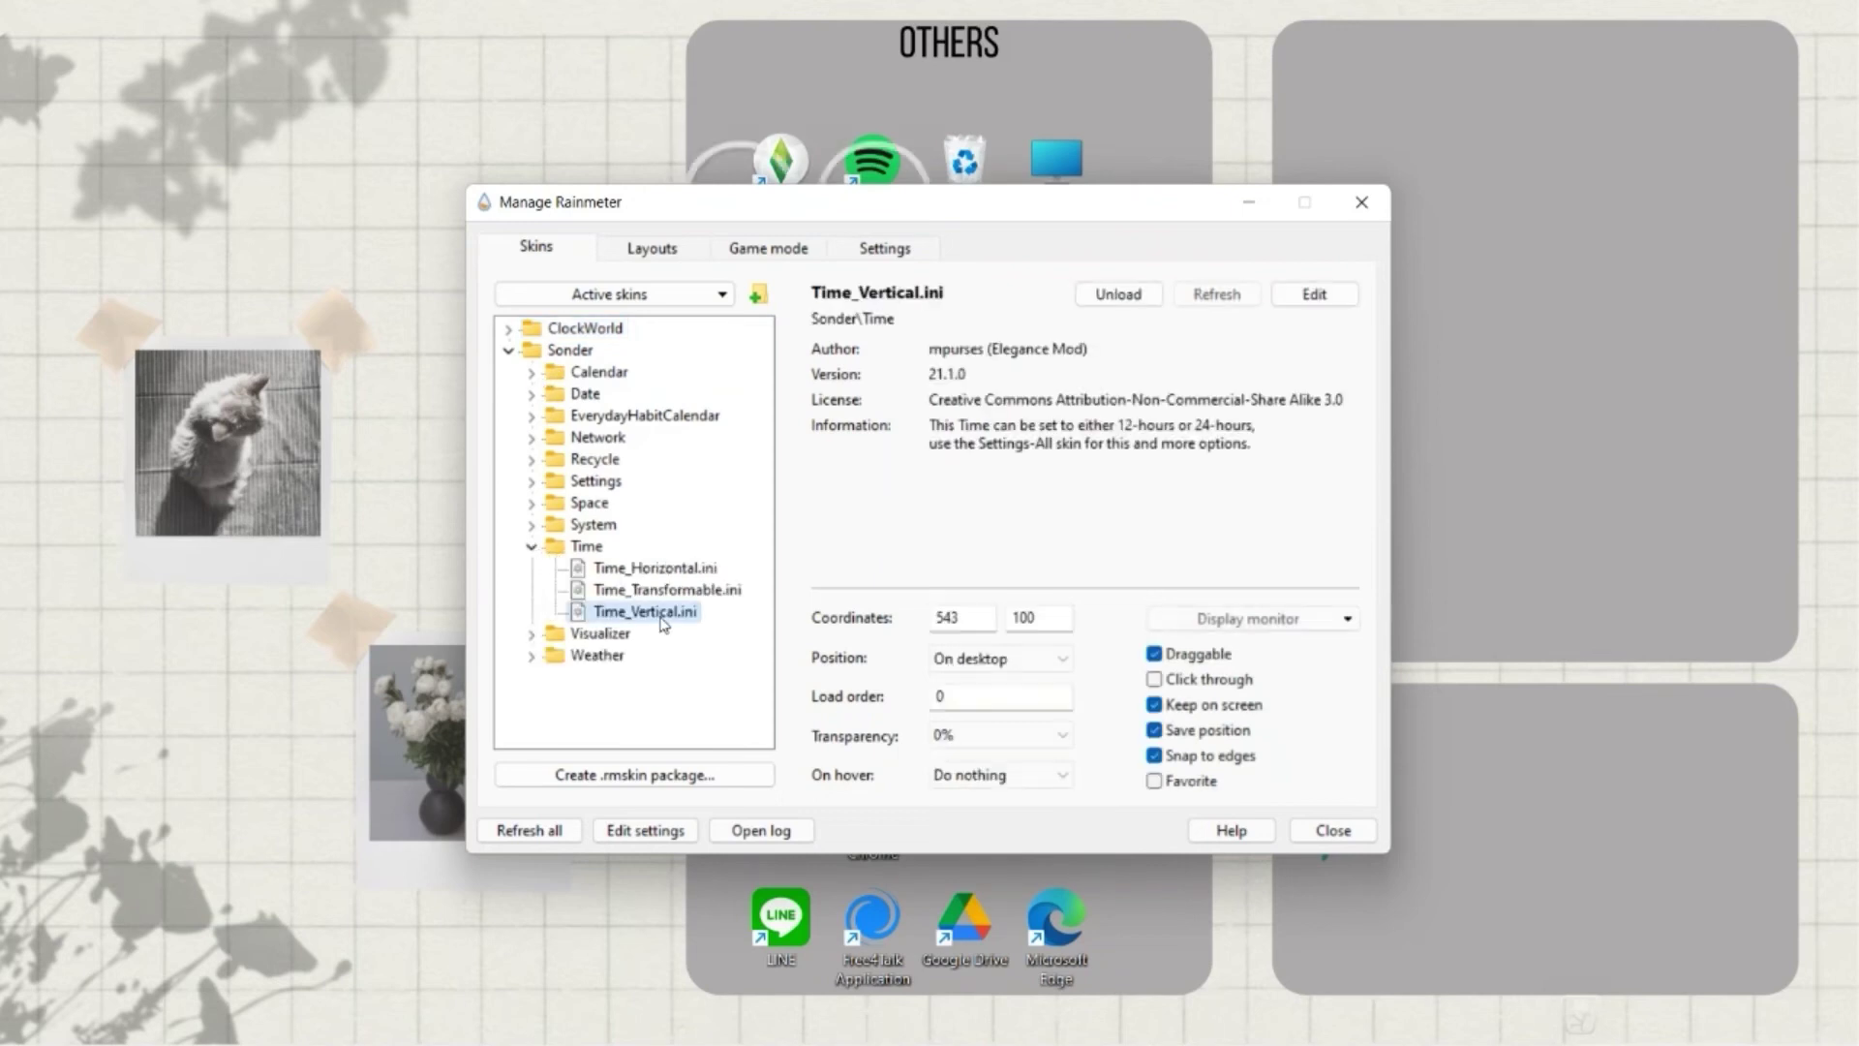
- Dismiss the Rainmeter manager and Sonder settings, and move the vertical clock to the middle of the tall unlabelled grey box
click(1254, 201)
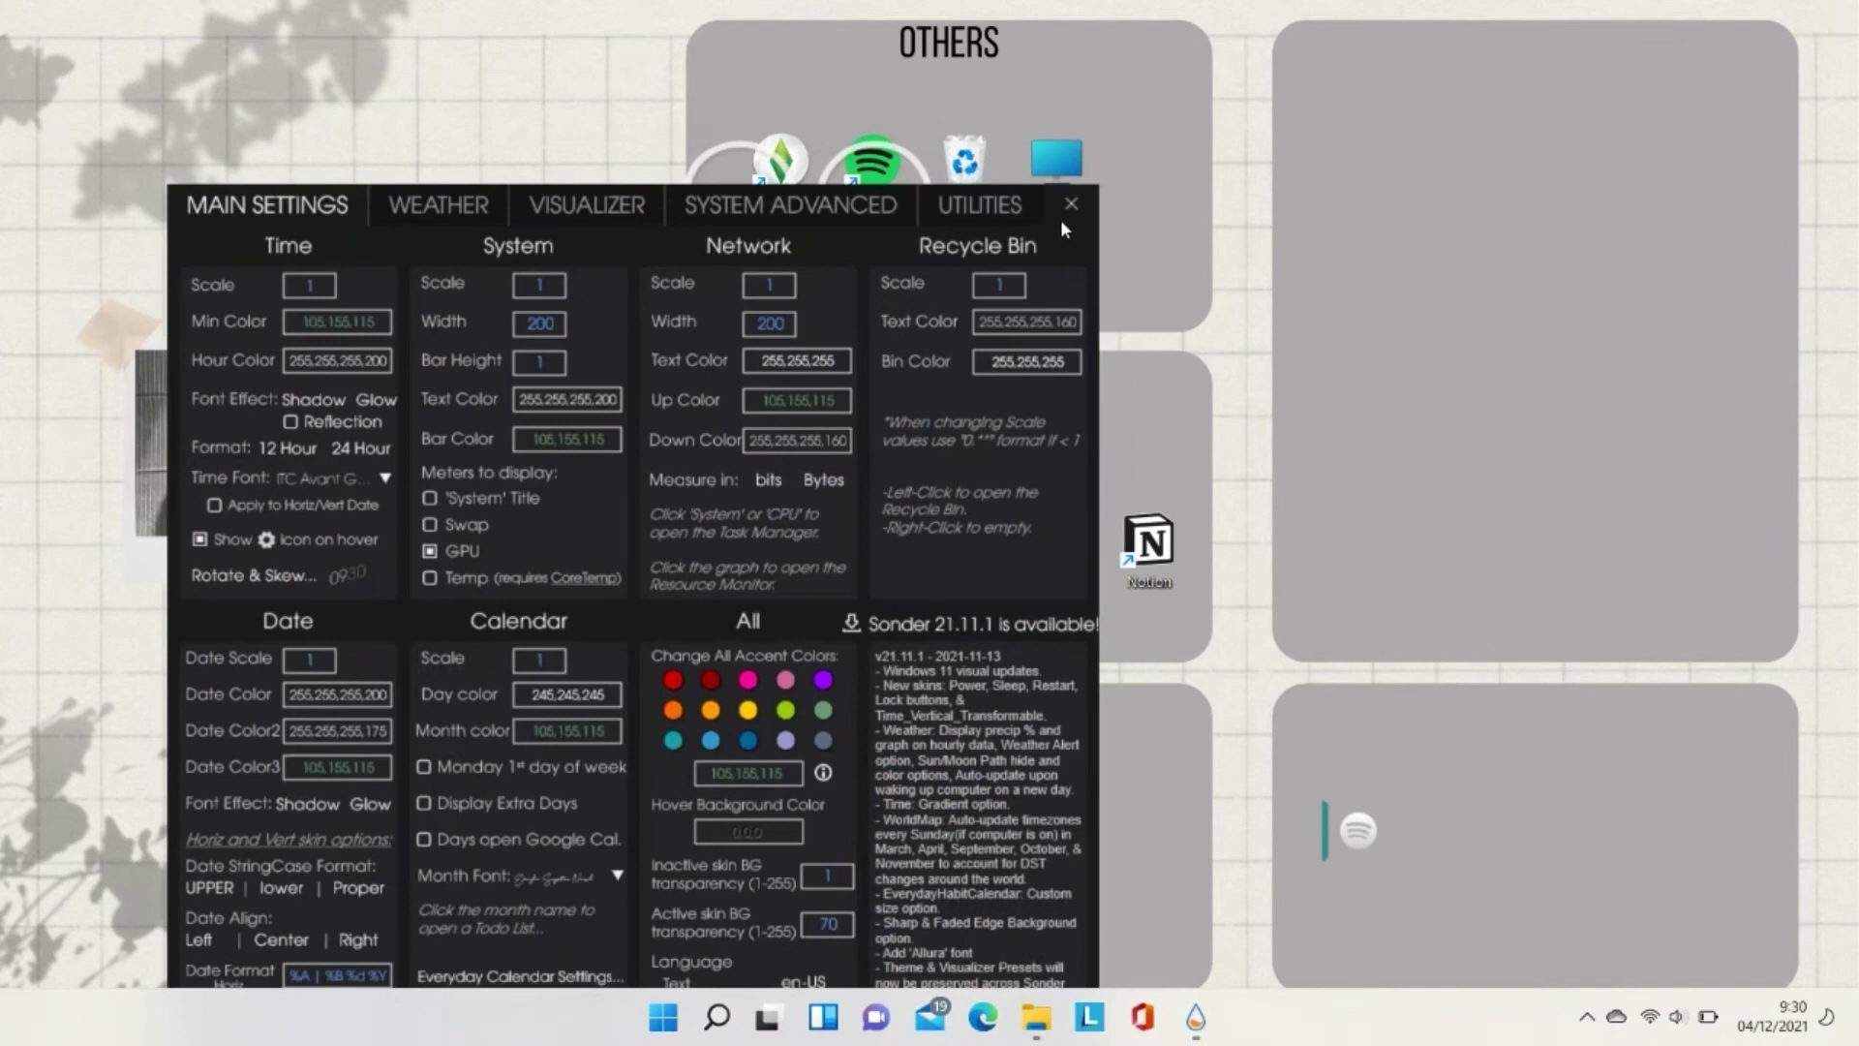
click(1069, 206)
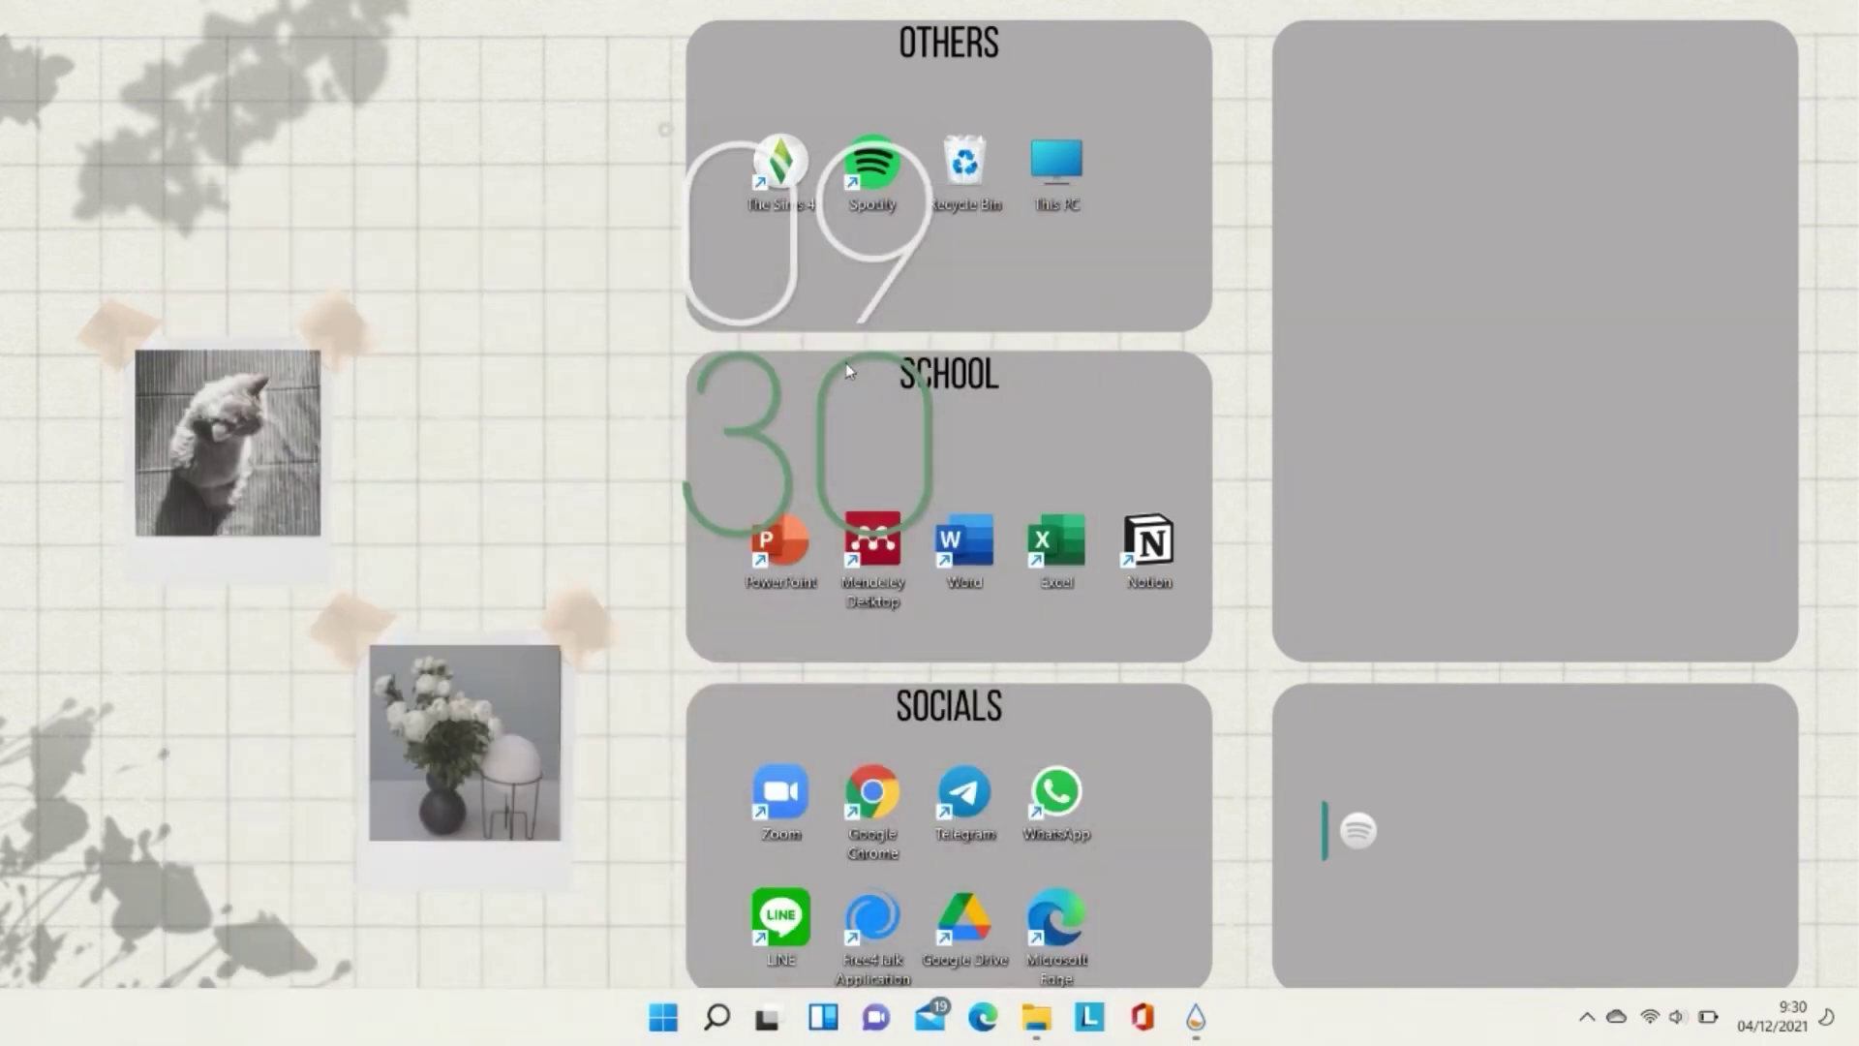
drag(850, 371, 1583, 352)
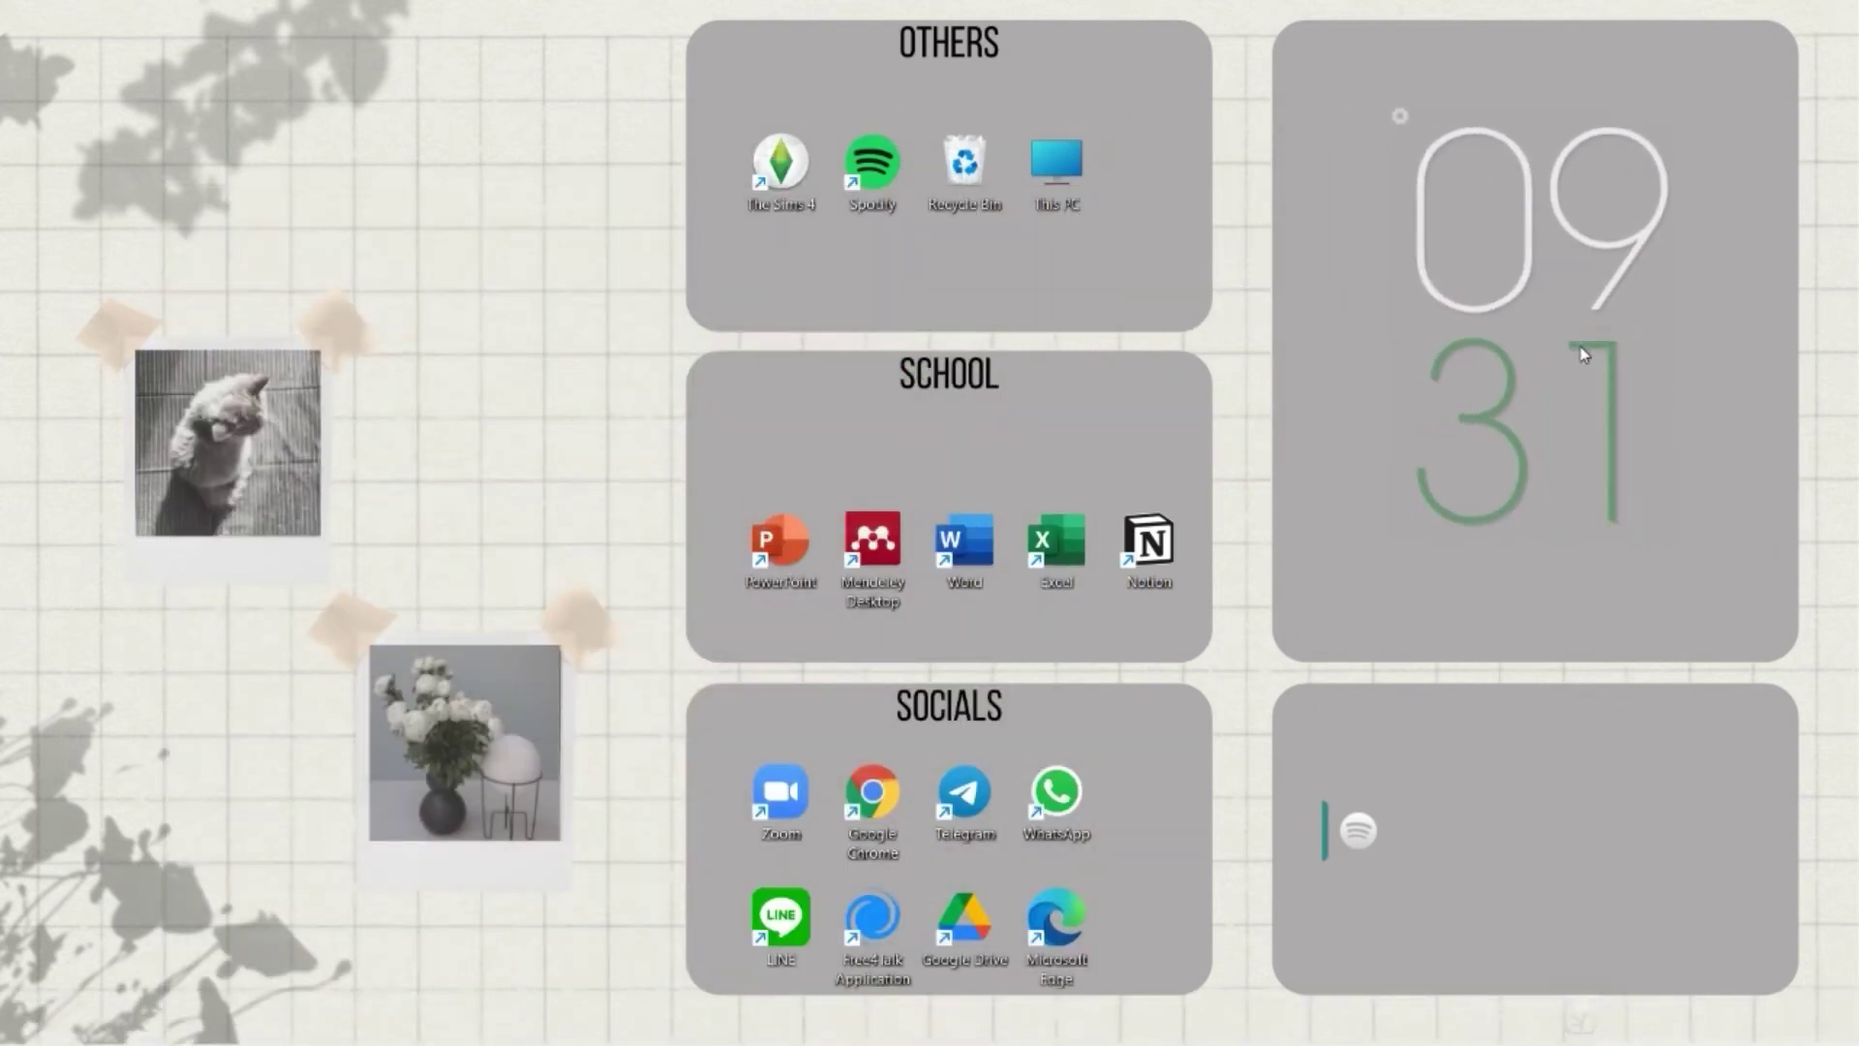
- In the clock's settings, change all Sonder accent colors to slate grey (90,106,124) and set the time font effect to Shadow
right_click(1495, 397)
click(1543, 487)
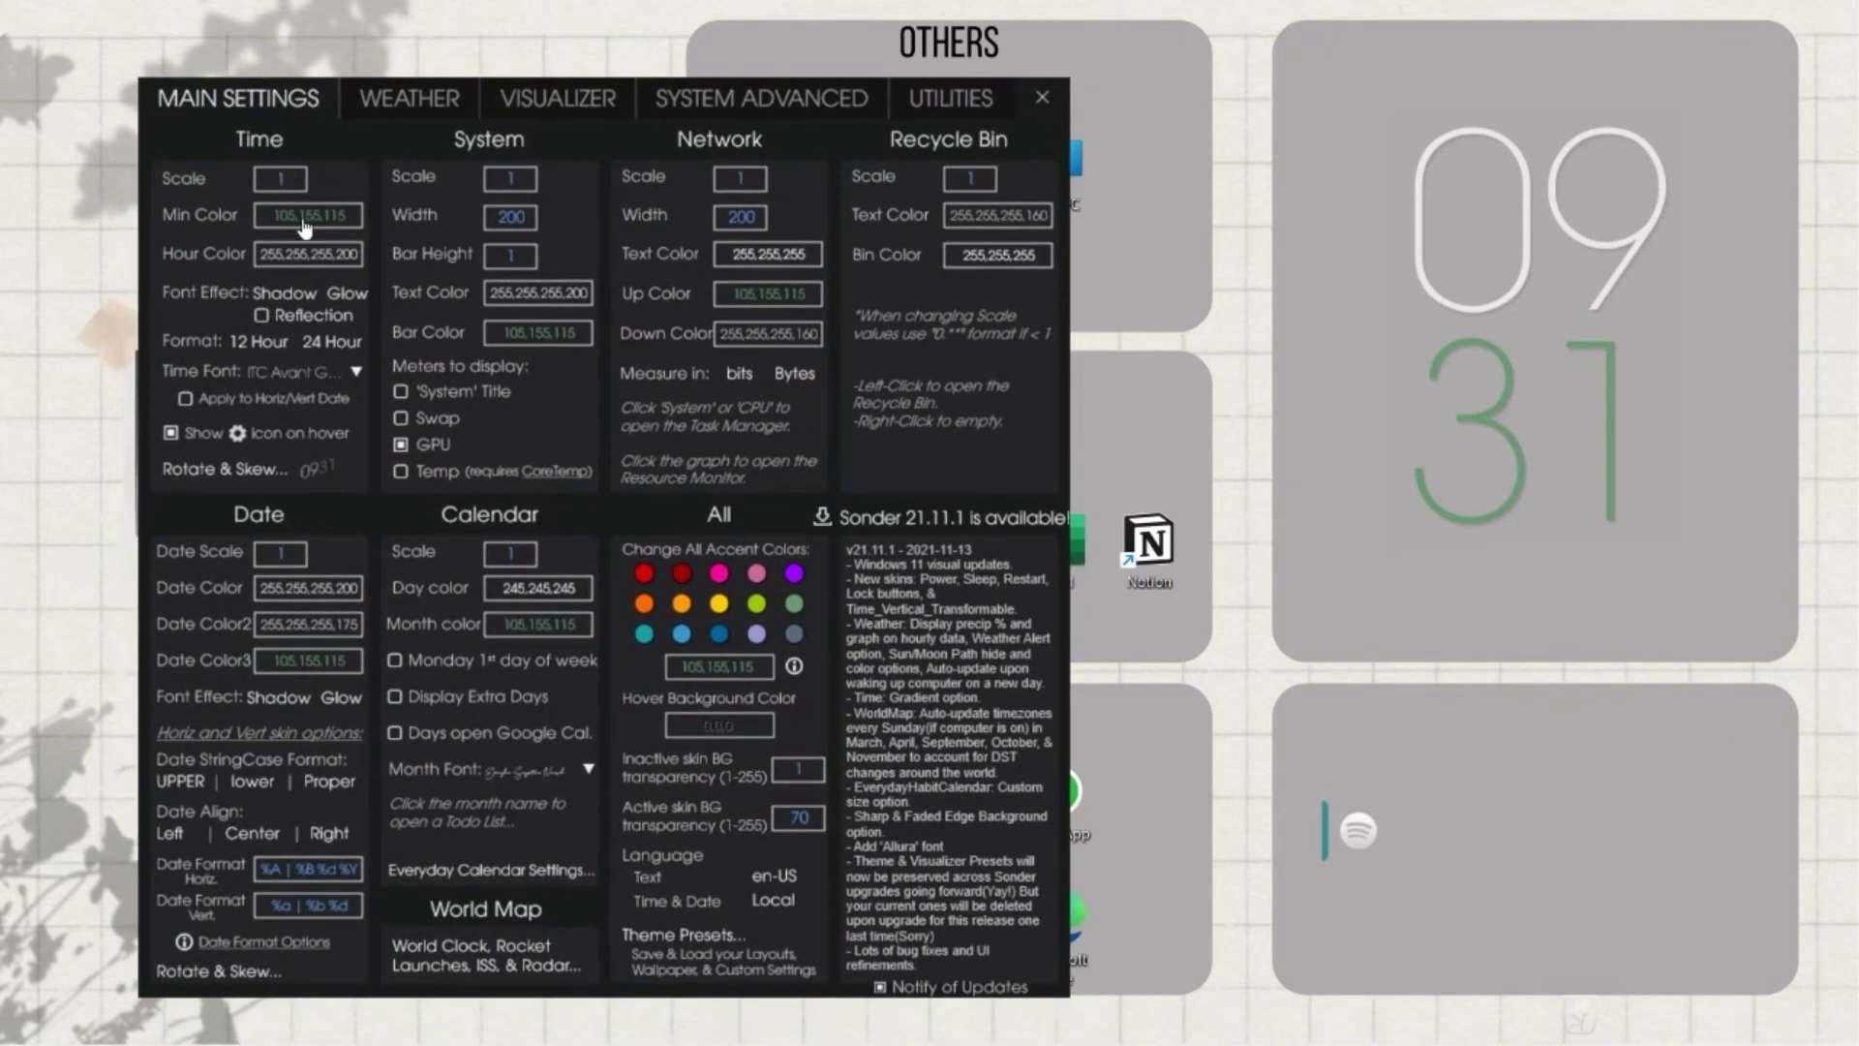
click(794, 637)
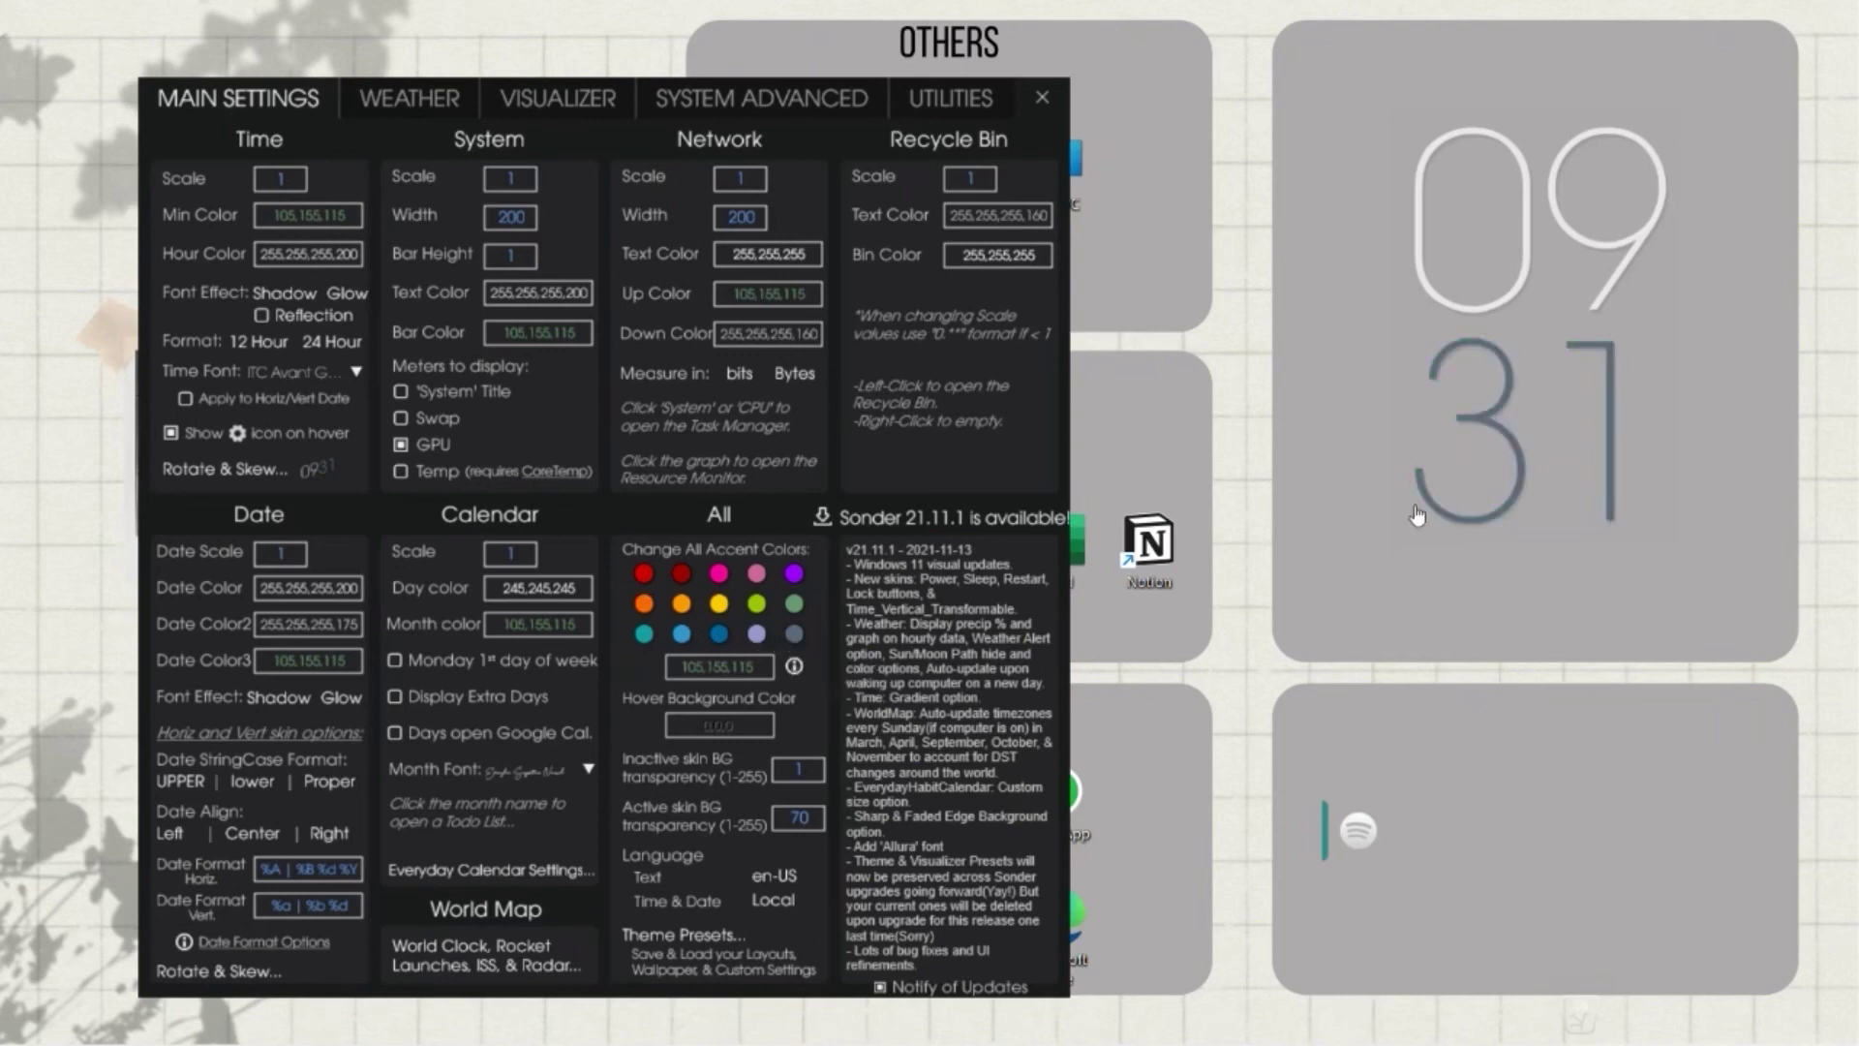
click(337, 304)
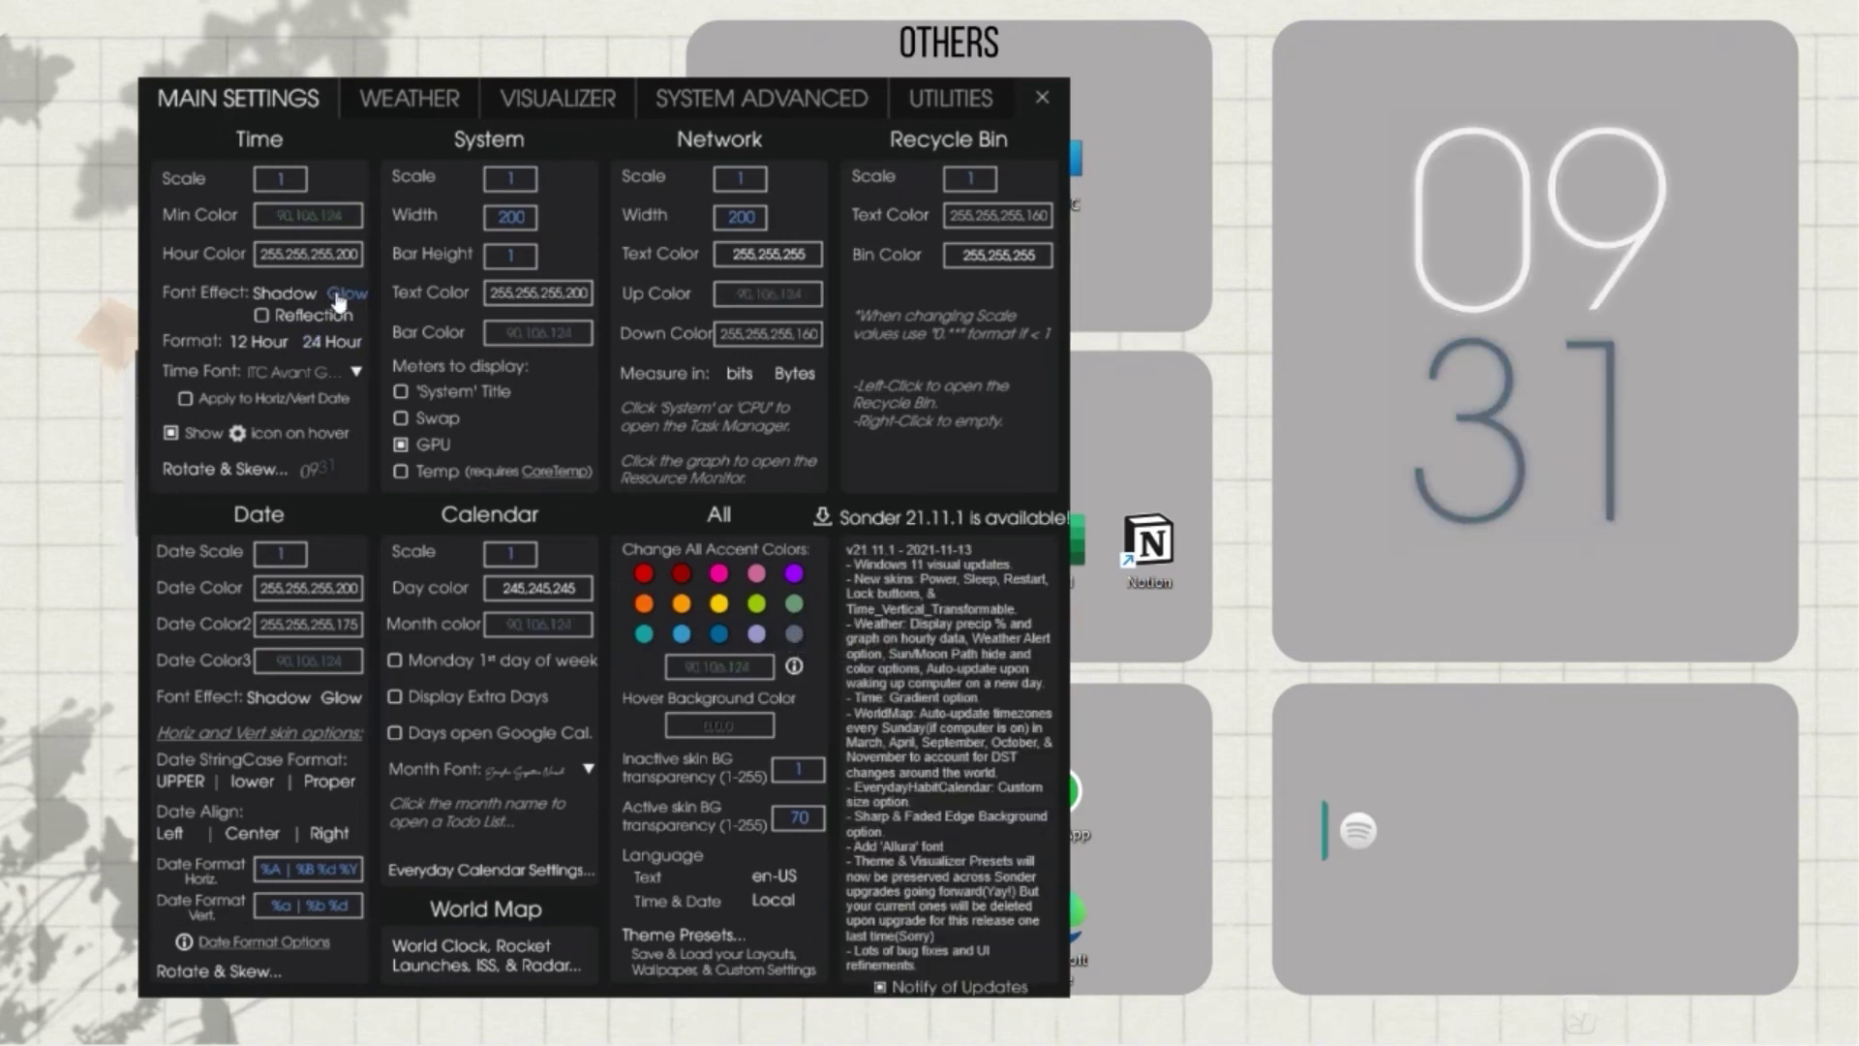
click(286, 302)
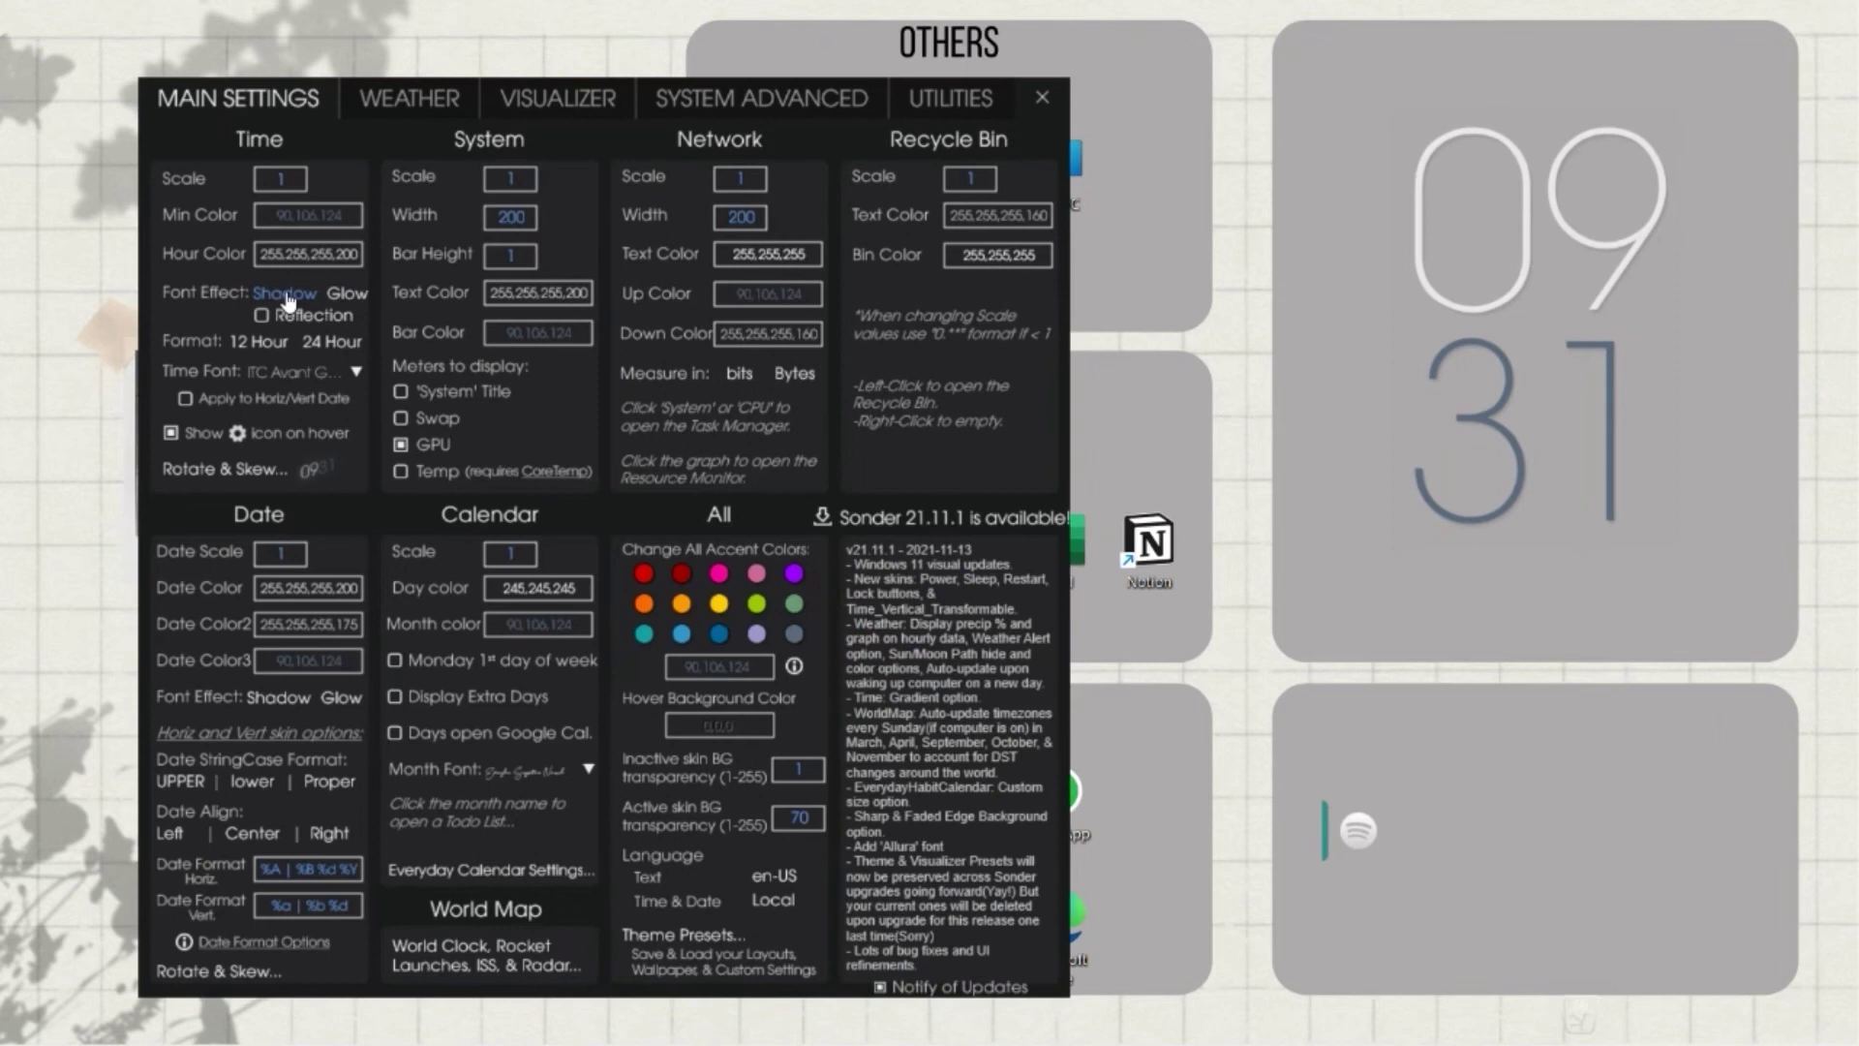
- Set the clock's font effect to Glow, format to 24 Hour and time font to Comfortaa, and dismiss its settings
click(339, 299)
click(267, 343)
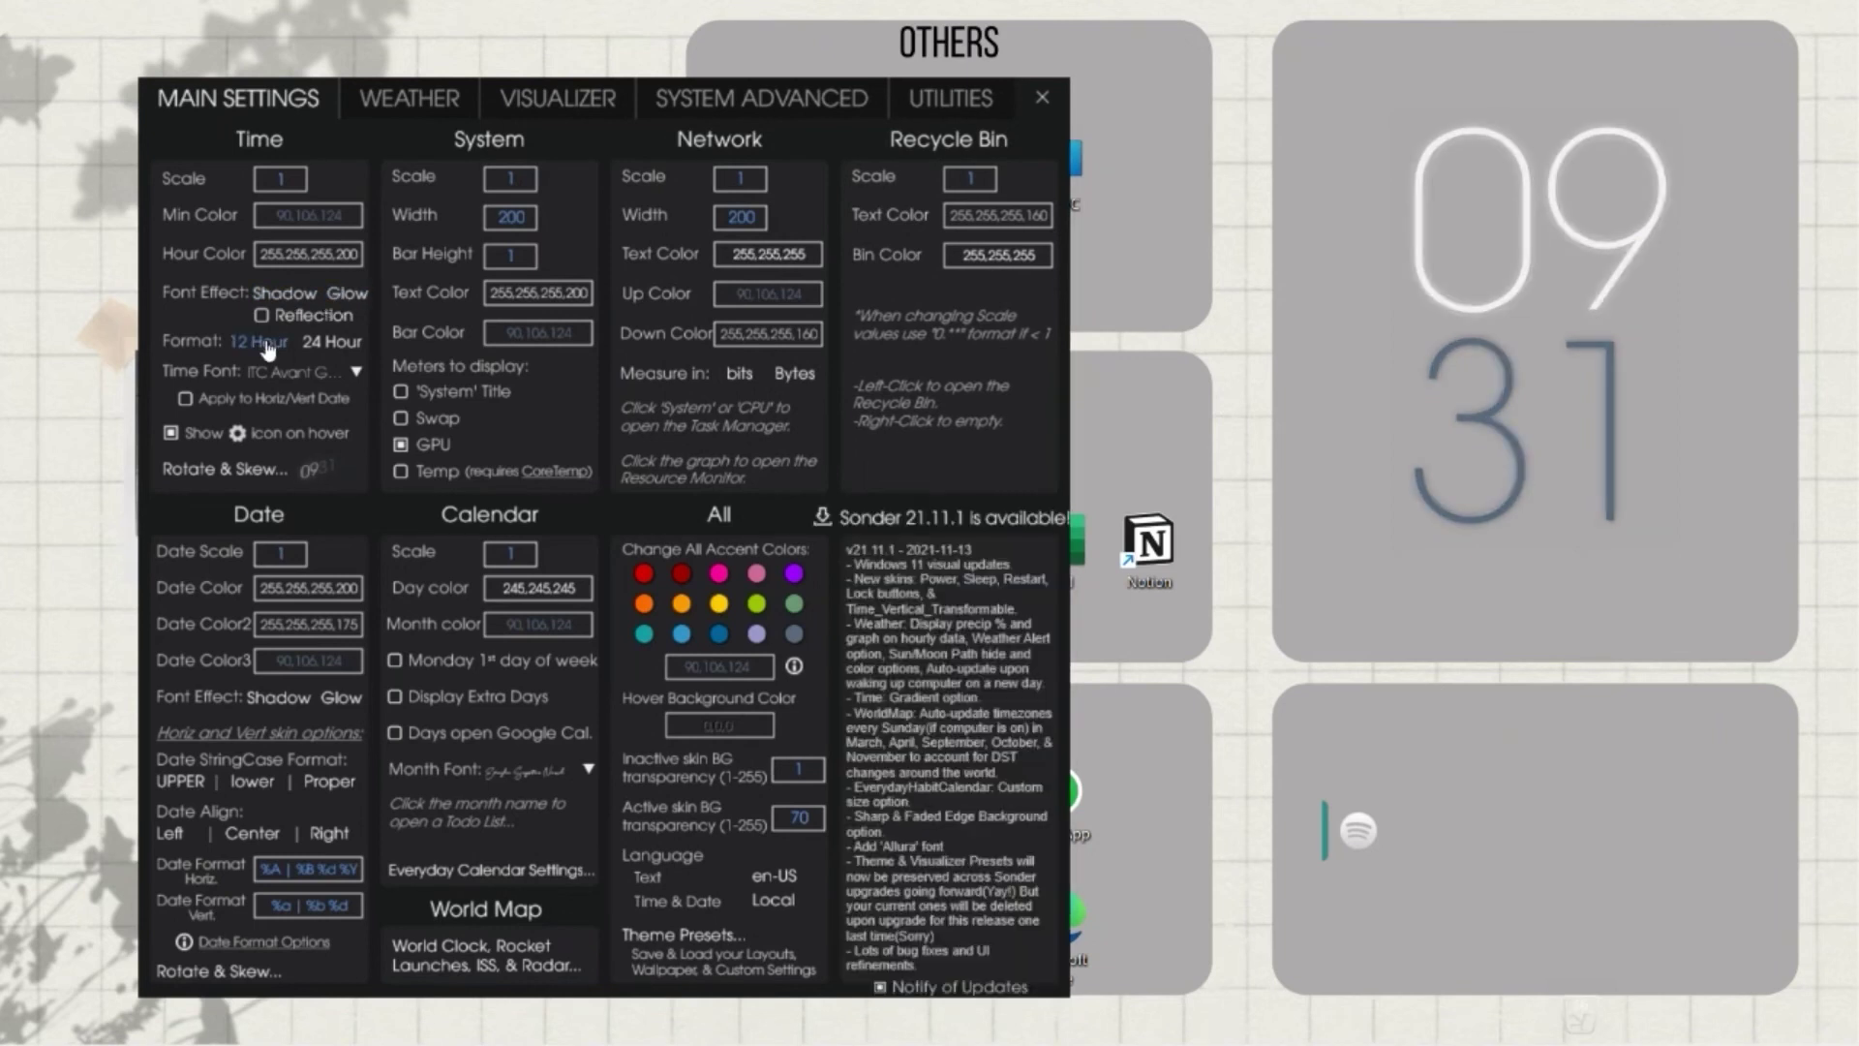
click(327, 345)
click(352, 374)
click(224, 562)
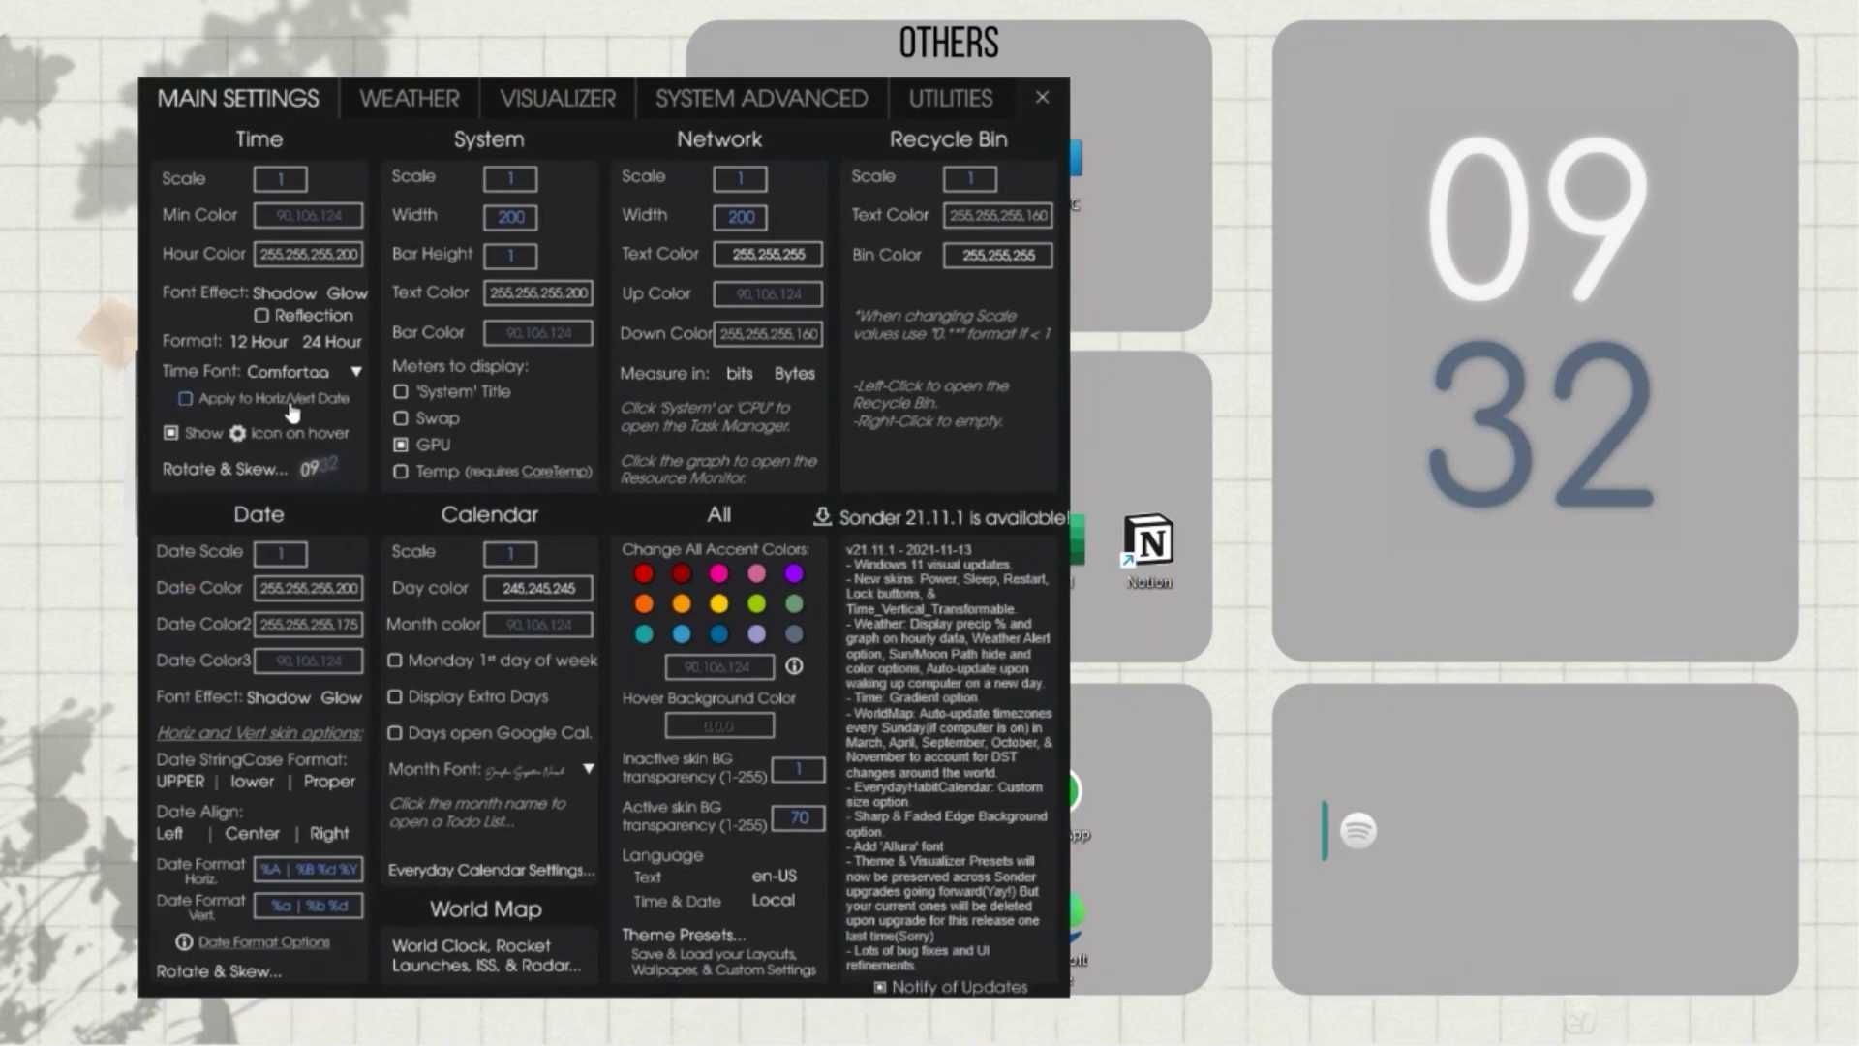
click(1046, 106)
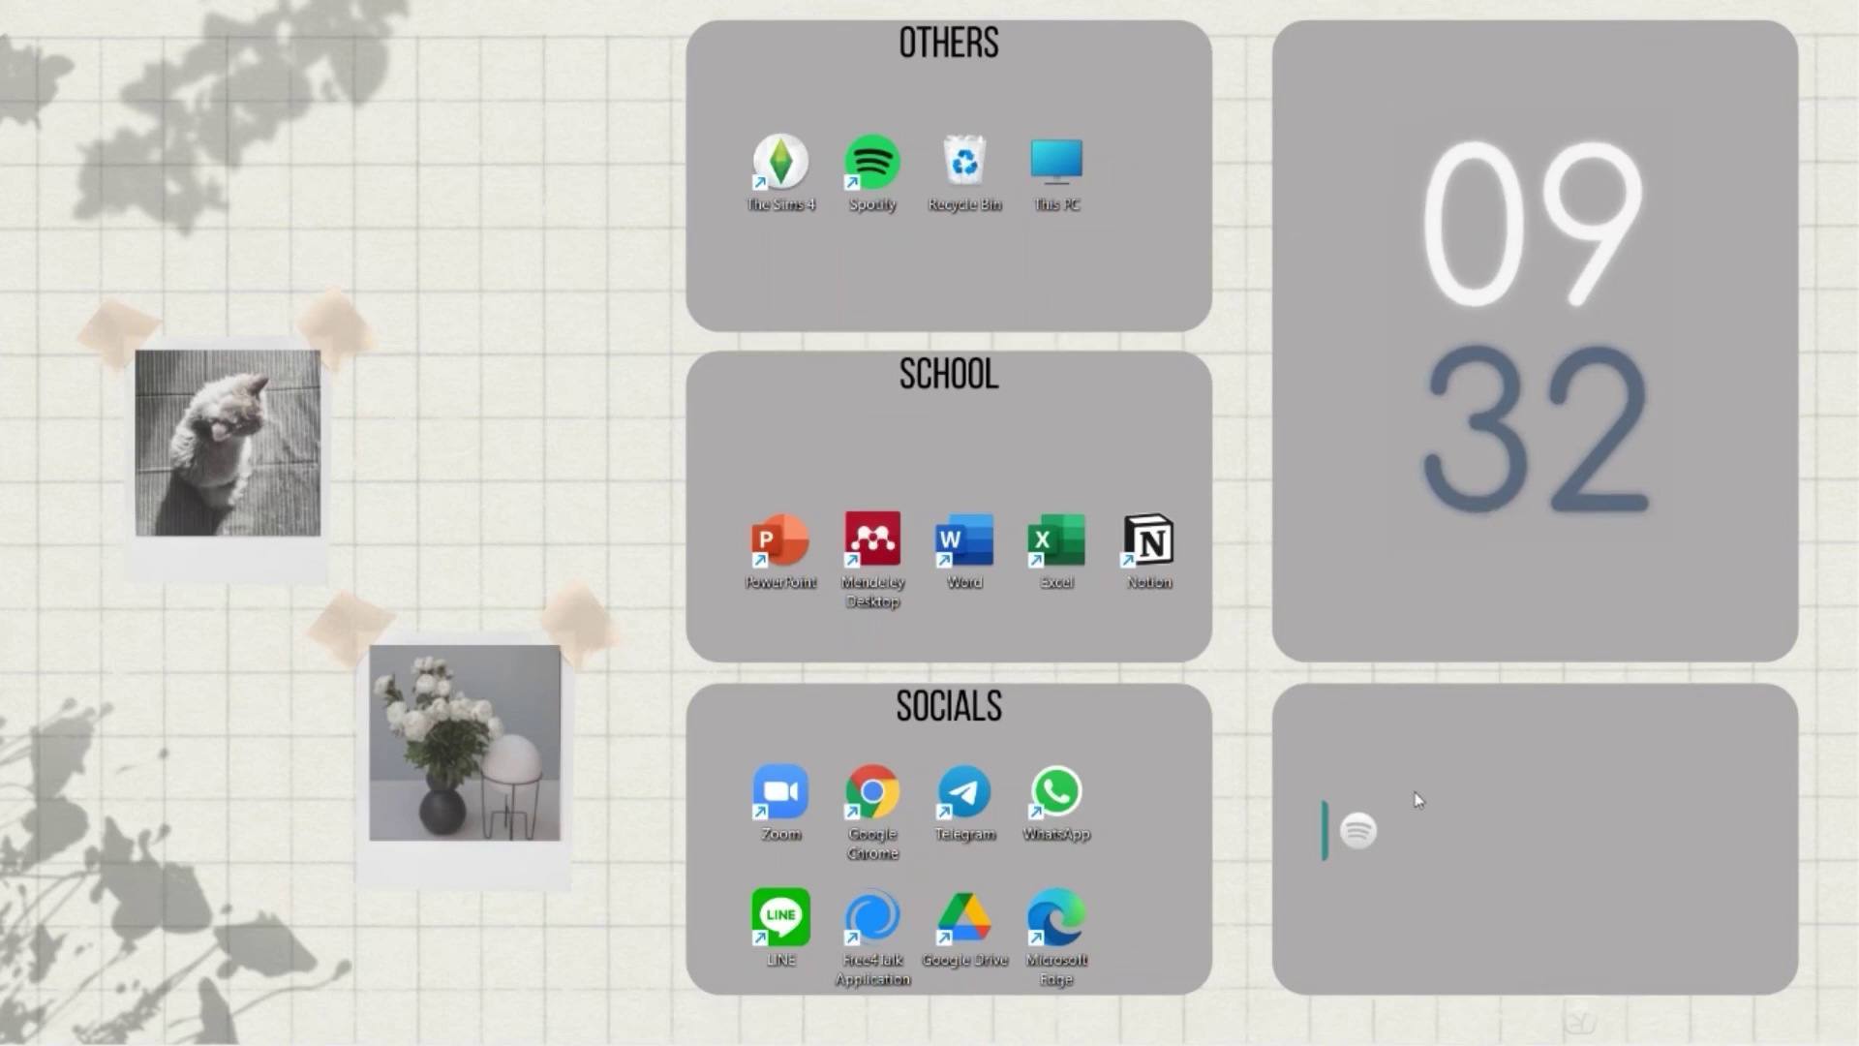
- Choose Spotify as the music player widget's source and skip to the next song from the widget
click(1364, 836)
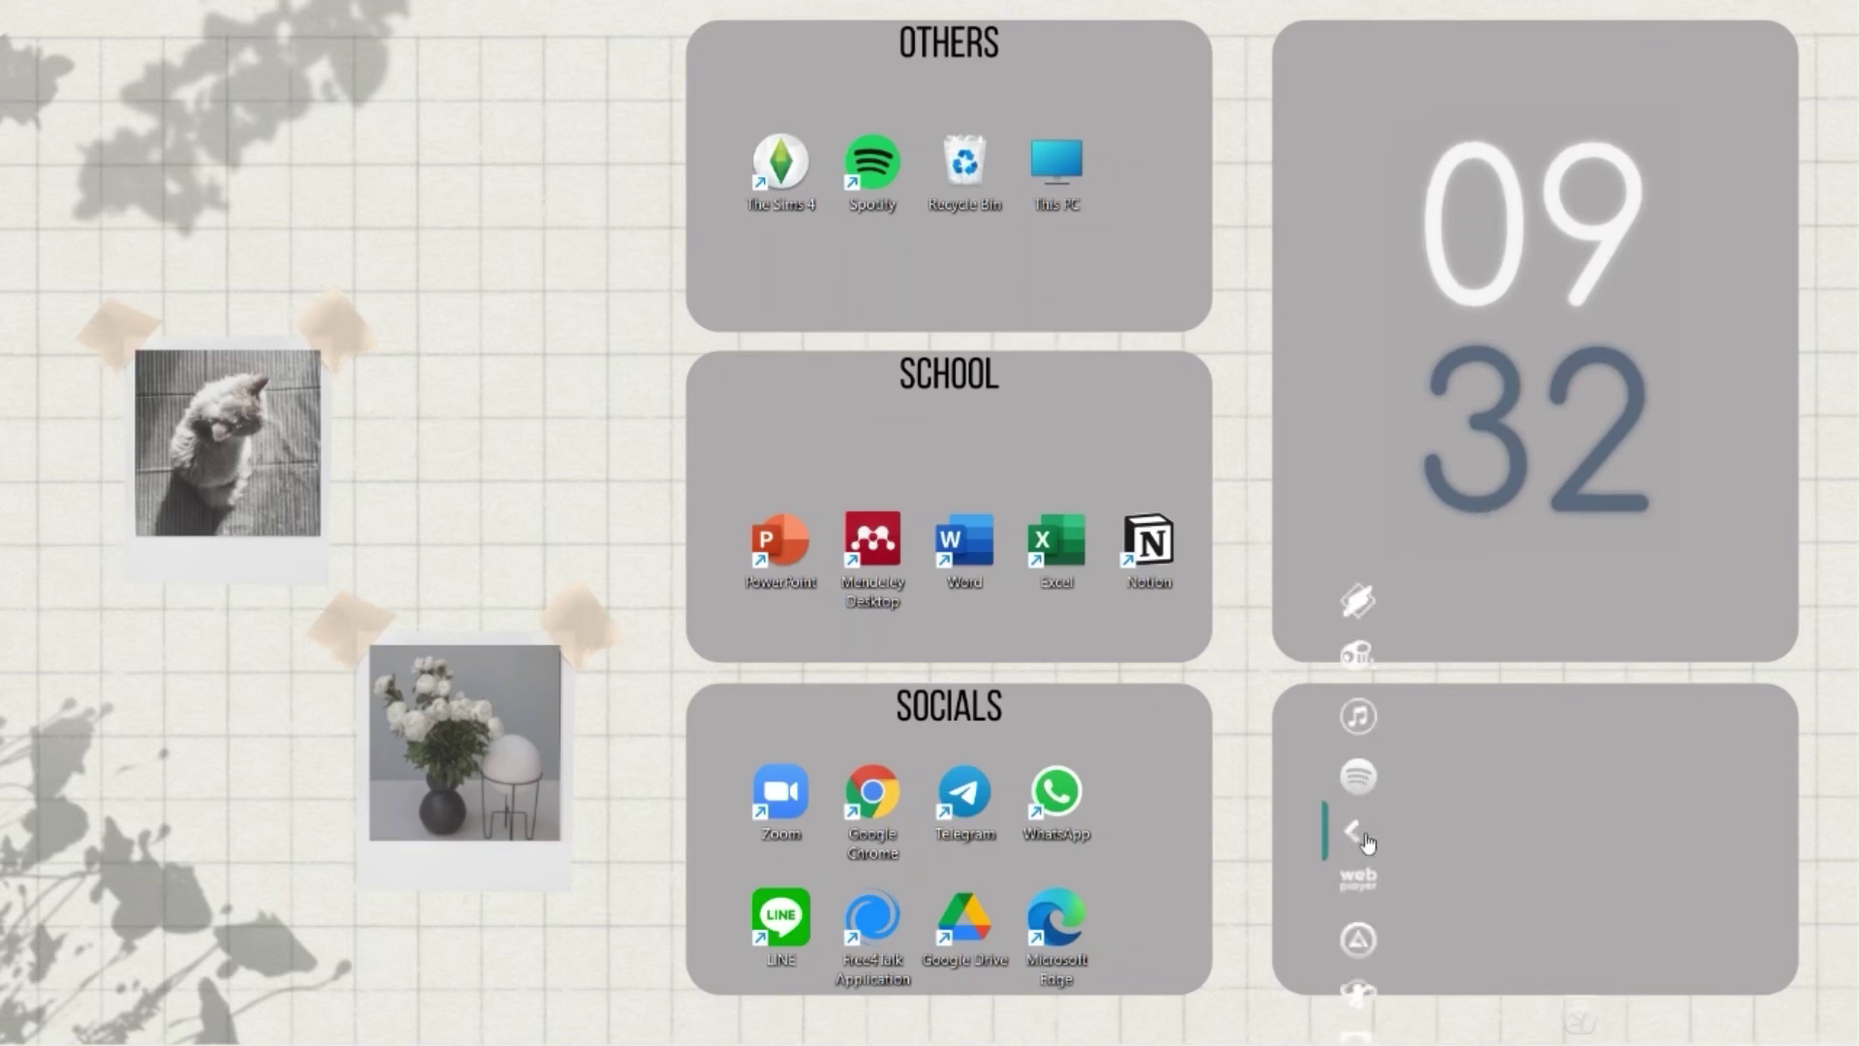
click(1357, 610)
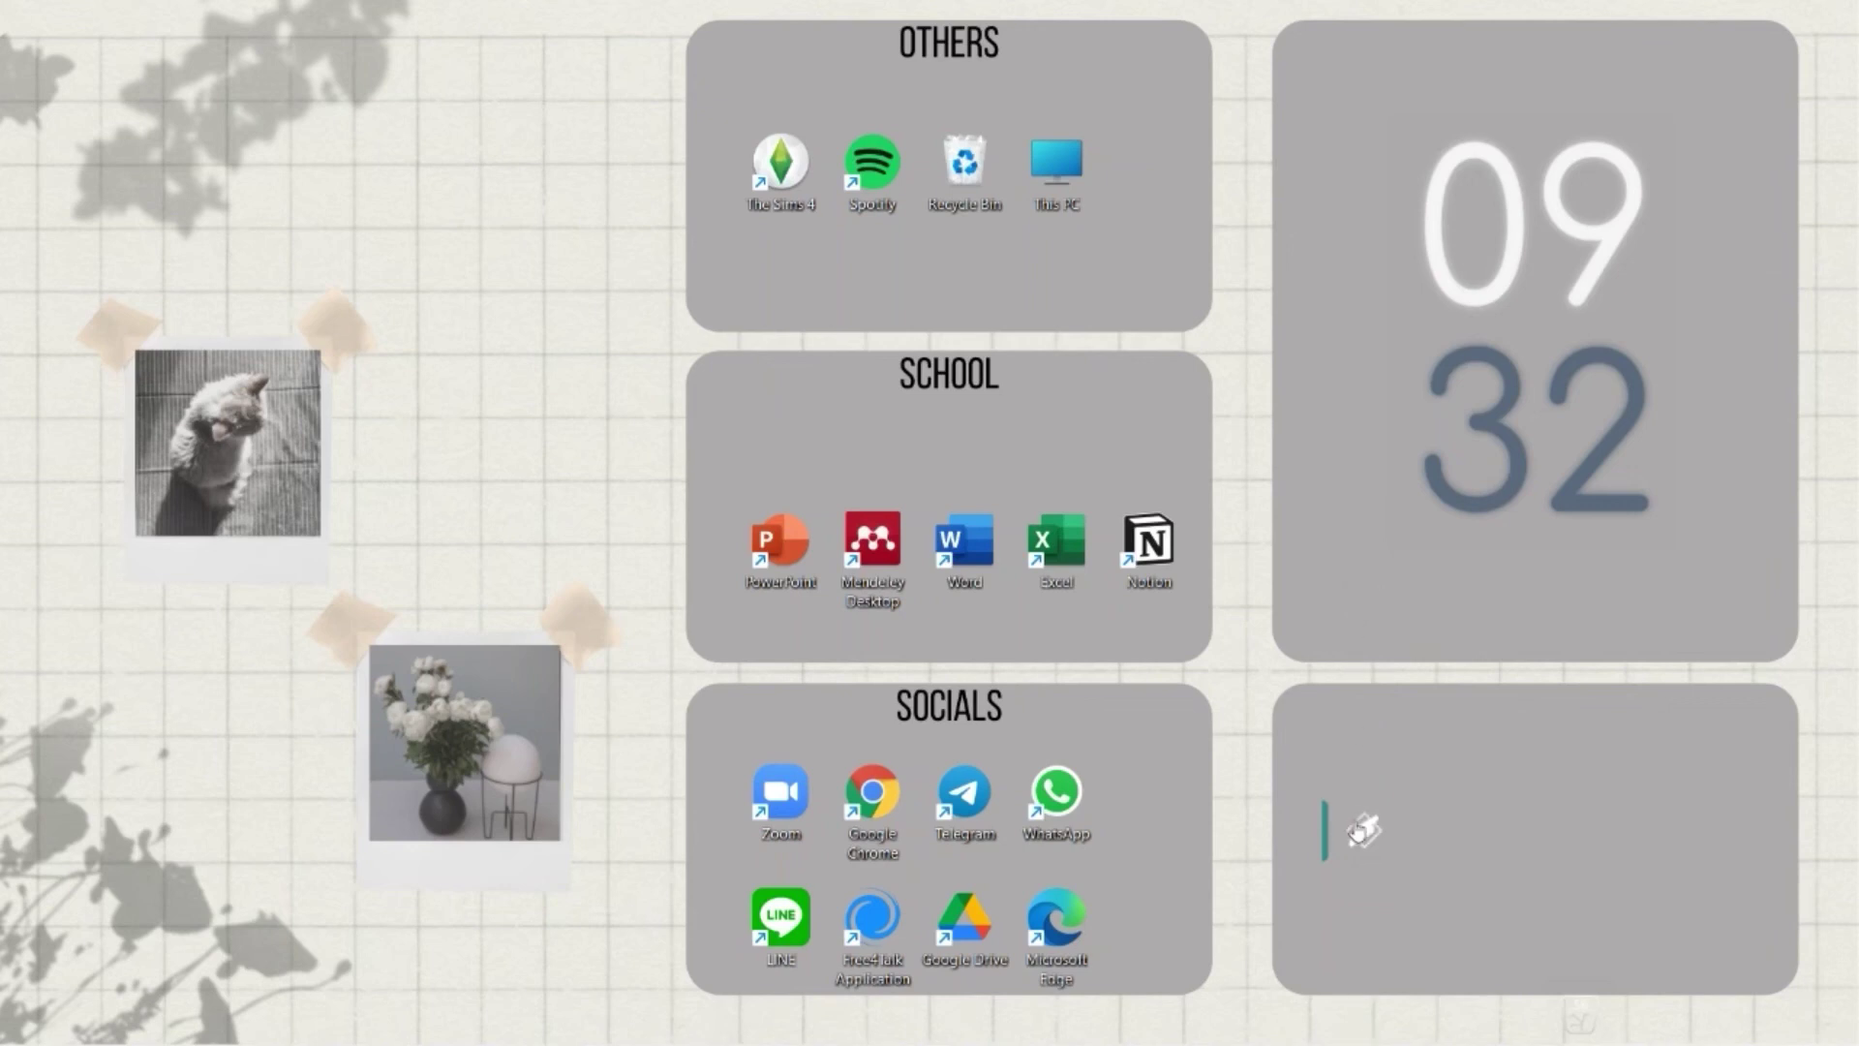
click(1357, 765)
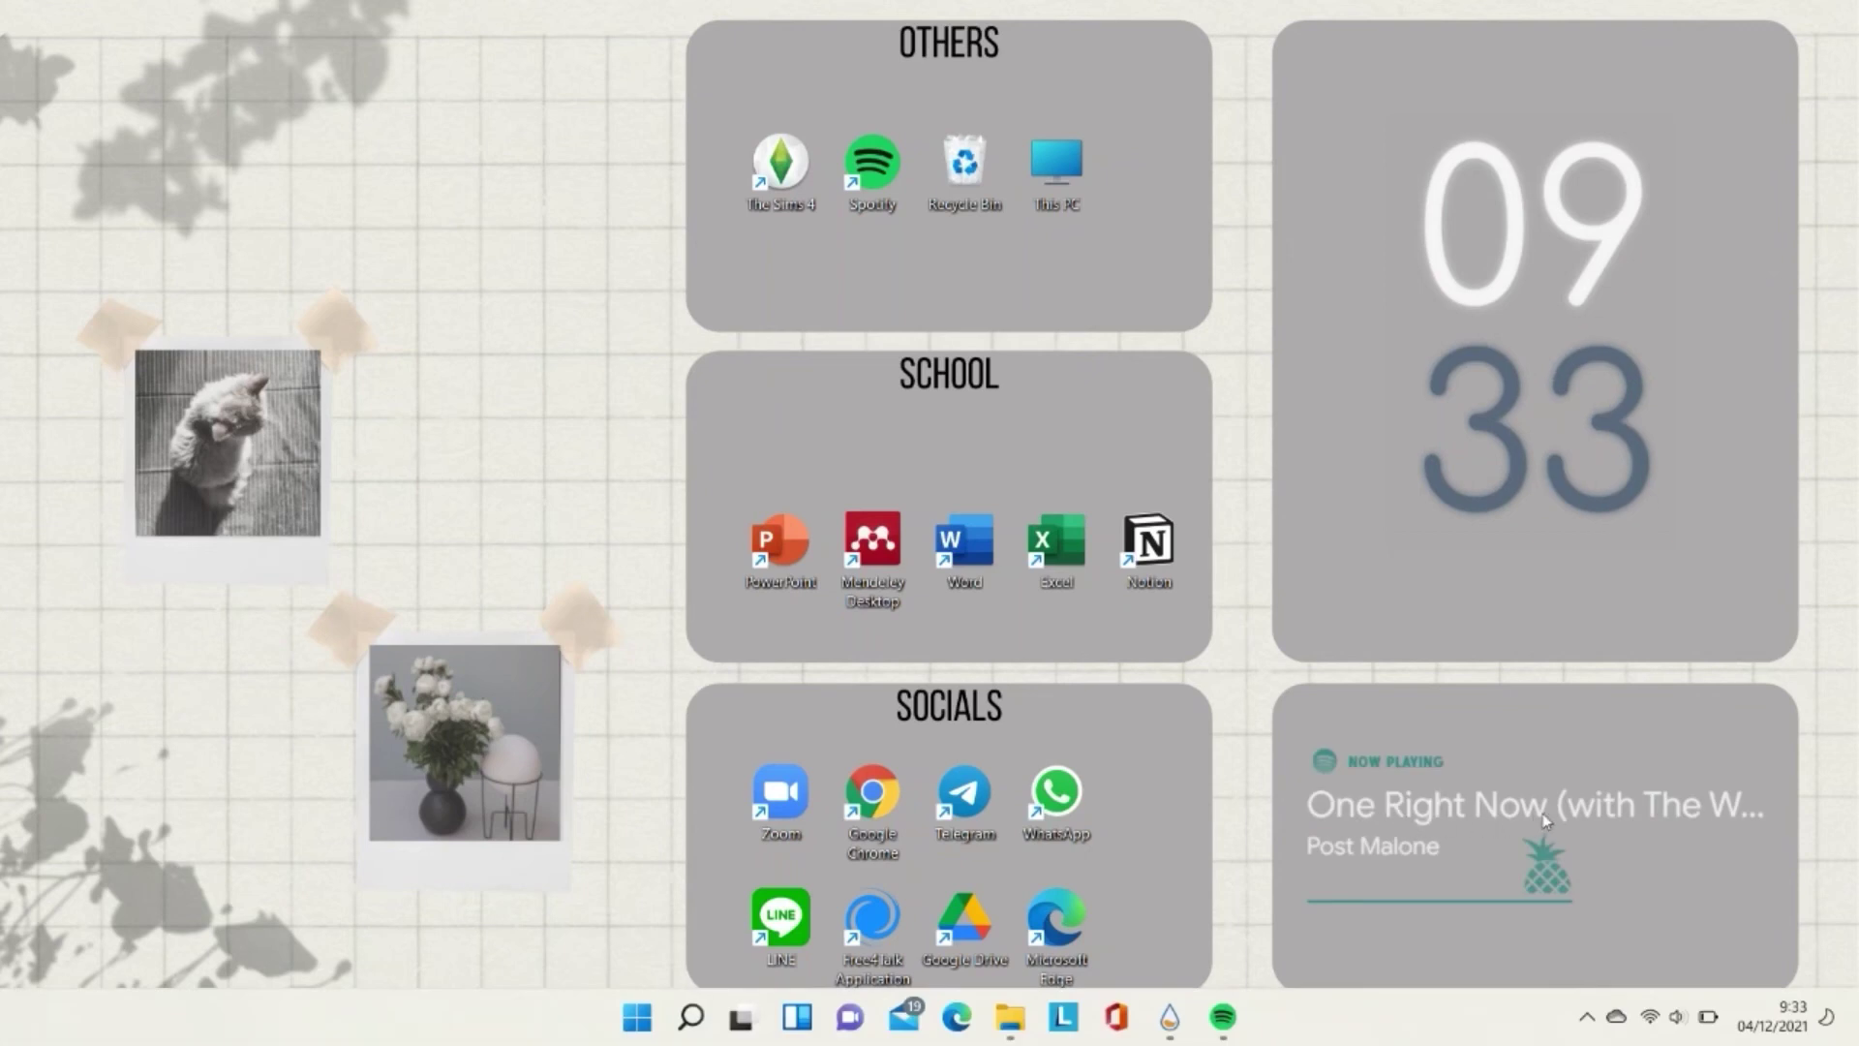
mouse_move(1358, 951)
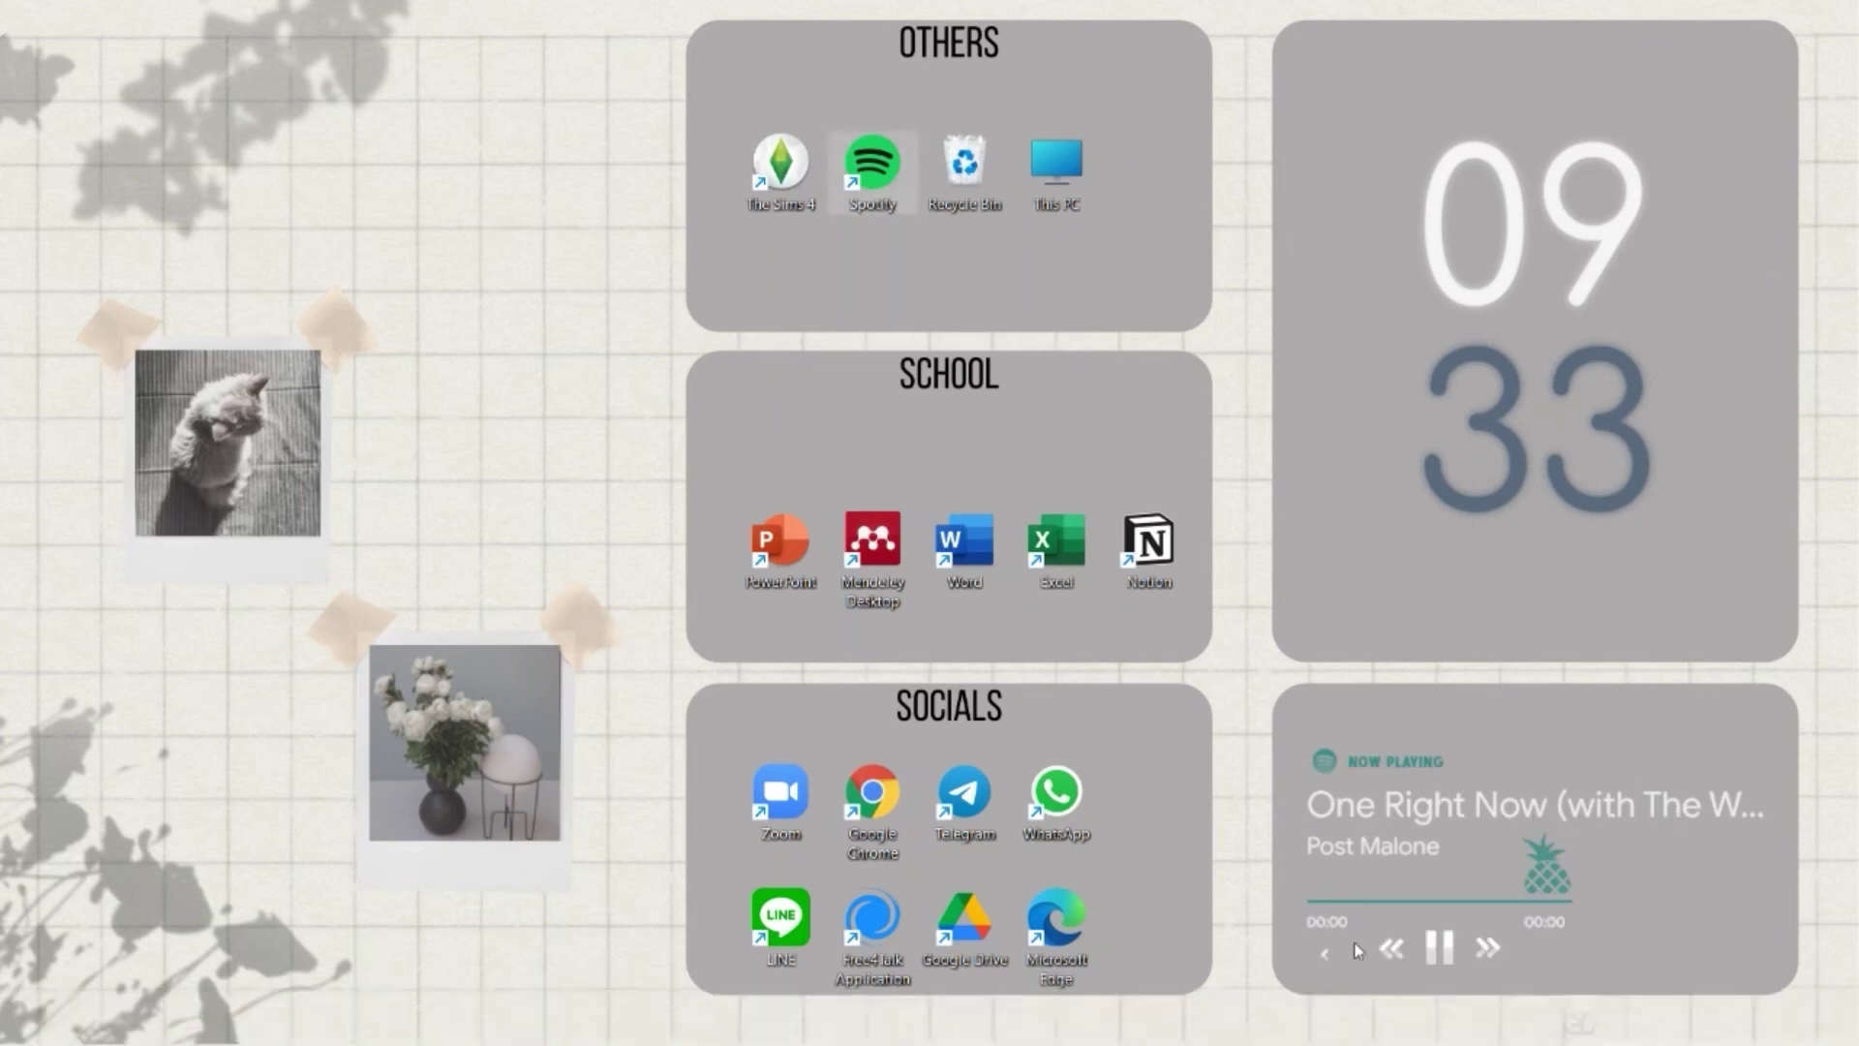
click(1492, 951)
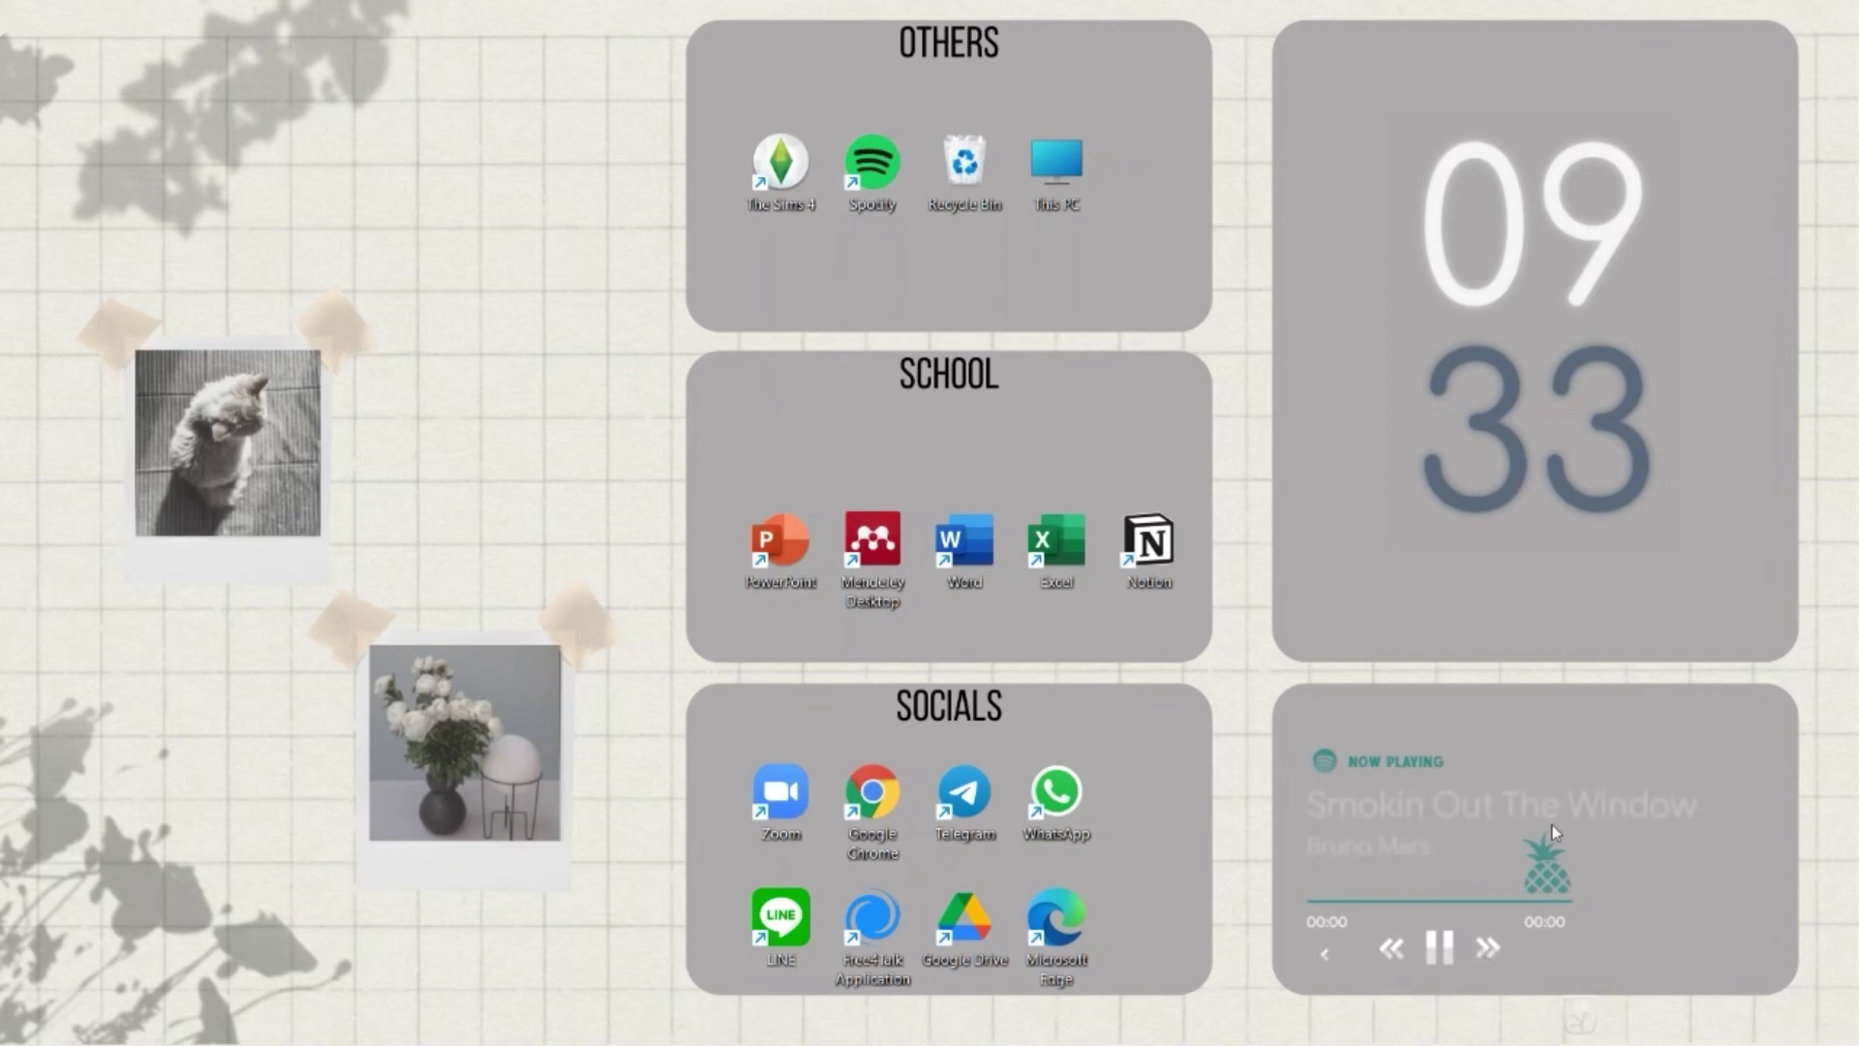